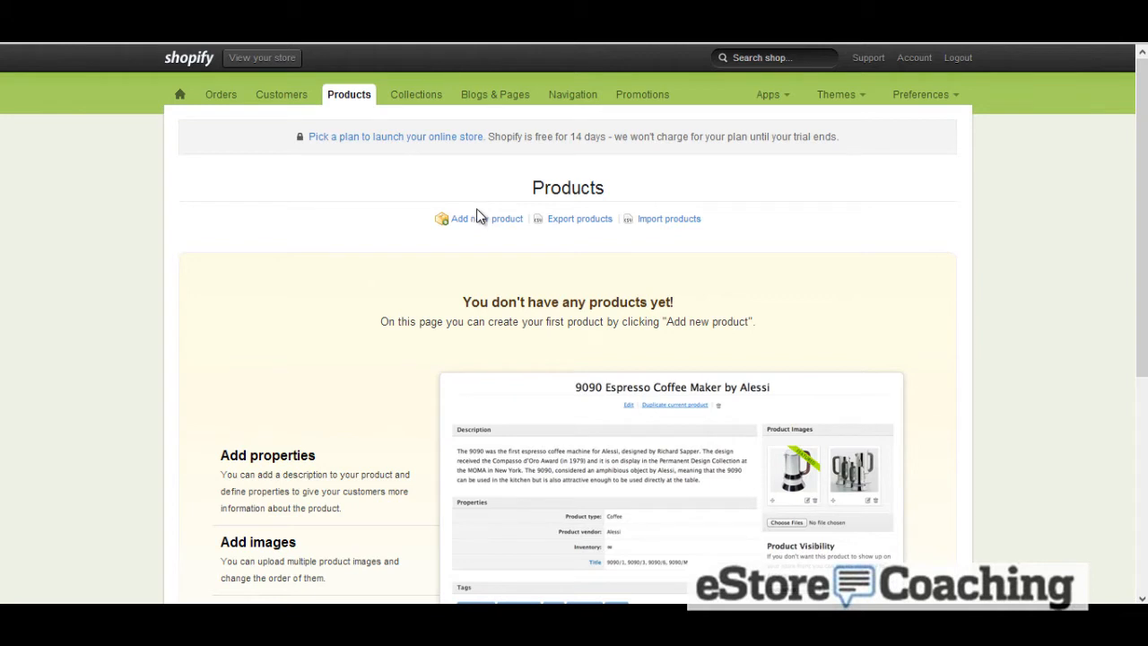
# Start adding a new product and title it Nike Polo Shirt
pyautogui.click(485, 221)
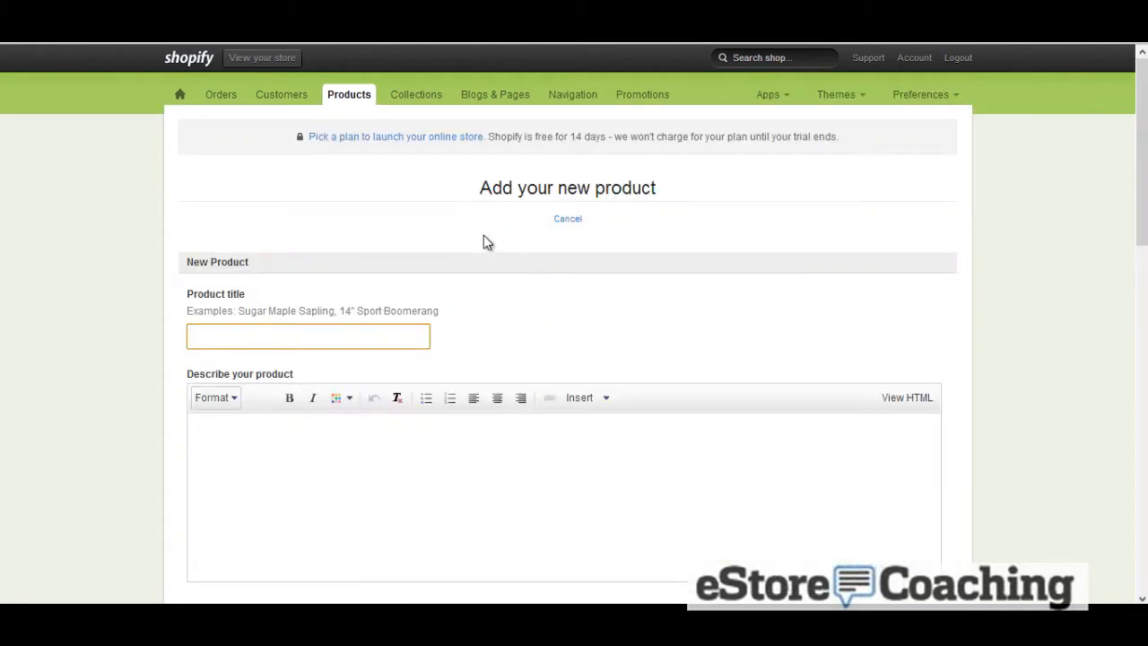
pyautogui.write('Nike')
pyautogui.press('Down')
pyautogui.press('Tab')
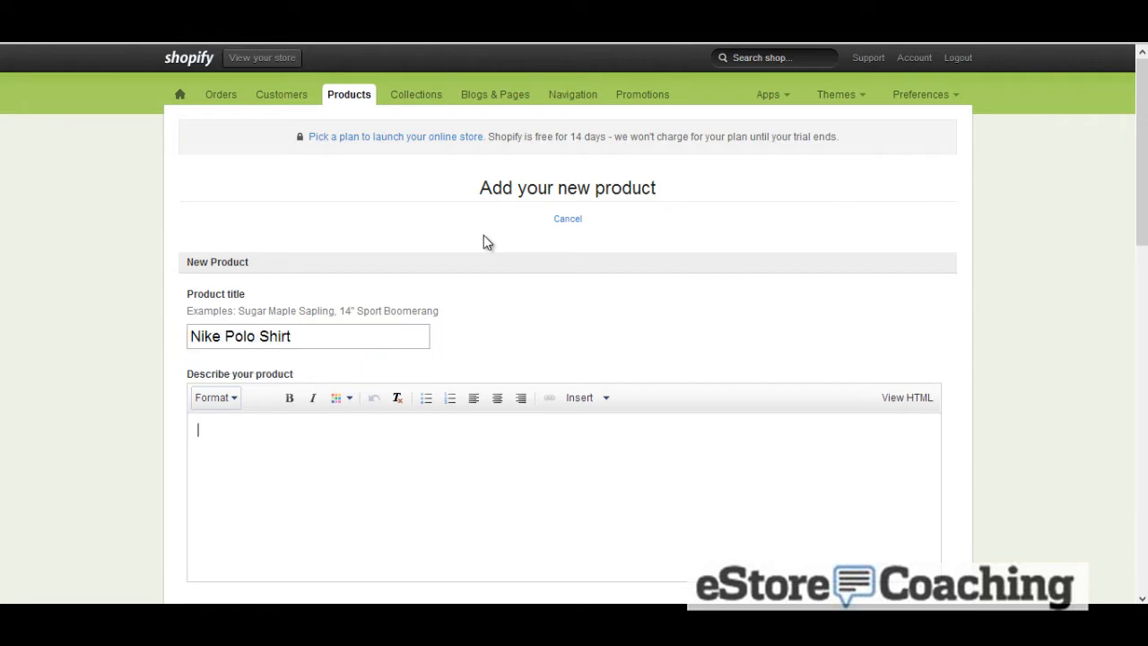
# Write the product description "Some description of Polo Shirt"
pyautogui.write('Some')
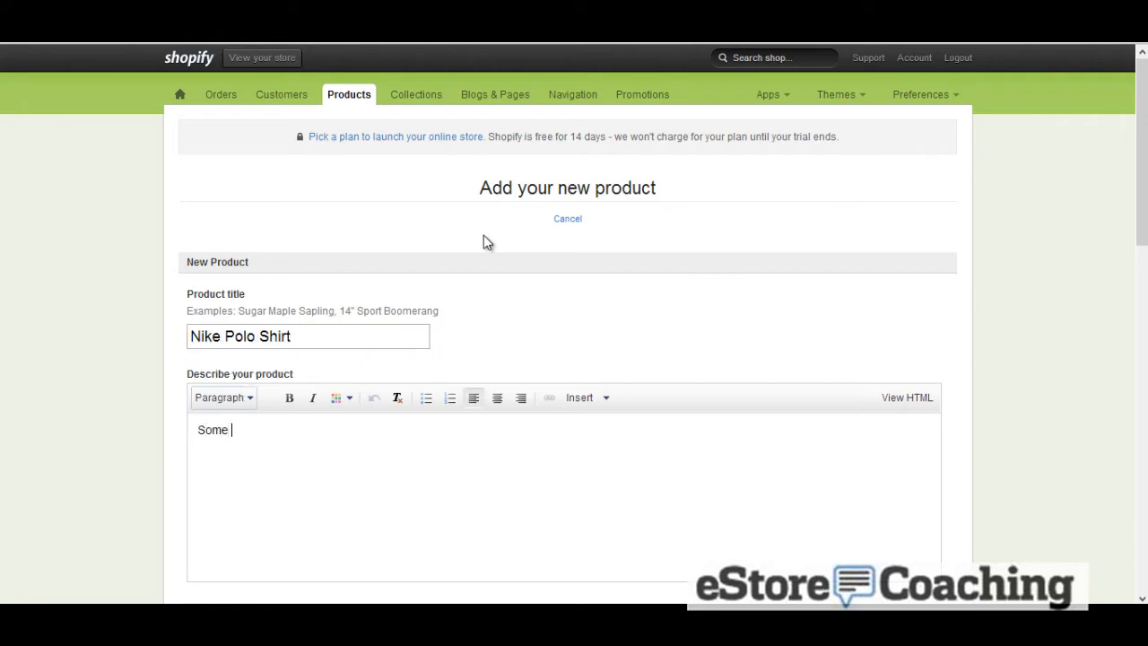
pyautogui.write(' description of Polo Shirt')
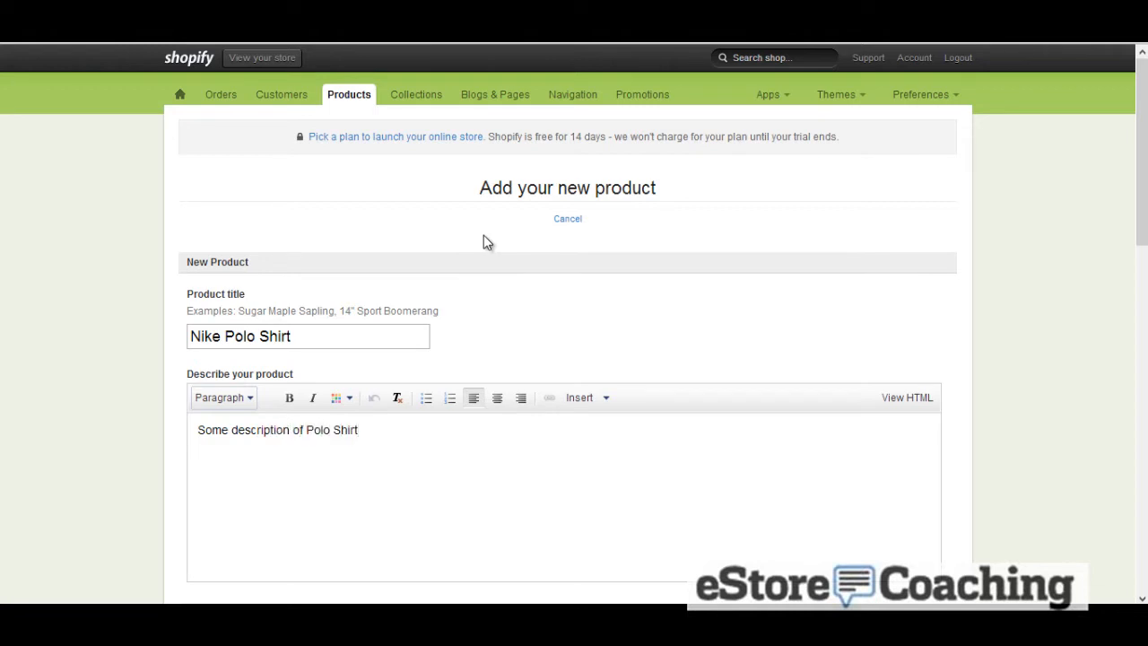
# Set the product type to Polo
pyautogui.scroll(-3, 483, 235)
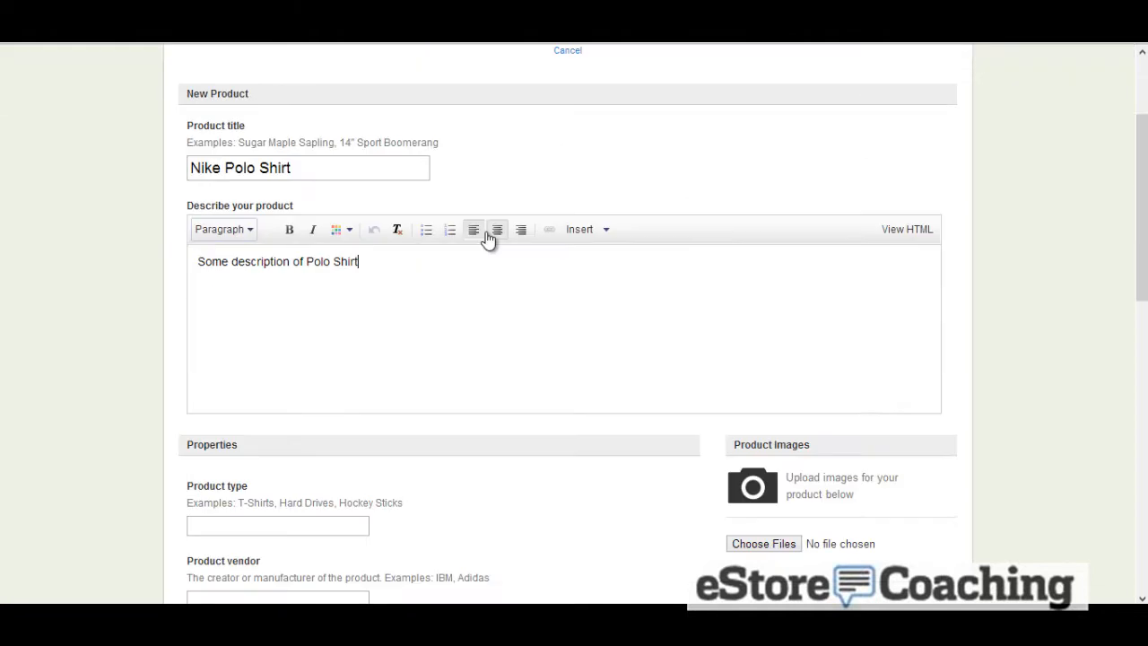
pyautogui.click(347, 441)
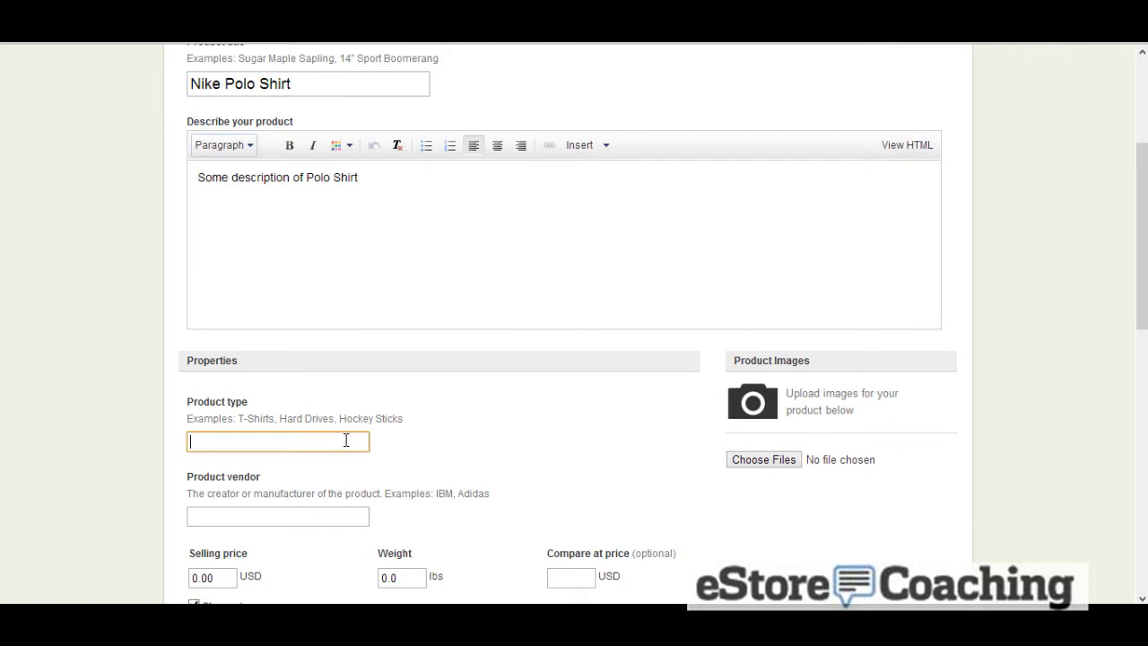
pyautogui.write('Pol')
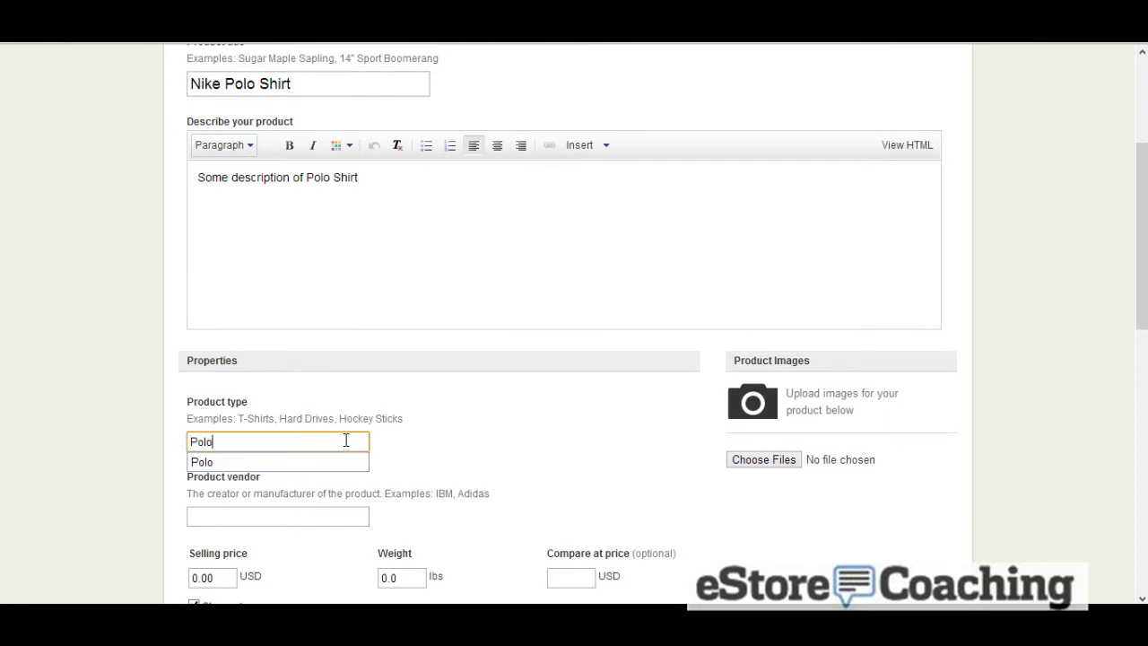
pyautogui.write('o')
pyautogui.press('Tab')
# Upload the image 354055.jpg as the product image
pyautogui.click(759, 462)
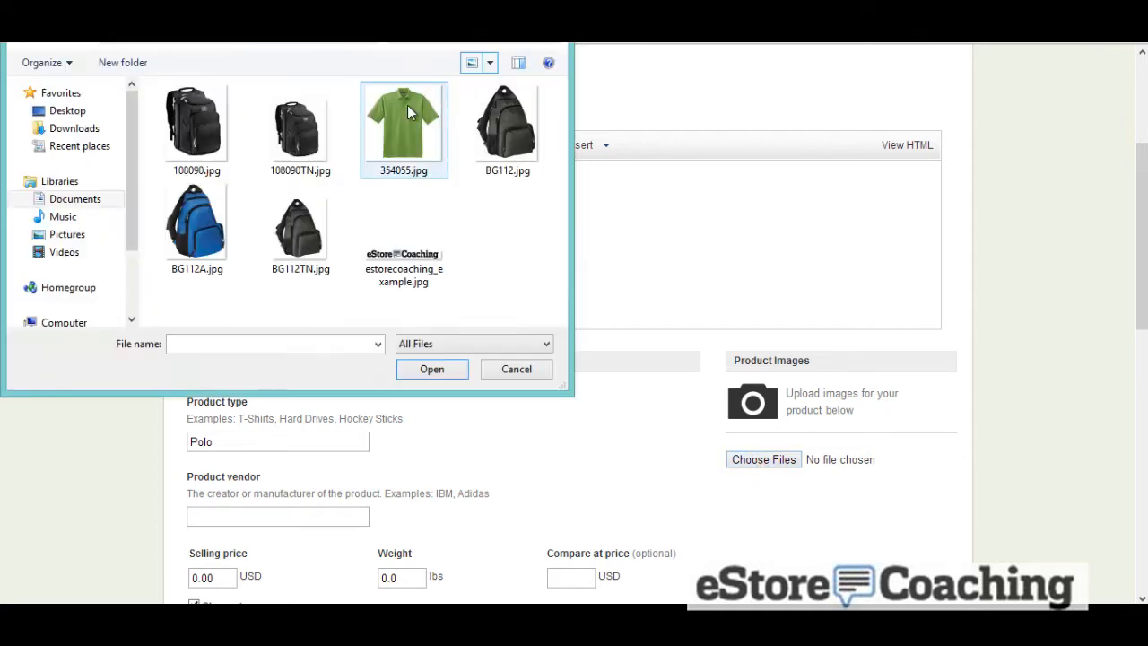
pyautogui.doubleClick(409, 112)
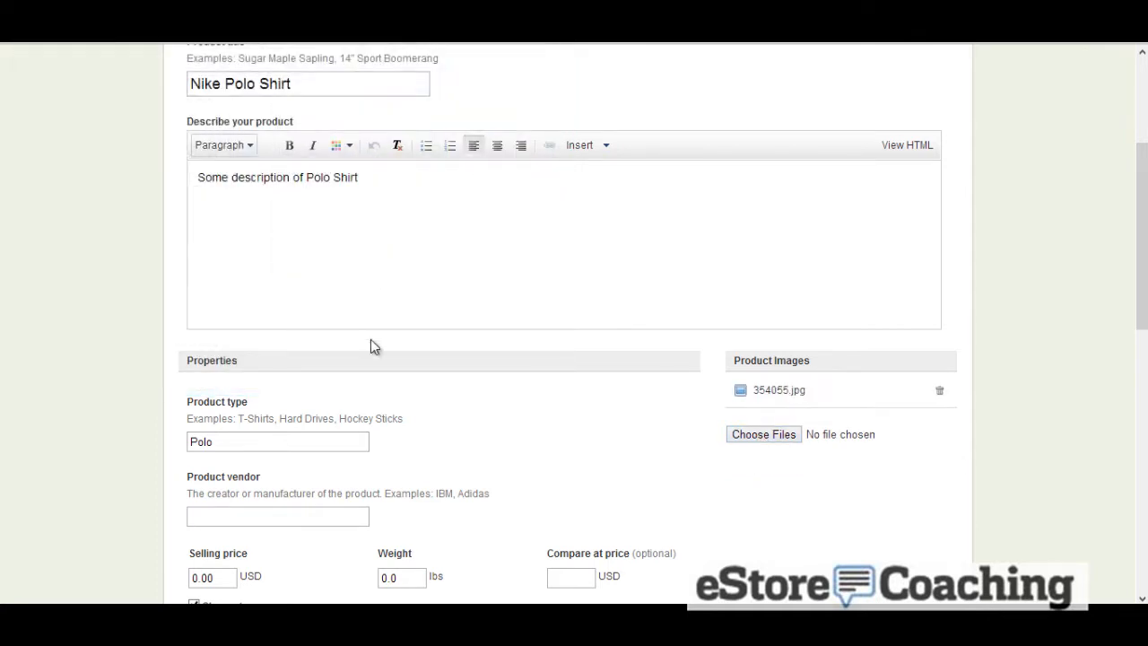
# Set the product vendor to Nike
pyautogui.scroll(-1, 439, 321)
pyautogui.click(338, 436)
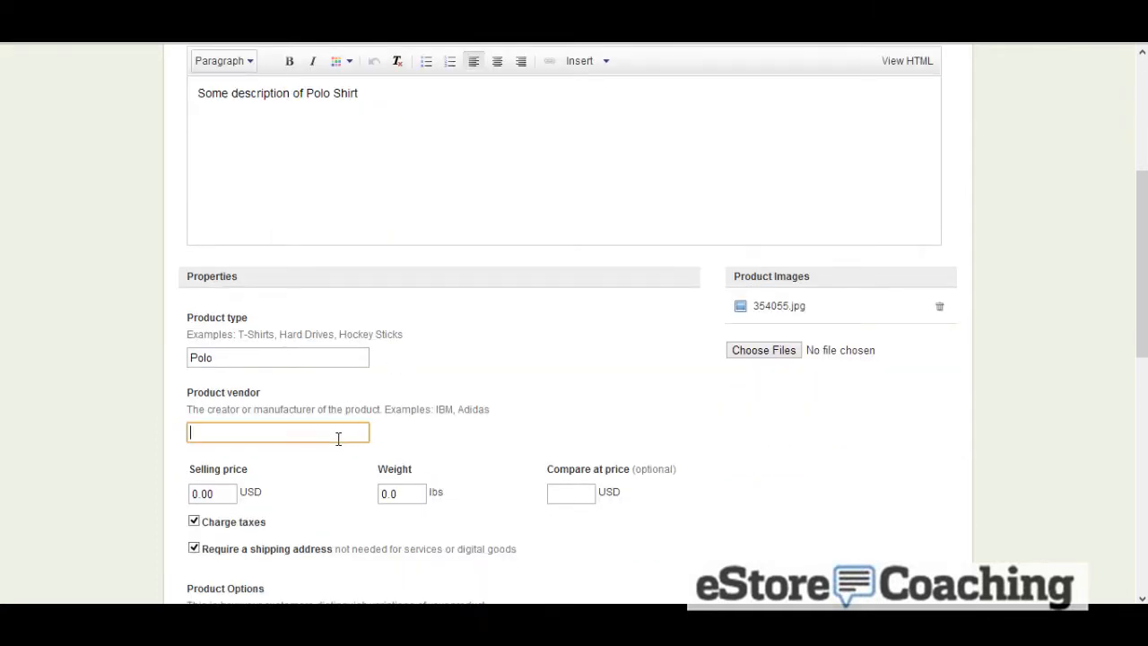
pyautogui.write('Nike')
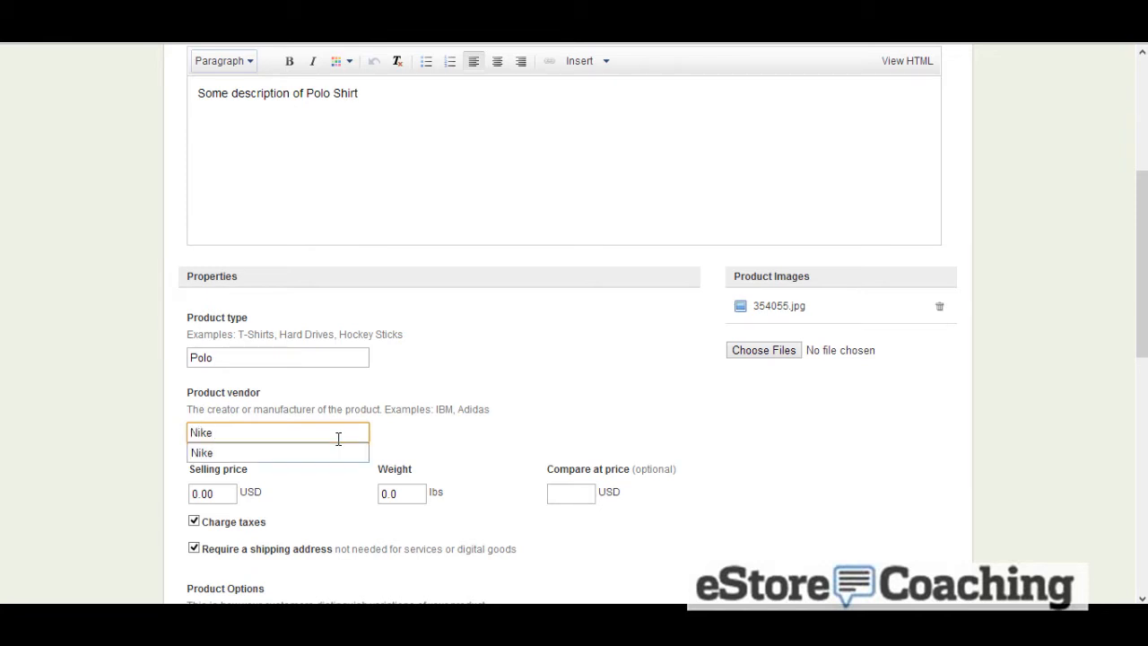
# Set the selling price to 60 USD, weight to 1 lbs and compare-at price to 75 USD
pyautogui.click(242, 495)
pyautogui.moveTo(234, 500); pyautogui.dragTo(174, 500)
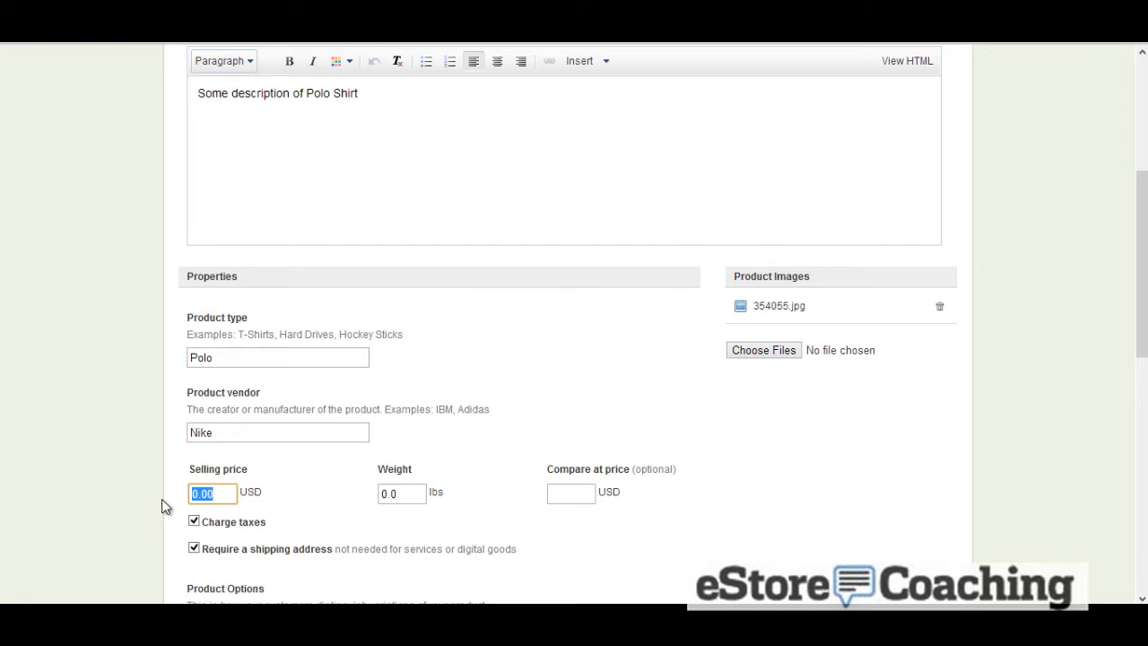
pyautogui.write('60')
pyautogui.press('Tab')
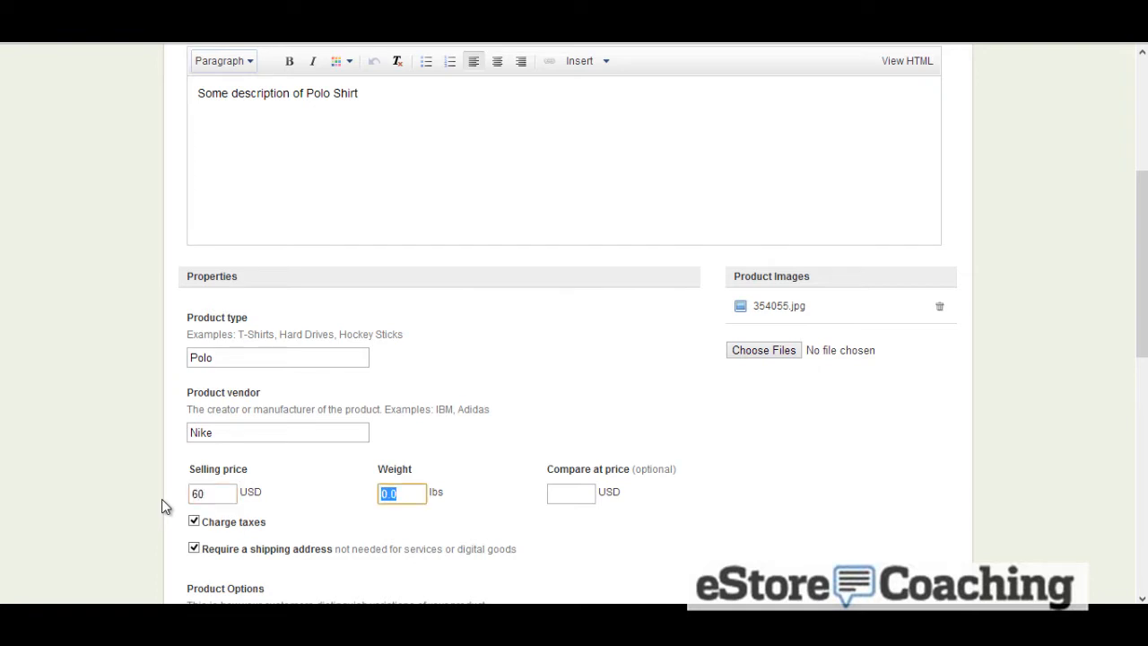
pyautogui.write('1')
pyautogui.press('Tab')
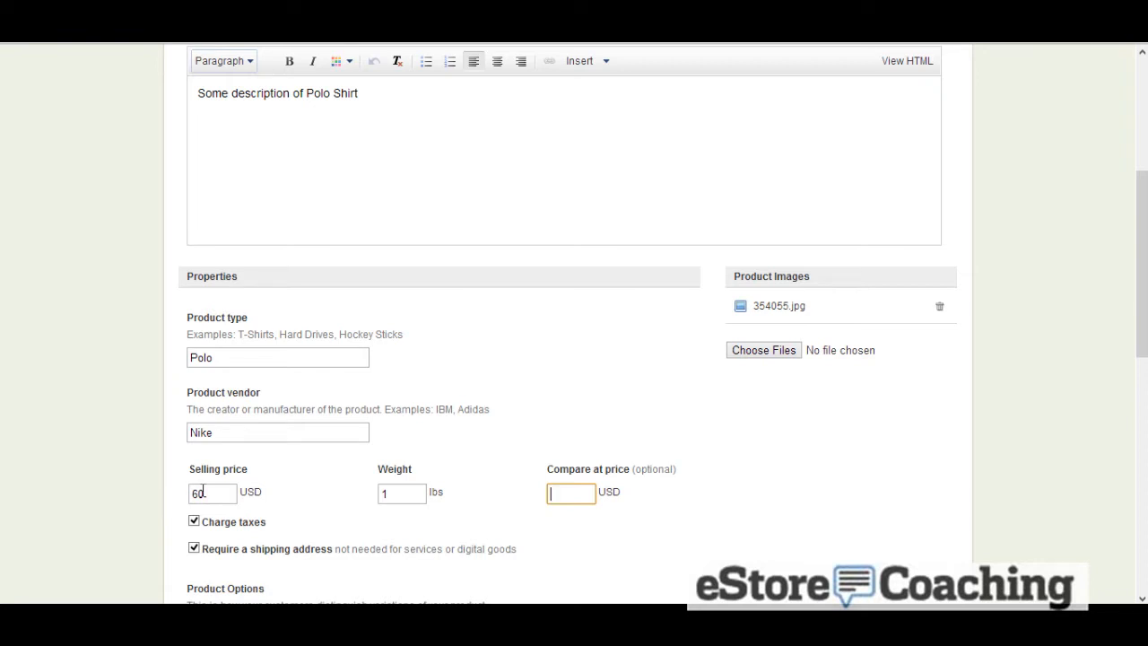
pyautogui.write('75')
pyautogui.press('Tab')
# Enable multiple variant options and set the first option to Size with default value Large
pyautogui.scroll(-2, 225, 484)
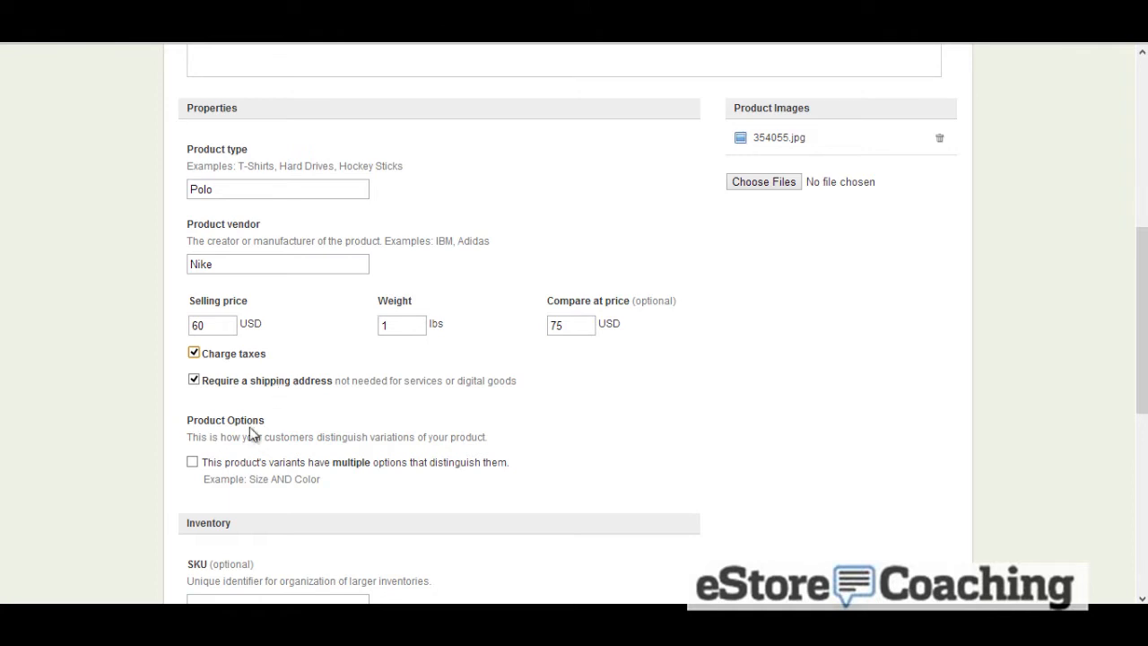
pyautogui.click(193, 463)
pyautogui.scroll(-1, 287, 433)
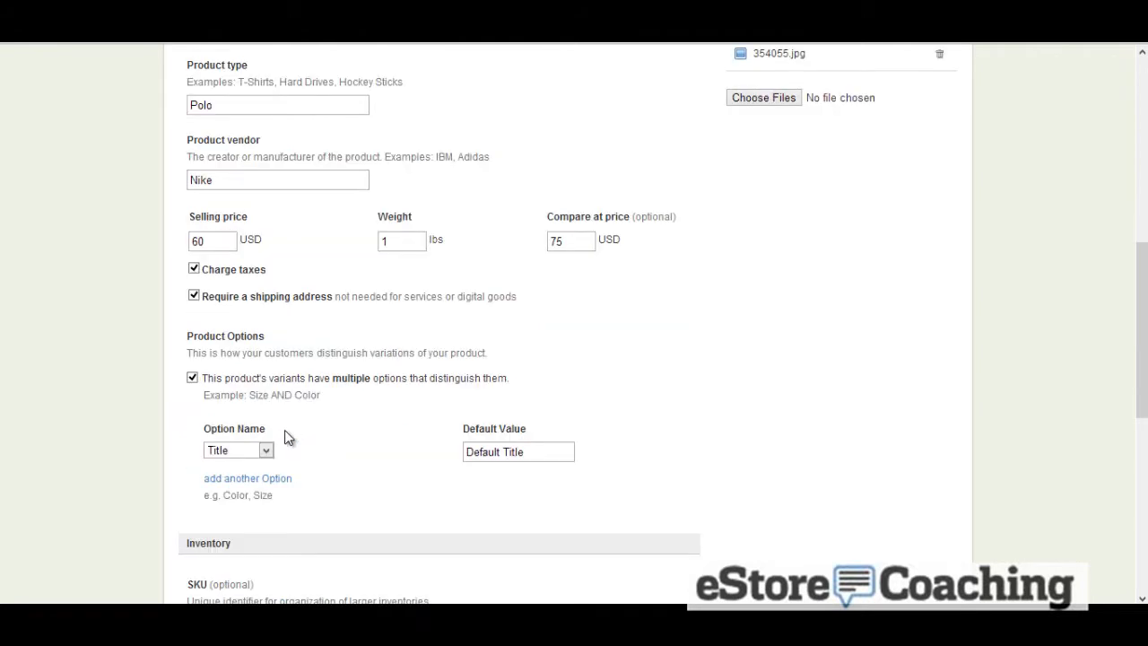
pyautogui.click(257, 456)
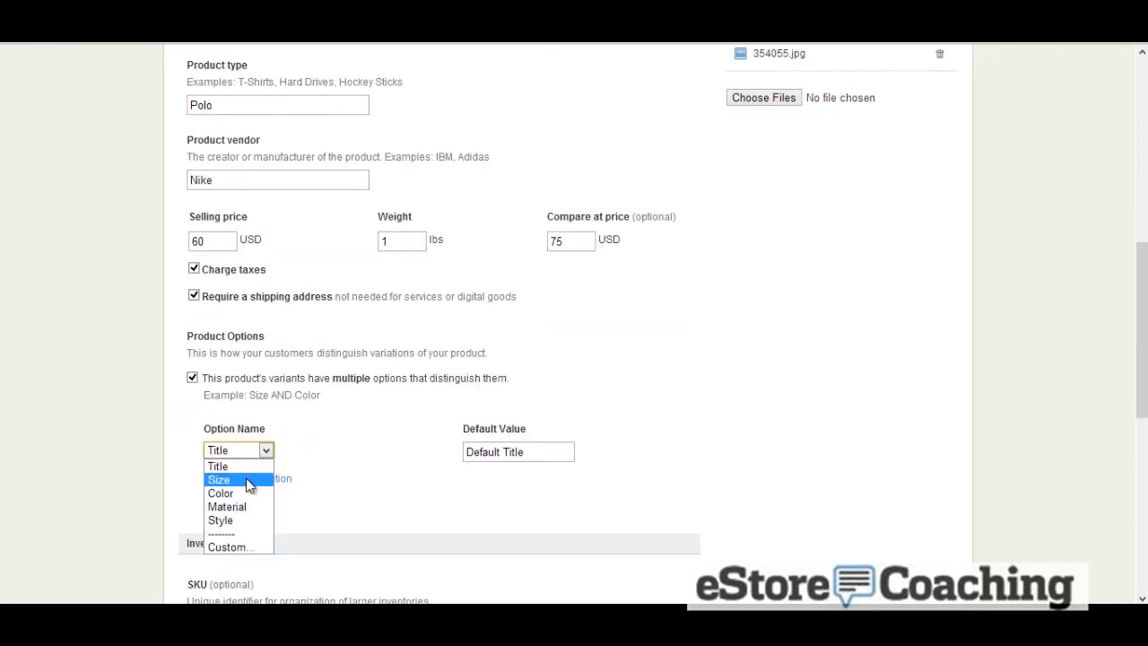
pyautogui.click(248, 481)
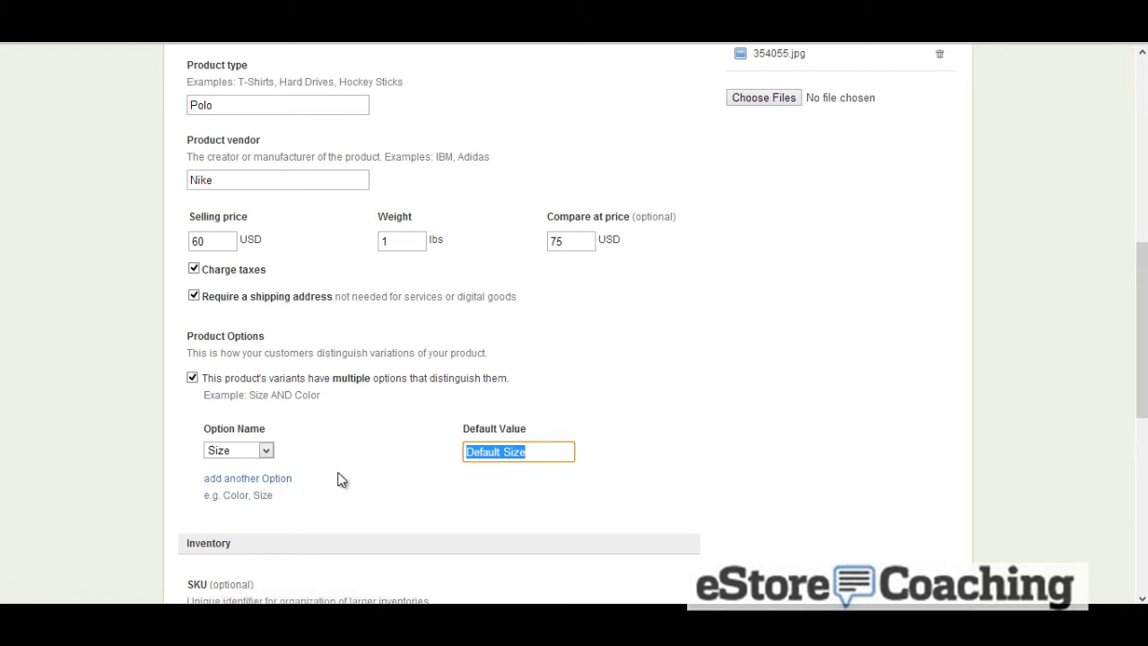
pyautogui.write('Large')
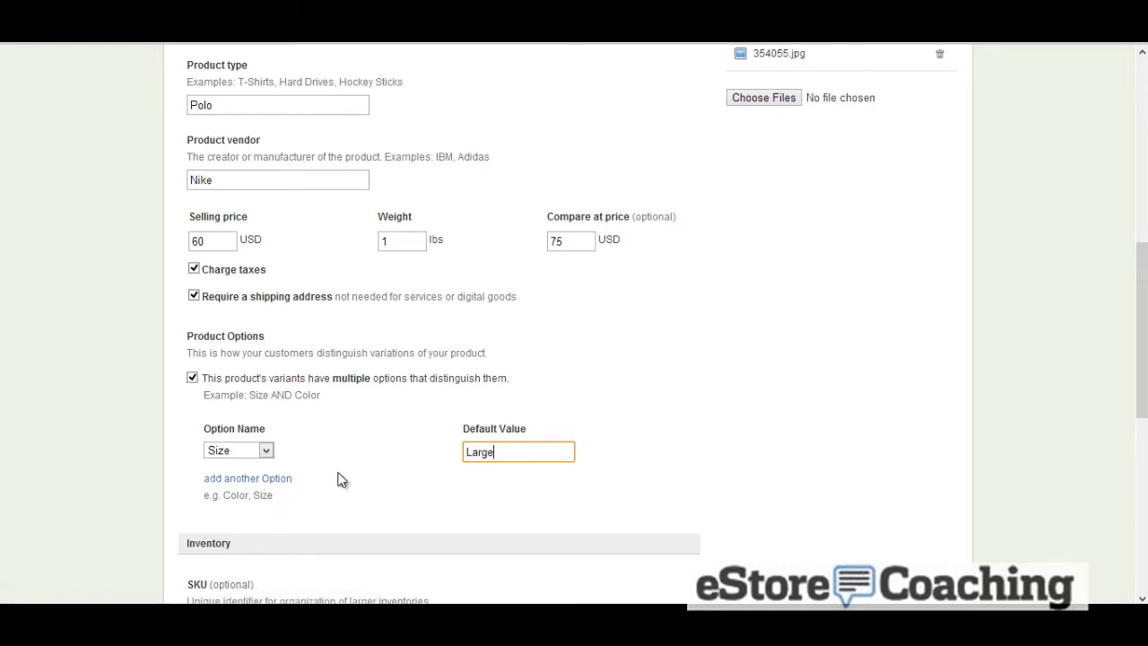
# Add a second option, Color, with default value "Black, Red"
pyautogui.click(278, 478)
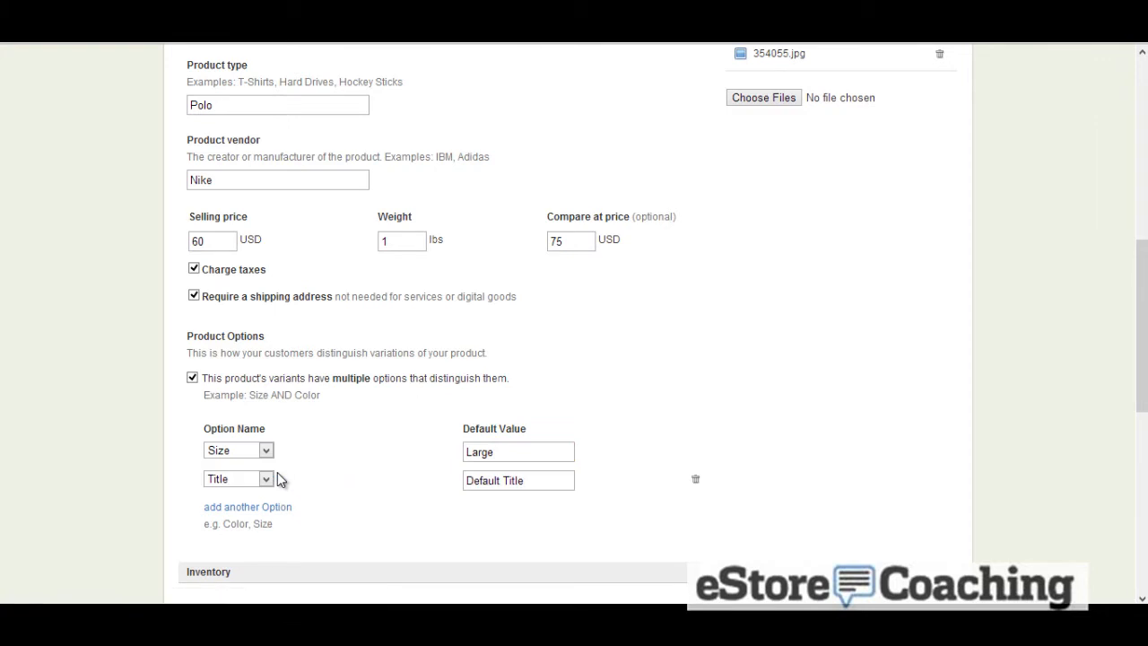
pyautogui.click(267, 480)
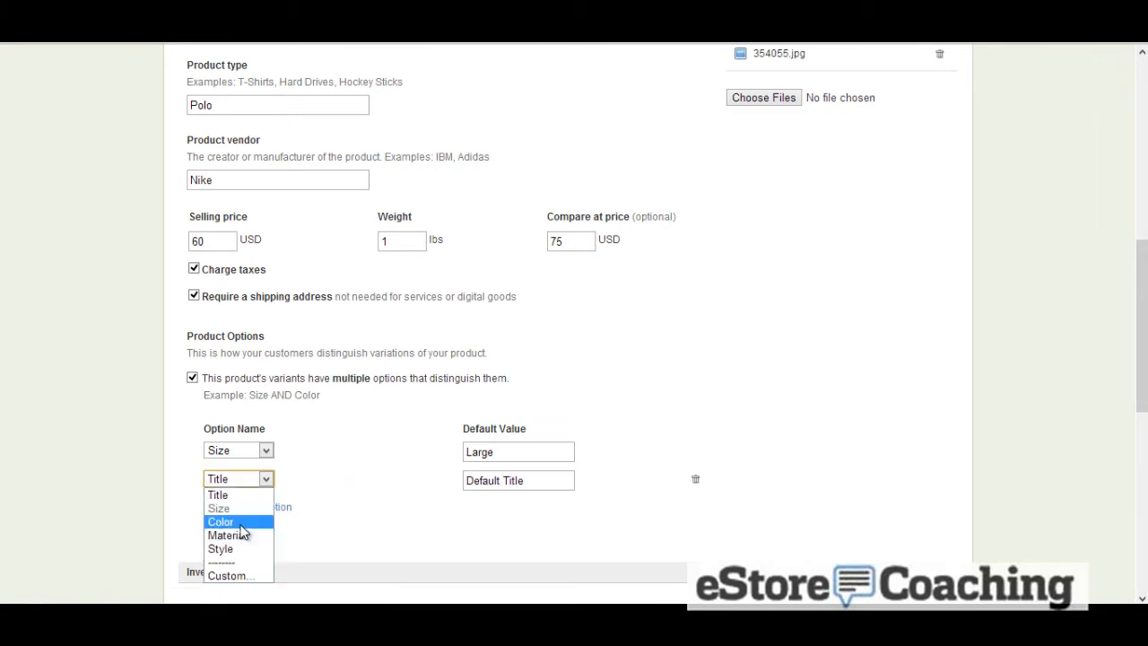
pyautogui.click(239, 524)
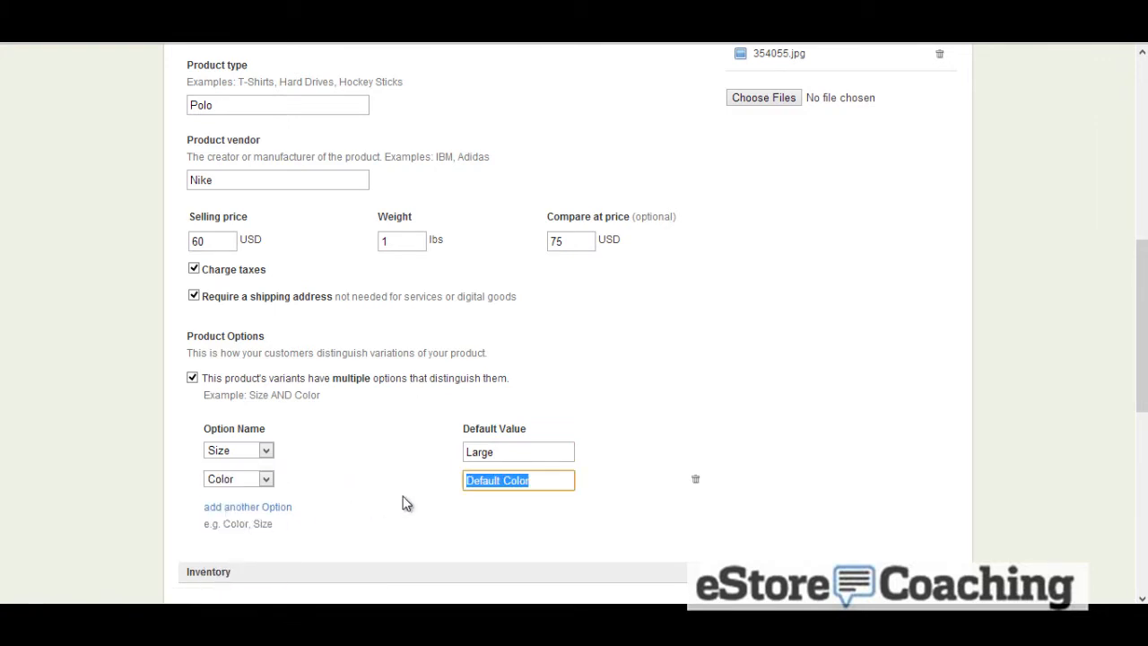
pyautogui.write('Black')
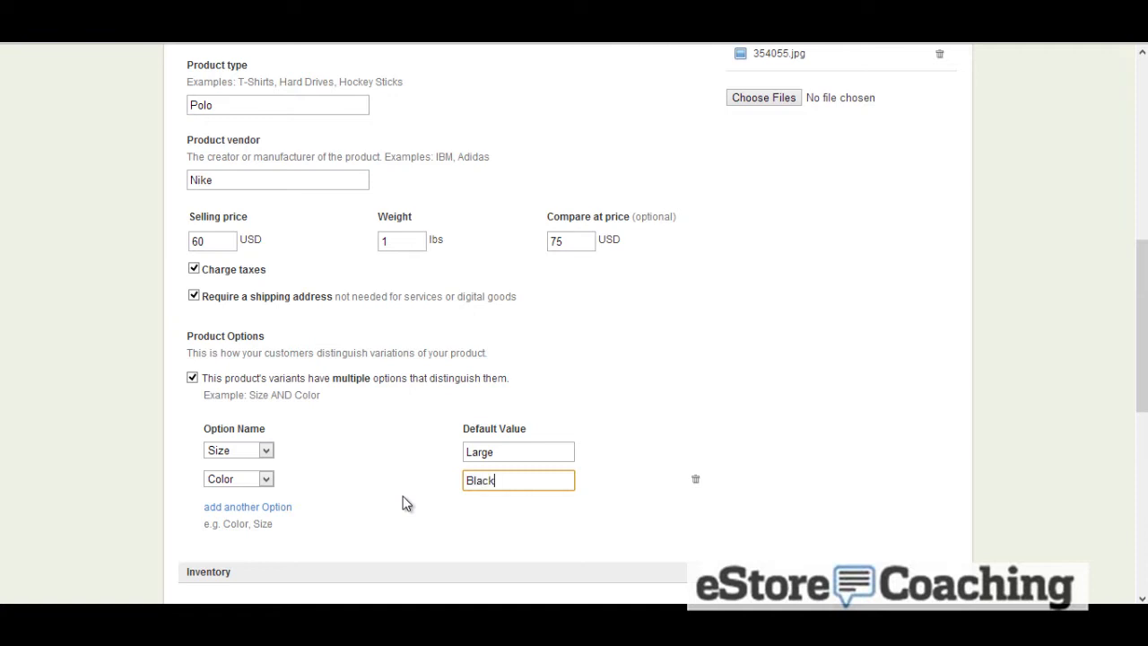
pyautogui.write(', Red')
# Enter 1001 as the product's SKU
pyautogui.scroll(-1, 588, 404)
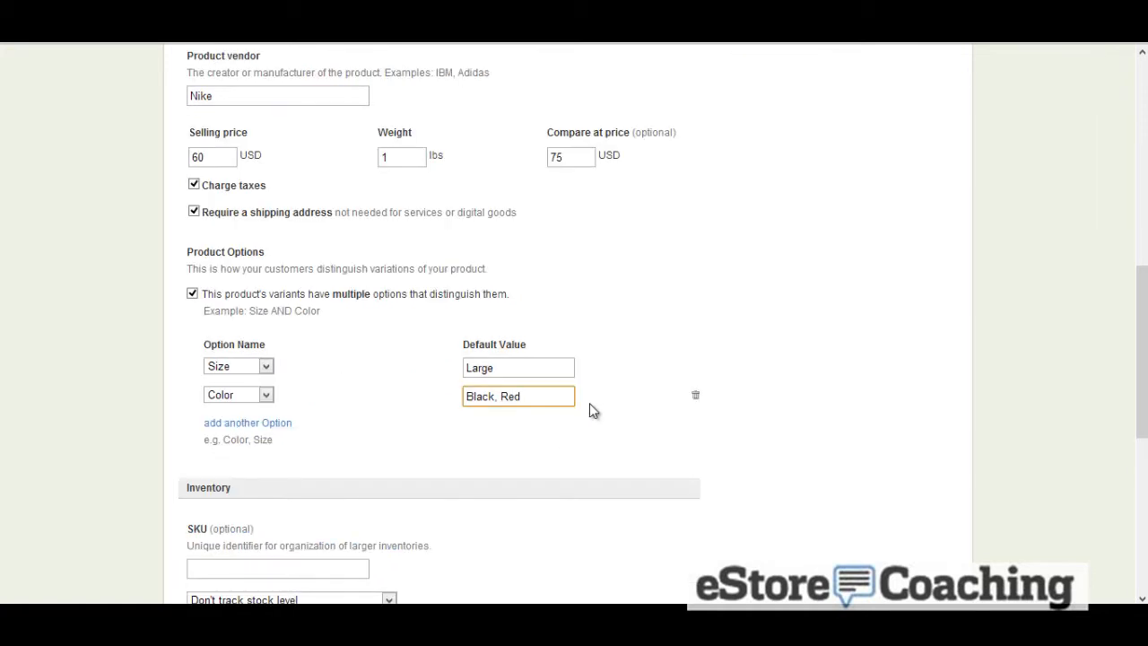
pyautogui.scroll(-1, 589, 403)
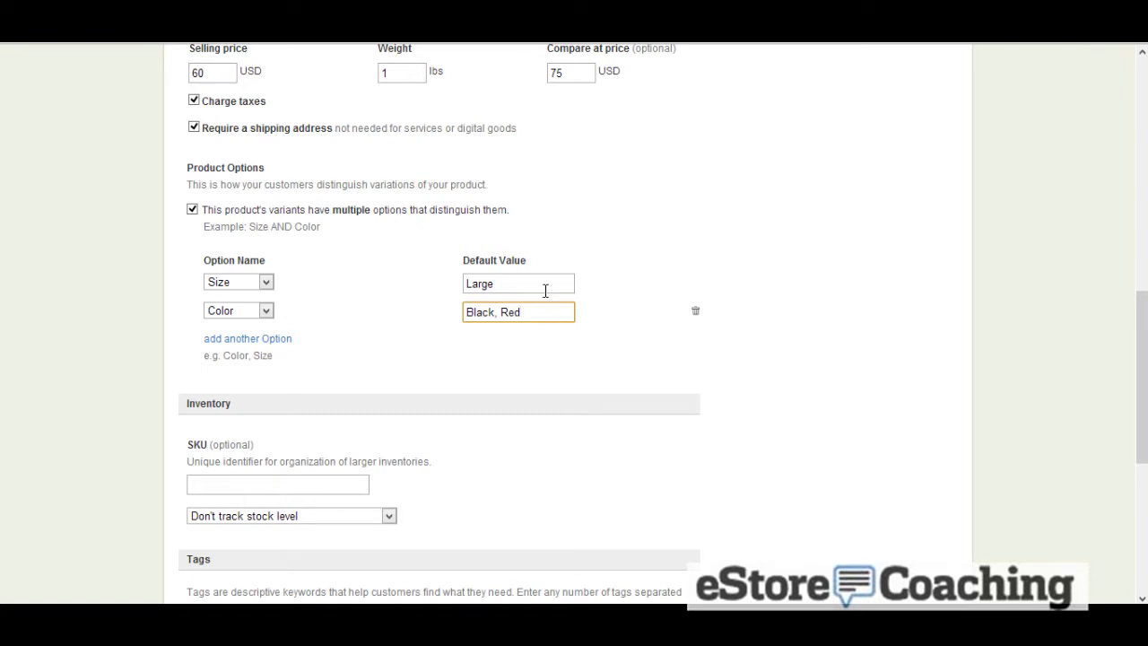
pyautogui.scroll(-1, 430, 341)
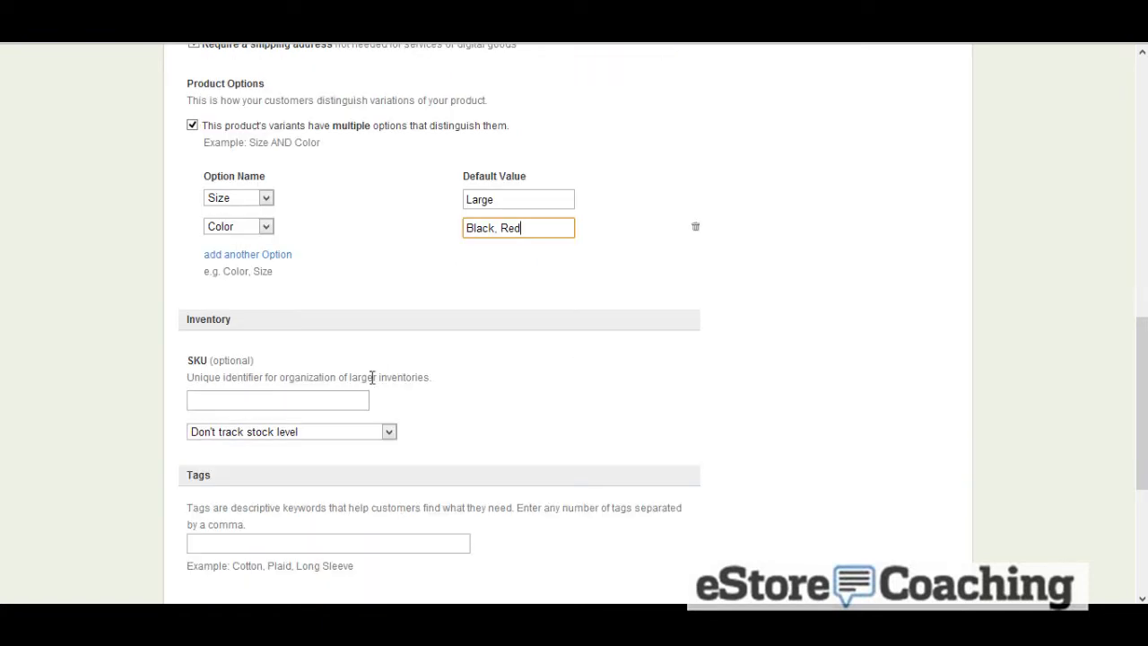
pyautogui.click(342, 395)
pyautogui.write('1001')
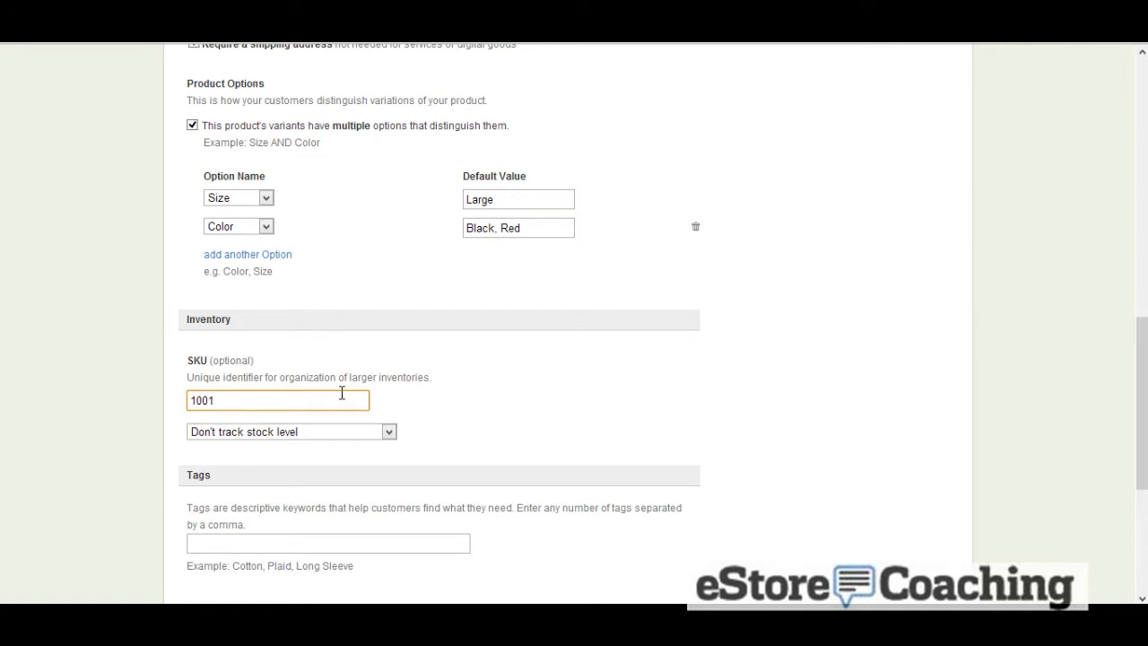
pyautogui.scroll(-1, 342, 395)
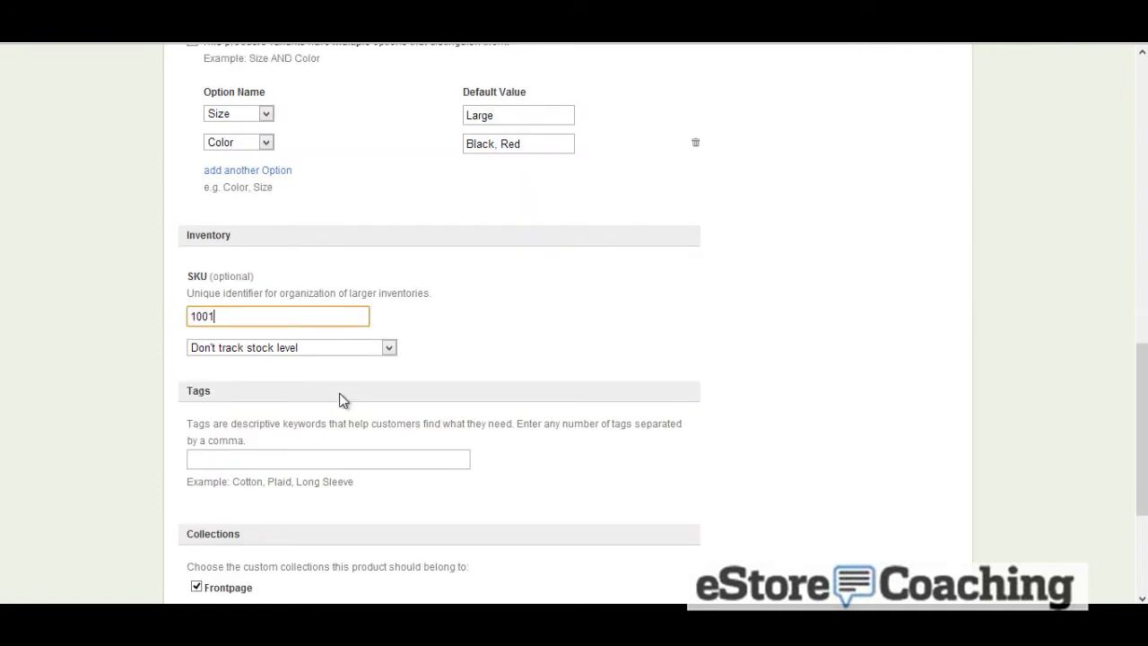
pyautogui.click(341, 348)
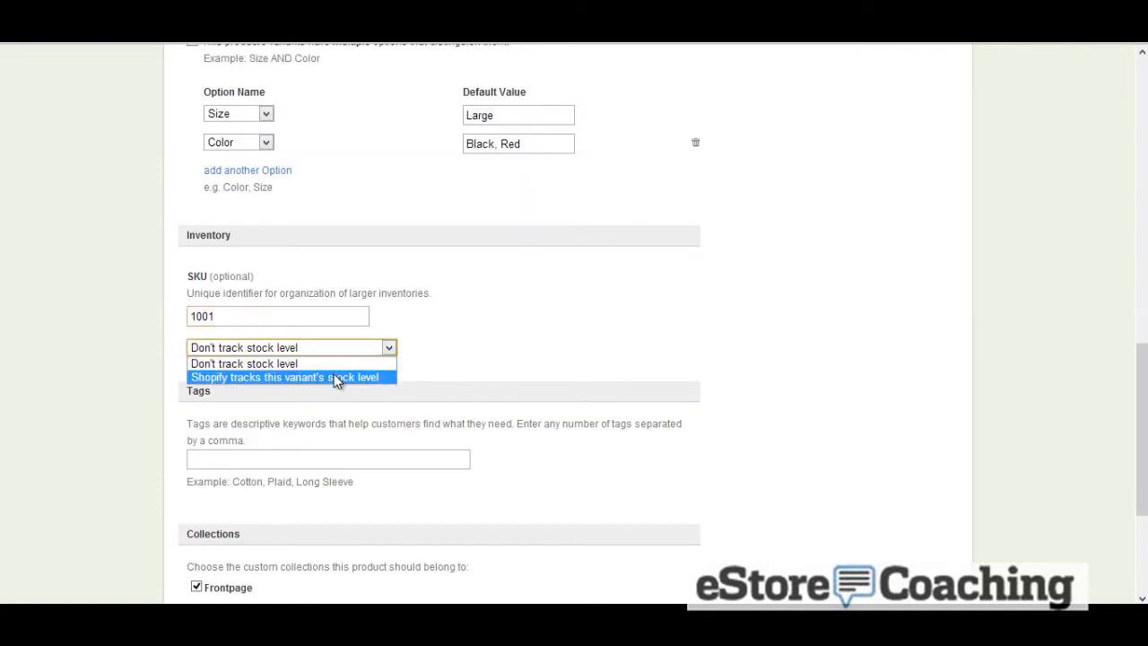
pyautogui.click(336, 403)
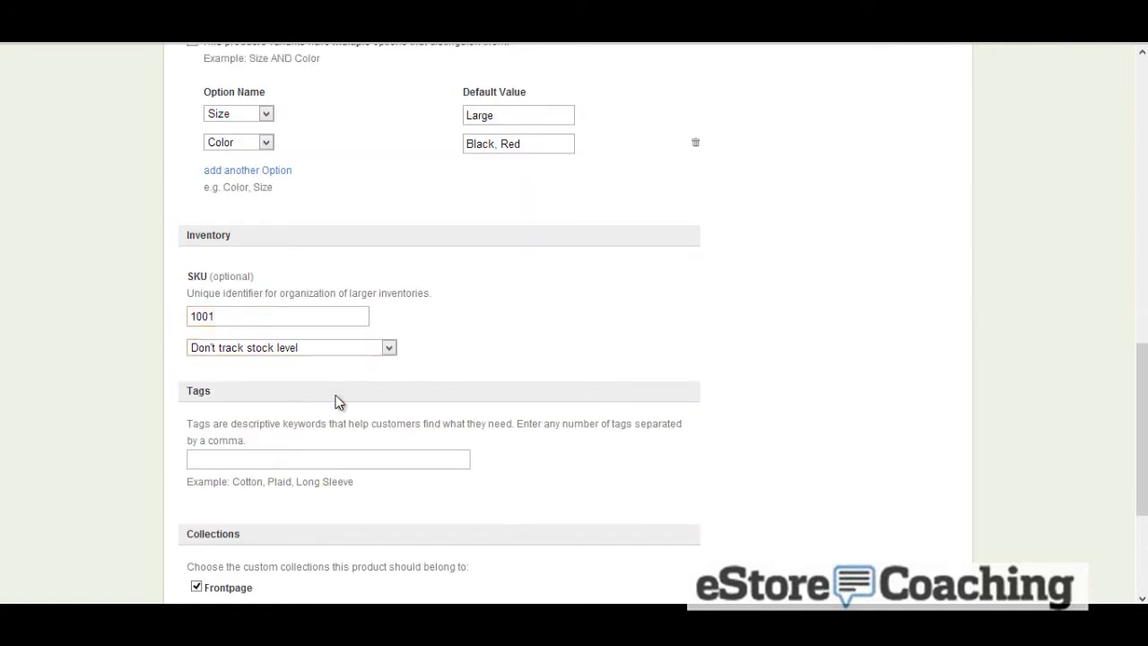
# Tag the product Nike and create the product
pyautogui.click(338, 457)
pyautogui.write('Nike')
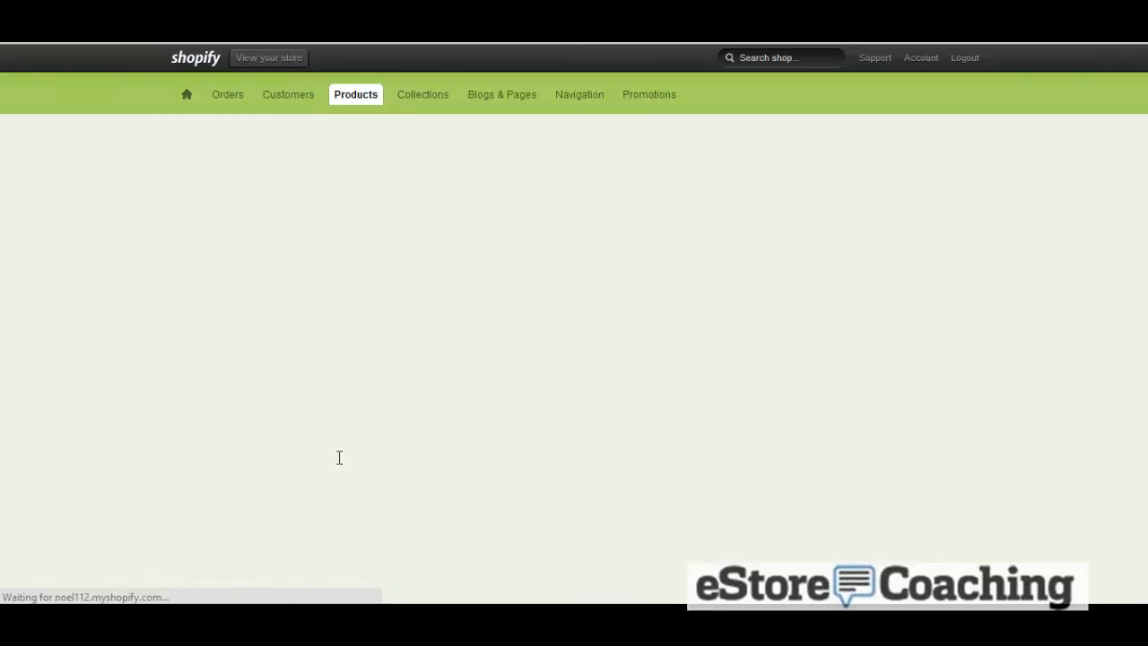
# Review the created product's properties, tags, collections and inventory details
pyautogui.scroll(-4, 340, 463)
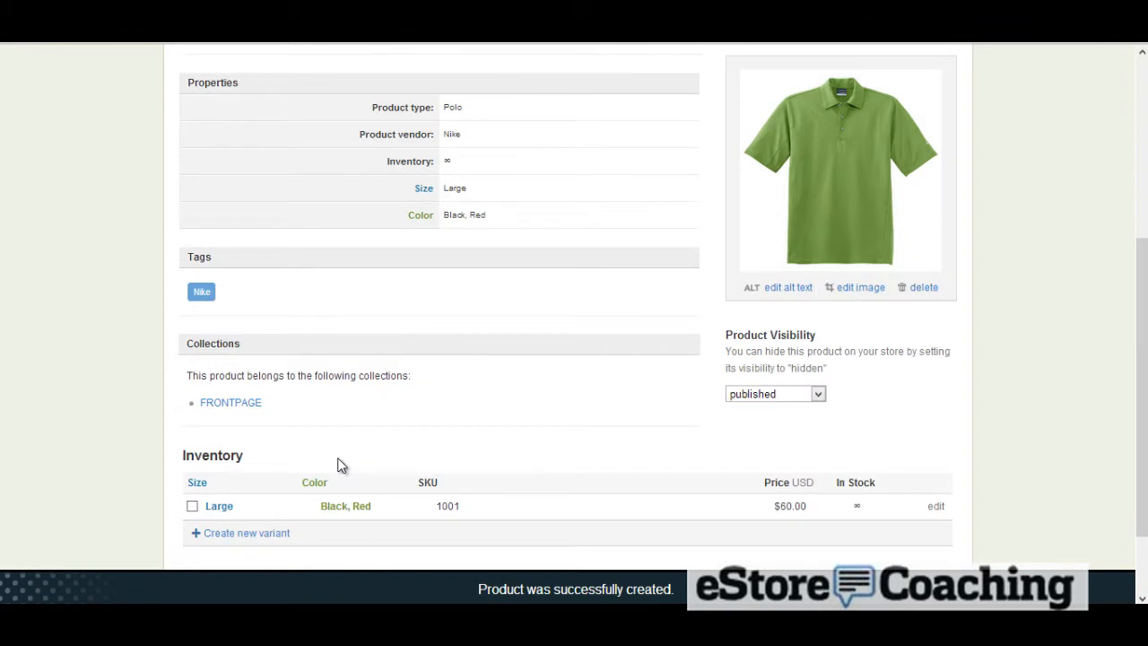
pyautogui.scroll(-2, 340, 463)
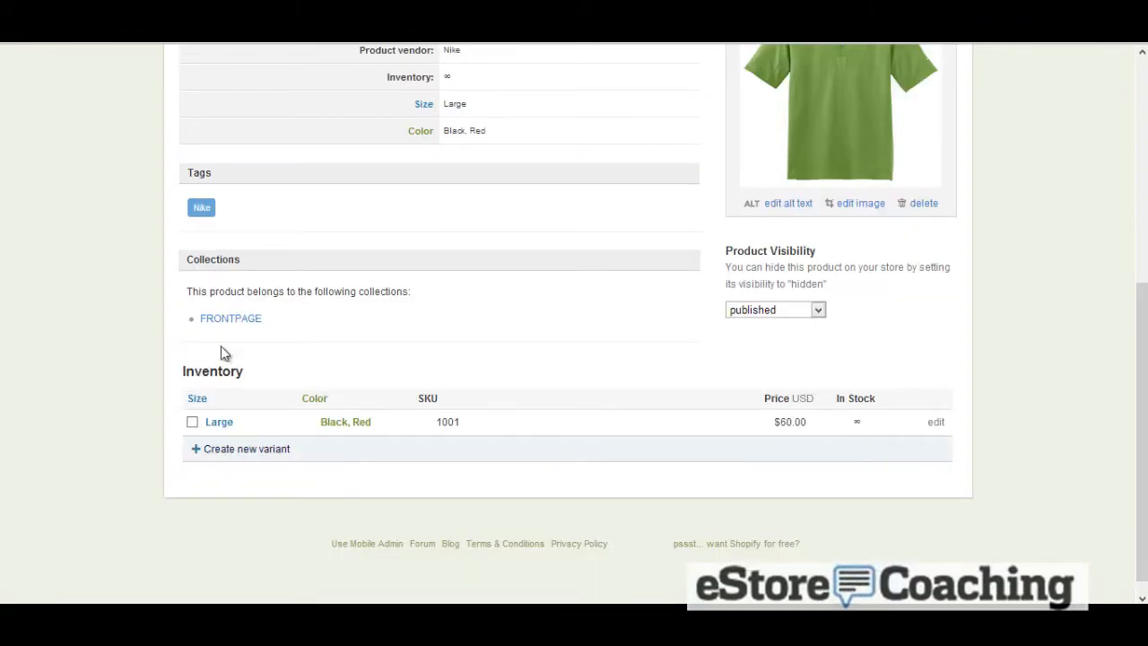
pyautogui.click(13, 42)
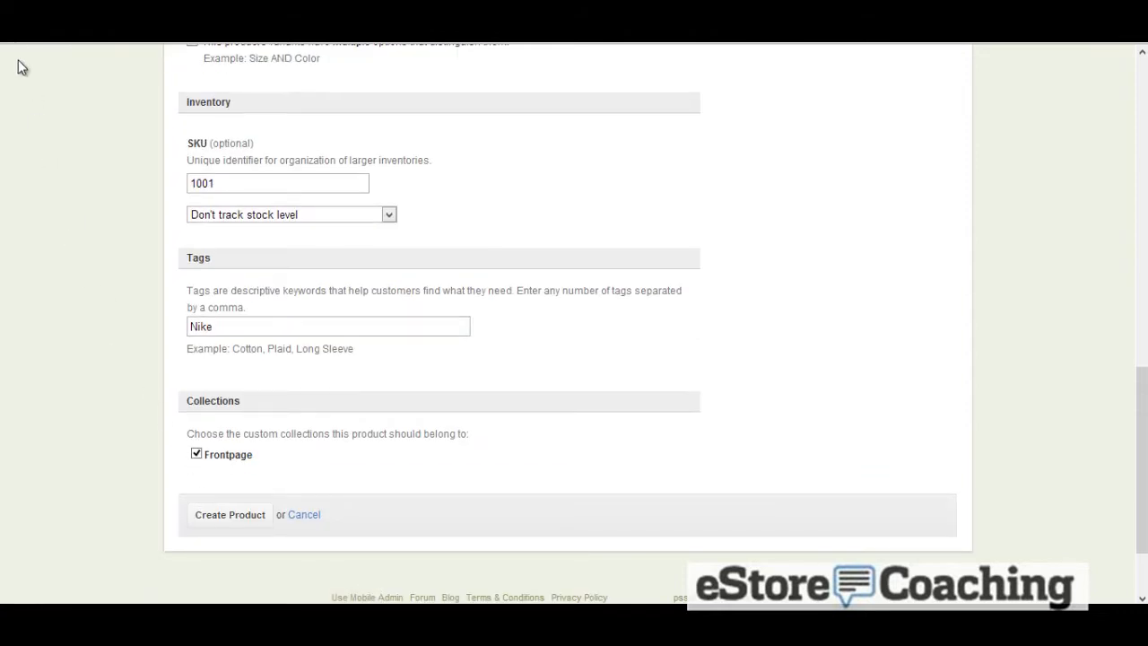
pyautogui.click(45, 34)
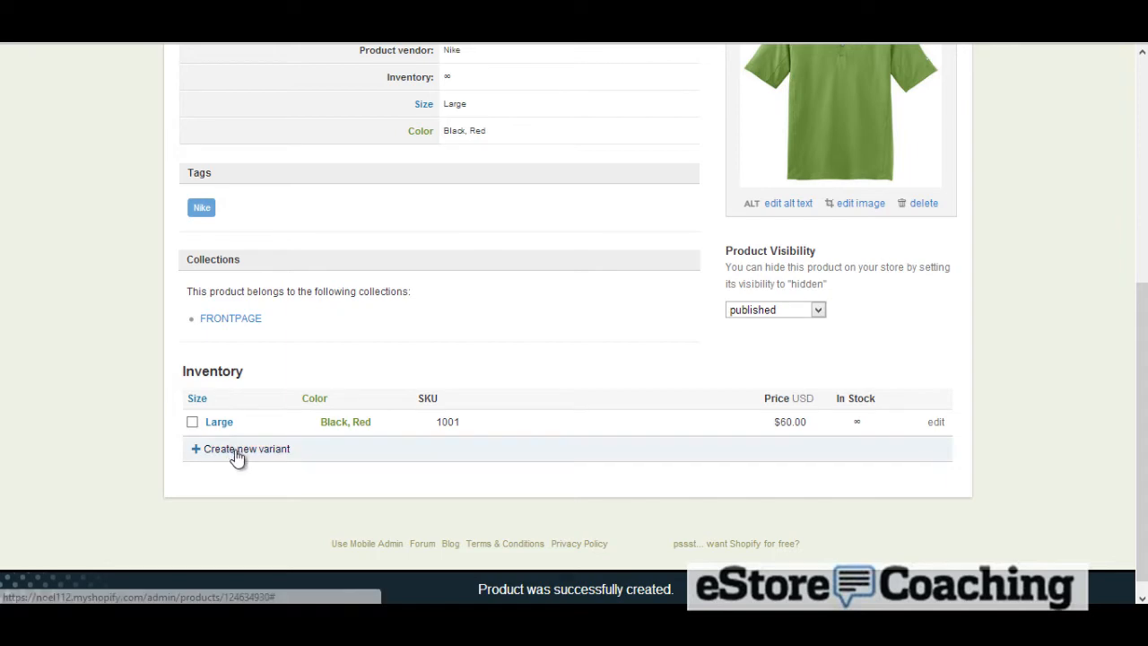
# Open the product in the online store and add it to the cart
pyautogui.scroll(5, 368, 377)
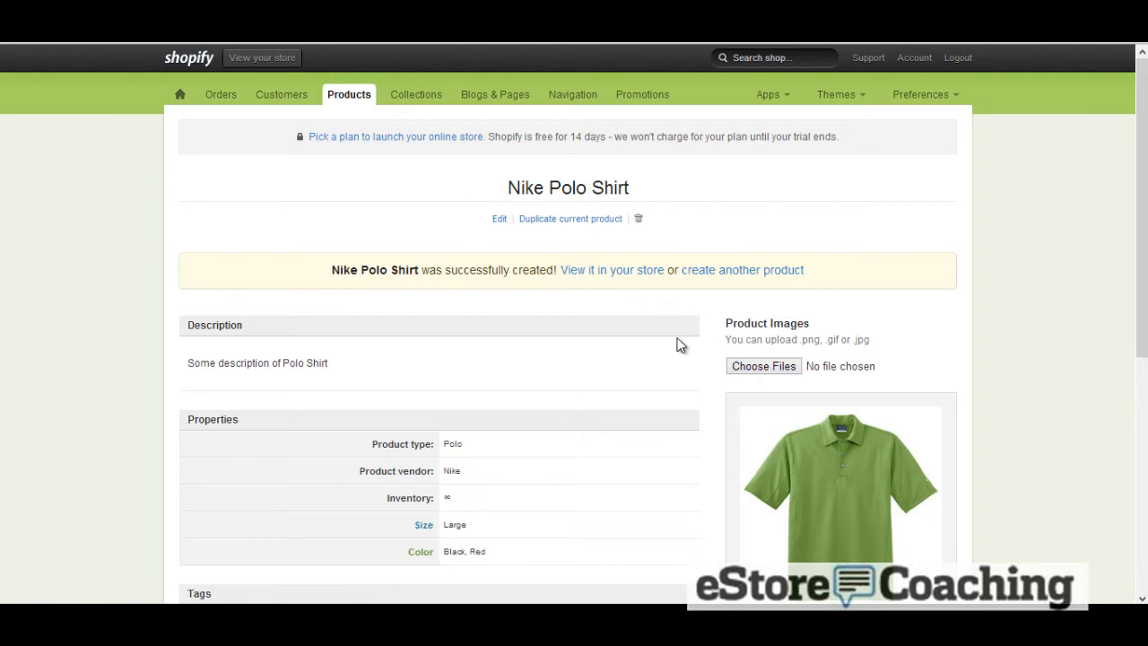
pyautogui.click(617, 272)
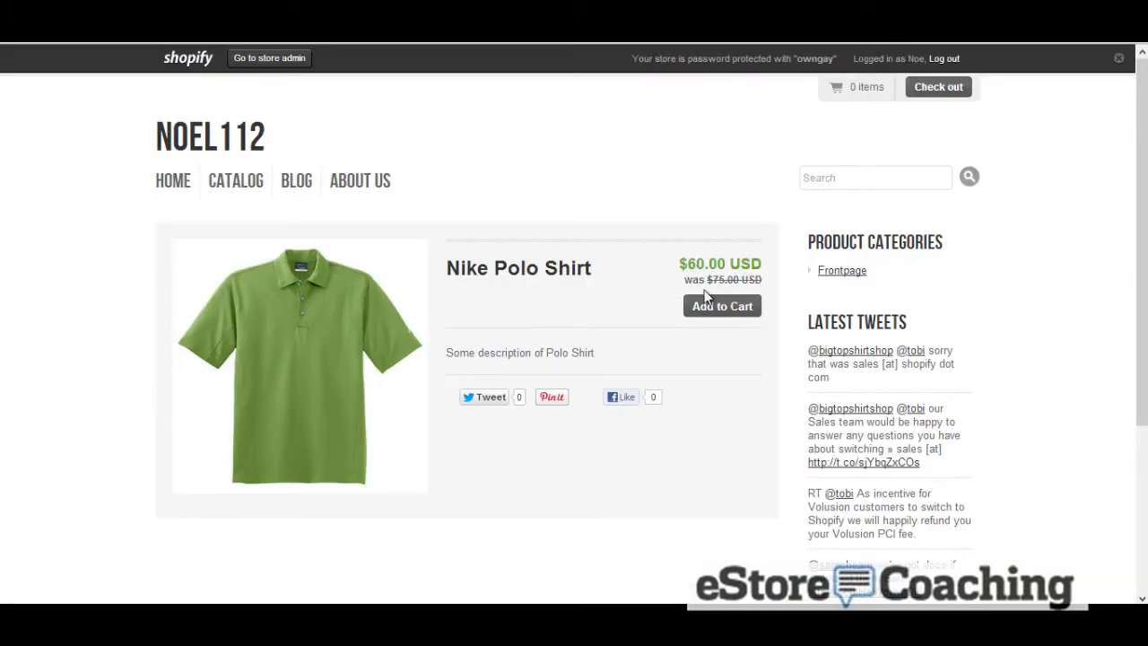
pyautogui.click(688, 310)
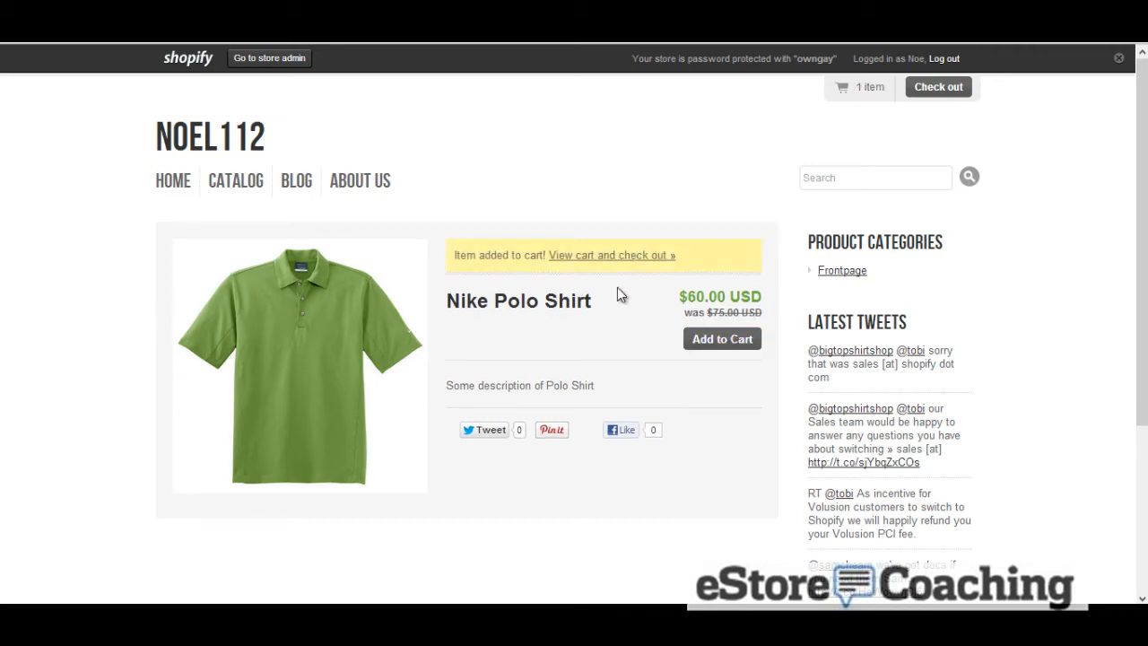
# Return to the product admin page and examine the inventory actions available for the selected variant
pyautogui.scroll(-3, 617, 295)
pyautogui.scroll(3, 617, 295)
pyautogui.click(12, 41)
pyautogui.scroll(-2, 425, 221)
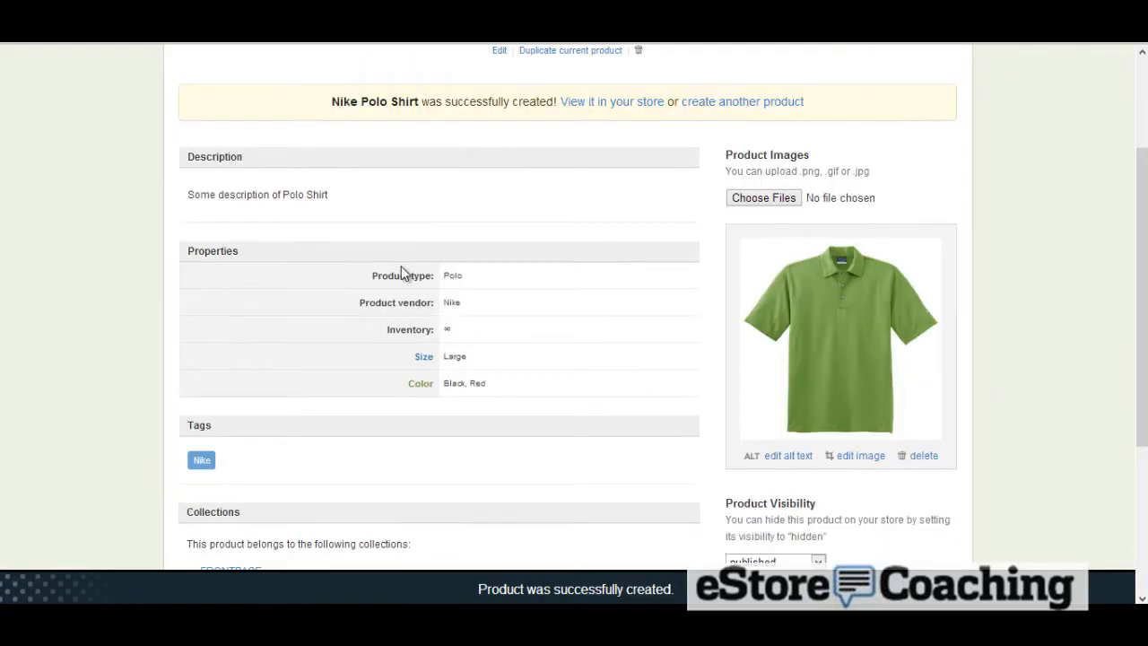
pyautogui.scroll(-3, 402, 274)
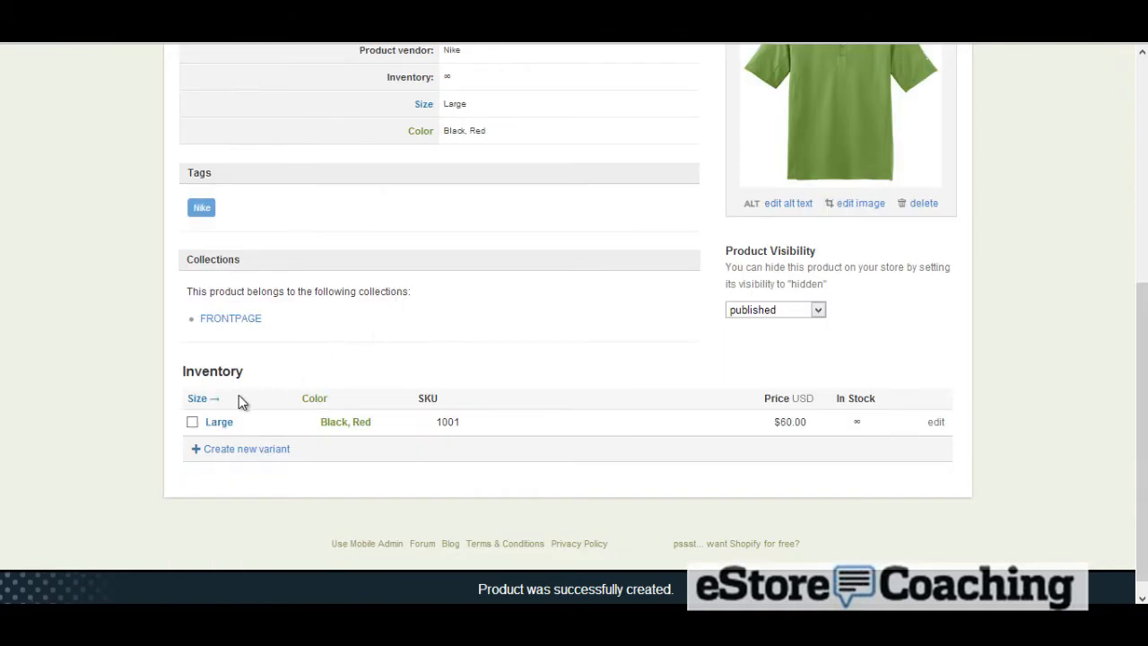
pyautogui.click(192, 422)
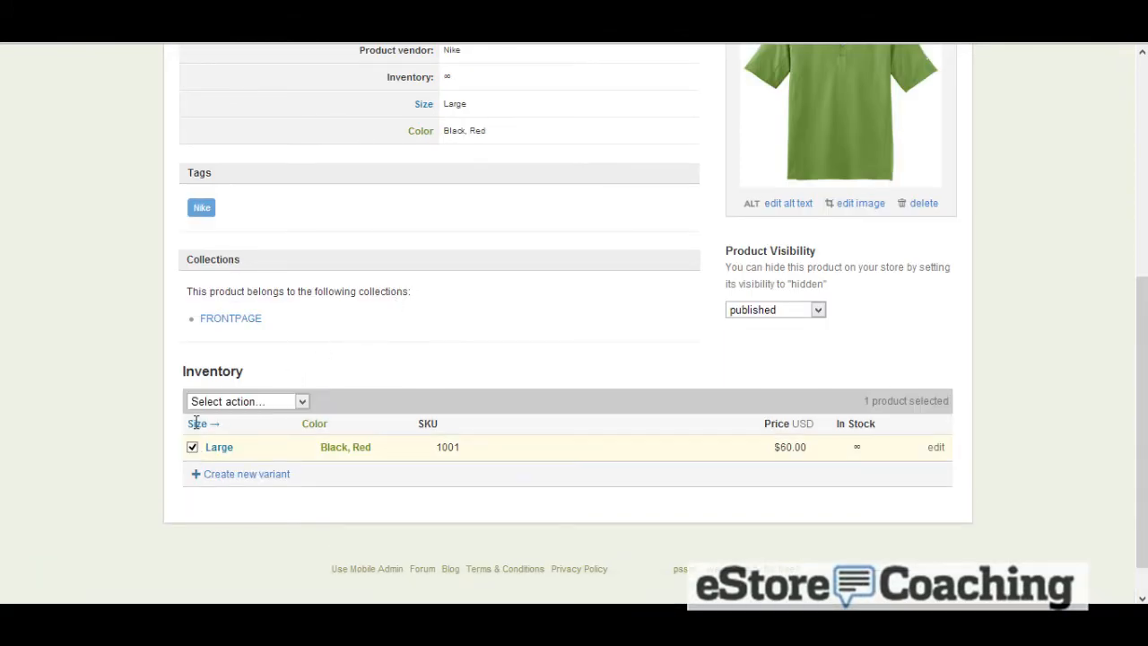
pyautogui.click(201, 404)
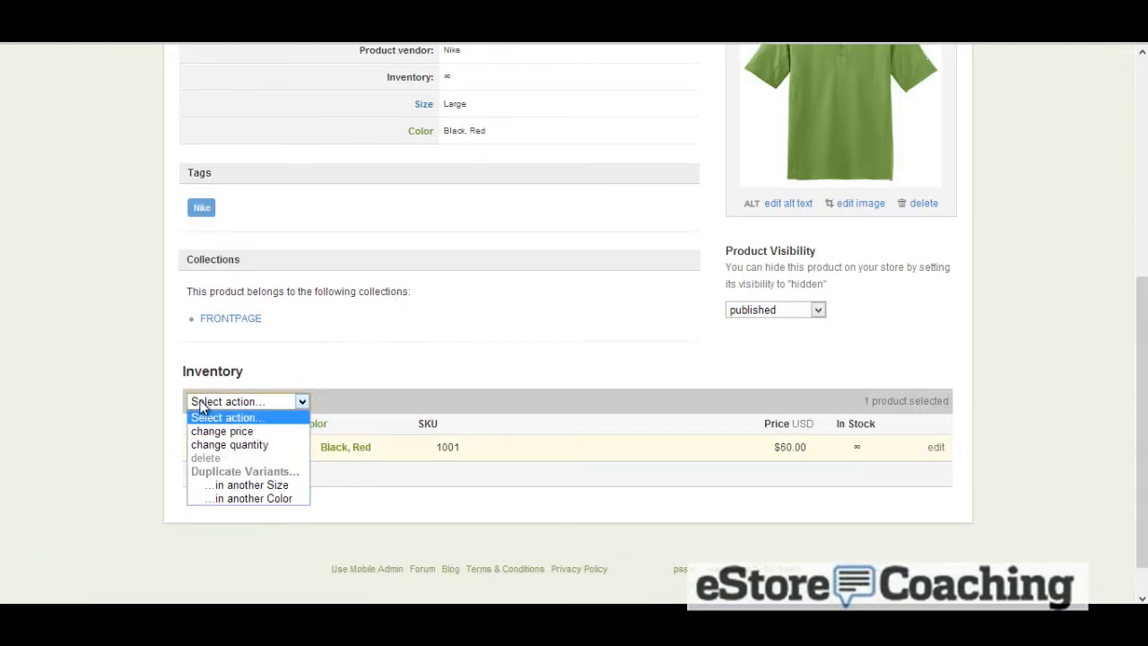
pyautogui.click(319, 371)
# Create a new variant with Size Small and Color Black
pyautogui.click(249, 473)
pyautogui.scroll(-4, 246, 472)
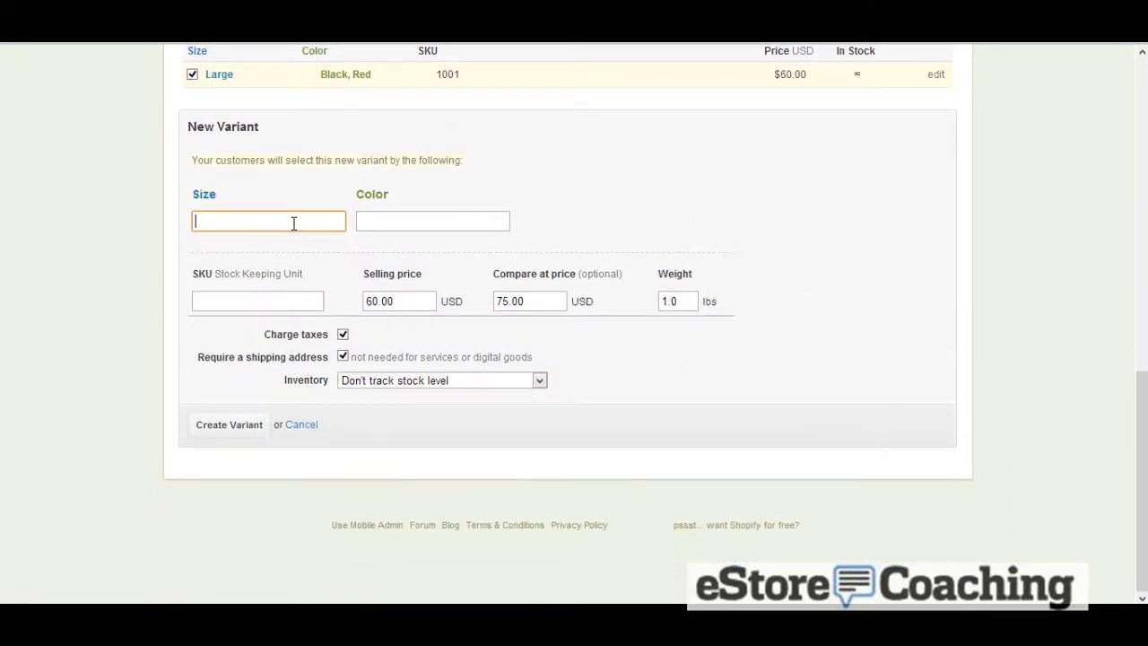
pyautogui.write('Small')
pyautogui.press('Tab')
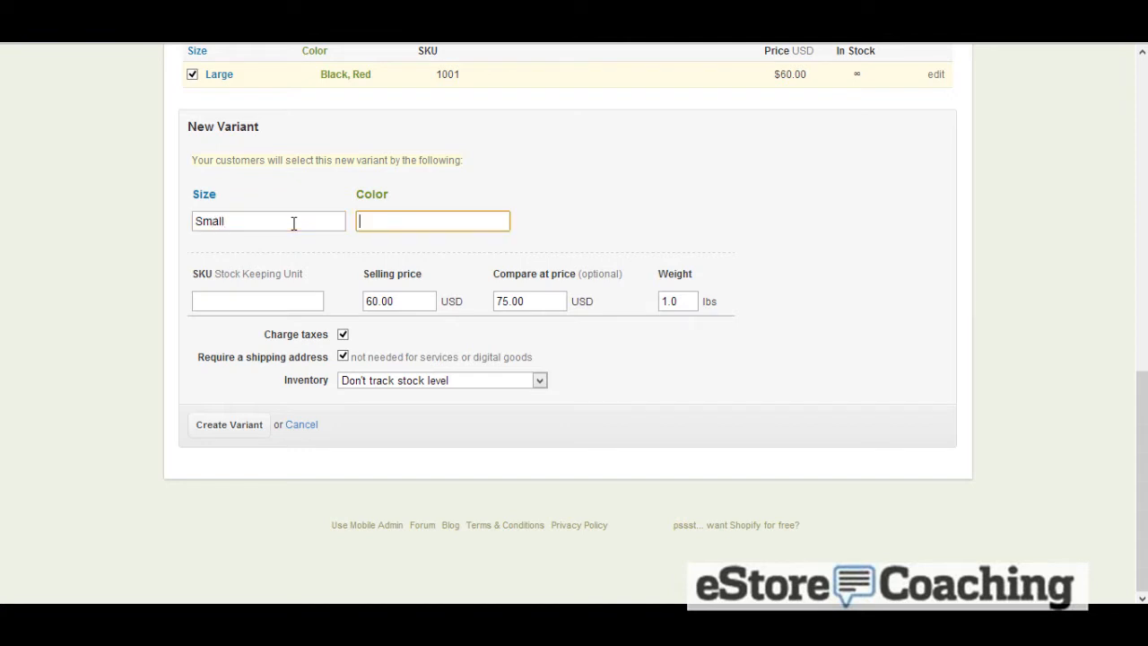
pyautogui.write('Black')
pyautogui.click(244, 427)
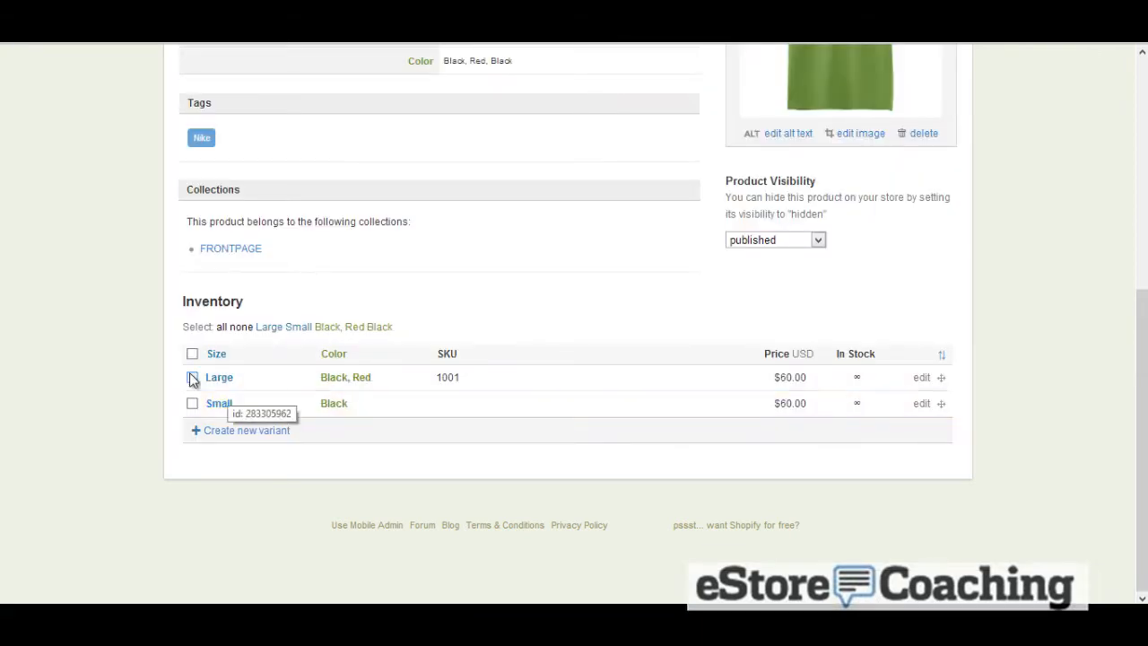
# Edit the Large variant so its color is just Red and update it
pyautogui.click(192, 376)
pyautogui.click(222, 357)
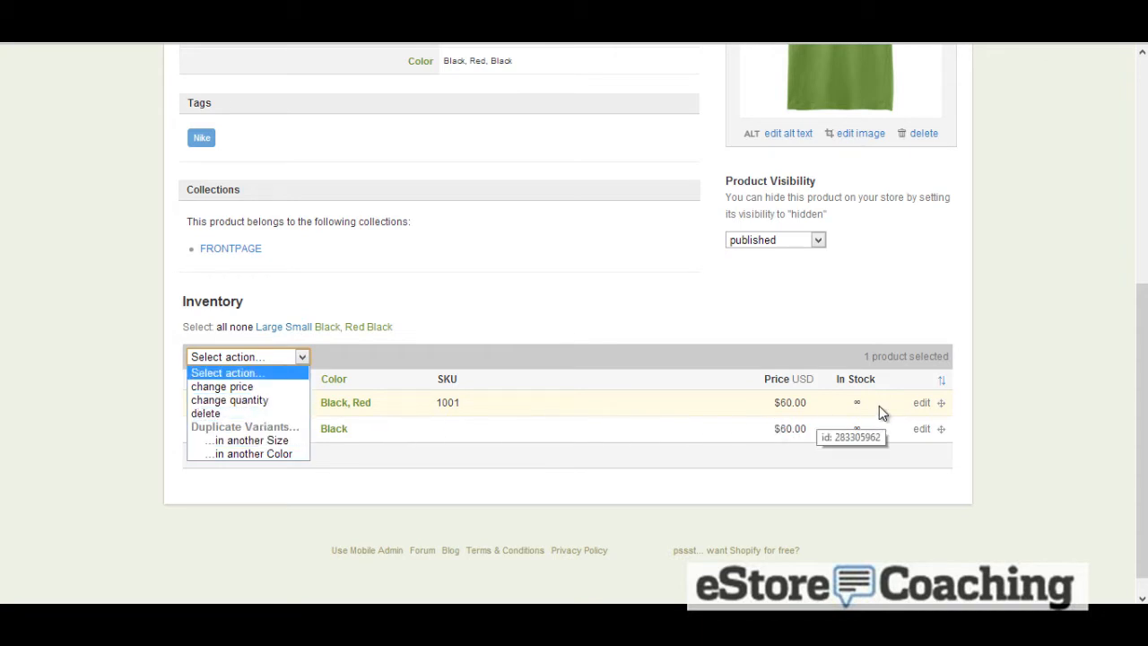
pyautogui.click(924, 402)
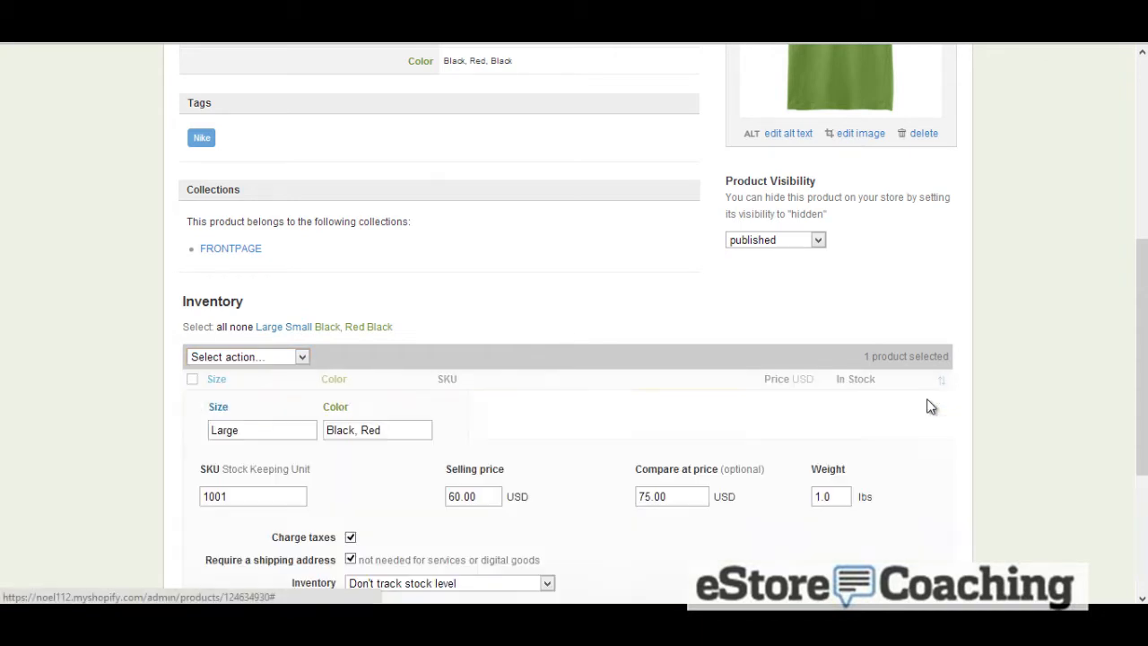
pyautogui.click(356, 429)
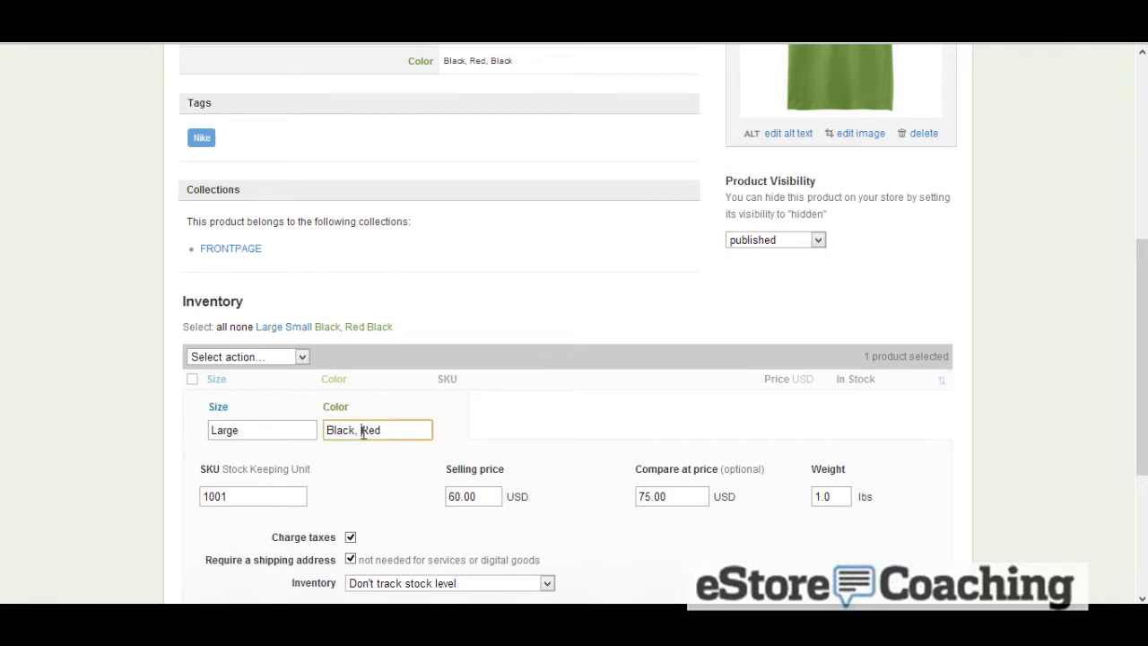
pyautogui.moveTo(362, 430); pyautogui.dragTo(325, 430)
pyautogui.press('BackSpace')
pyautogui.scroll(-3, 273, 424)
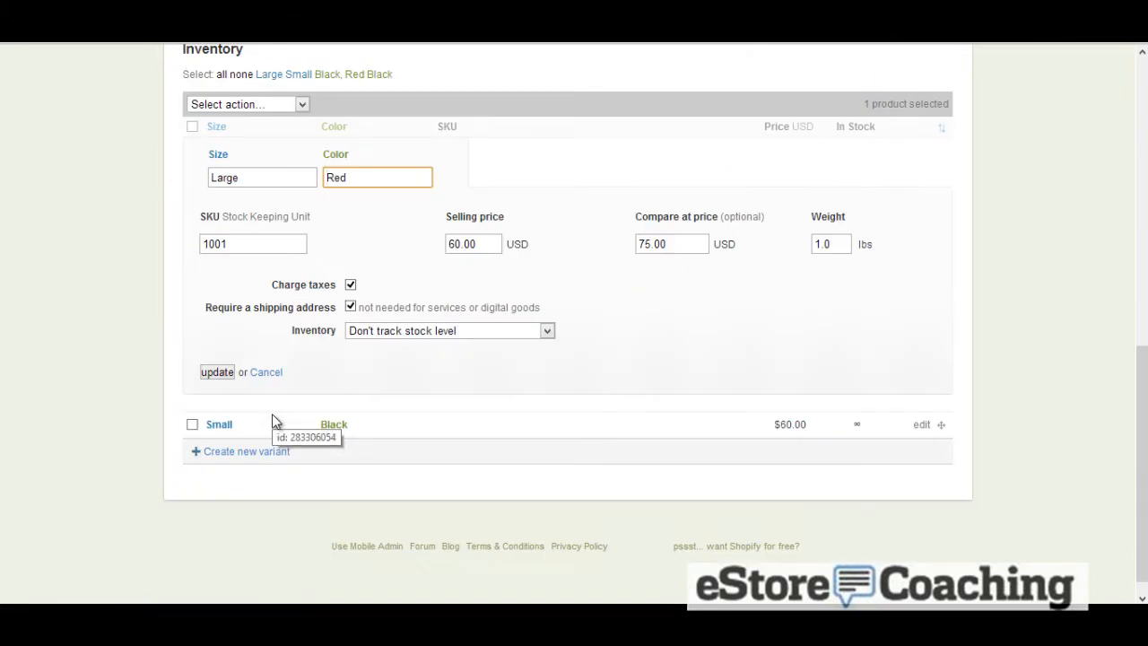
pyautogui.click(228, 378)
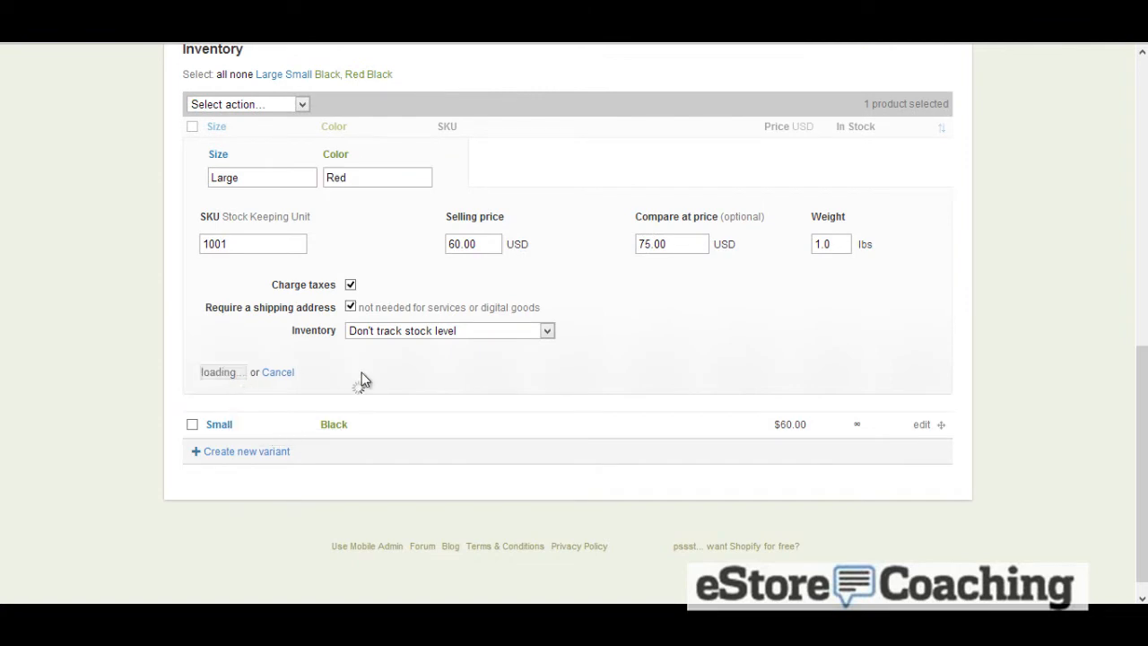
# In the storefront tab, choose Size Small and Color Black and add the shirt to the cart
pyautogui.scroll(5, 342, 333)
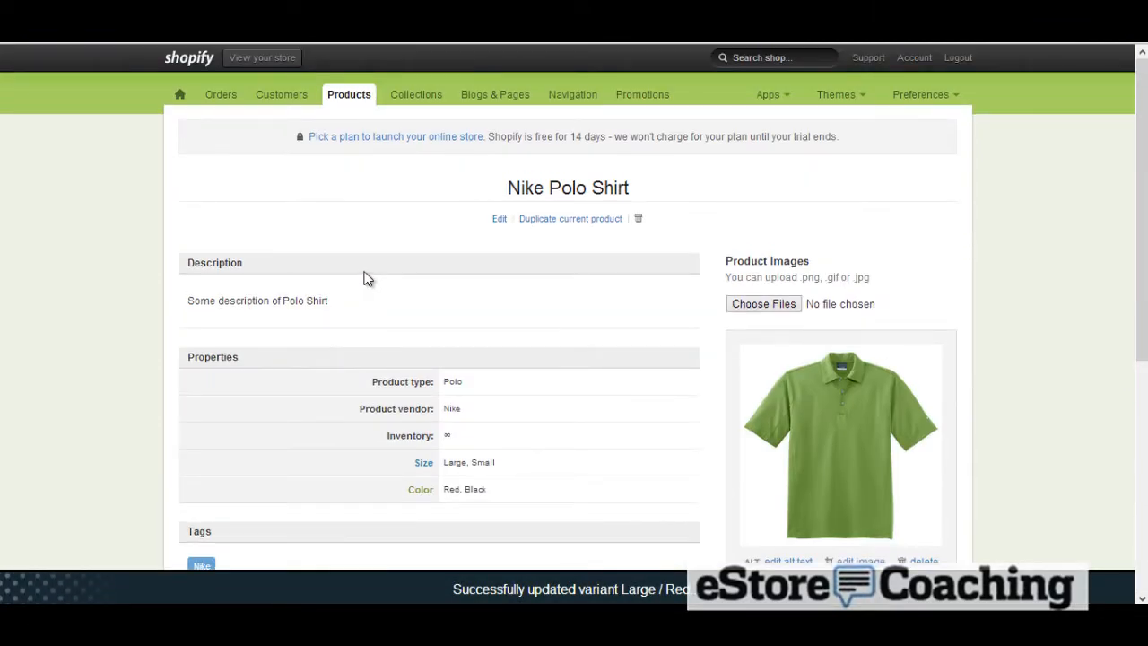
pyautogui.click(344, 96)
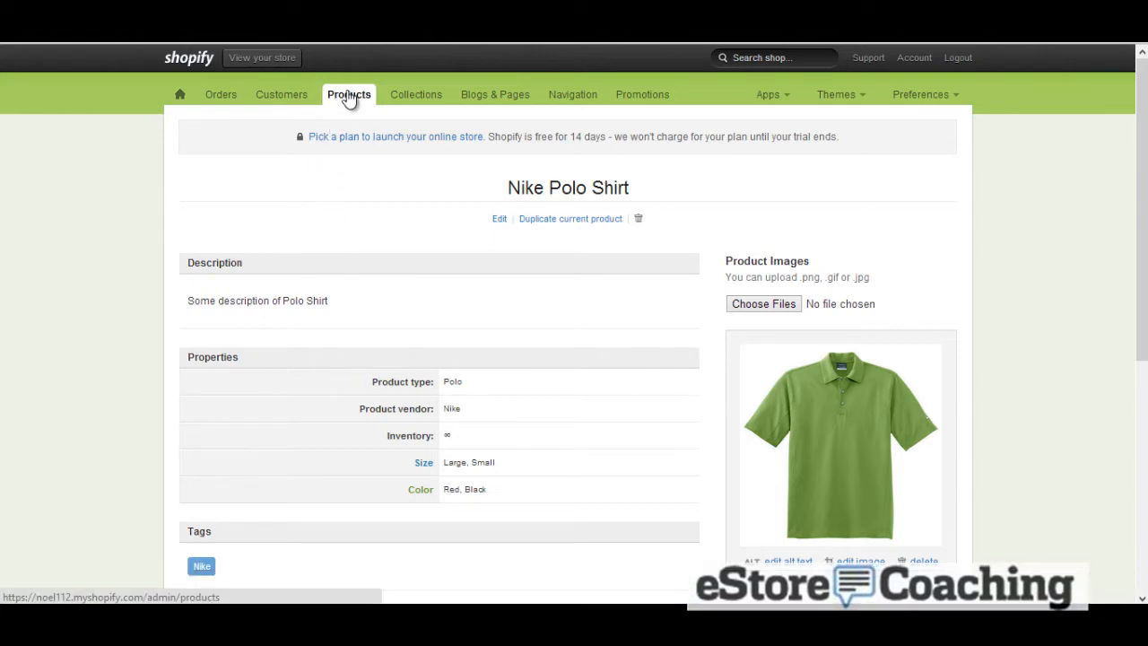
pyautogui.rightClick(558, 195)
pyautogui.click(565, 200)
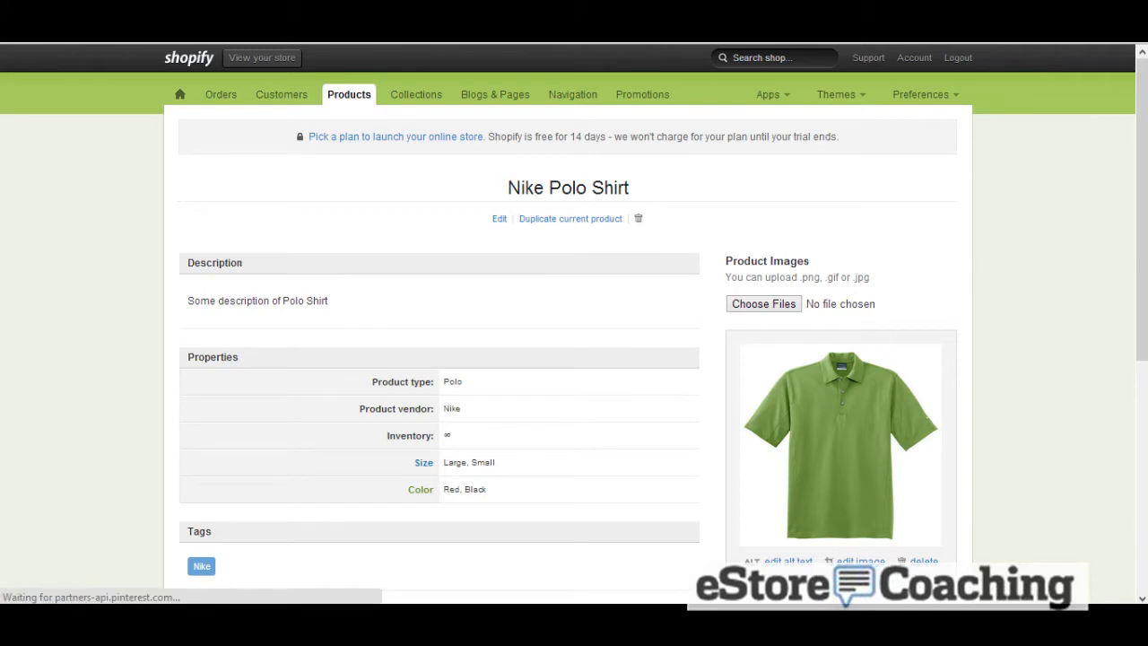
pyautogui.hotkey('ctrl', 'Tab')
pyautogui.click(729, 267)
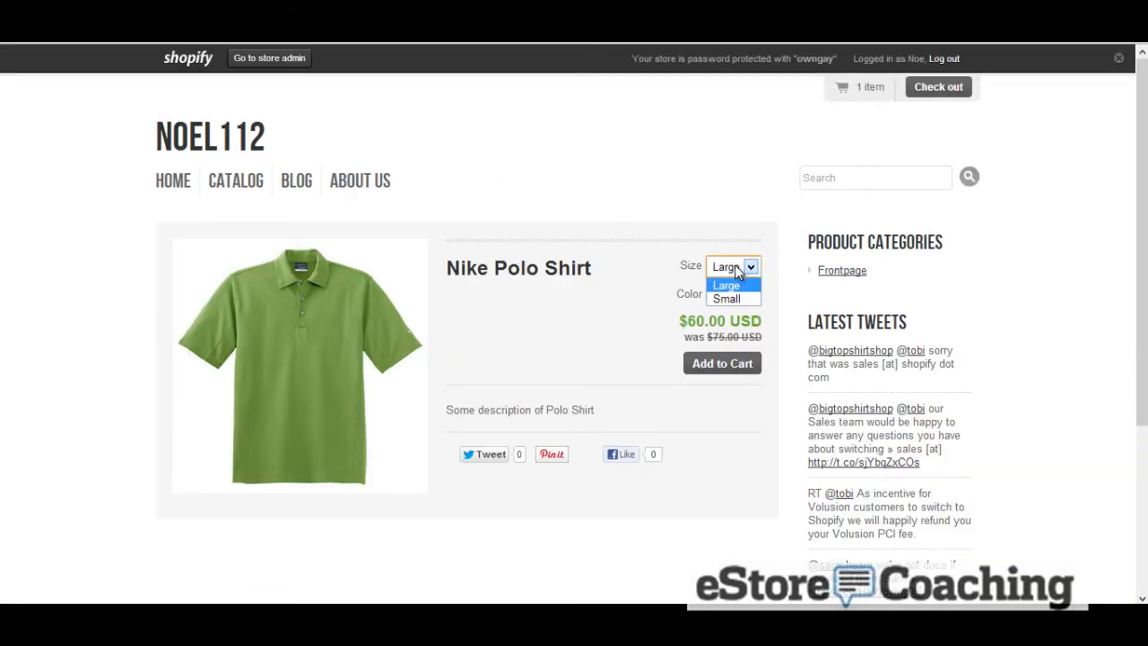
pyautogui.click(741, 301)
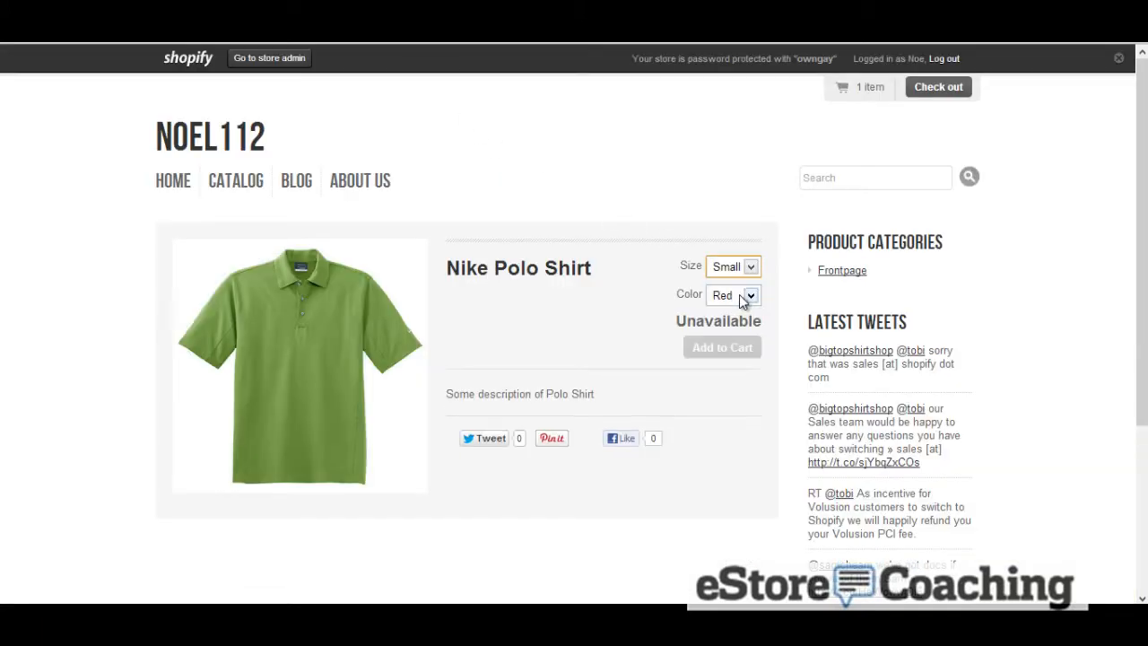
pyautogui.click(744, 296)
pyautogui.click(739, 328)
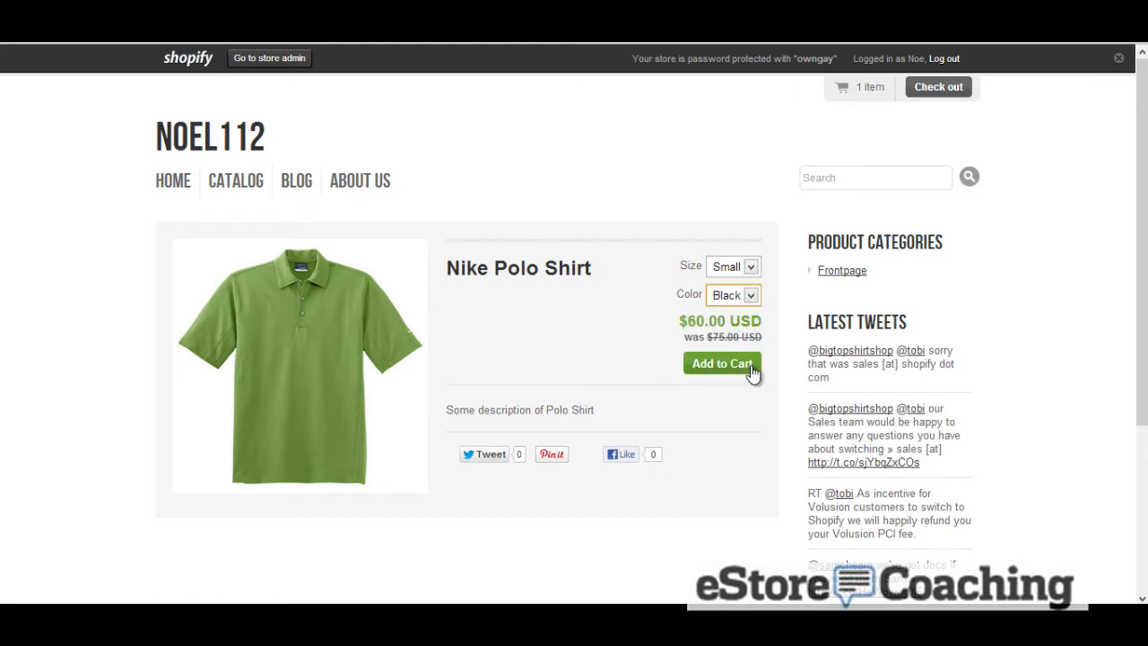
pyautogui.click(752, 367)
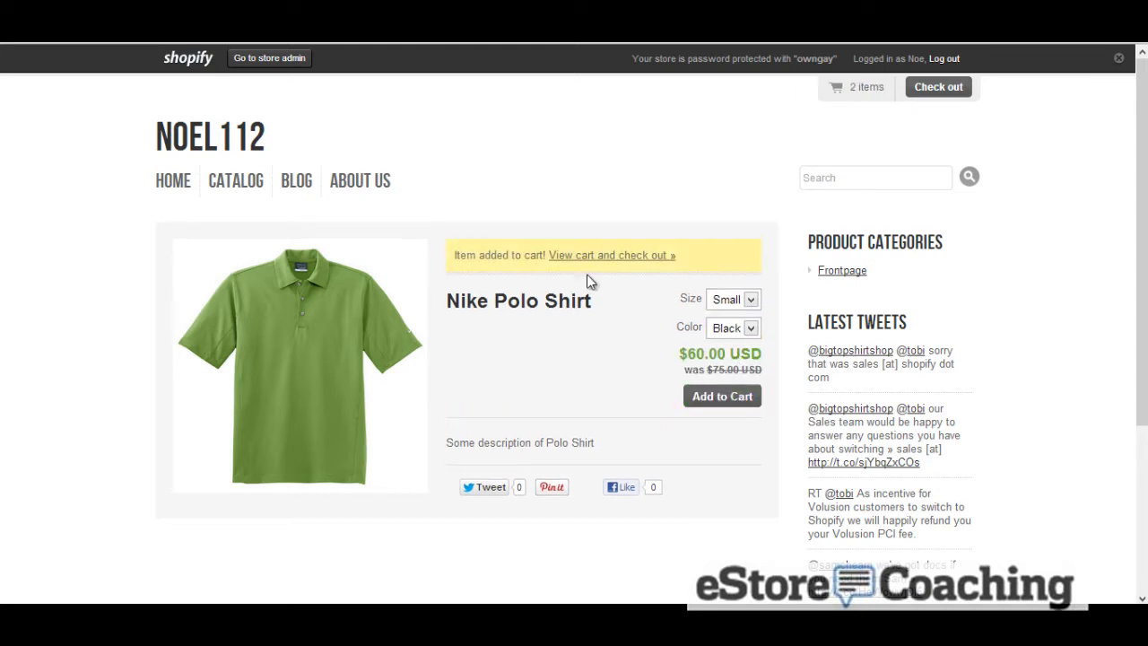
# Open the shopping cart to review its items and proceed to checkout
pyautogui.scroll(-2, 594, 300)
pyautogui.scroll(2, 594, 296)
pyautogui.click(591, 255)
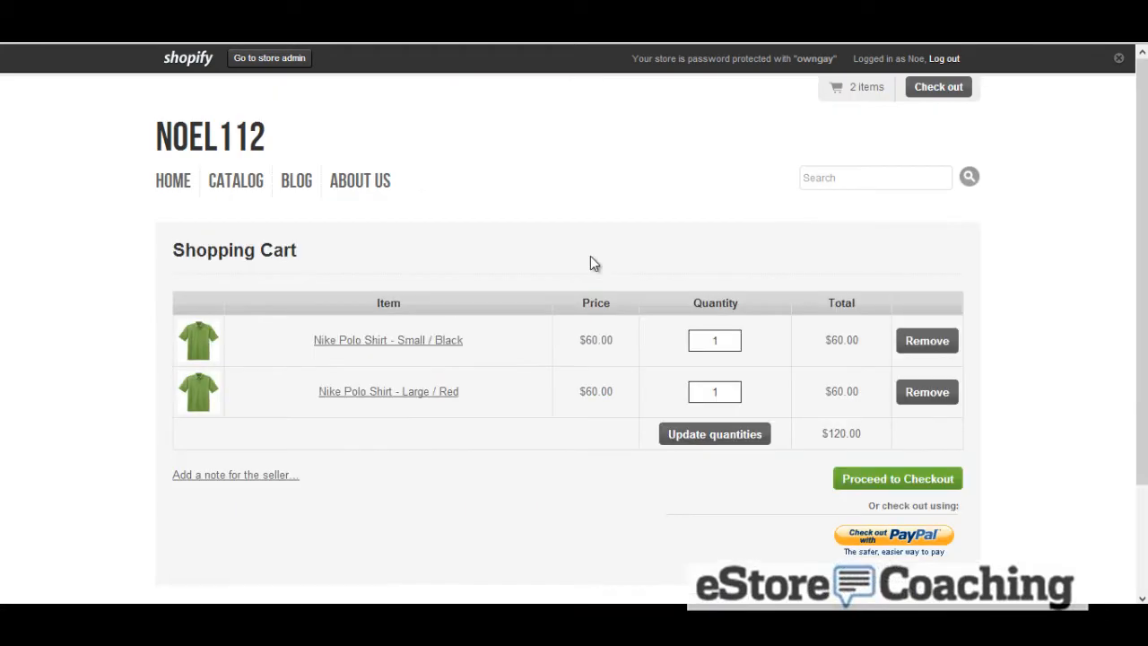
pyautogui.click(882, 482)
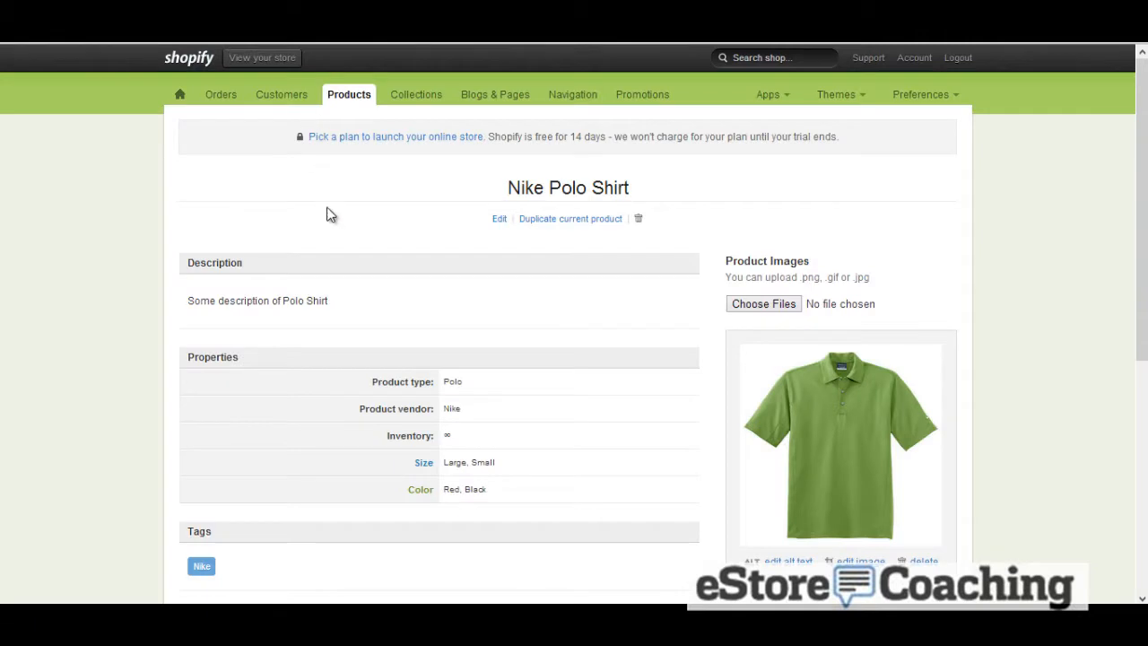
# Export all products as a CSV file and open the downloaded file
pyautogui.click(348, 106)
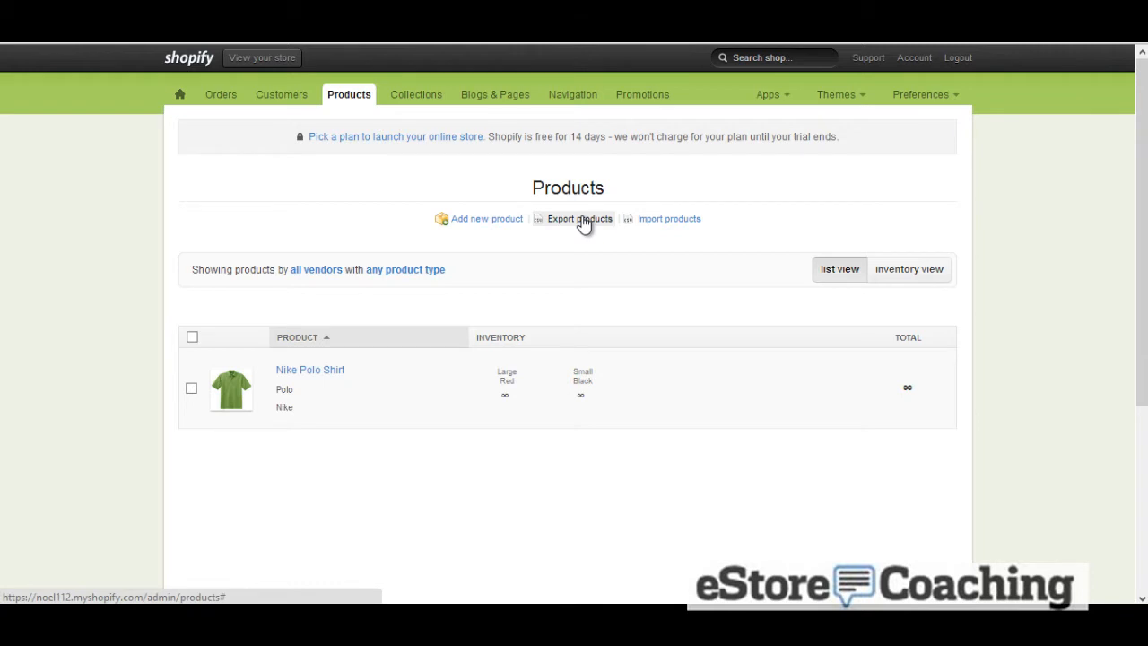
pyautogui.click(581, 220)
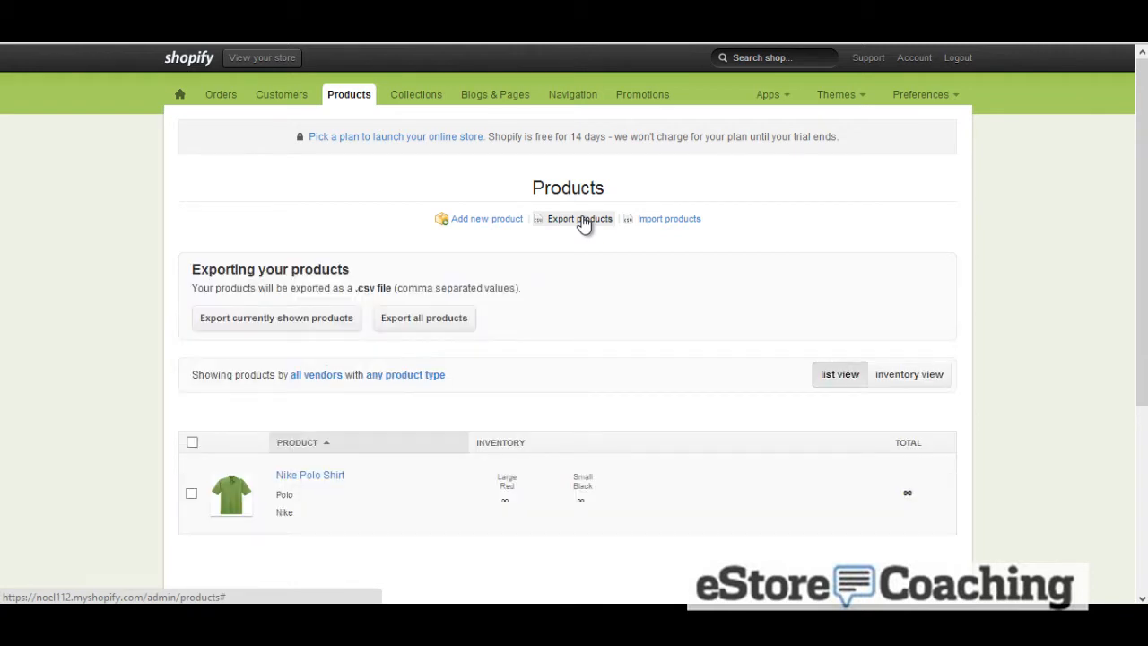
pyautogui.click(400, 321)
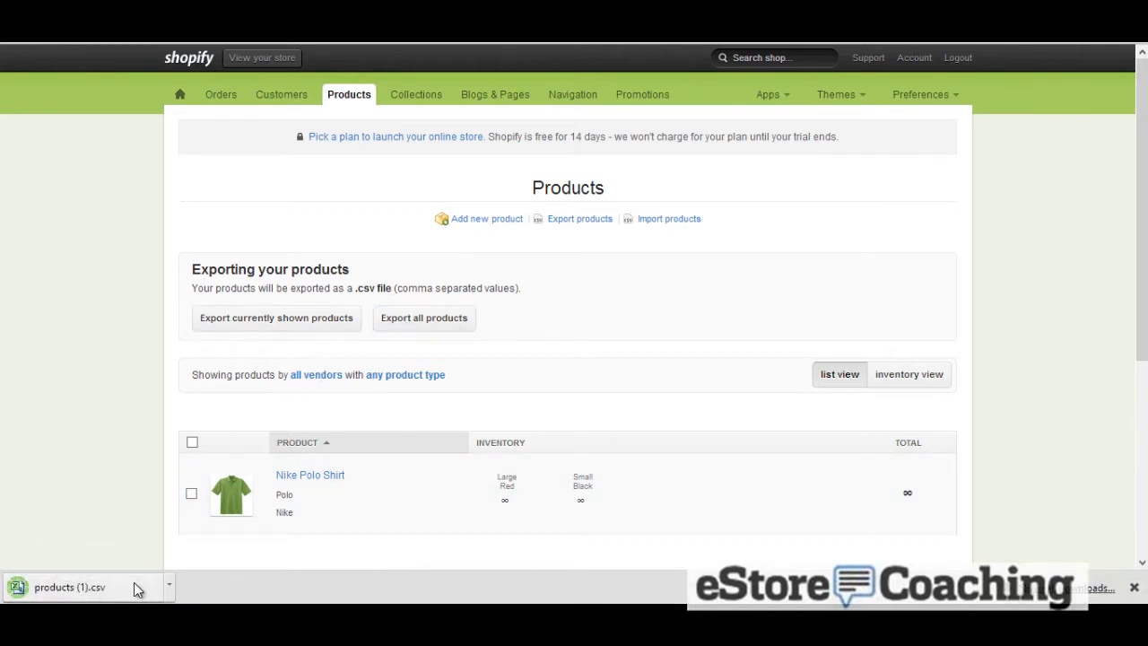
pyautogui.click(133, 583)
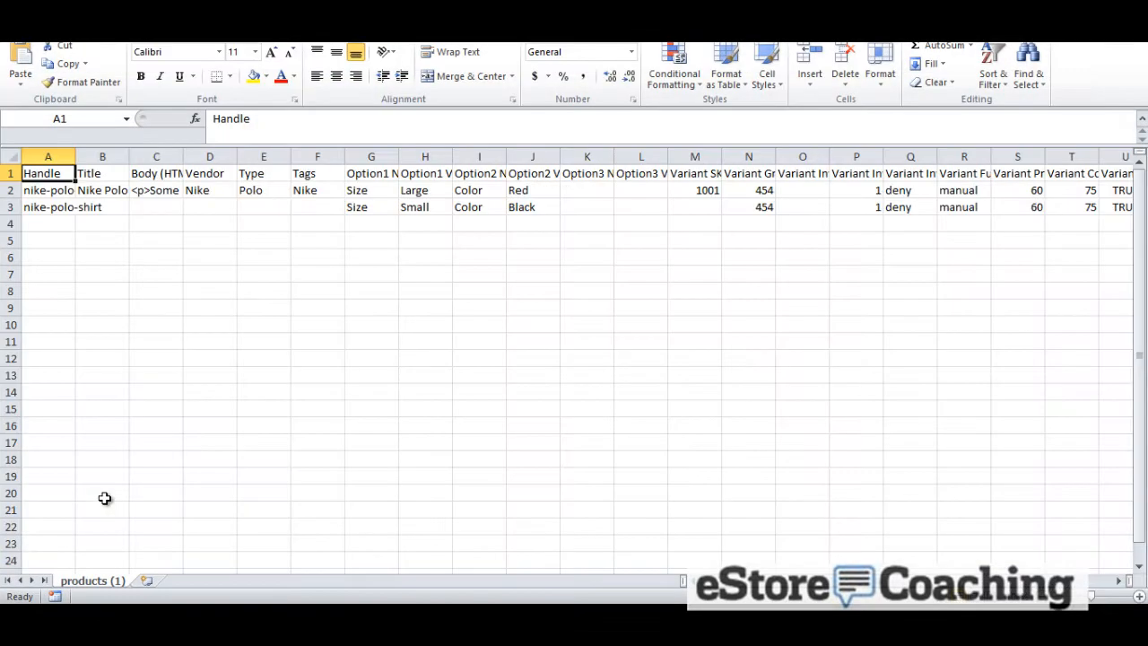
# Inspect the exported CSV's columns across the first product row
pyautogui.click(67, 190)
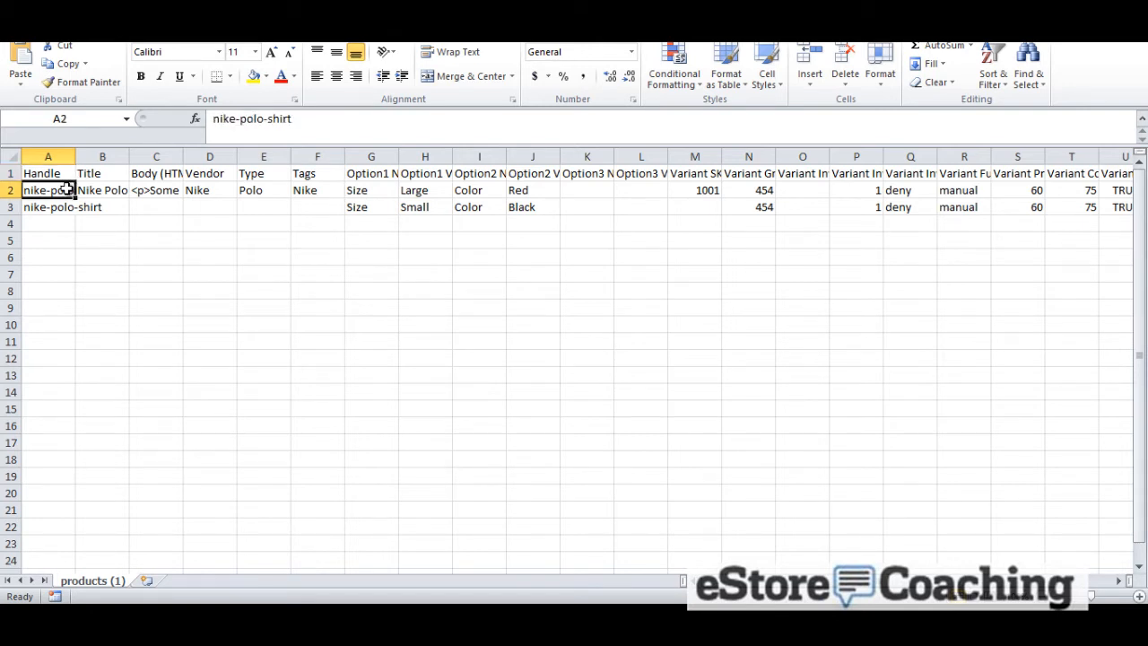
pyautogui.press('Up')
pyautogui.press('Right')
pyautogui.press('Down')
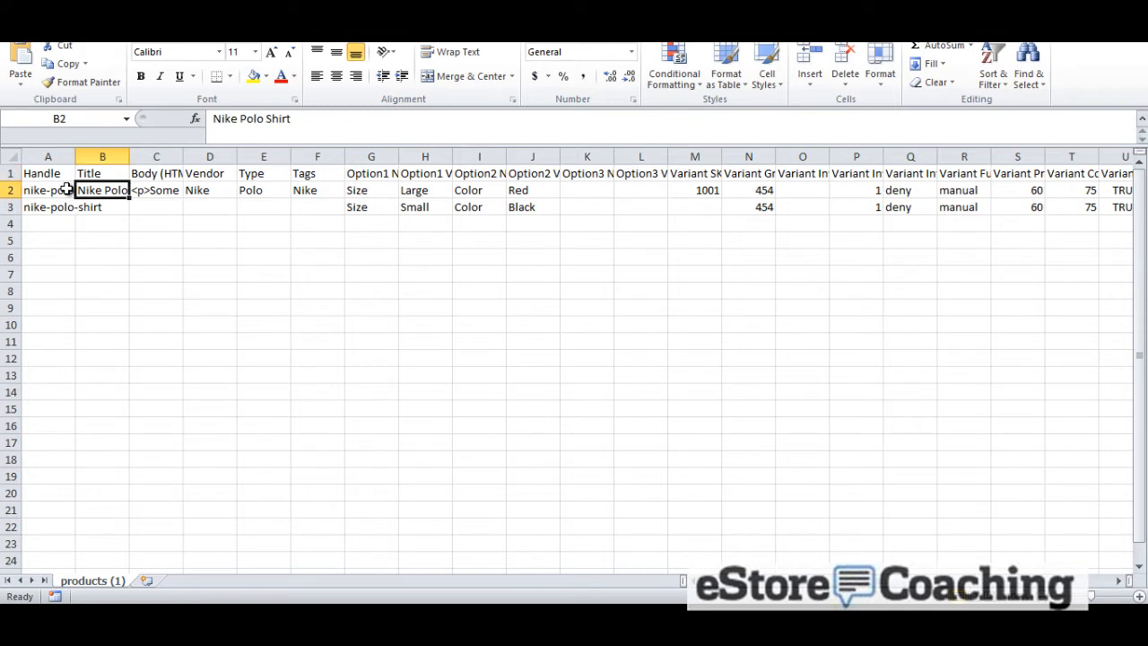
pyautogui.press('Right')
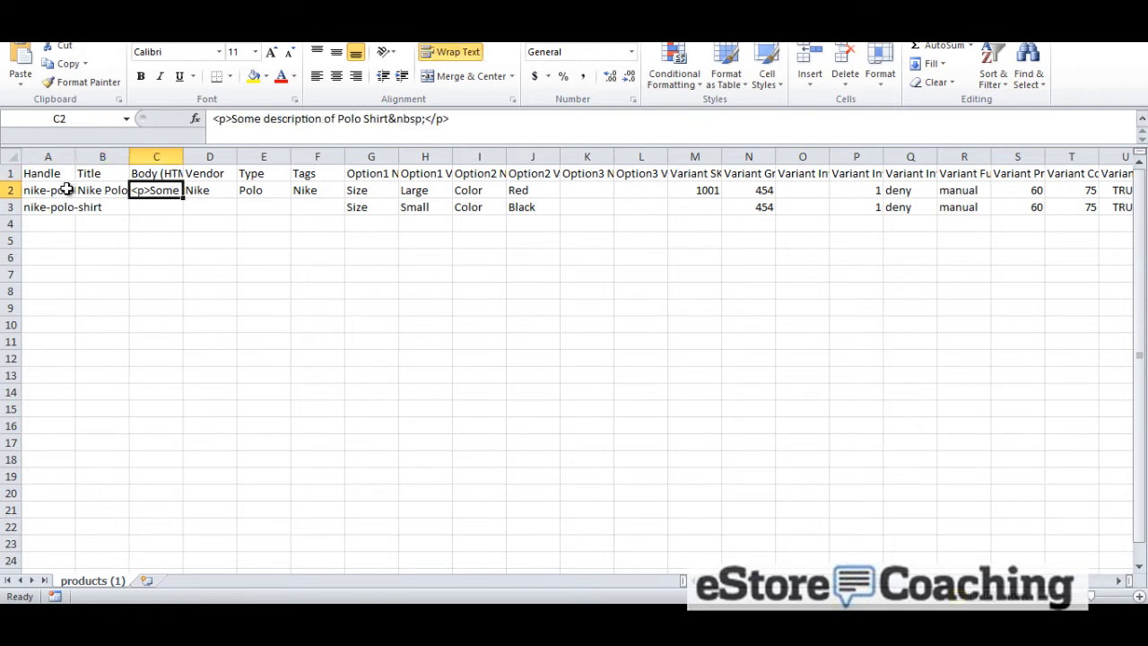
pyautogui.press('Right')
pyautogui.press('Right')
pyautogui.press('Right')
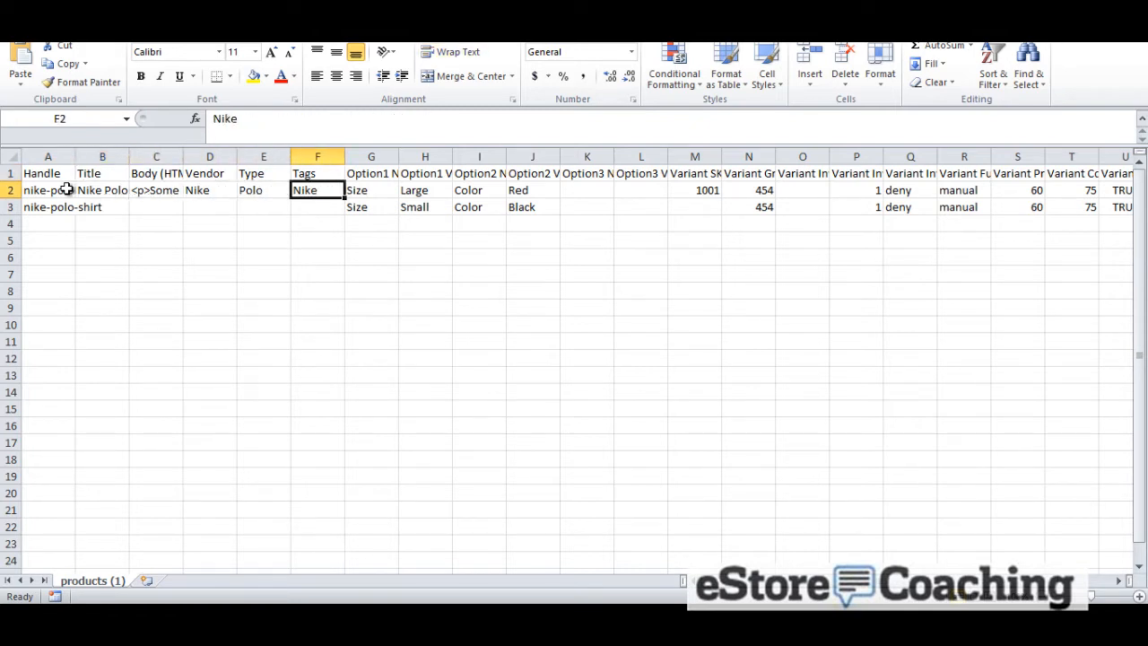
pyautogui.press('Right')
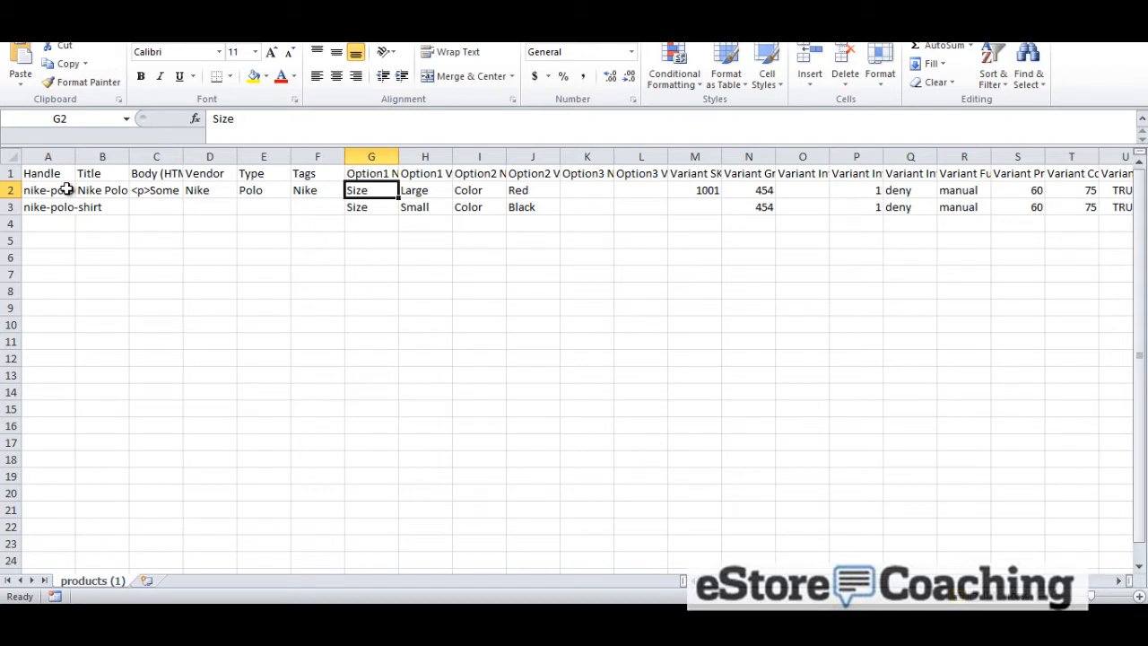
pyautogui.press('Right')
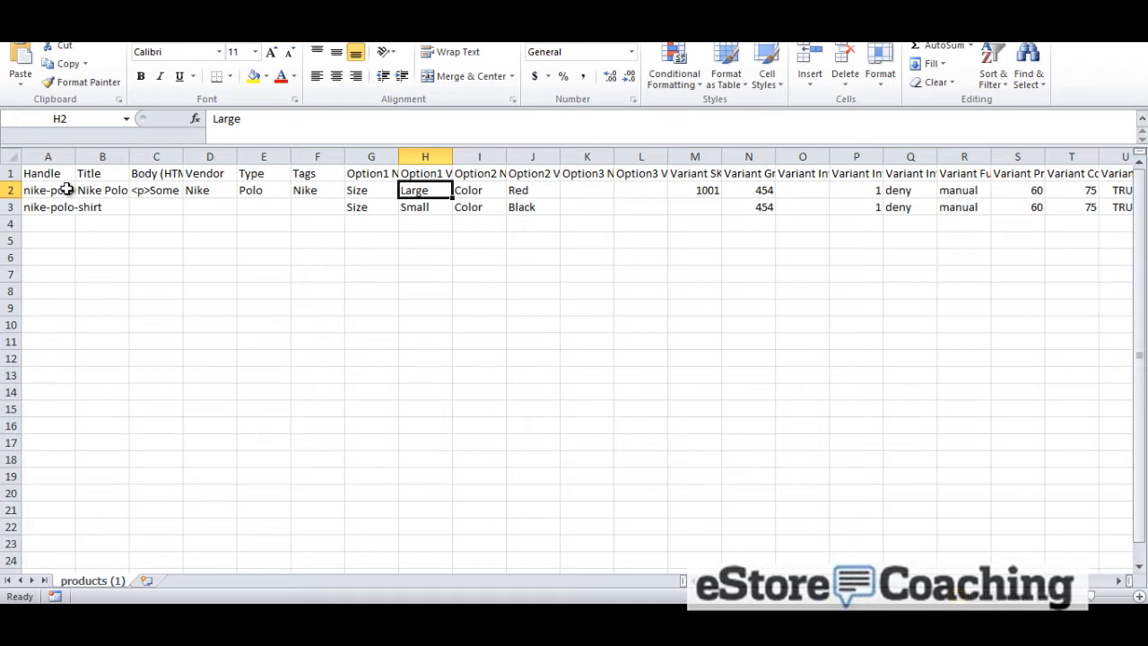
pyautogui.press('Right')
pyautogui.press('Right')
pyautogui.press('Right')
pyautogui.press('Right')
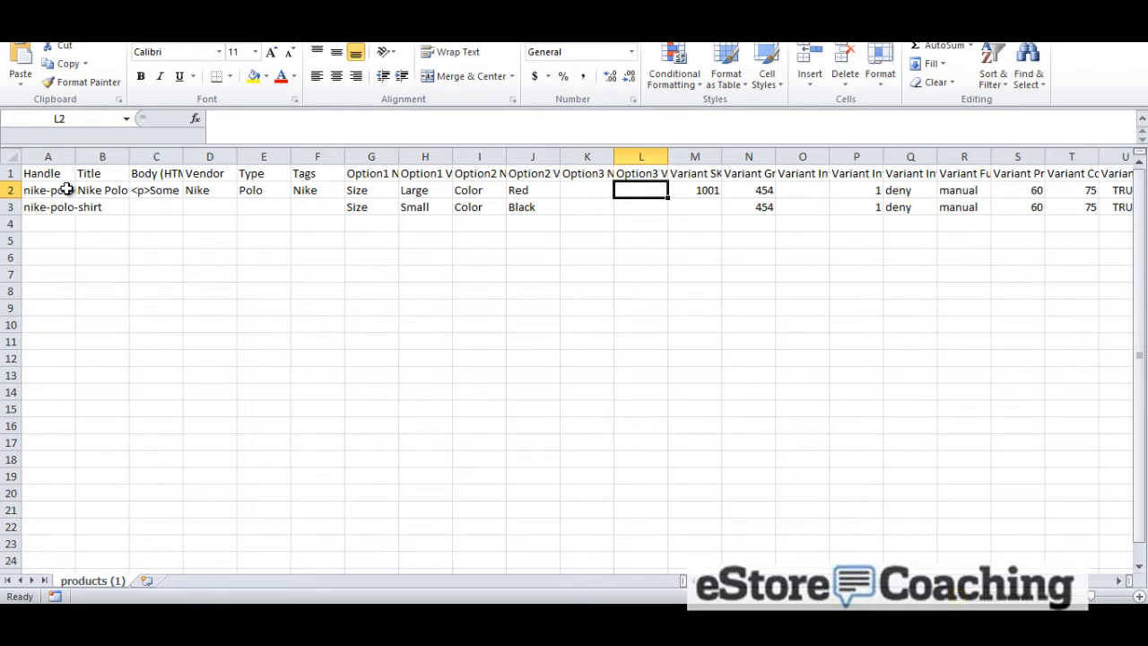
# Step through the remaining CSV columns of the first product row, from Variant SKU to Image Src
pyautogui.press('Right')
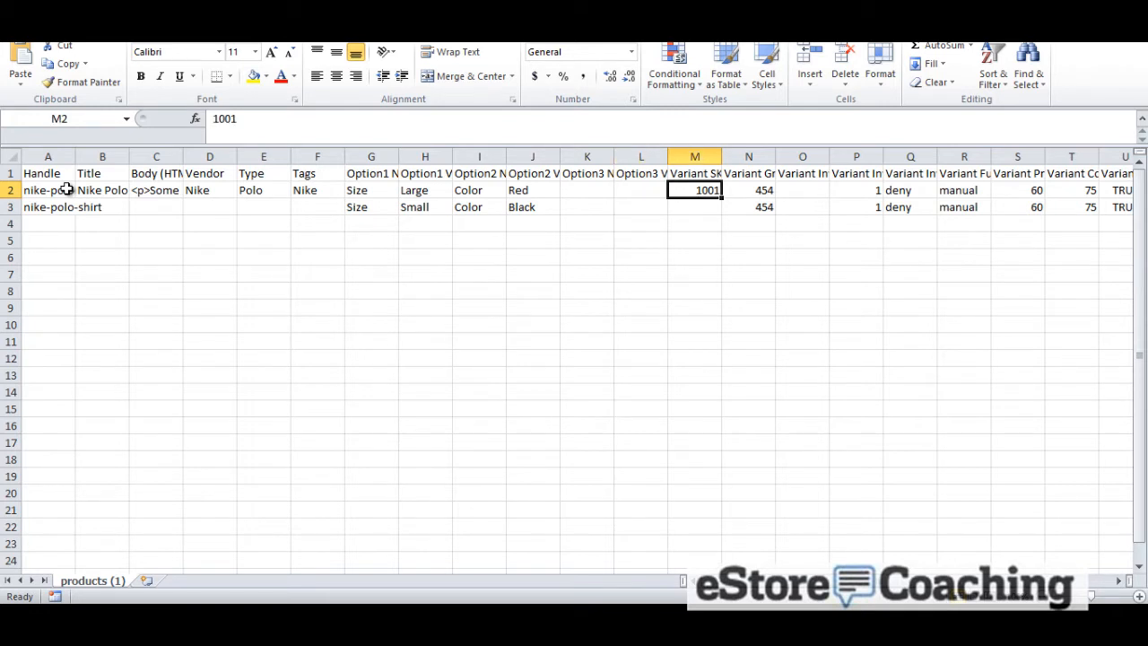
pyautogui.press('Up')
pyautogui.press('Right')
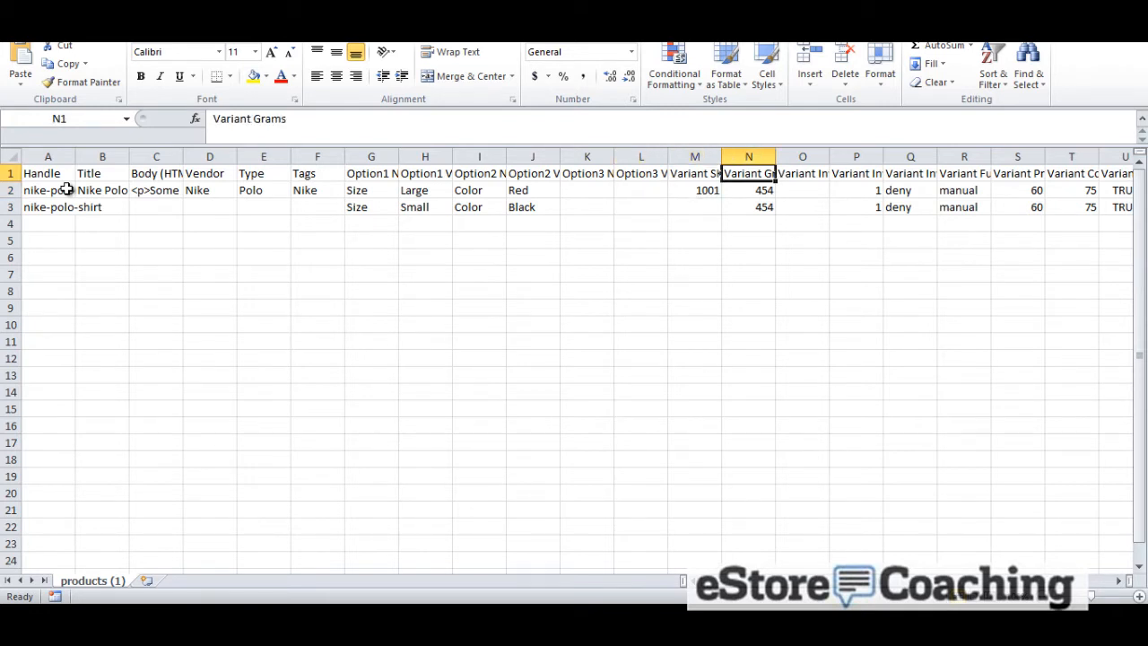
pyautogui.press('Right')
pyautogui.press('Right')
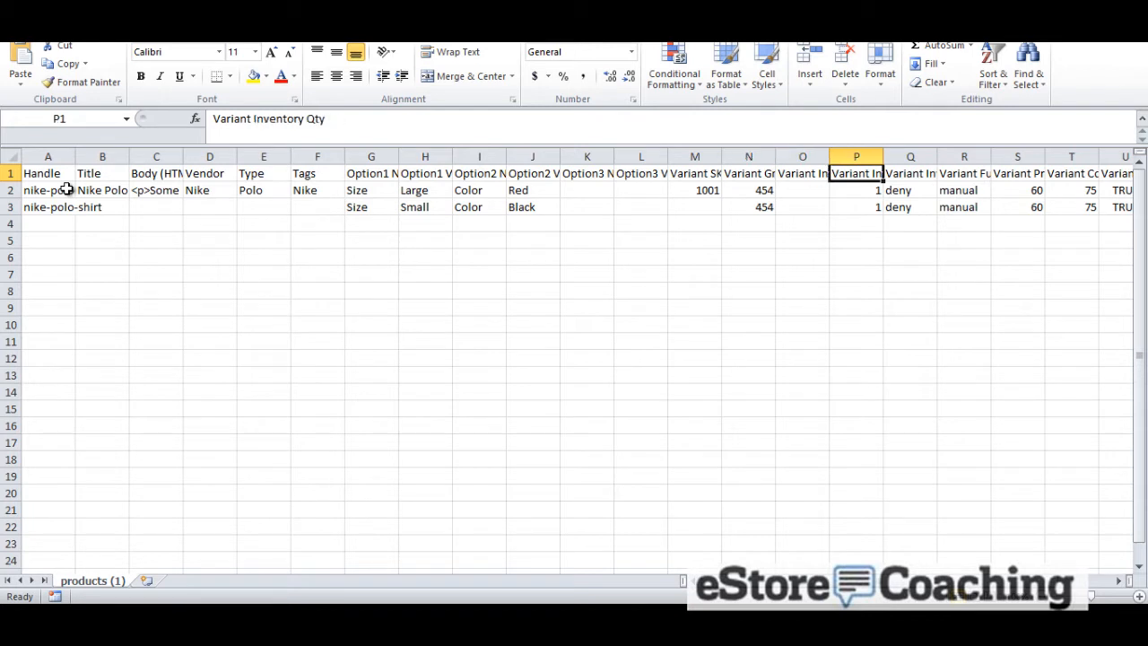
pyautogui.press('Right')
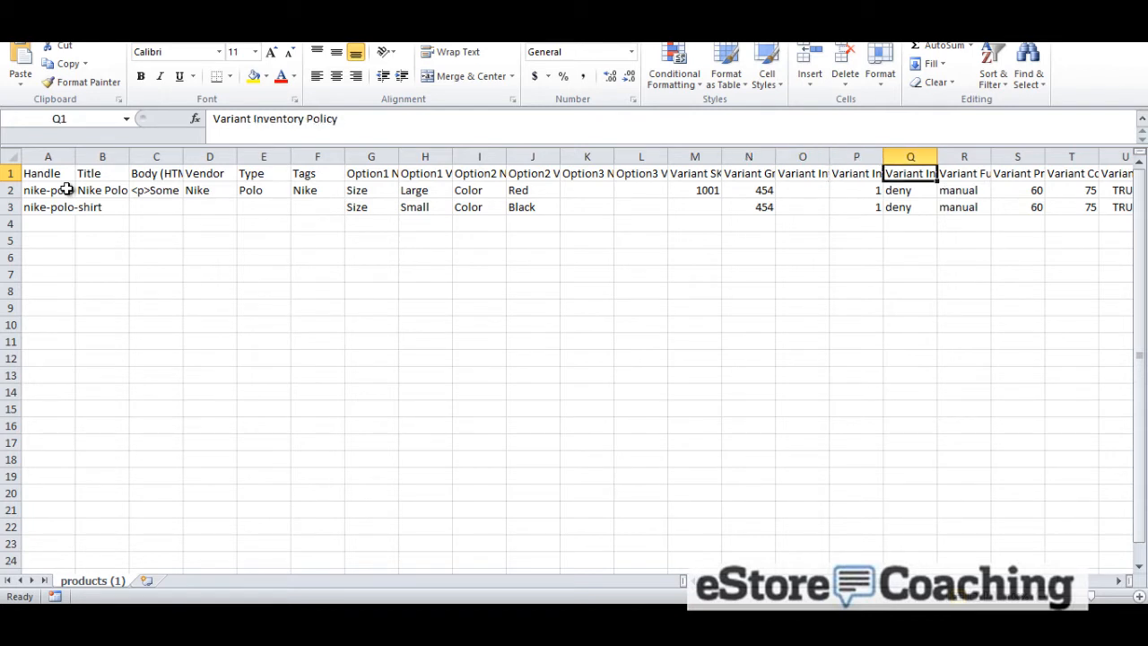
pyautogui.press('Right')
pyautogui.press('Right')
pyautogui.press('Right')
pyautogui.press('Right')
pyautogui.press('Right')
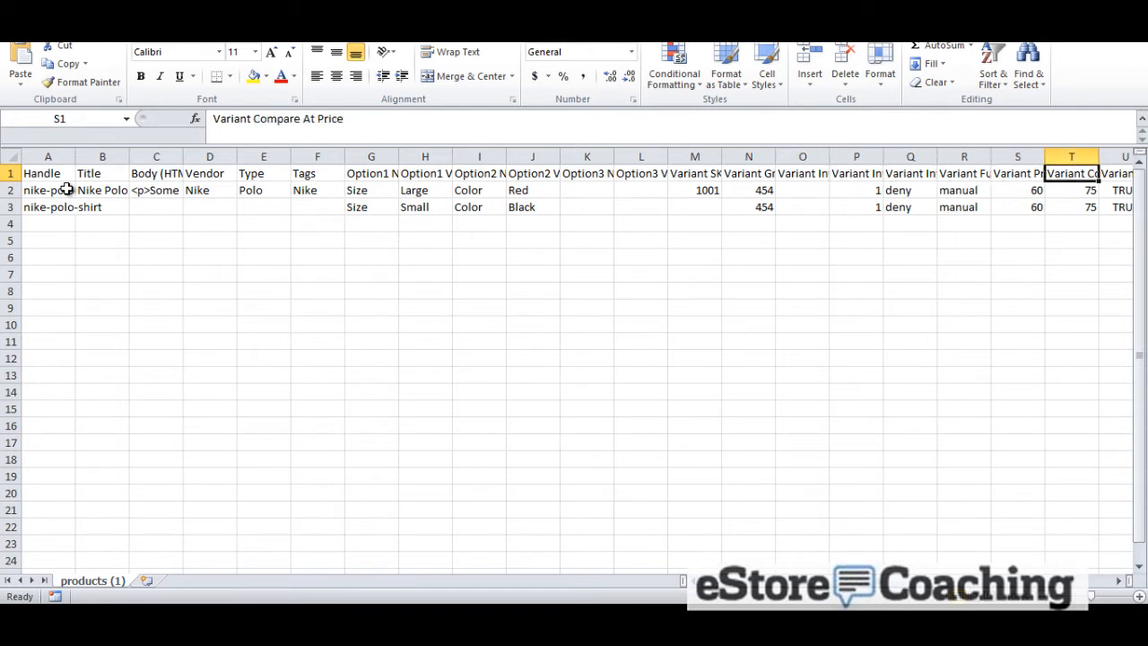
pyautogui.press('Right')
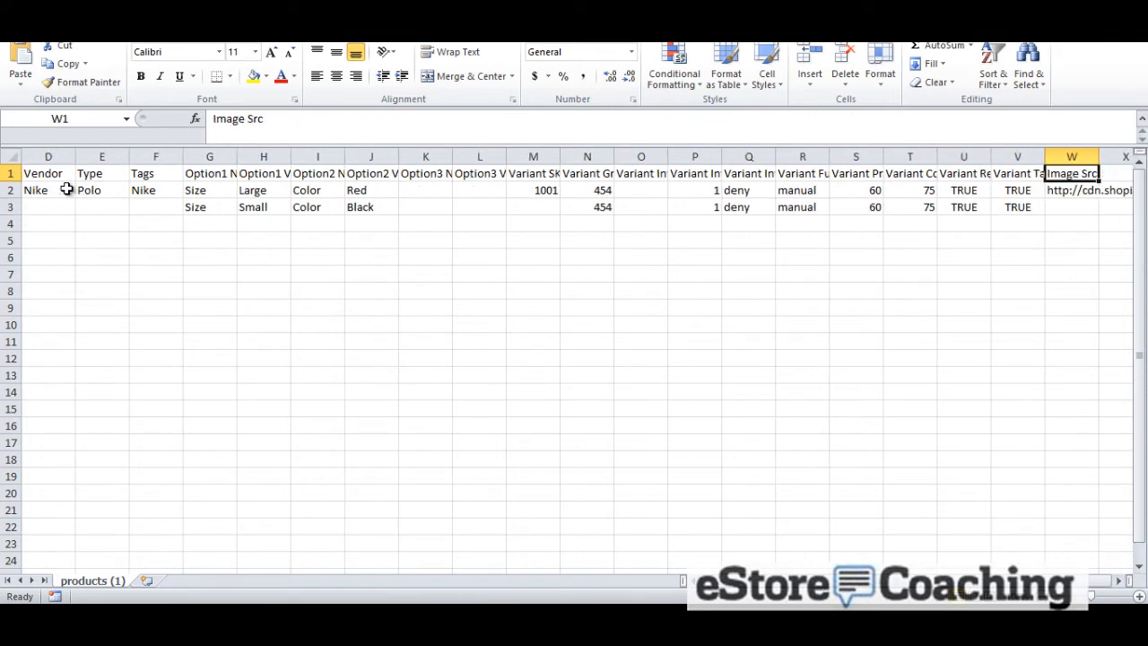
pyautogui.press('Right')
pyautogui.press('Right')
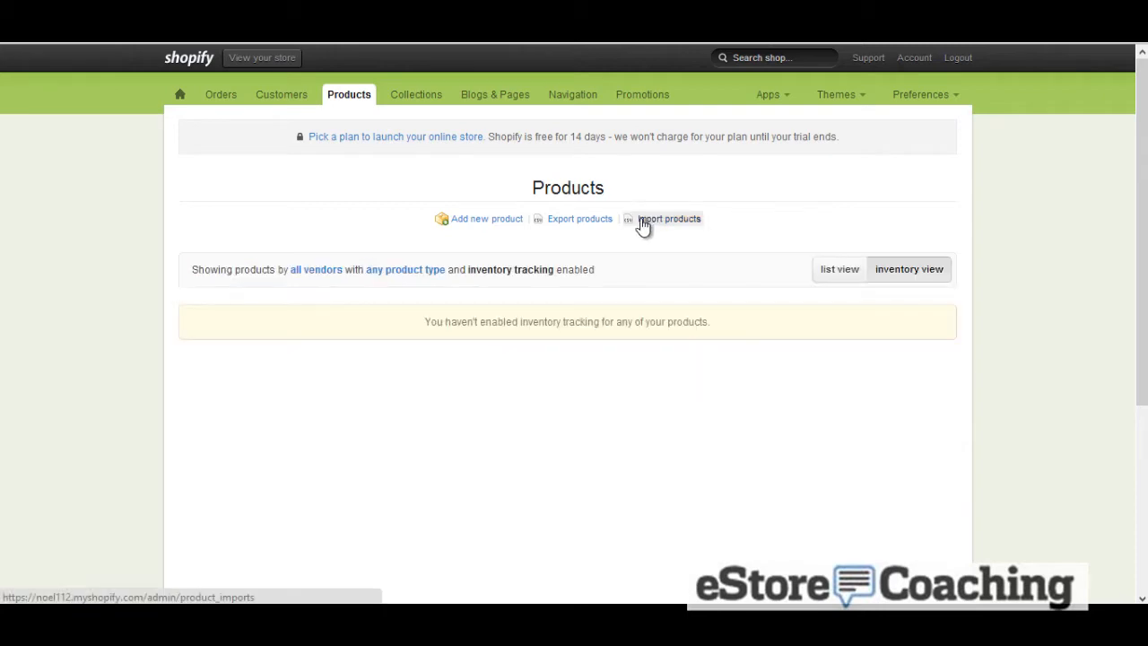
# Open the product import page and read its CSV import instructions
pyautogui.click(642, 220)
pyautogui.scroll(-1, 642, 225)
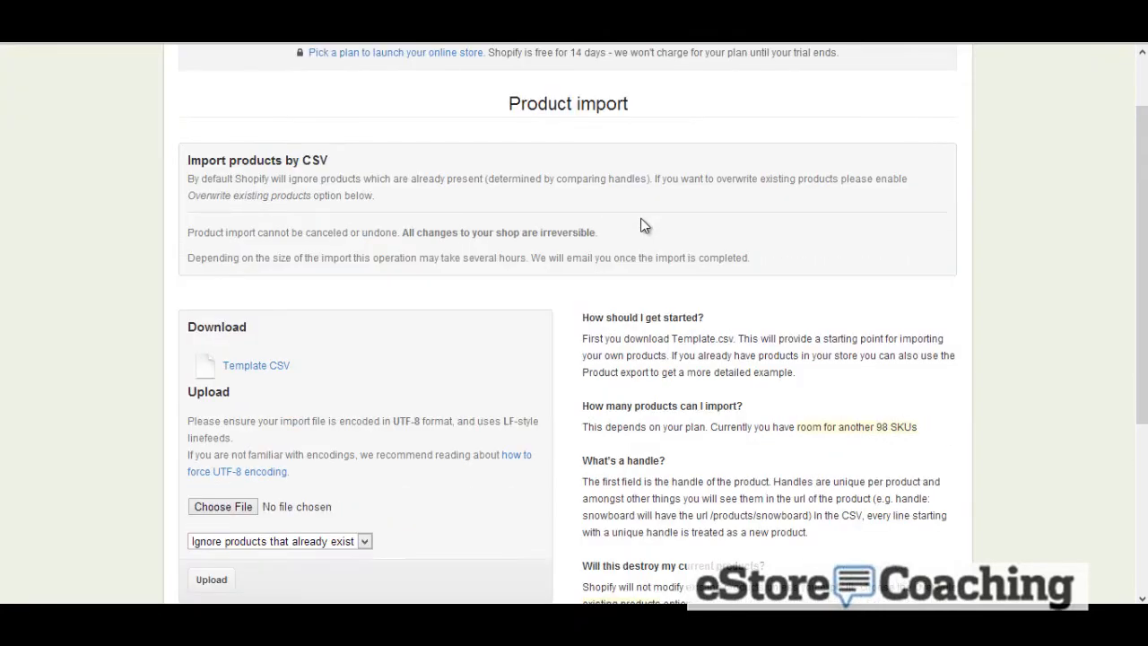
pyautogui.scroll(-1, 642, 225)
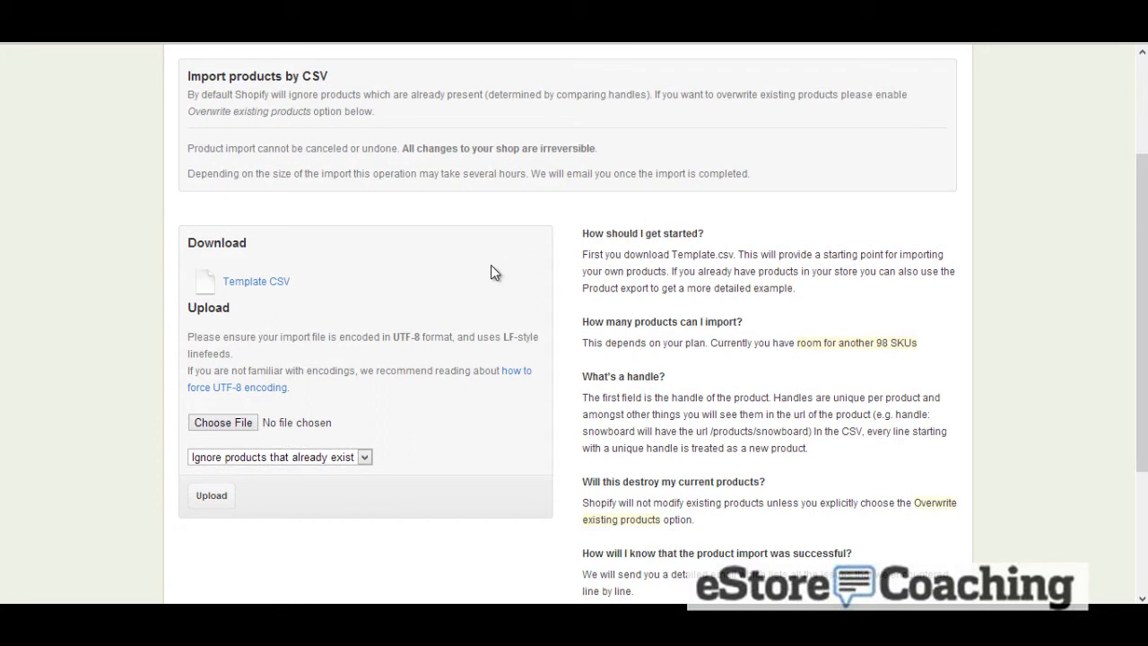
pyautogui.scroll(2, 318, 295)
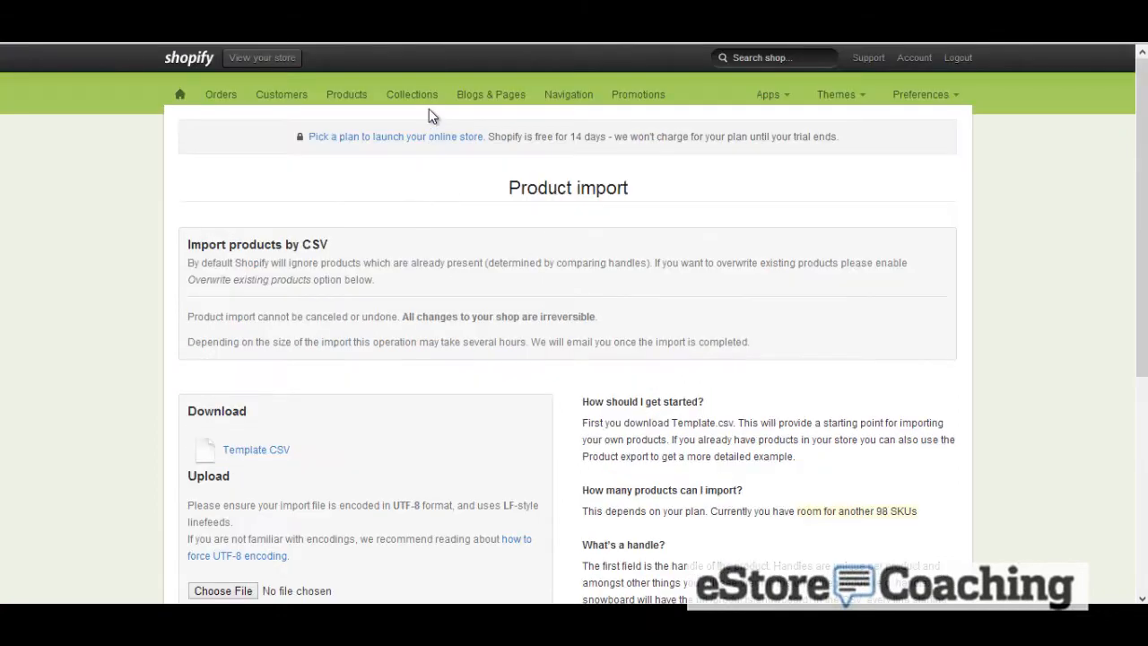
# Create a custom collection titled Nike Line with the description Nike brand products
pyautogui.click(426, 101)
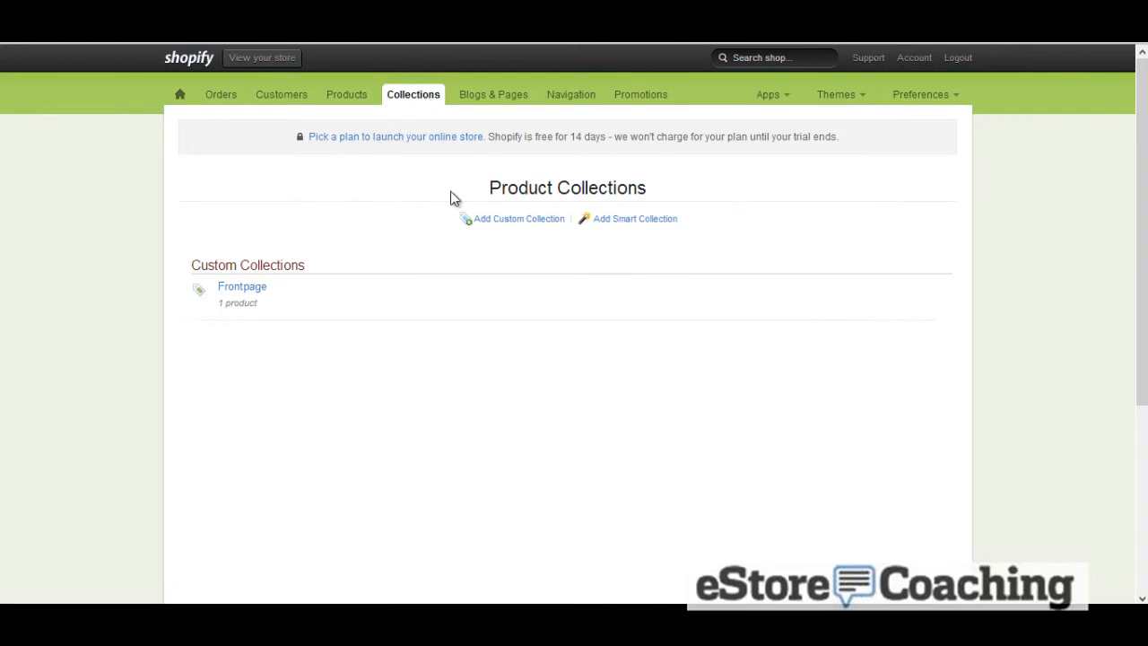
pyautogui.click(541, 220)
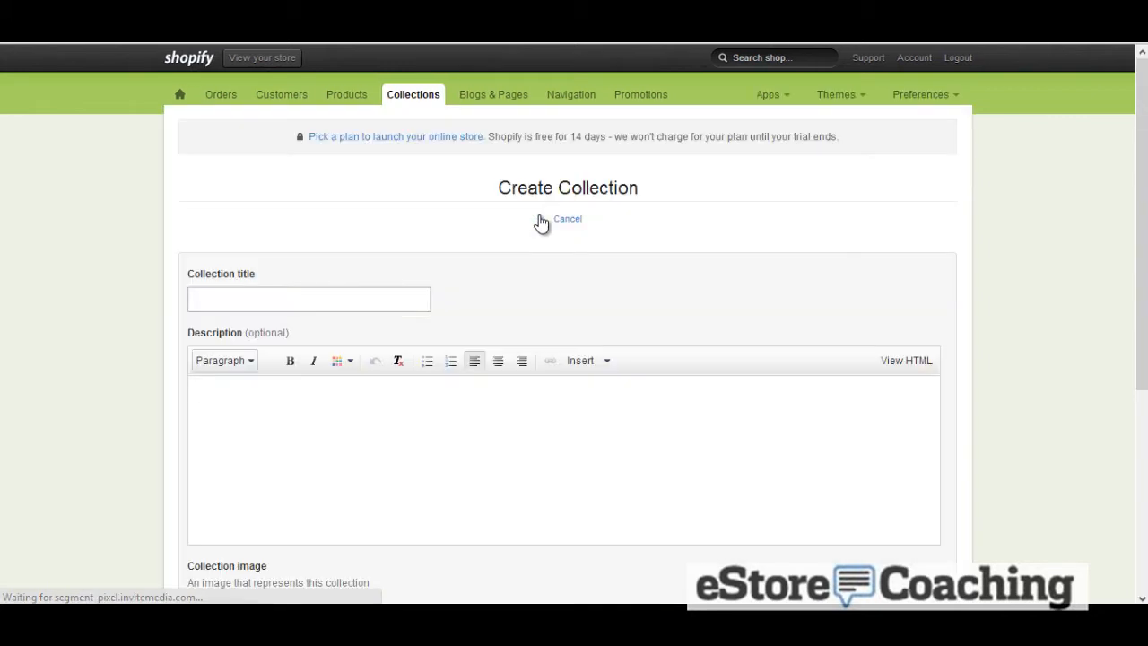
pyautogui.scroll(-1, 542, 223)
pyautogui.scroll(-1, 539, 220)
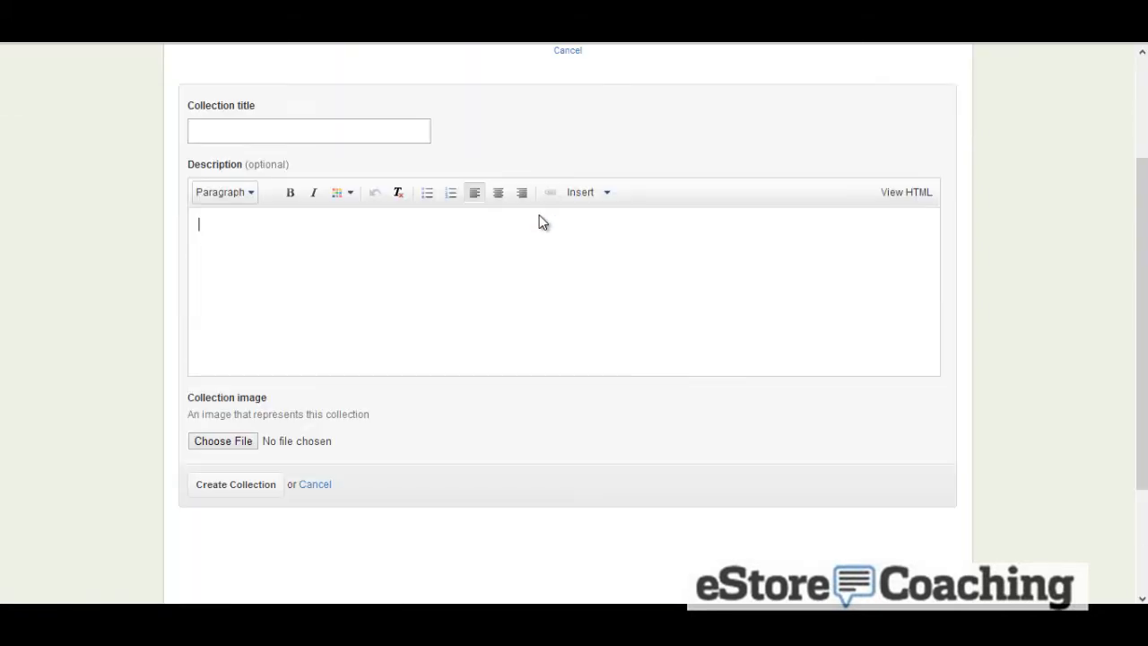
pyautogui.click(417, 136)
pyautogui.scroll(1, 418, 139)
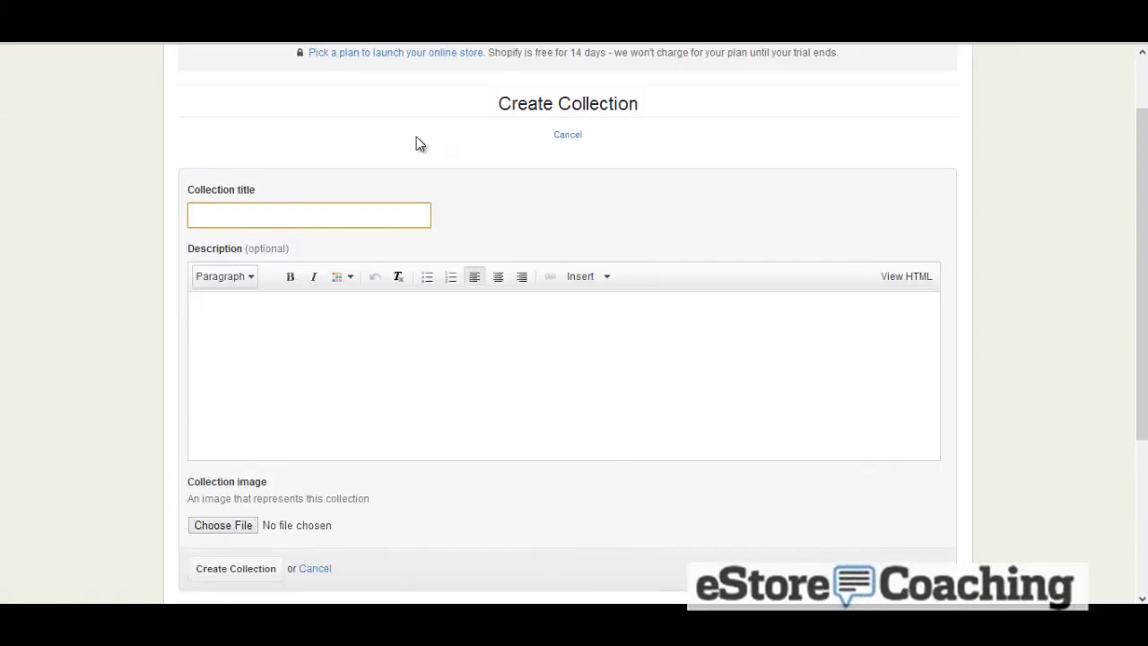
pyautogui.write('Nike Line')
pyautogui.press('Tab')
pyautogui.write('Ni')
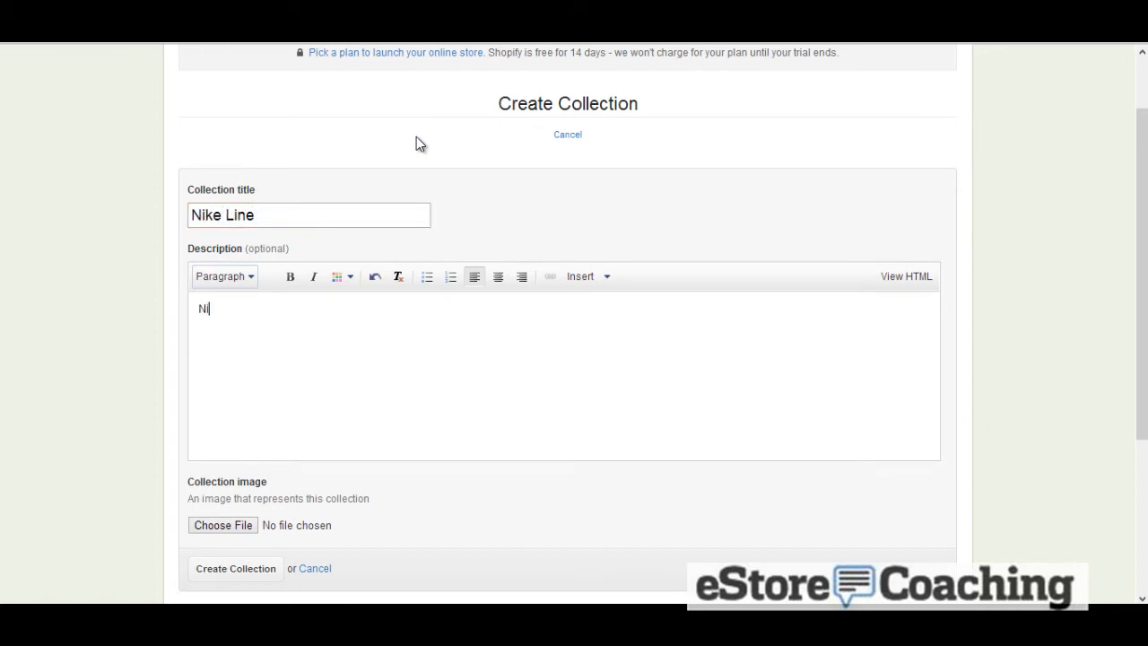
pyautogui.write('ke brank')
pyautogui.press('BackSpace')
pyautogui.press('BackSpace')
pyautogui.write('d products')
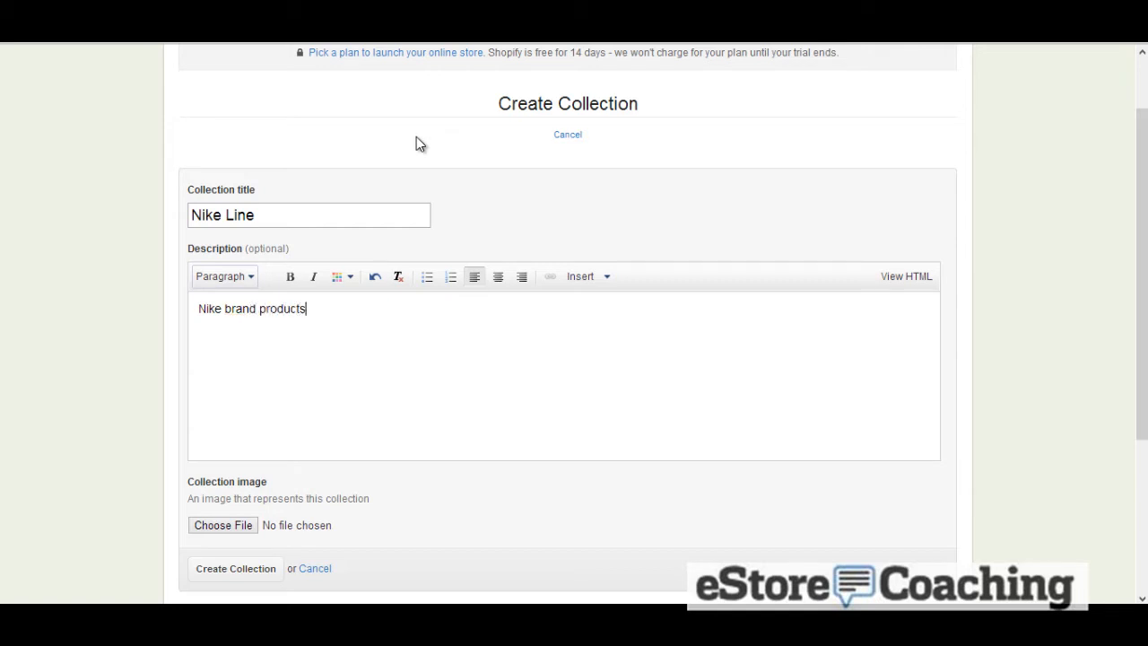
pyautogui.scroll(-1, 148, 273)
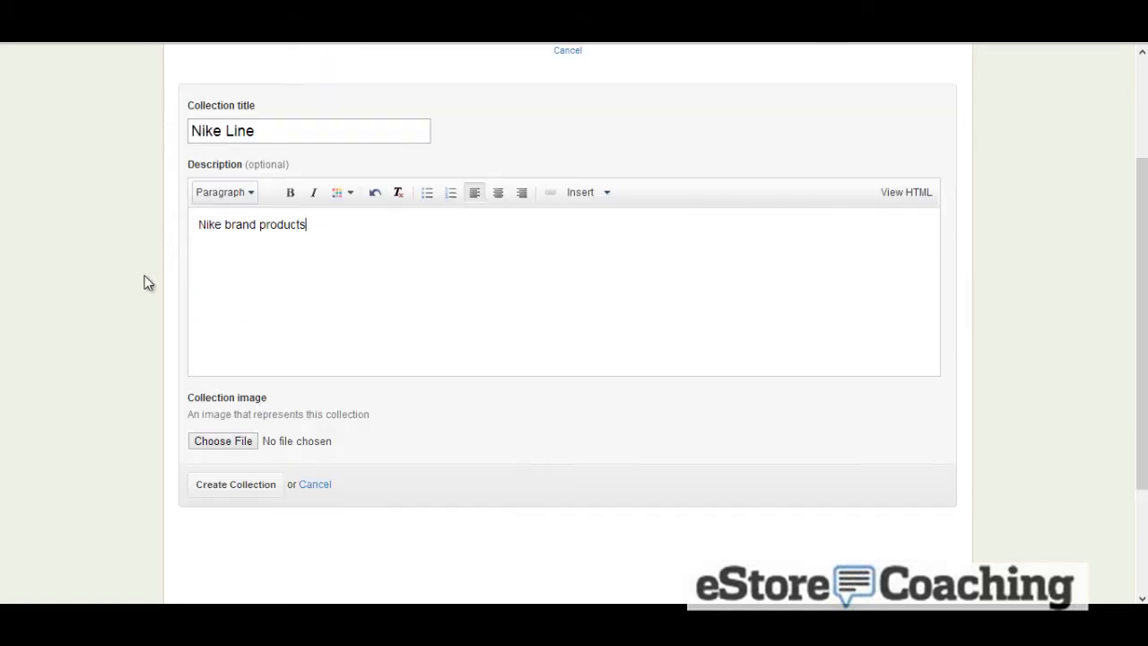
pyautogui.click(251, 482)
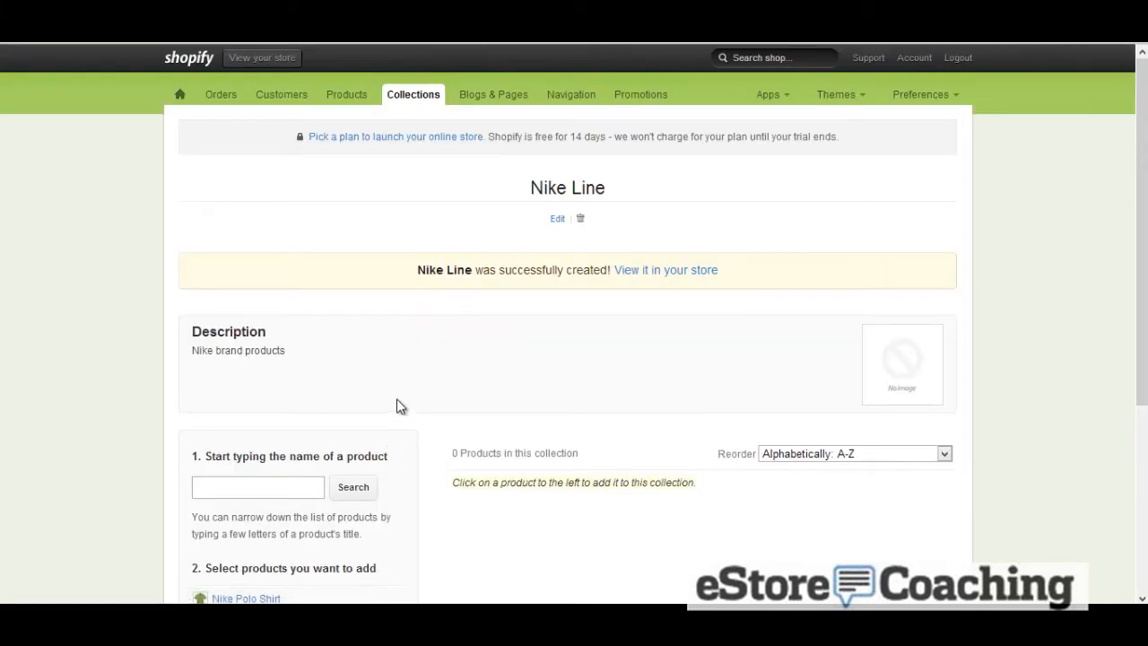
# Add the Nike Polo Shirt to the Nike Line collection
pyautogui.scroll(-1, 398, 402)
pyautogui.scroll(-1, 399, 405)
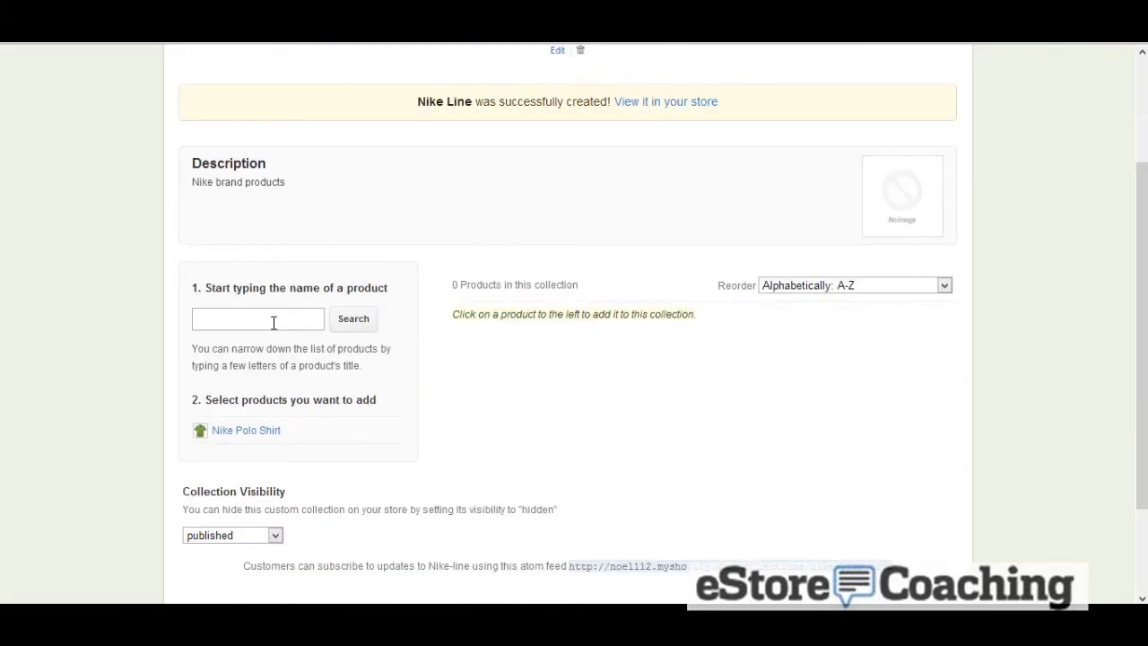
pyautogui.click(259, 433)
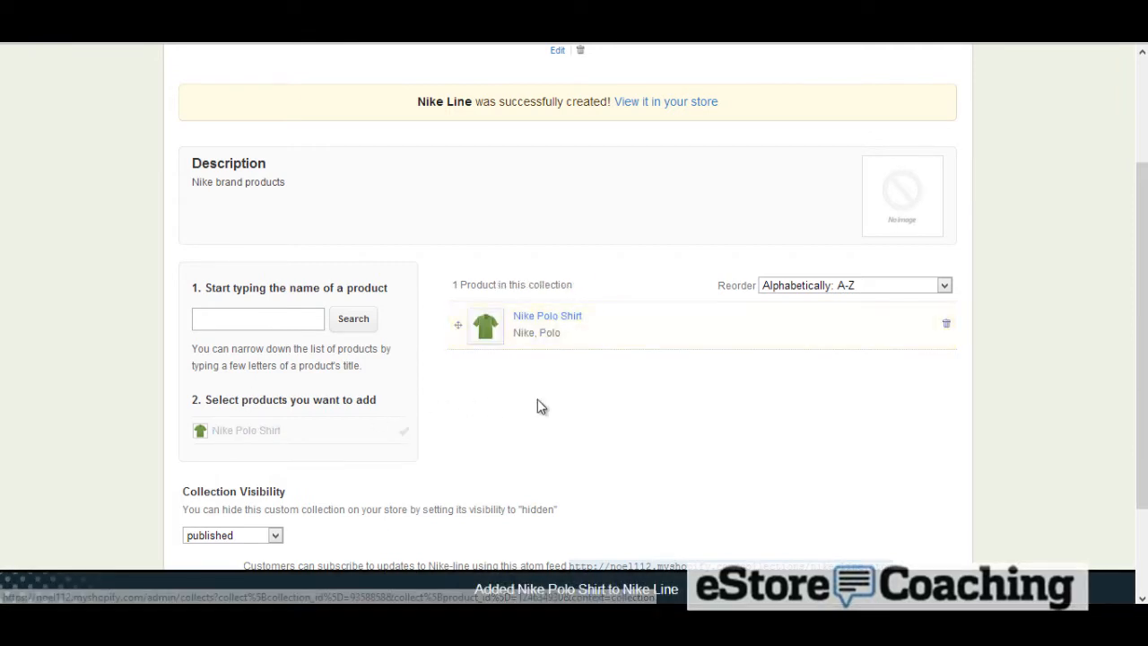
pyautogui.scroll(-1, 538, 405)
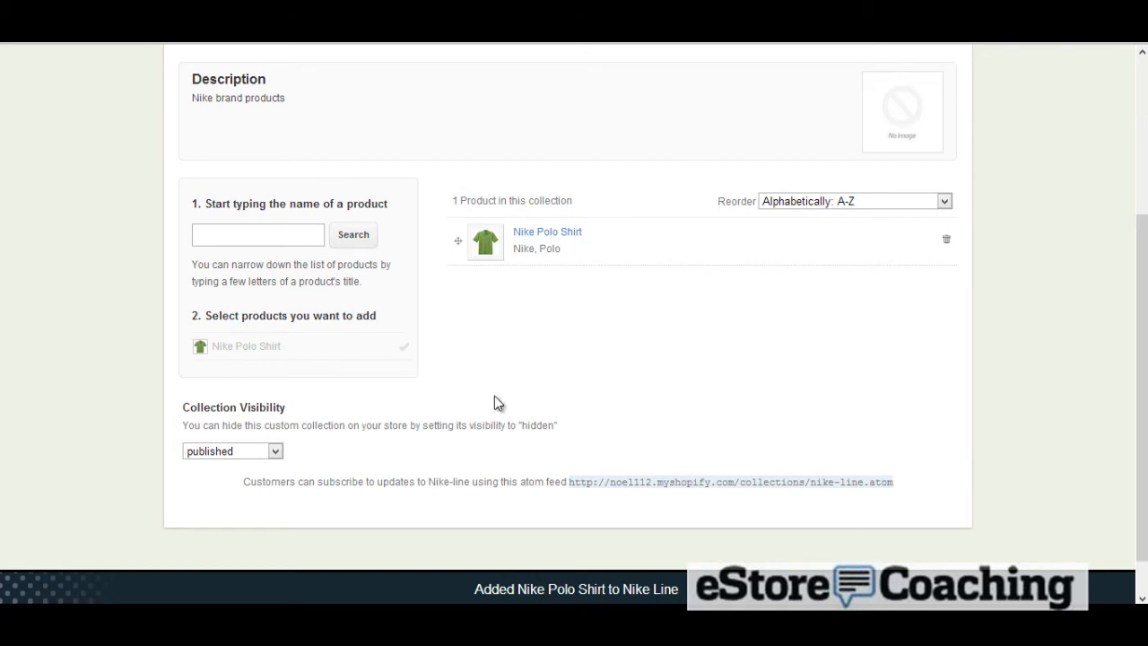
pyautogui.scroll(3, 497, 395)
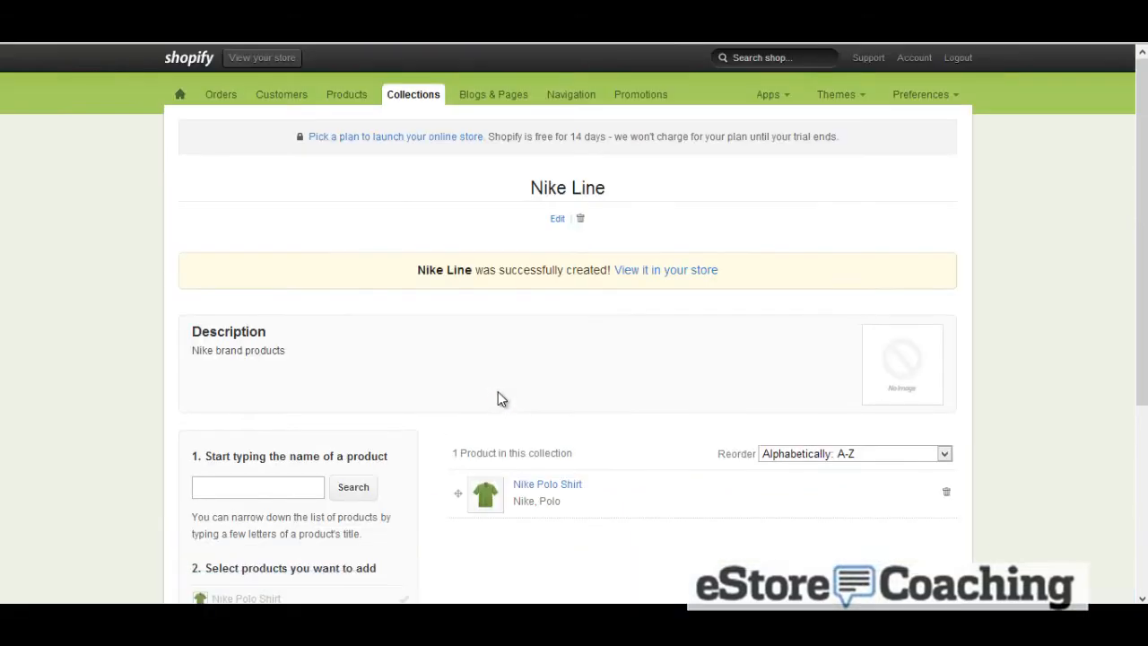
# Open the Nike Line collection in the storefront in a new tab and browse the catalog and home pages
pyautogui.rightClick(652, 271)
pyautogui.click(662, 281)
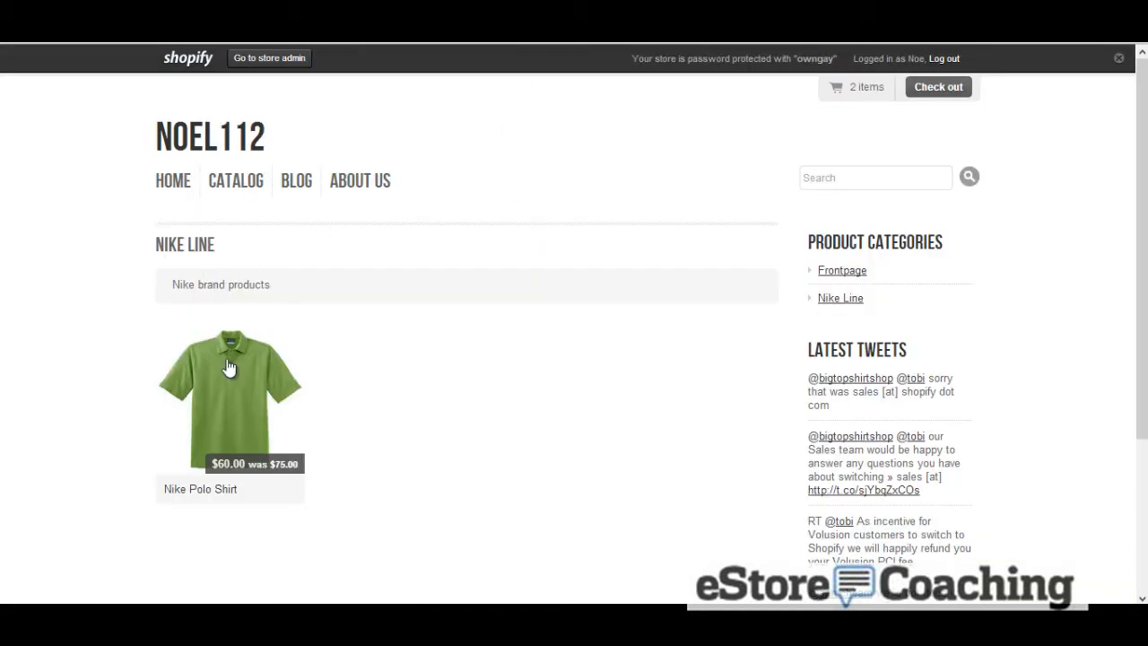
pyautogui.click(244, 185)
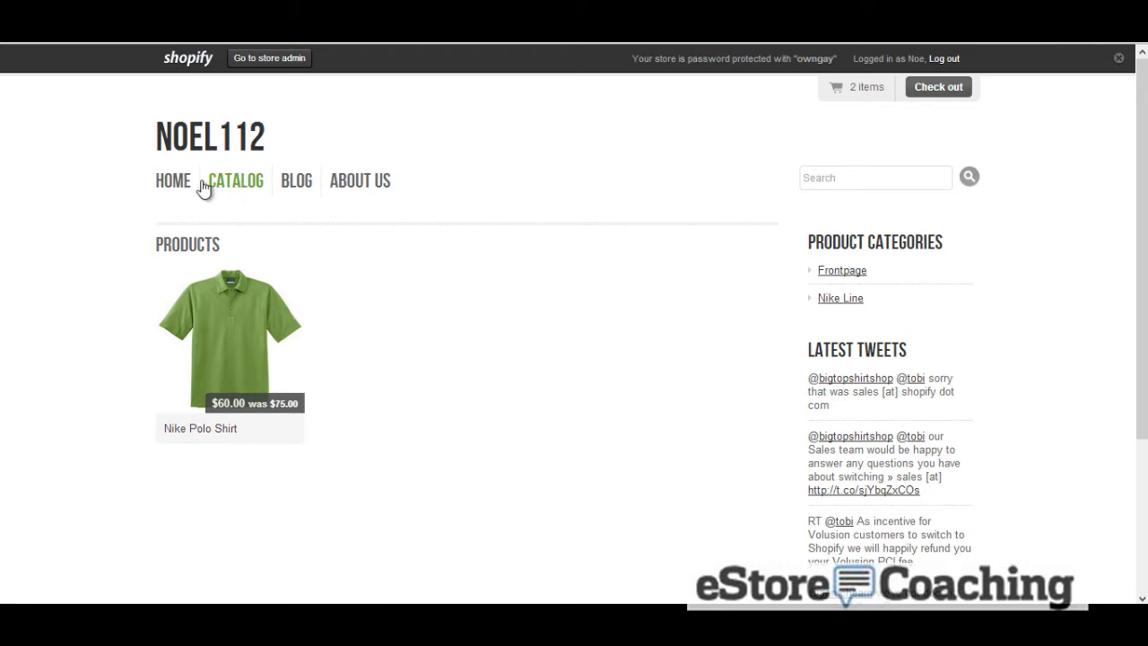
pyautogui.click(172, 183)
pyautogui.scroll(-2, 185, 271)
pyautogui.scroll(-1, 186, 271)
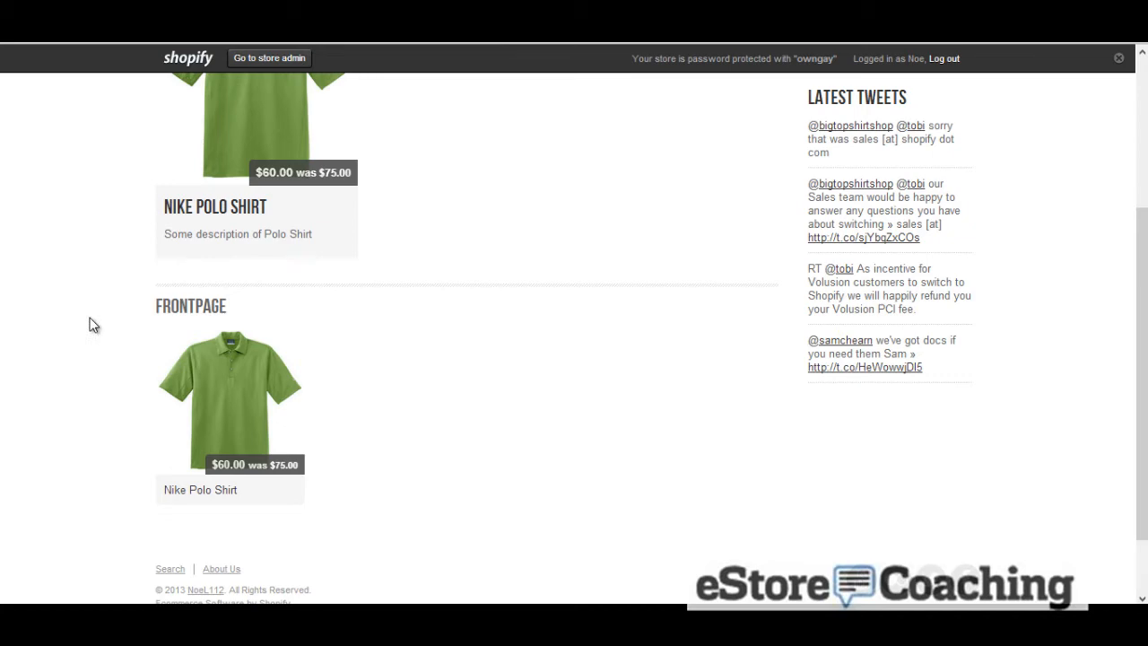
pyautogui.scroll(2, 93, 325)
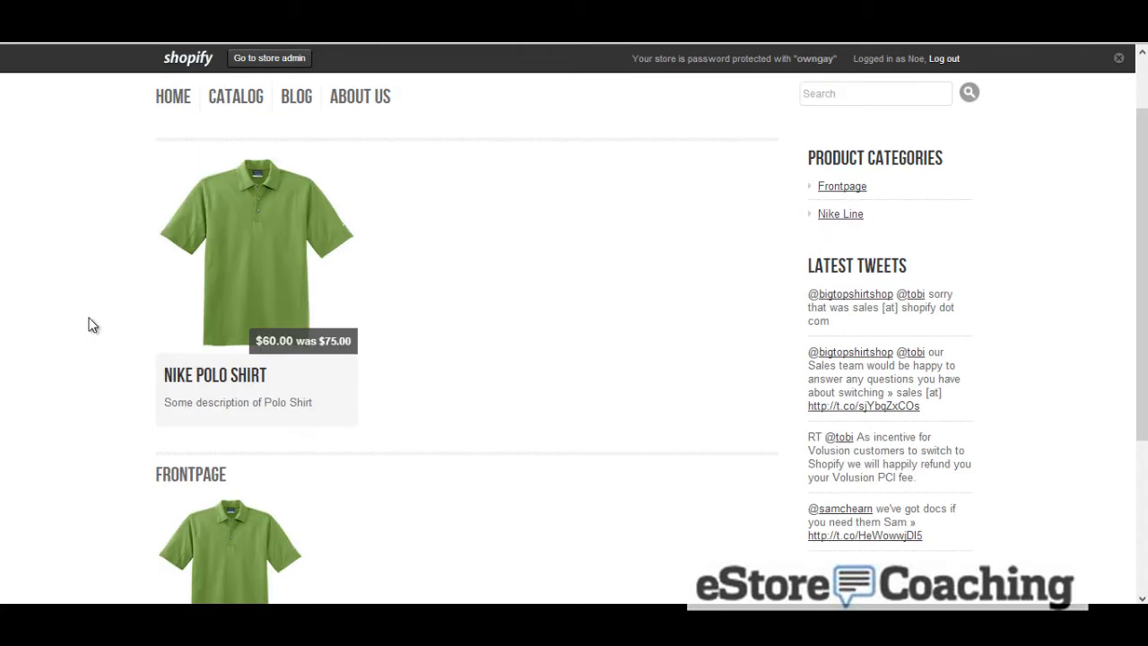
pyautogui.scroll(-3, 90, 325)
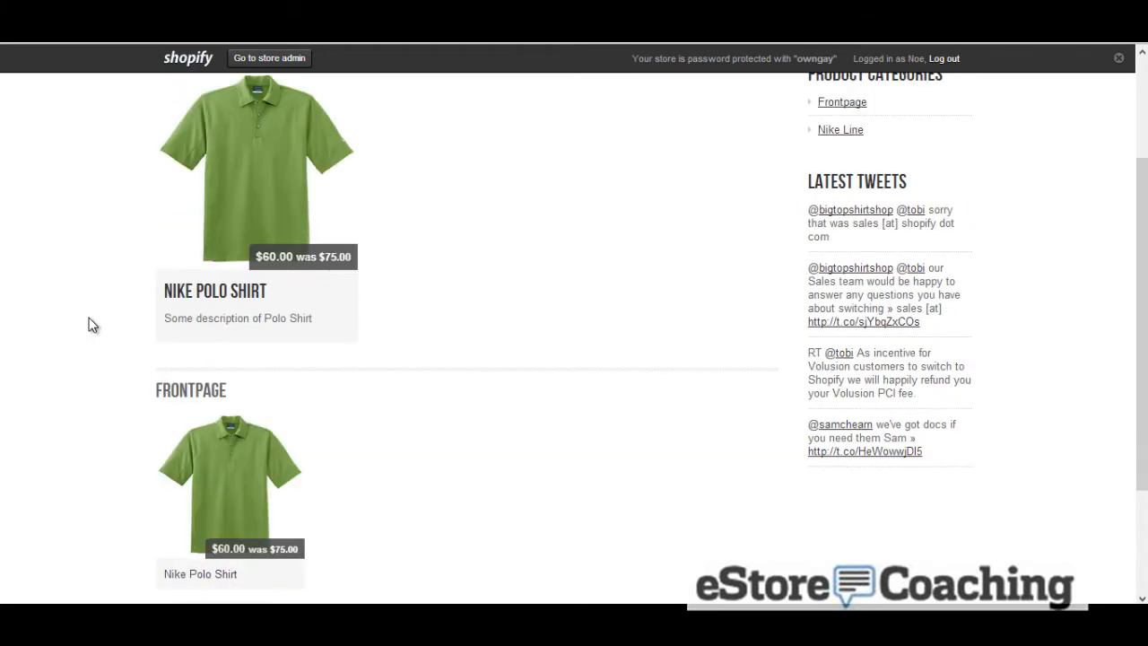
pyautogui.scroll(2, 88, 324)
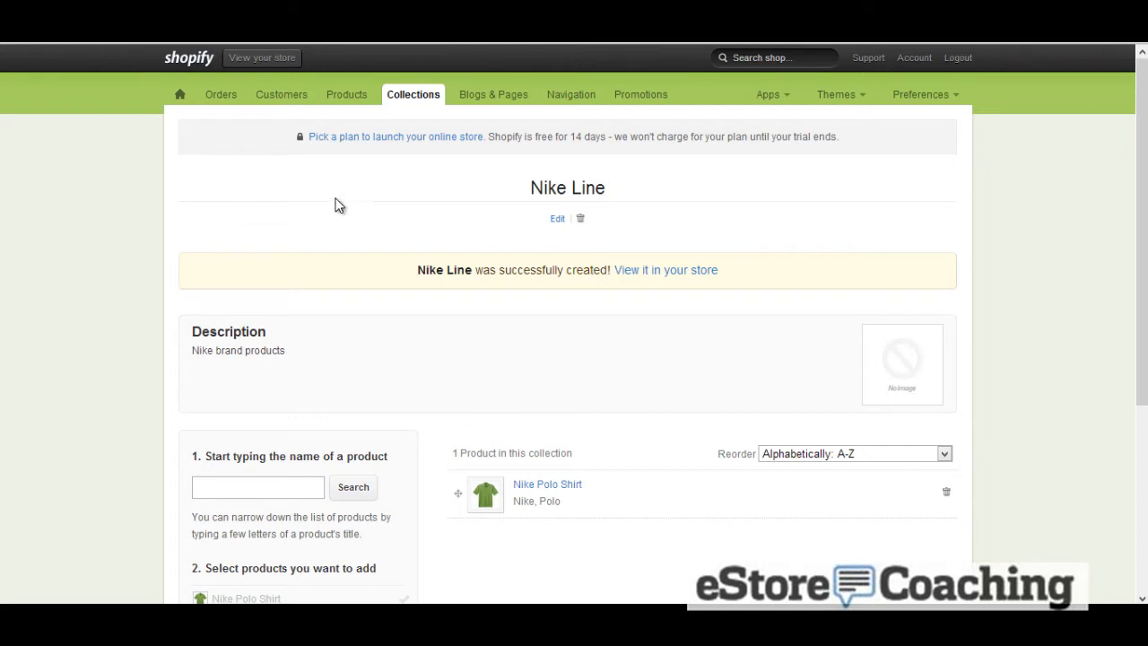
# Start a new page titled Contact Us
pyautogui.click(467, 101)
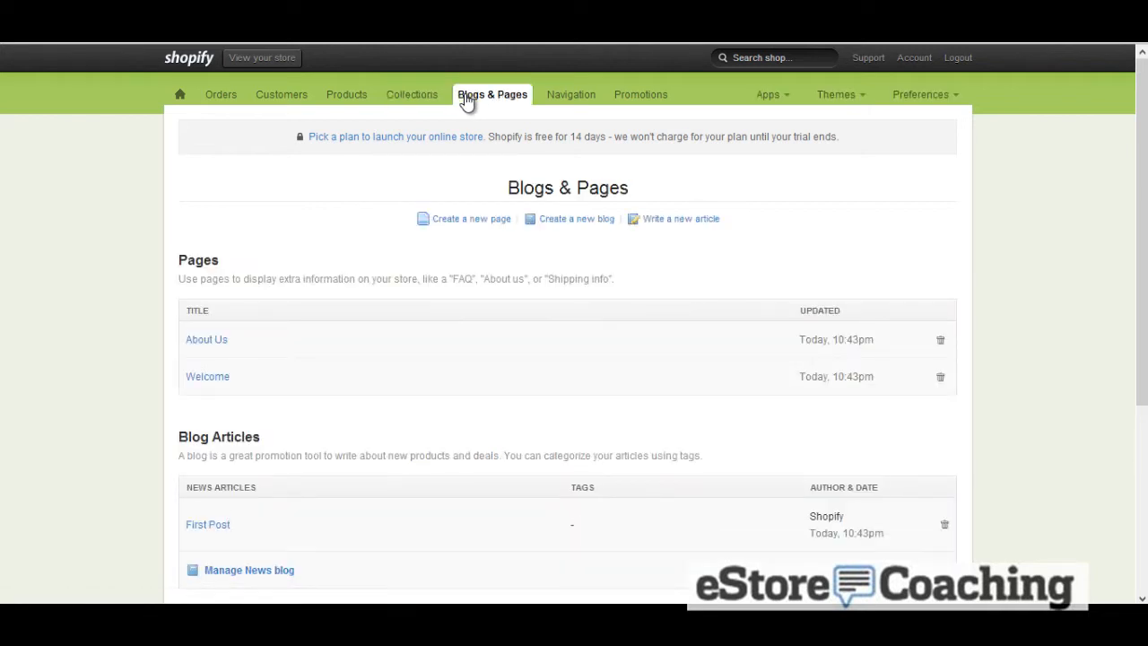
pyautogui.click(482, 224)
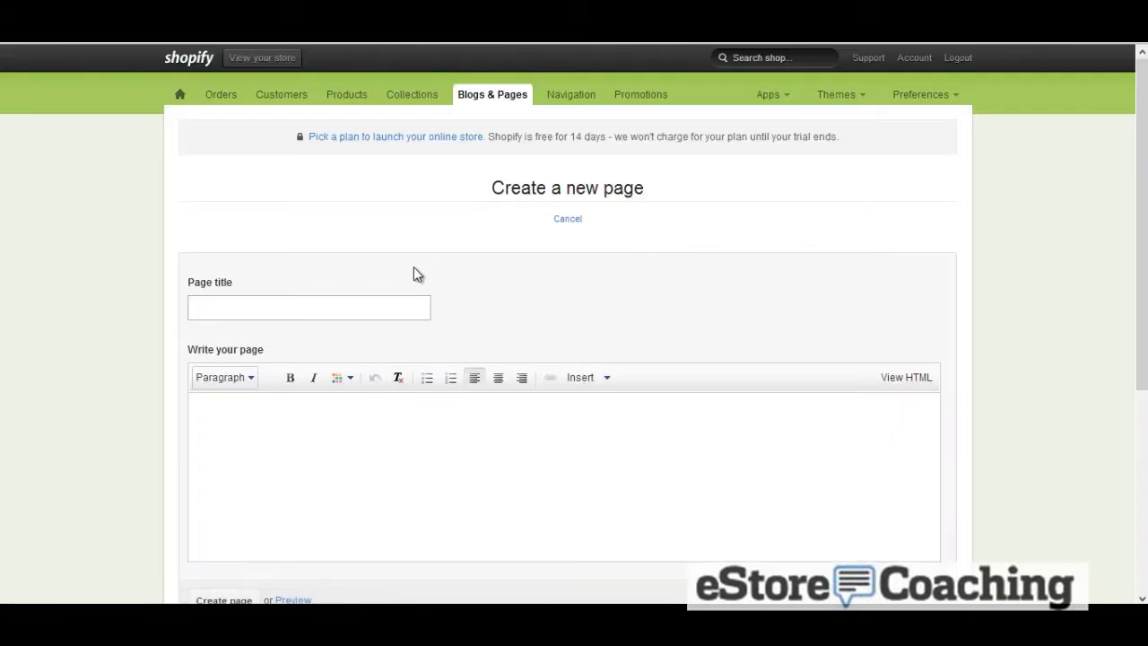
pyautogui.click(394, 308)
pyautogui.write('Contac')
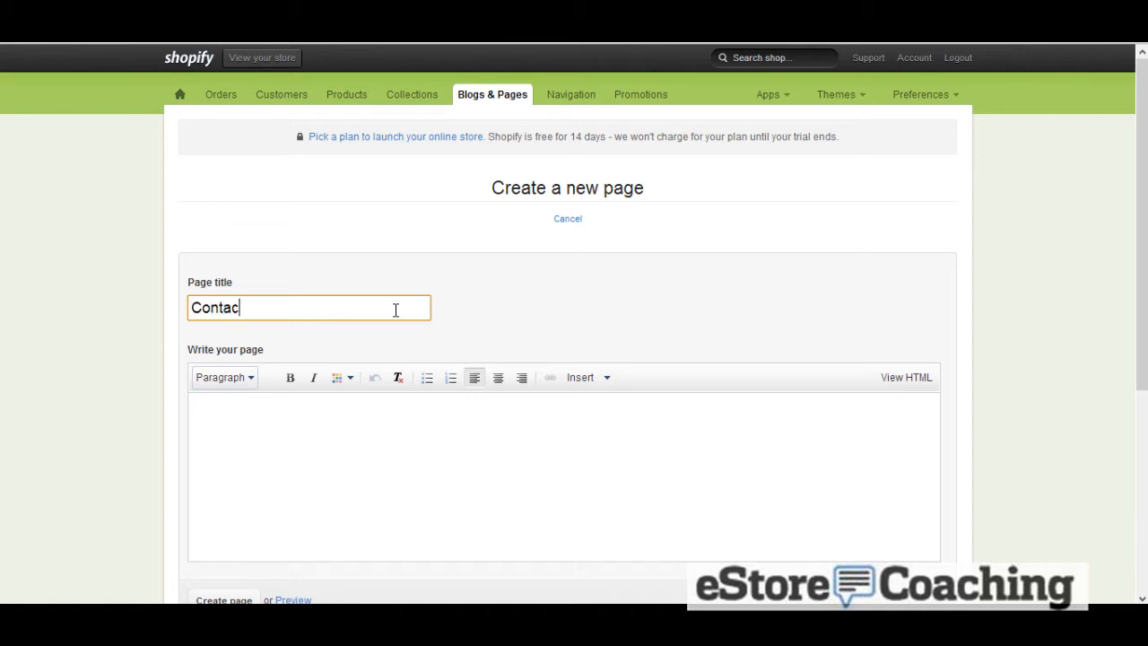
pyautogui.write('t Us Pag')
pyautogui.press('BackSpace')
pyautogui.press('BackSpace')
pyautogui.press('BackSpace')
pyautogui.press('BackSpace')
pyautogui.press('Tab')
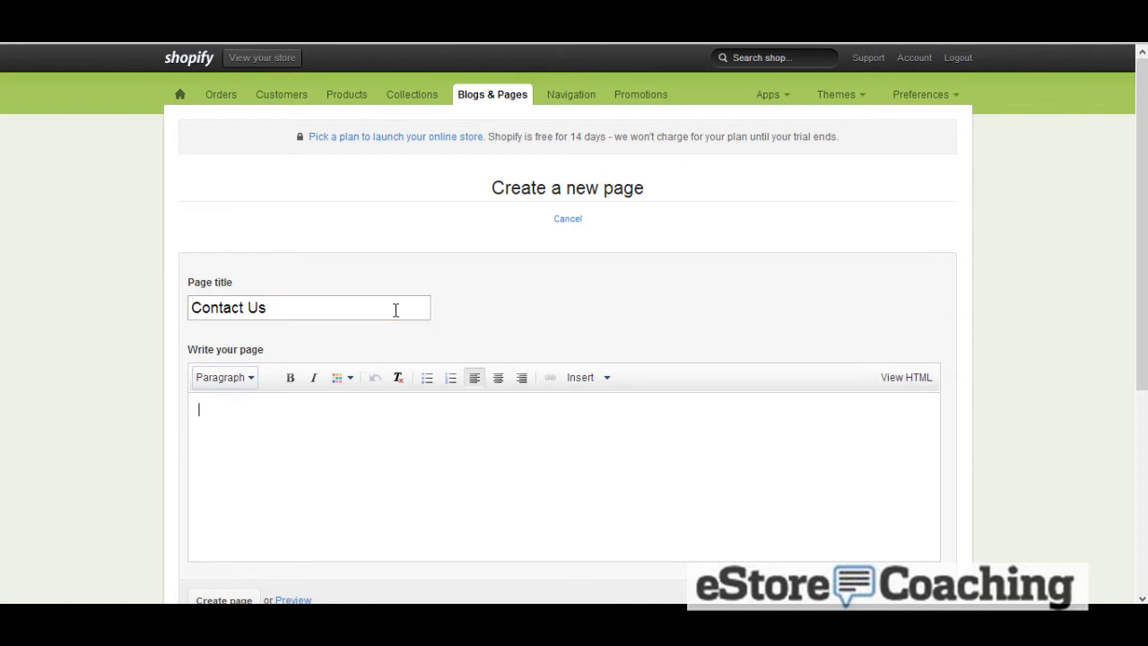
# Write a page body inviting visitors to contact the support e-mail address, and create the page
pyautogui.write('contact us at estore')
pyautogui.press('BackSpace')
pyautogui.press('BackSpace')
pyautogui.press('BackSpace')
pyautogui.press('BackSpace')
pyautogui.press('BackSpace')
pyautogui.press('BackSpace')
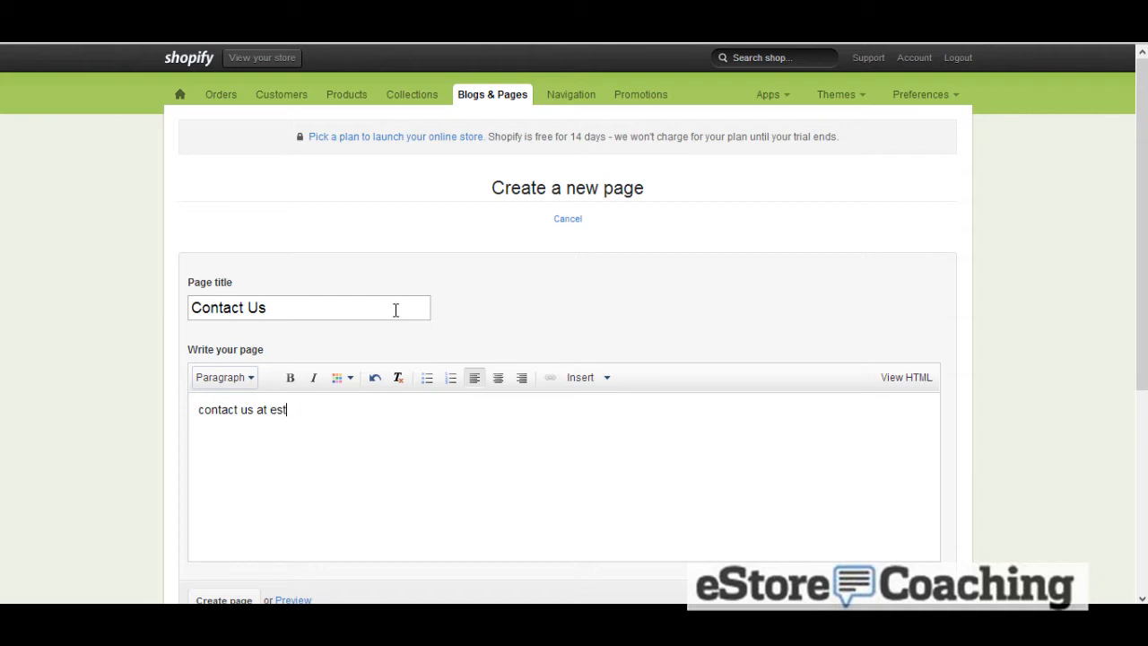
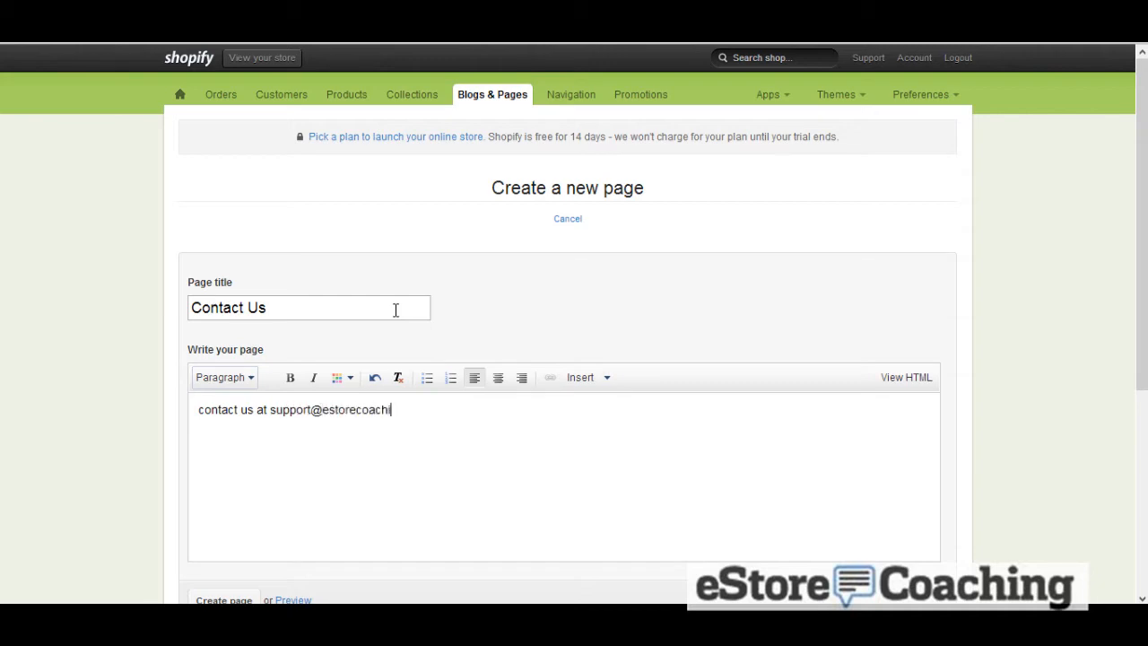
pyautogui.scroll(-3, 477, 280)
pyautogui.click(224, 349)
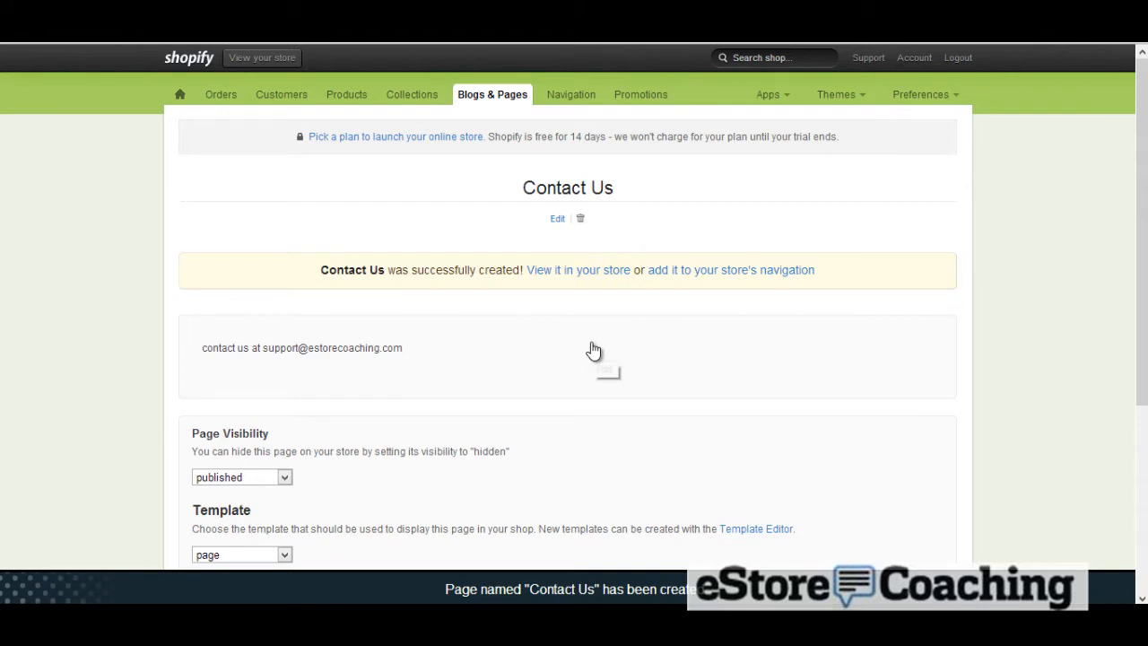
# View the Contact Us page in the storefront and browse the storefront's About Us page
pyautogui.scroll(-1, 584, 351)
pyautogui.scroll(1, 584, 351)
pyautogui.click(572, 274)
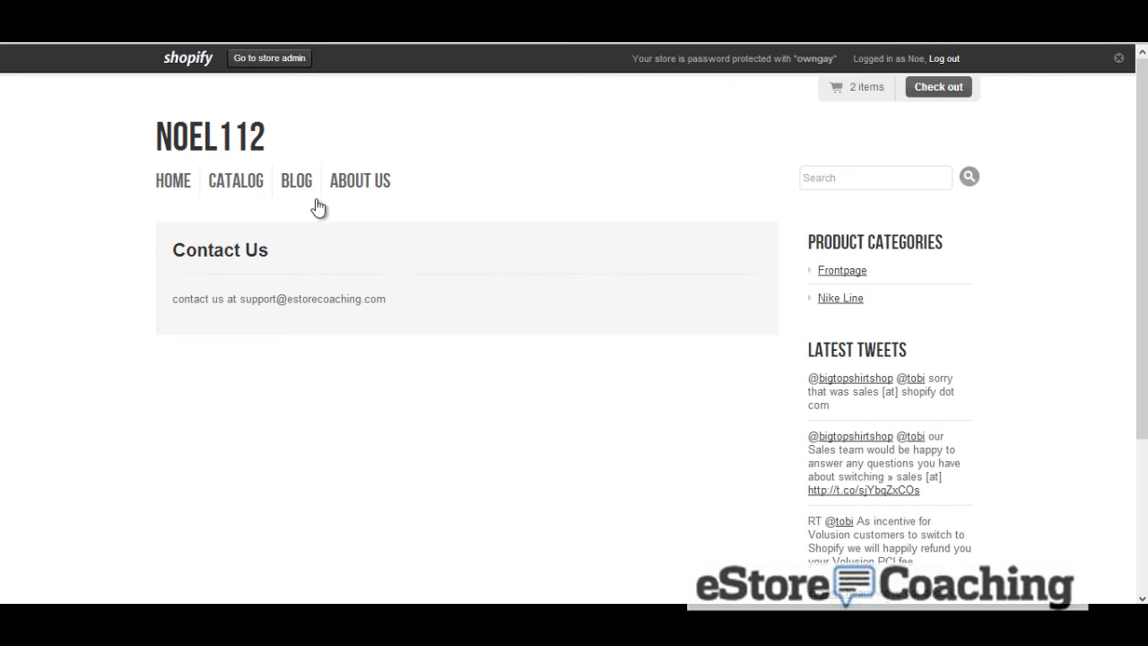
pyautogui.click(13, 29)
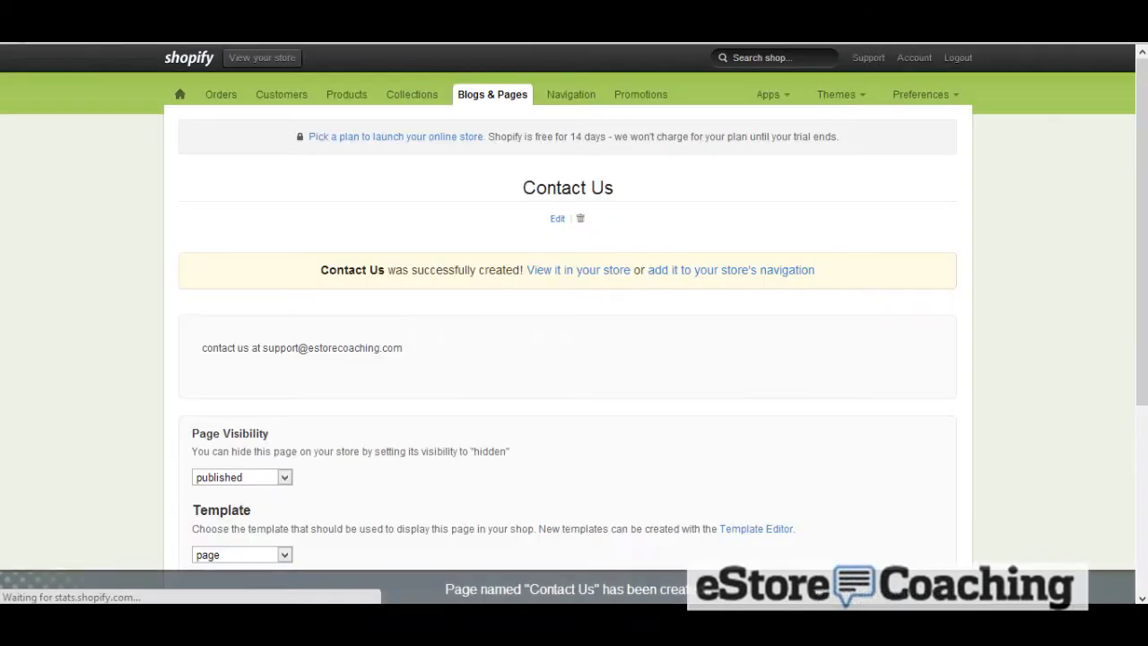
pyautogui.click(469, 105)
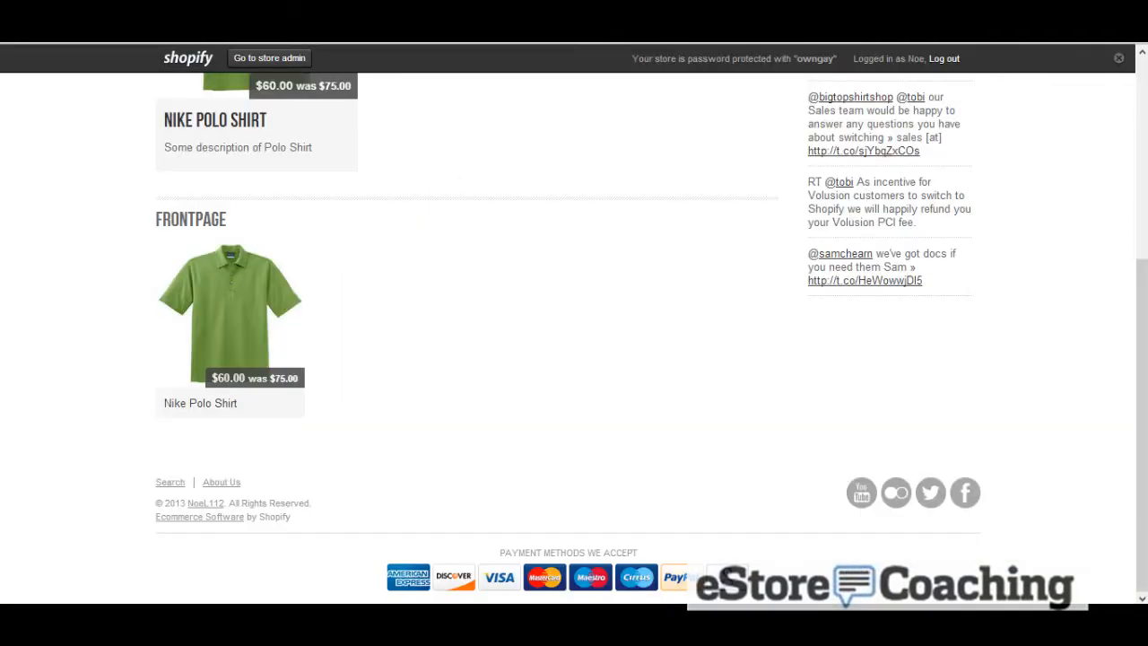
pyautogui.scroll(4, 404, 249)
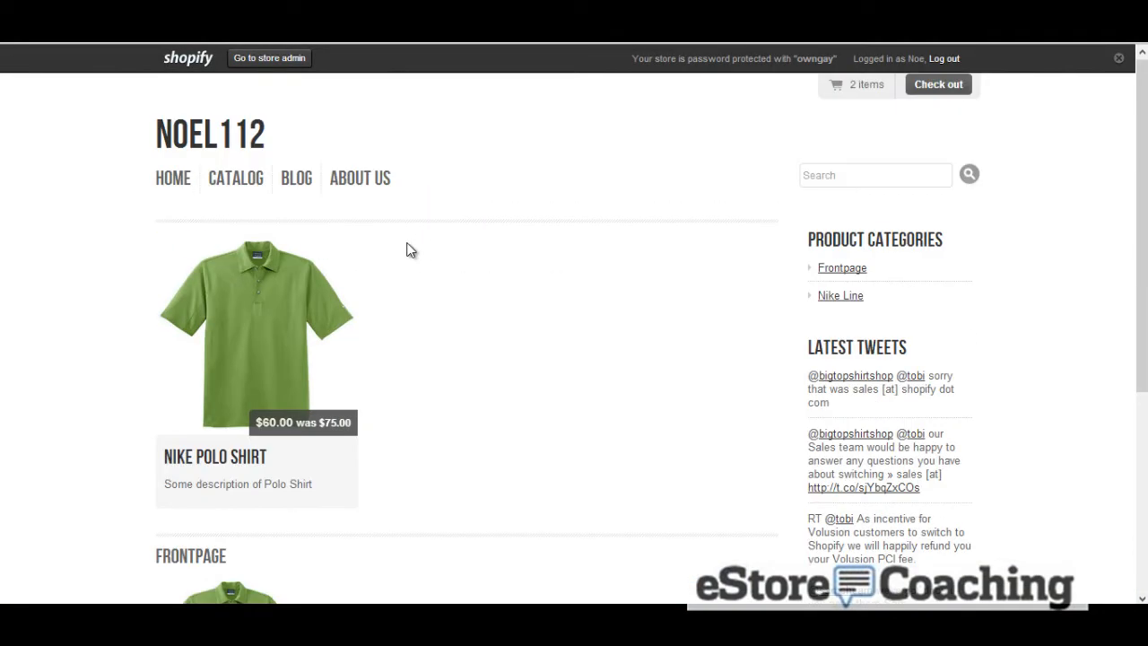
pyautogui.click(360, 187)
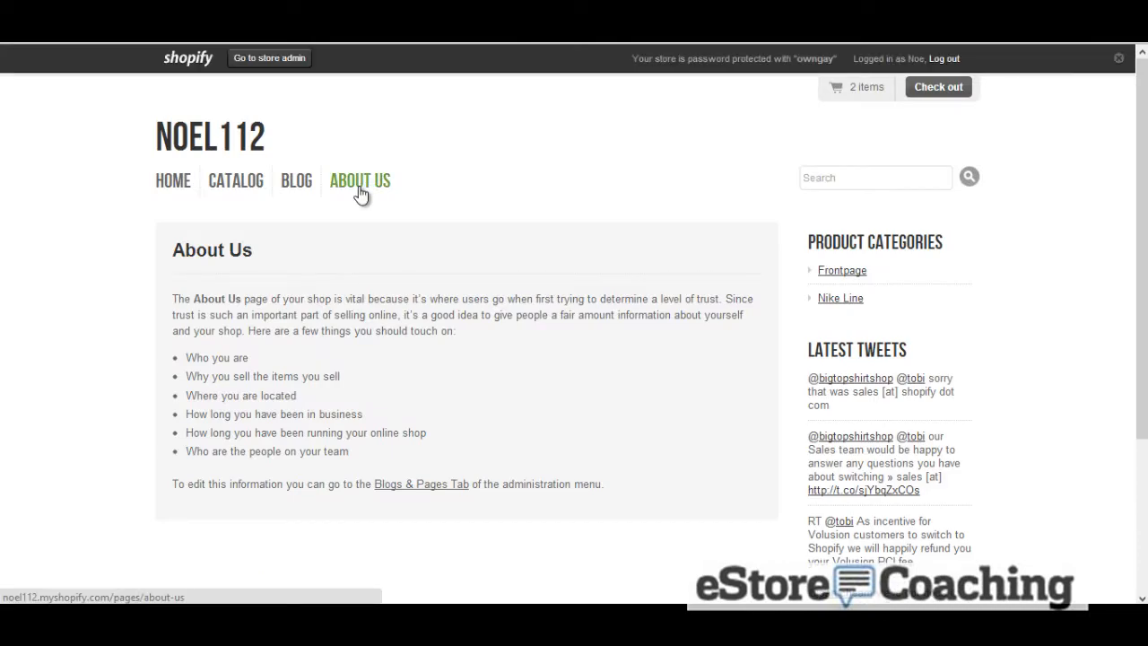
# Open the News blog and start a new article titled Shopify Blog
pyautogui.scroll(-3, 360, 192)
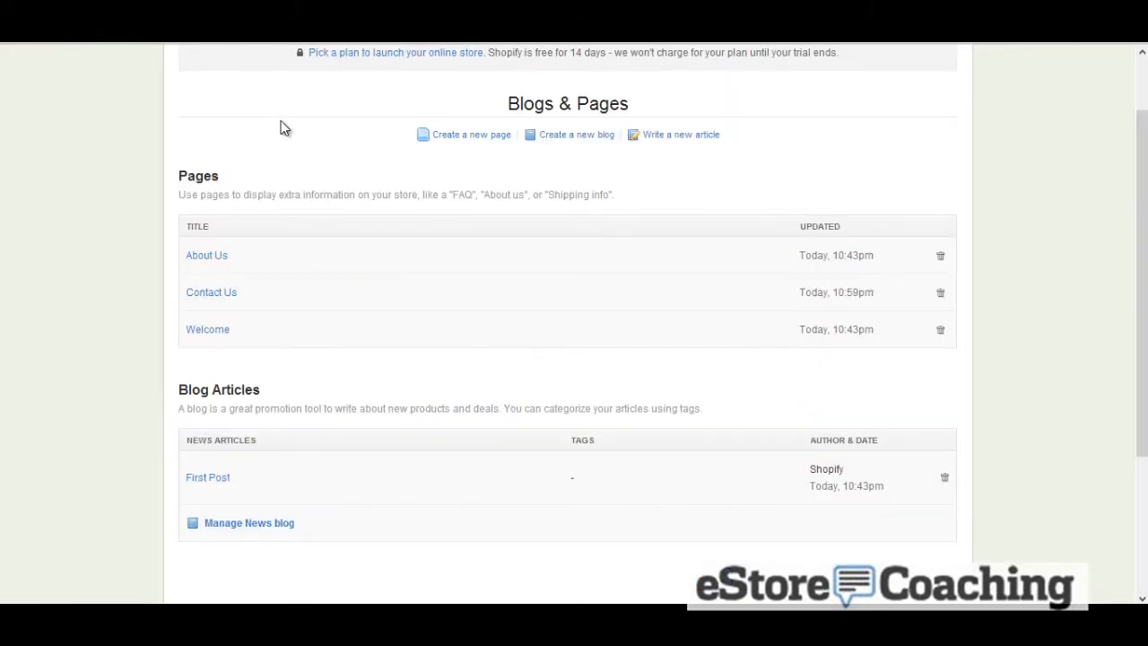
pyautogui.scroll(-1, 281, 128)
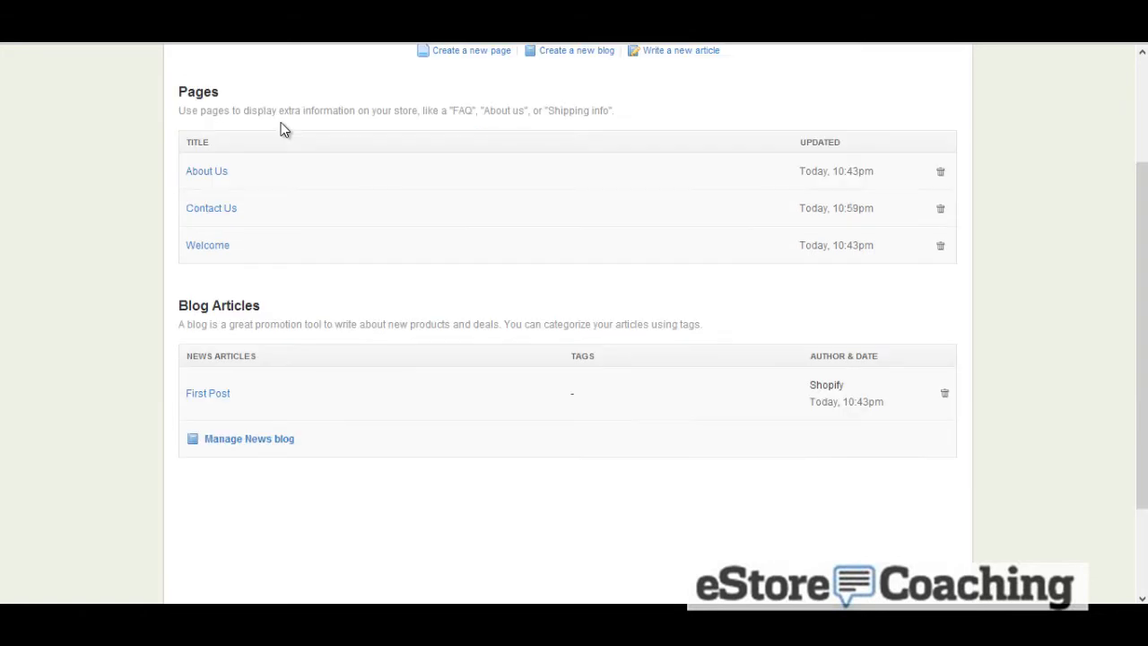
pyautogui.click(249, 442)
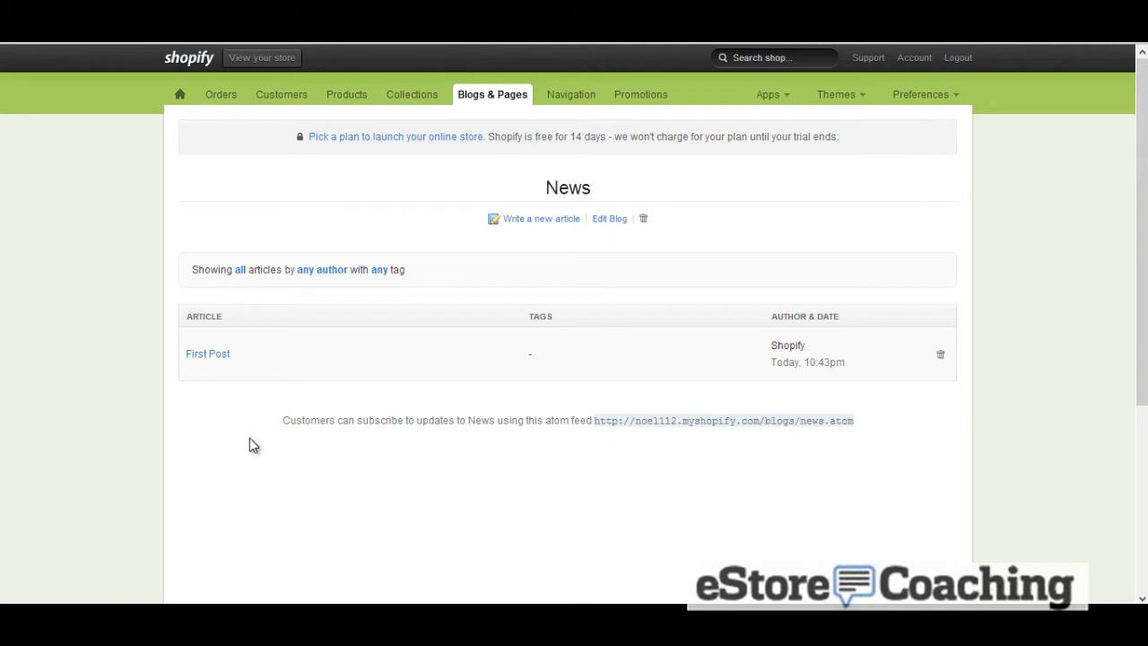
pyautogui.click(545, 220)
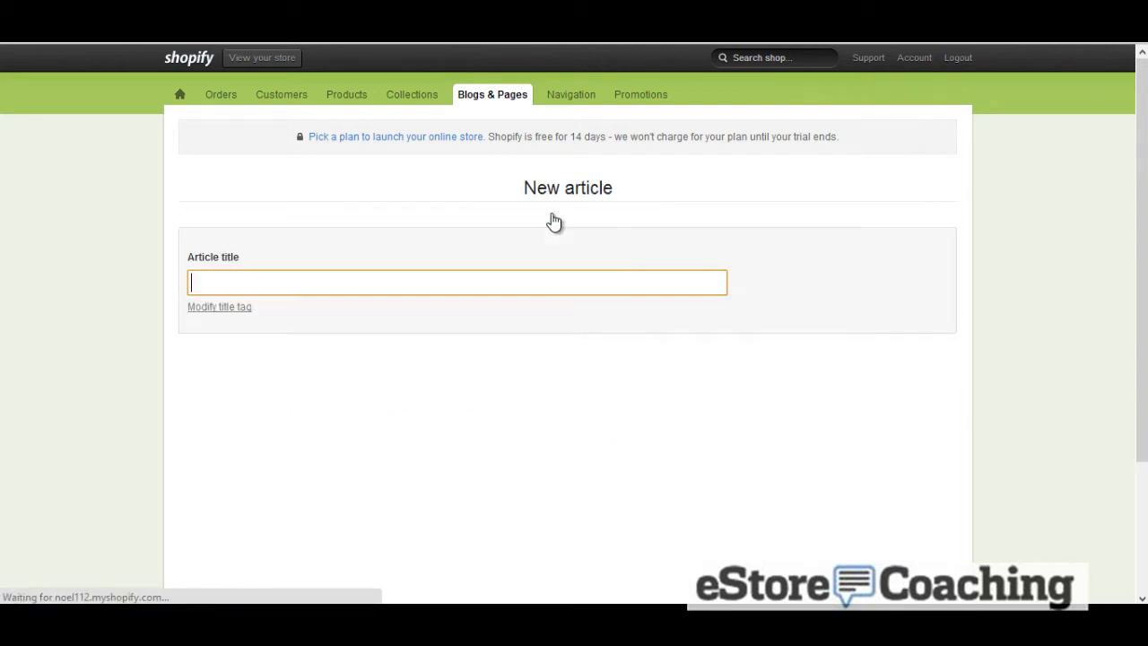
pyautogui.click(403, 282)
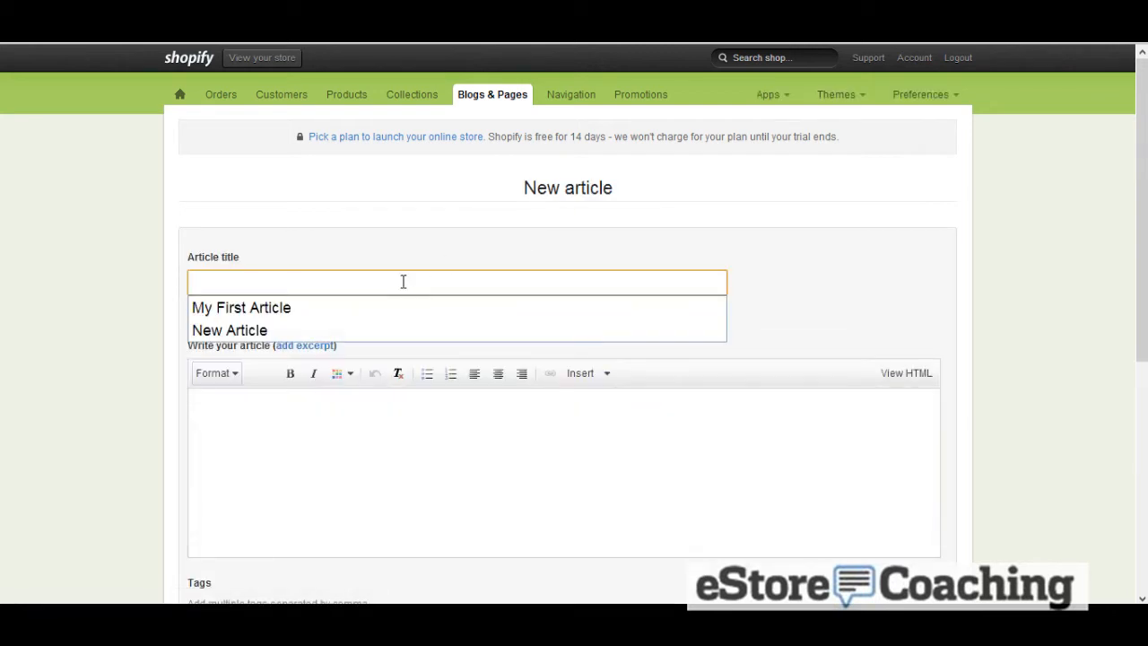
pyautogui.write('Shopfiy')
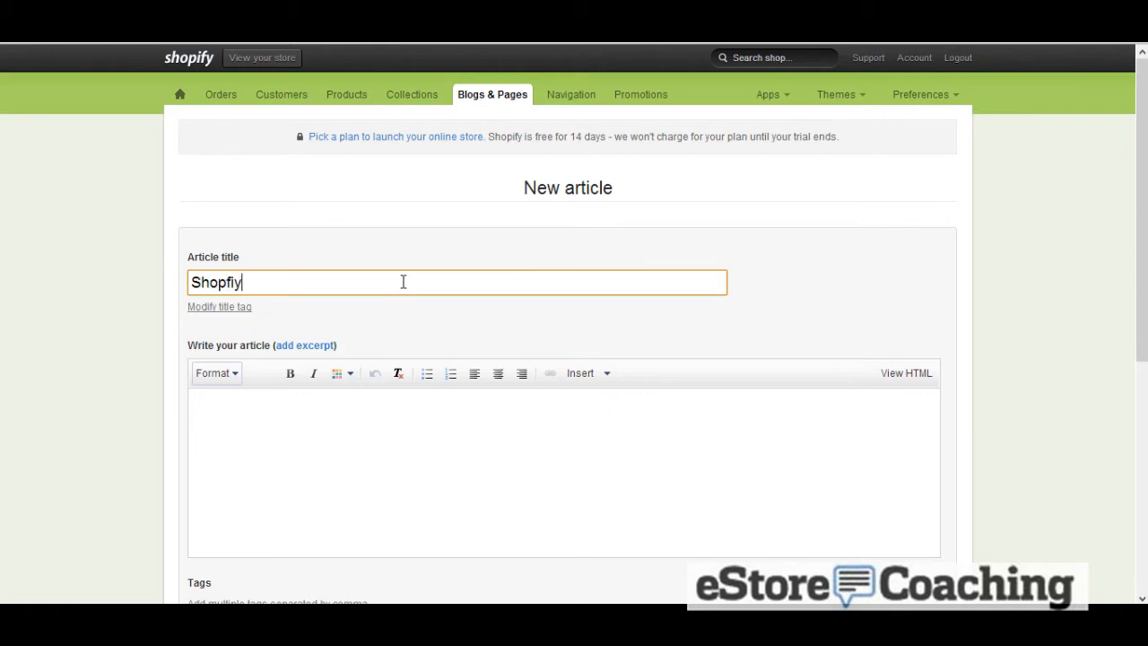
pyautogui.press('BackSpace')
pyautogui.press('BackSpace')
pyautogui.press('BackSpace')
pyautogui.write('ify Blog')
# Write the article body "Some information about Shopify."
pyautogui.press('Tab')
pyautogui.press('Tab')
pyautogui.press('Tab')
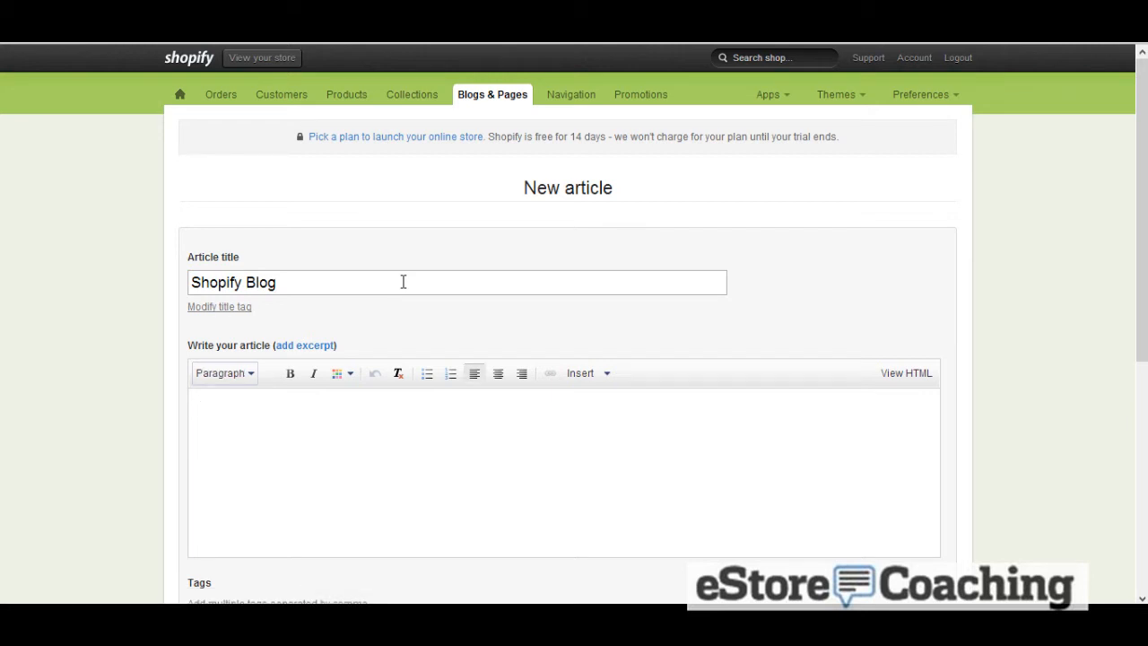
pyautogui.write('Some information about ')
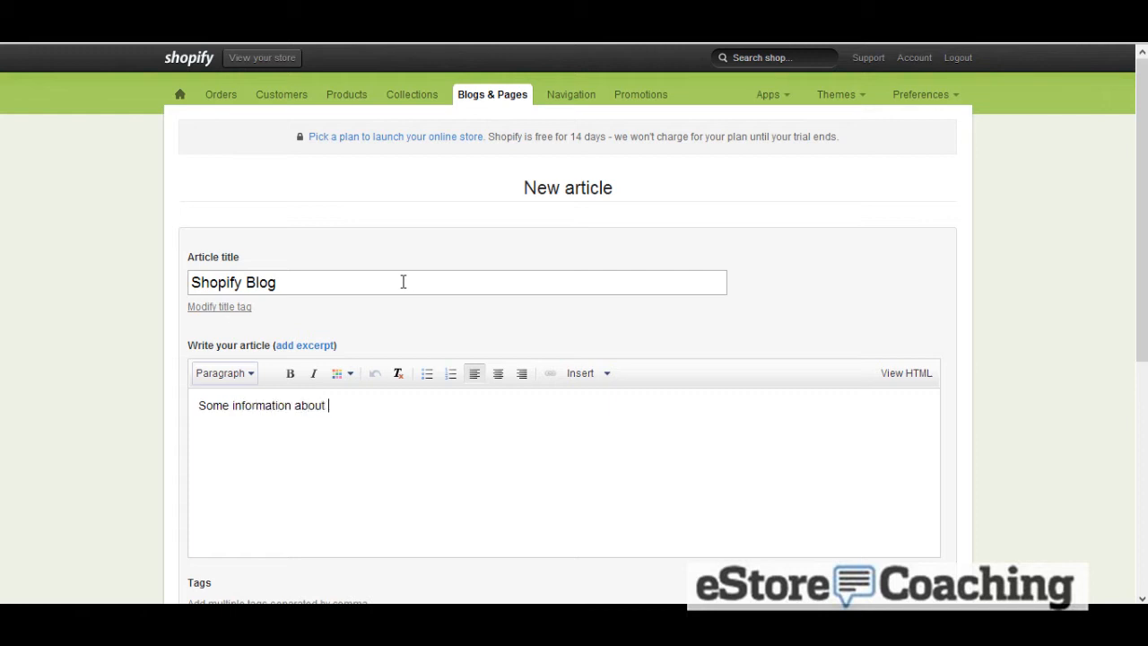
pyautogui.write('Shopify')
# Tag the article with shopify
pyautogui.scroll(-2, 408, 278)
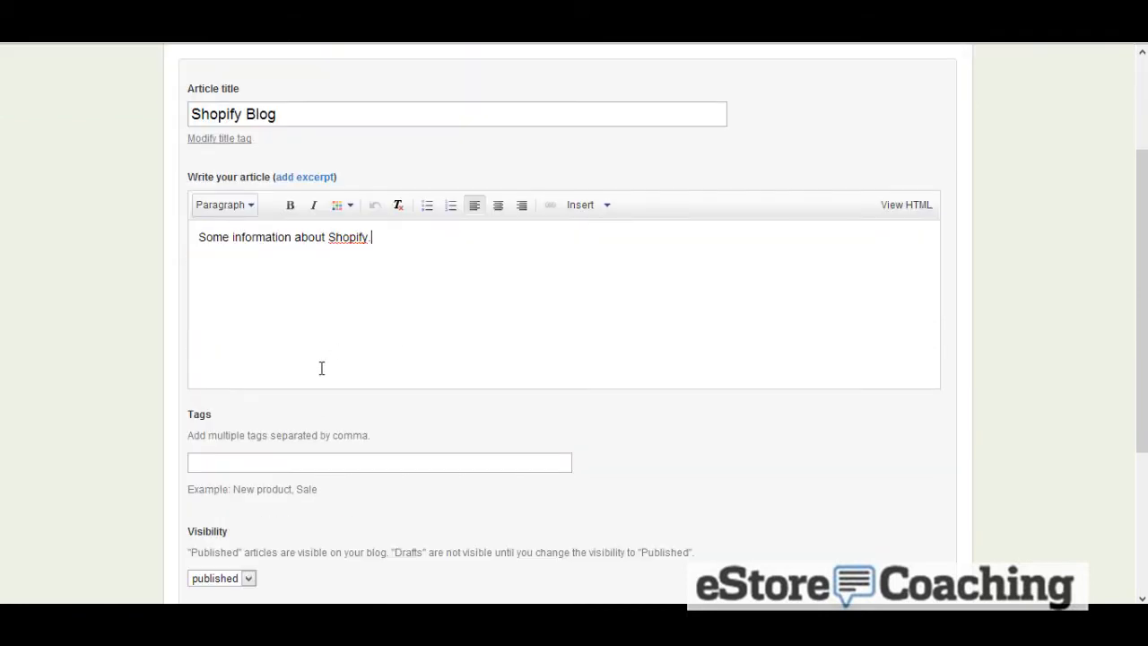
pyautogui.click(338, 462)
pyautogui.write('sho')
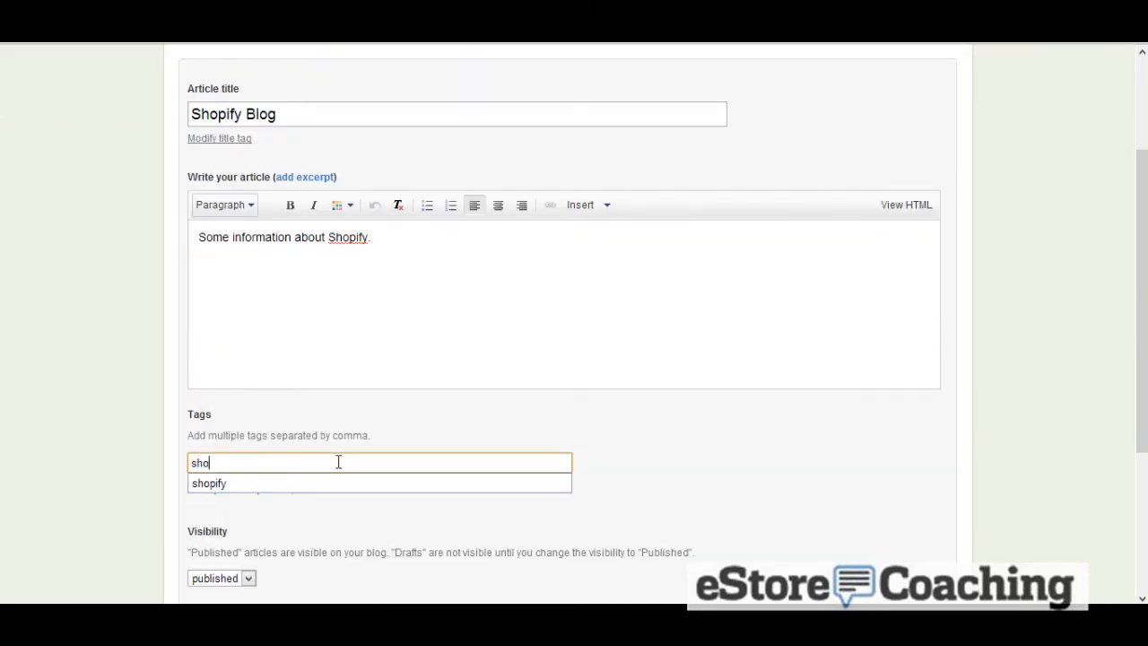
pyautogui.write('ipify')
pyautogui.press('Tab')
# Open and close the article's excerpt editor, then reveal the title tag field
pyautogui.scroll(-1, 350, 448)
pyautogui.scroll(3, 338, 209)
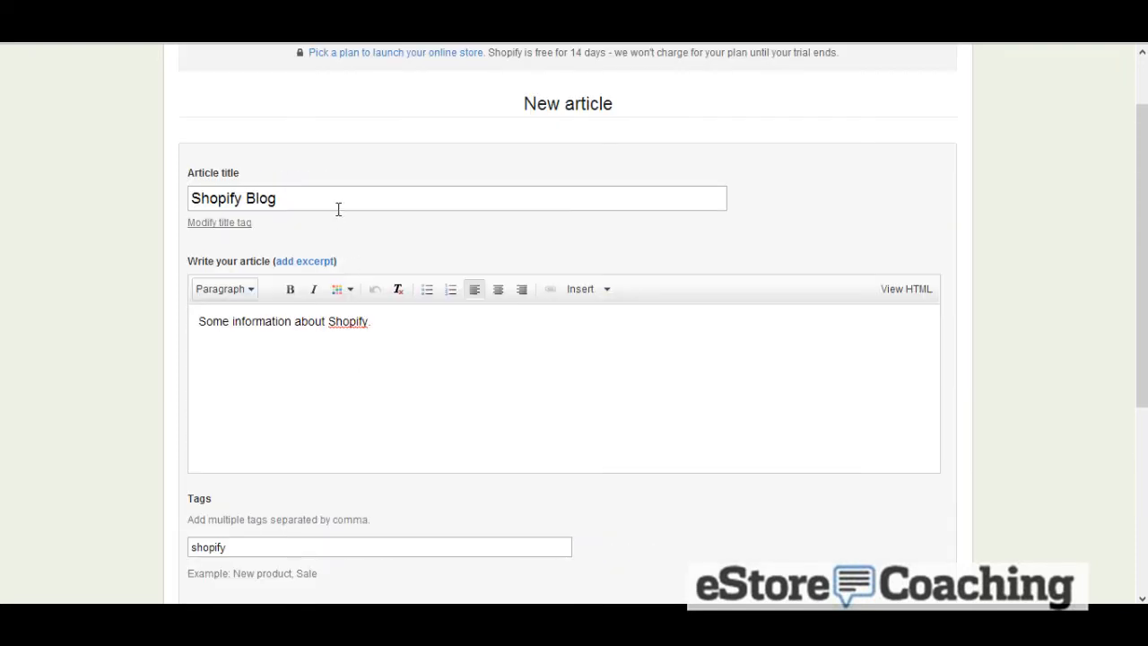
pyautogui.click(315, 260)
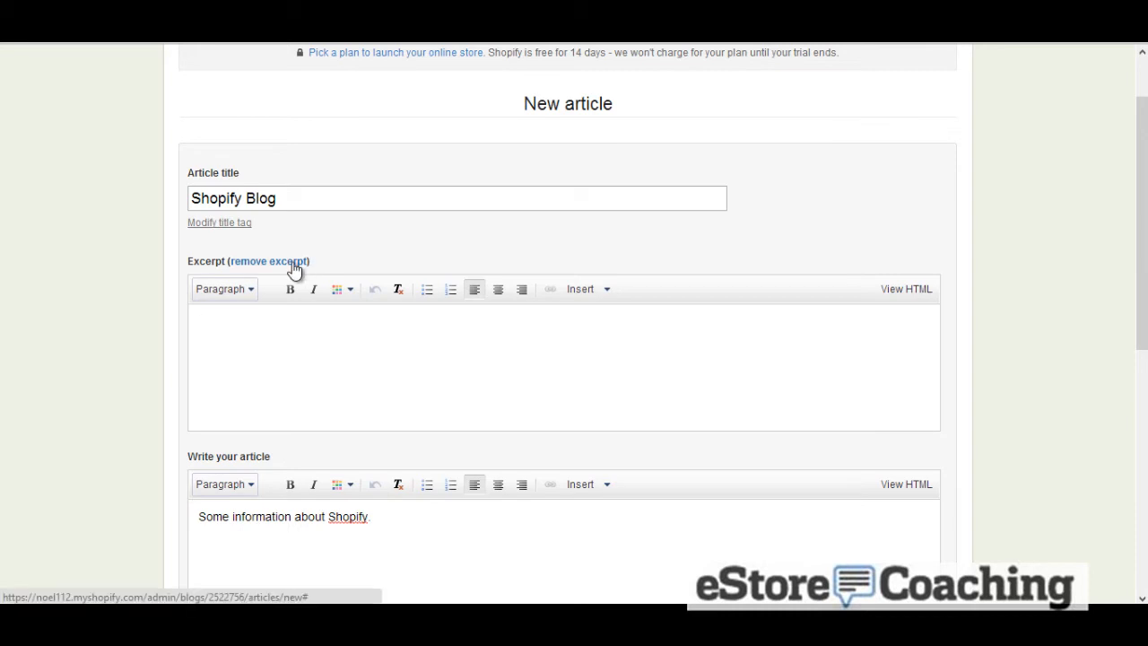
pyautogui.click(296, 261)
pyautogui.scroll(-4, 289, 289)
pyautogui.scroll(3, 252, 244)
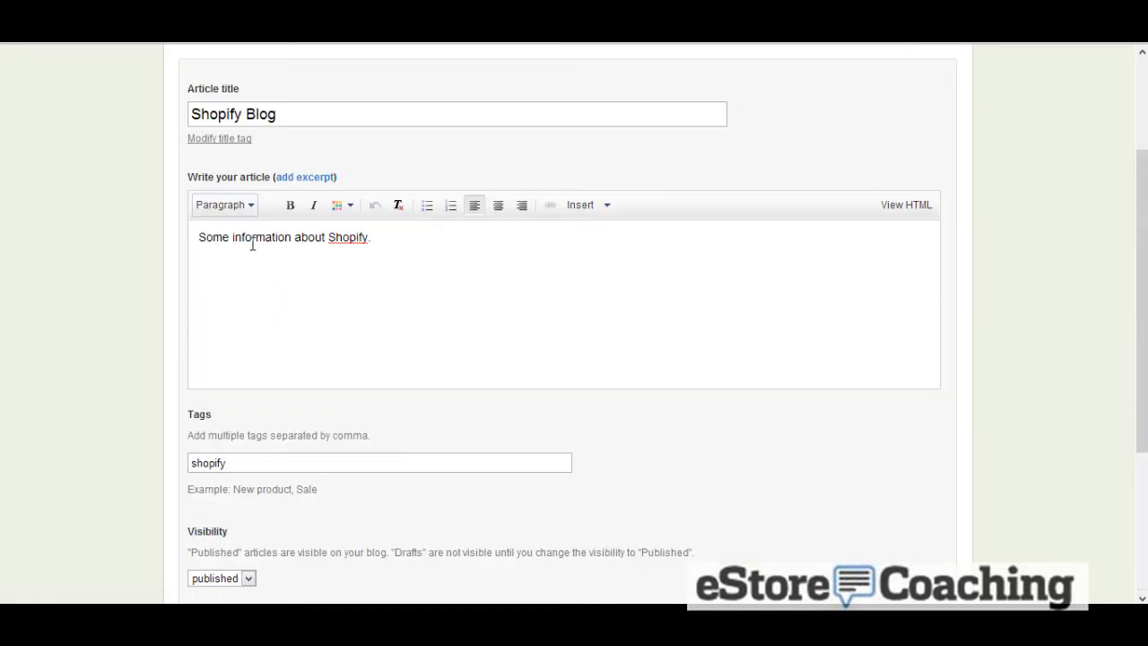
pyautogui.click(220, 139)
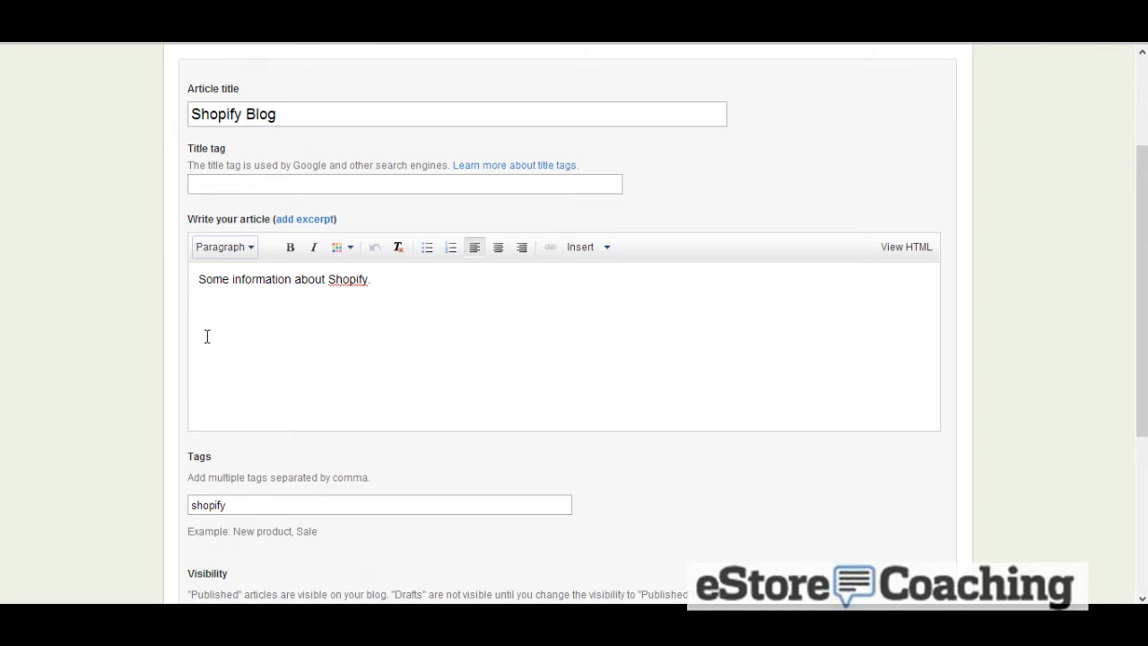
# Post the Shopify Blog article
pyautogui.scroll(-3, 197, 364)
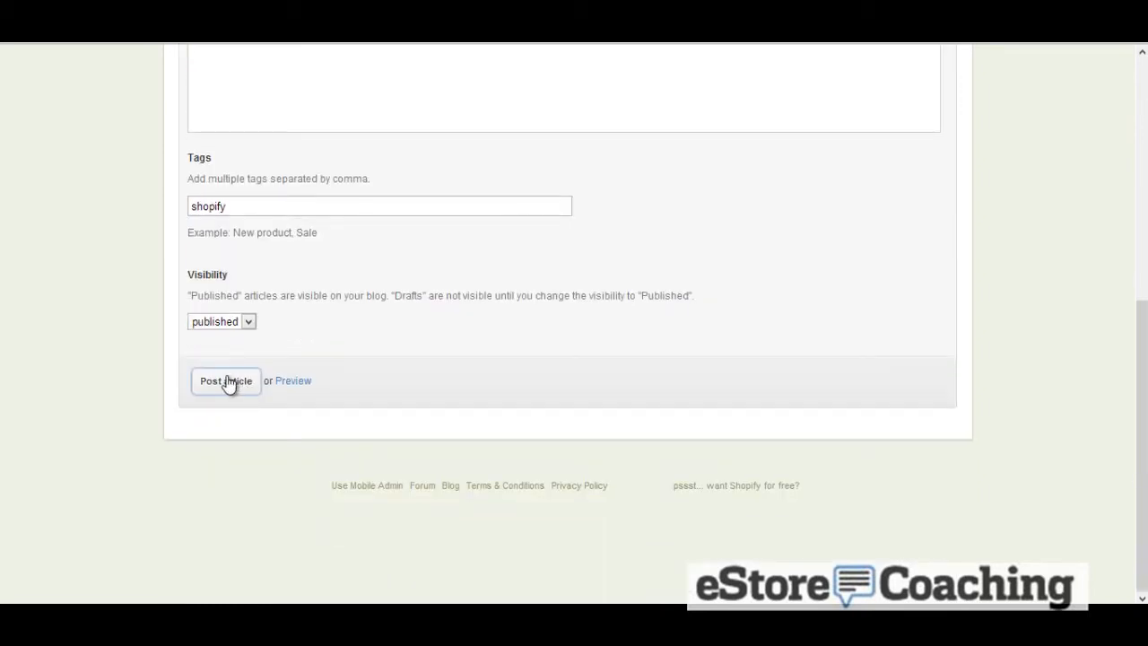
pyautogui.click(226, 381)
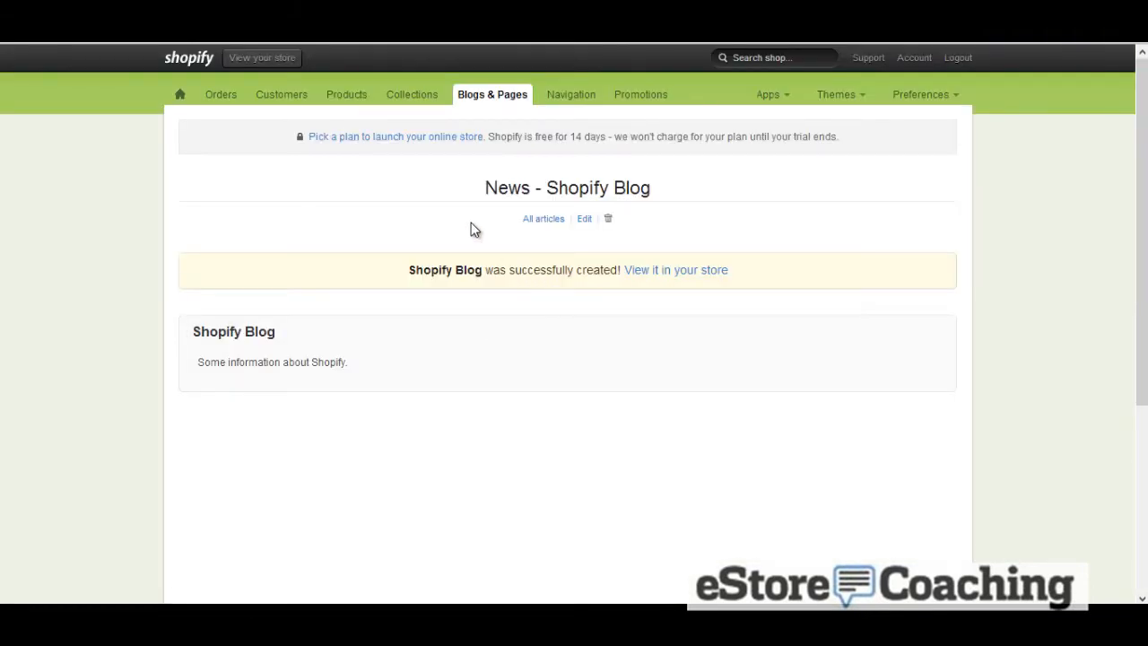
# Add a Main Menu navigation link pointing to the Contact Us page, leaving its name empty
pyautogui.click(489, 96)
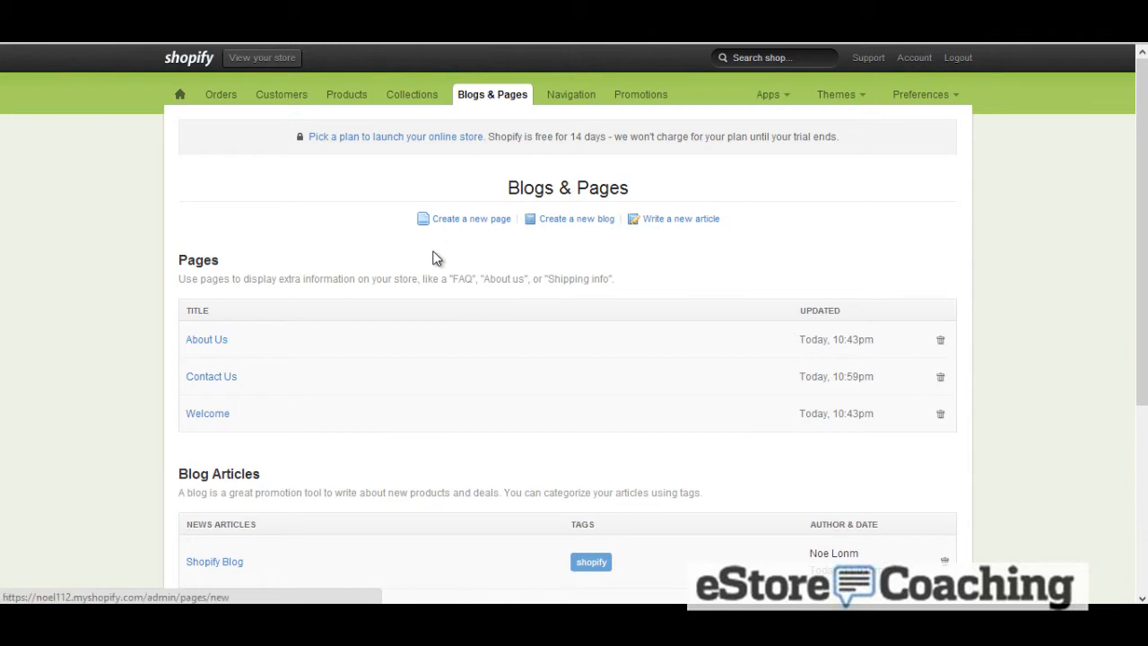
pyautogui.scroll(-2, 437, 259)
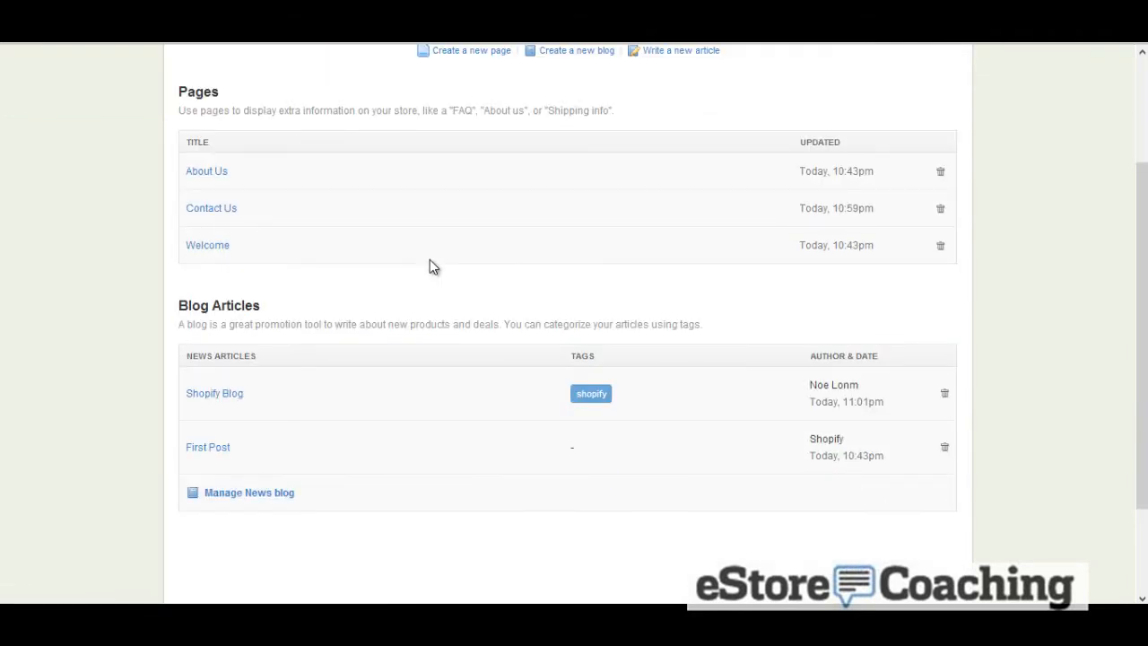
pyautogui.scroll(2, 430, 263)
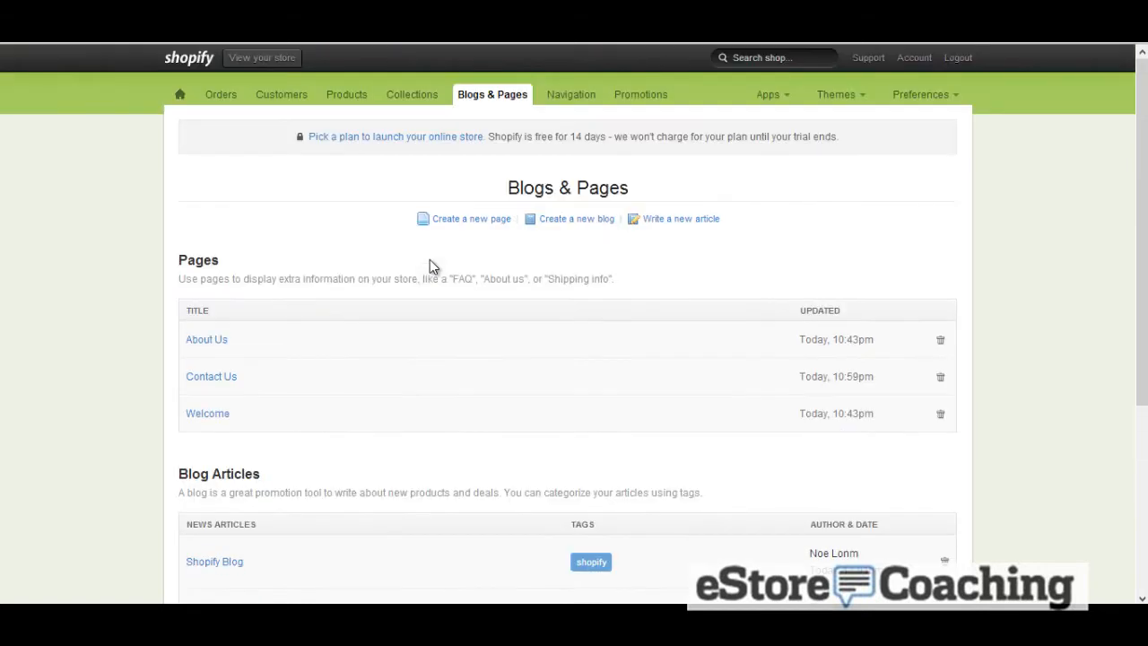
pyautogui.click(559, 102)
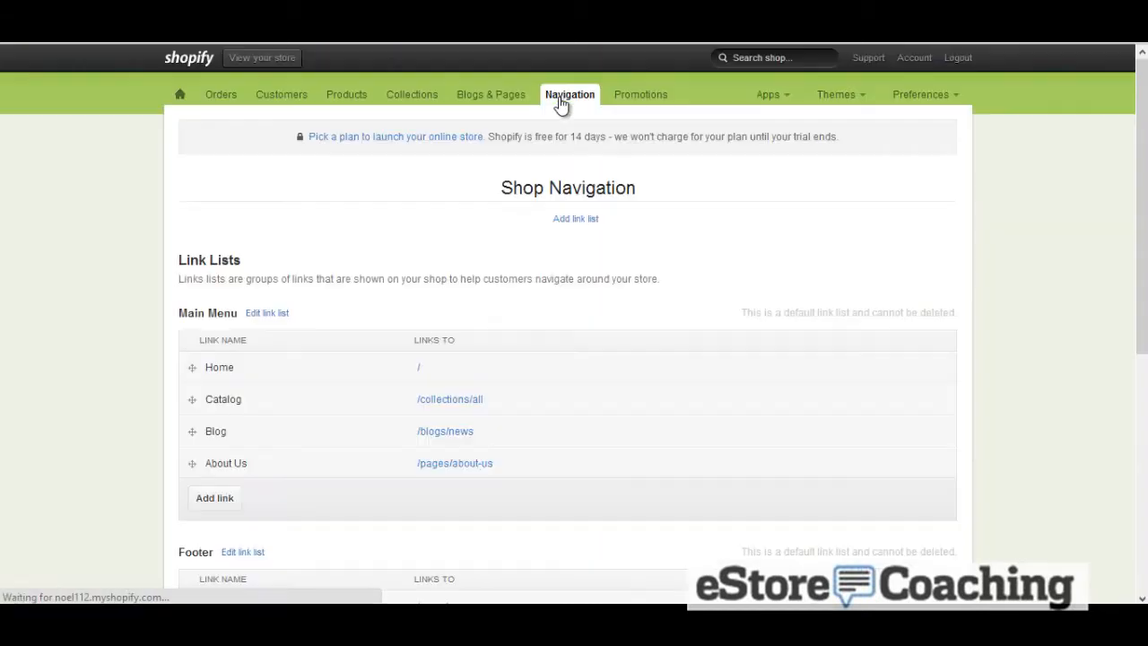
pyautogui.scroll(-1, 416, 182)
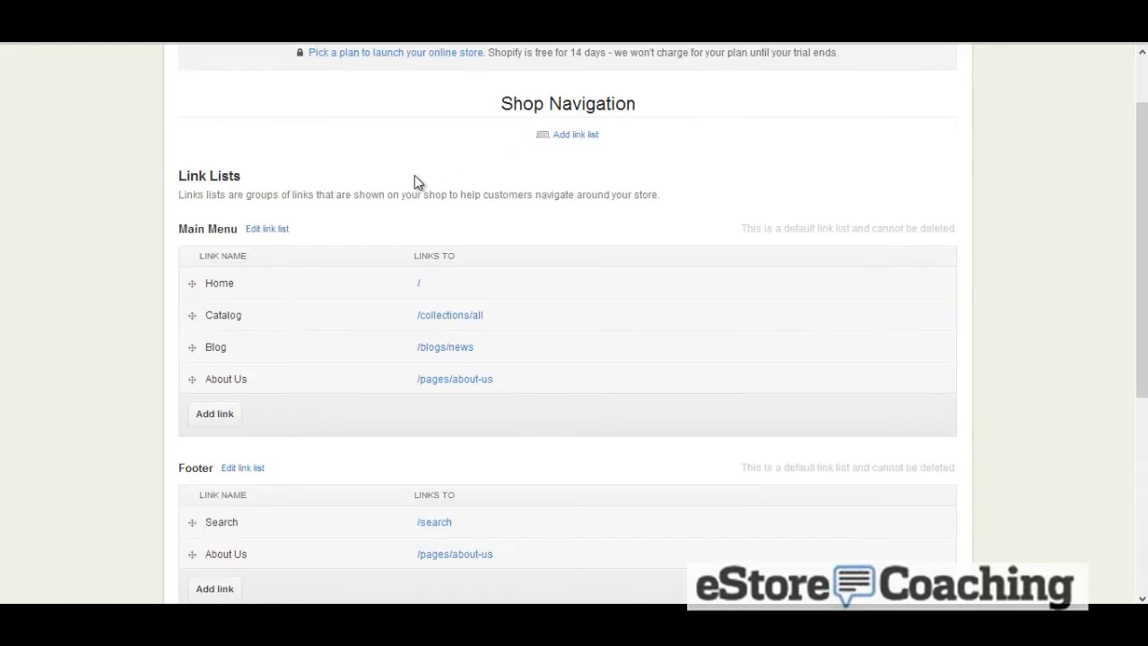
pyautogui.click(228, 415)
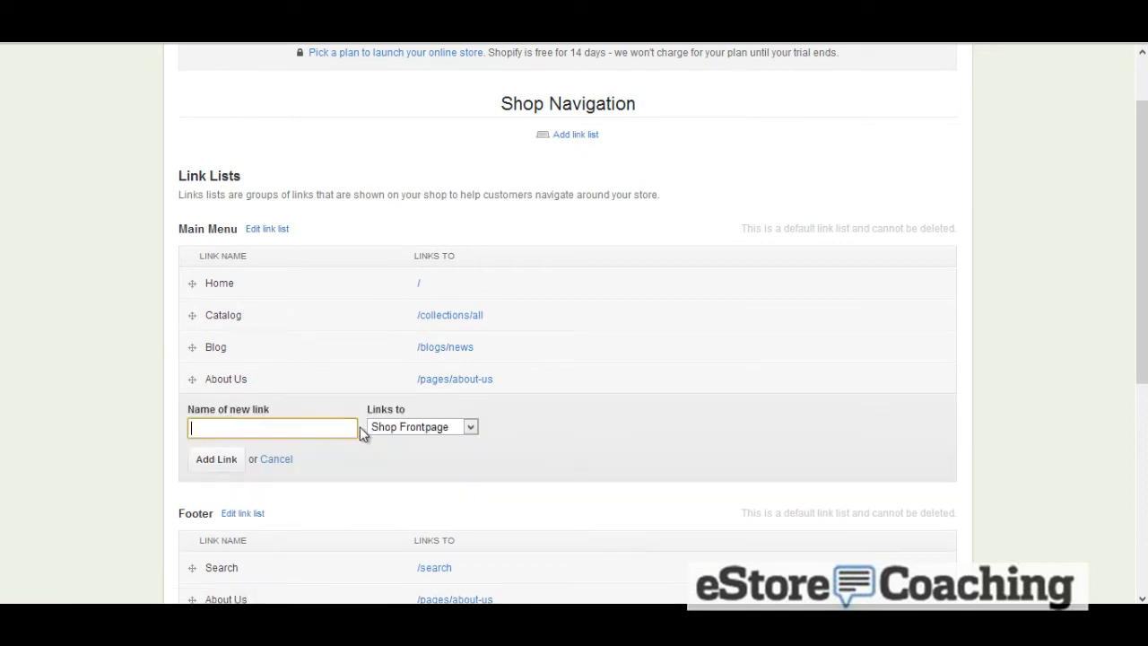
pyautogui.click(385, 431)
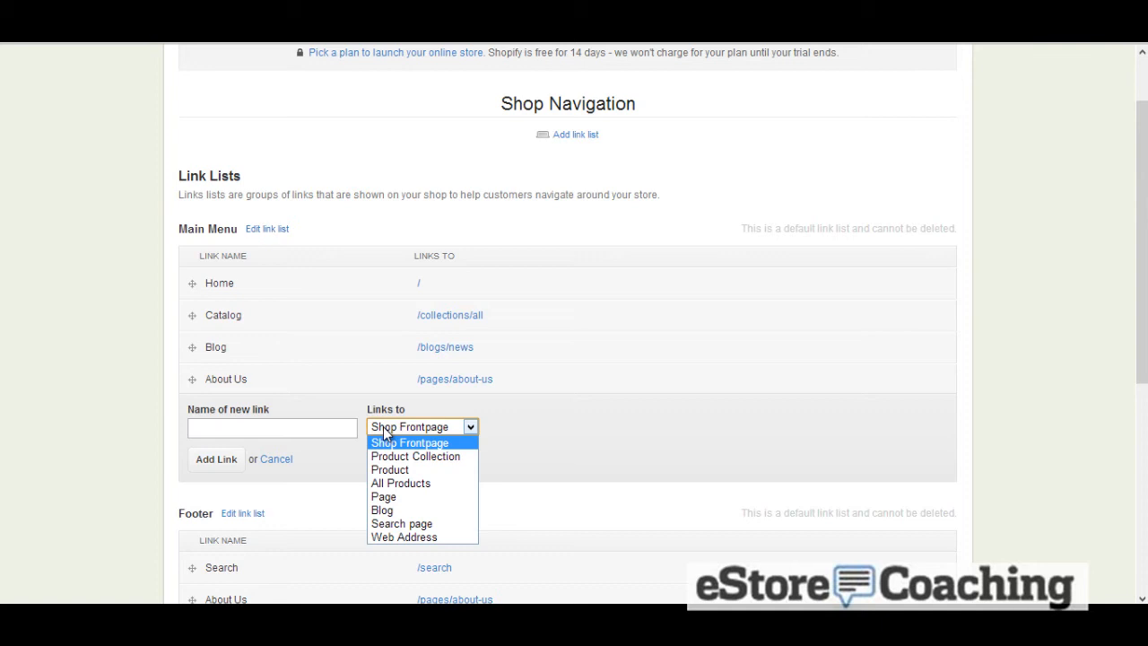
pyautogui.click(383, 496)
pyautogui.click(506, 429)
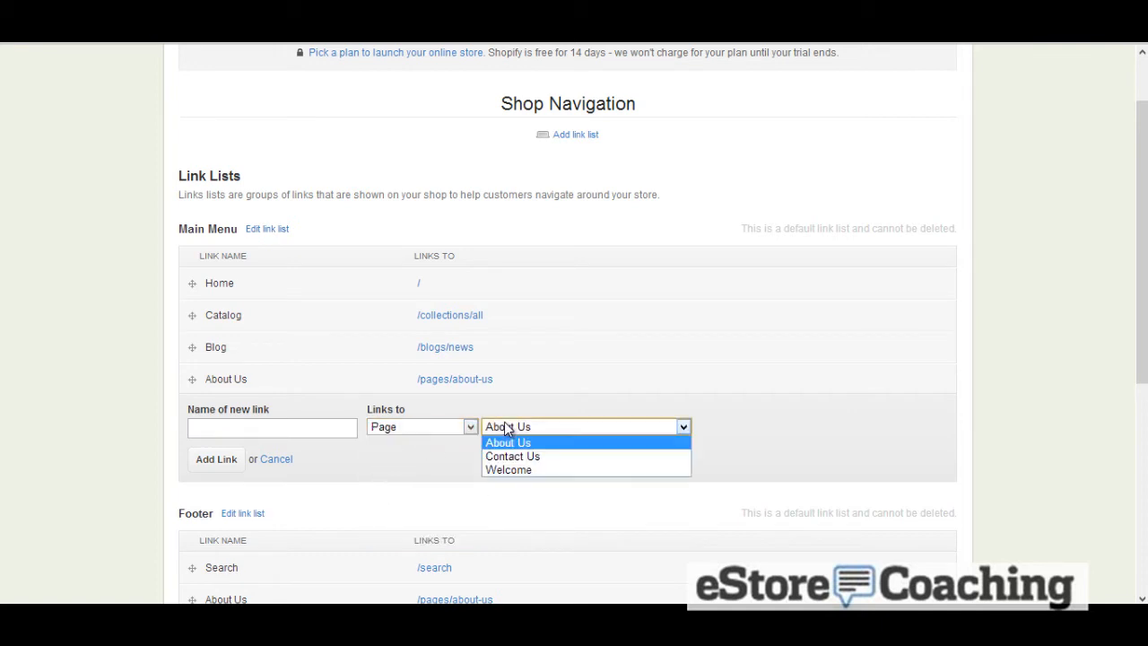
pyautogui.click(509, 456)
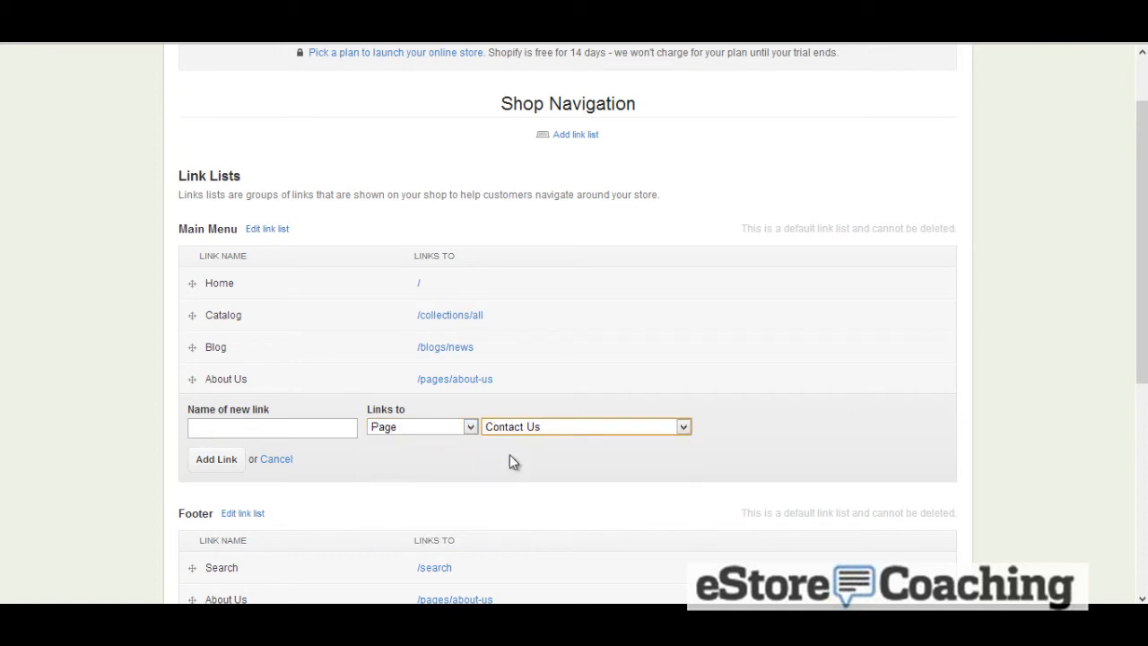
pyautogui.click(217, 462)
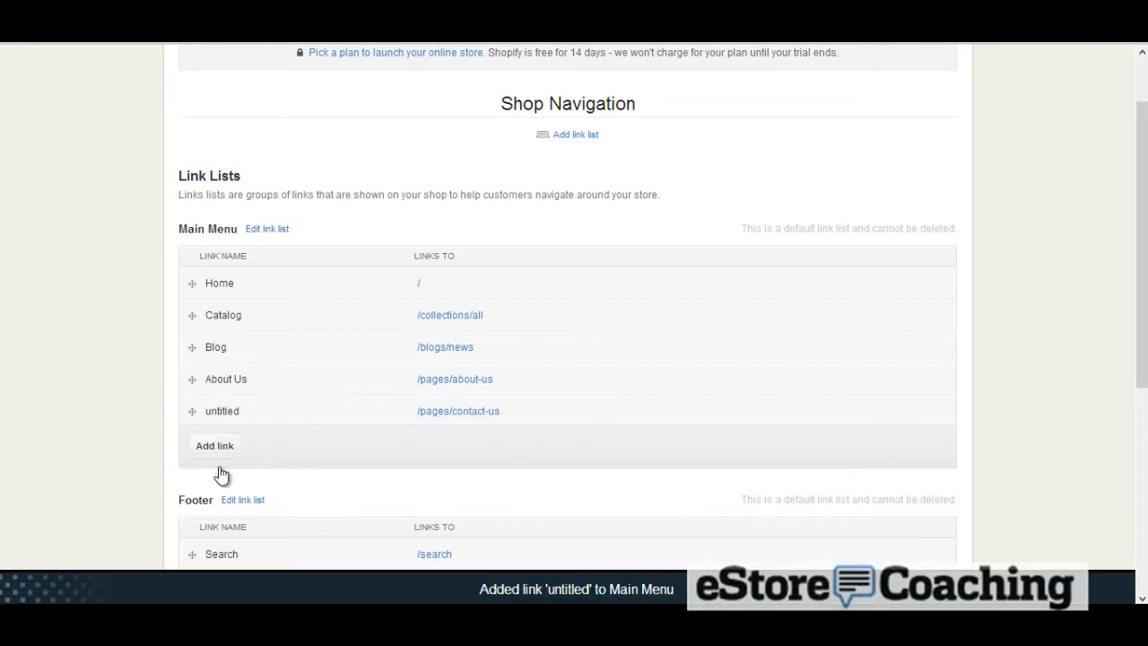
# Open the new menu link in the storefront and return to the navigation settings
pyautogui.click(437, 409)
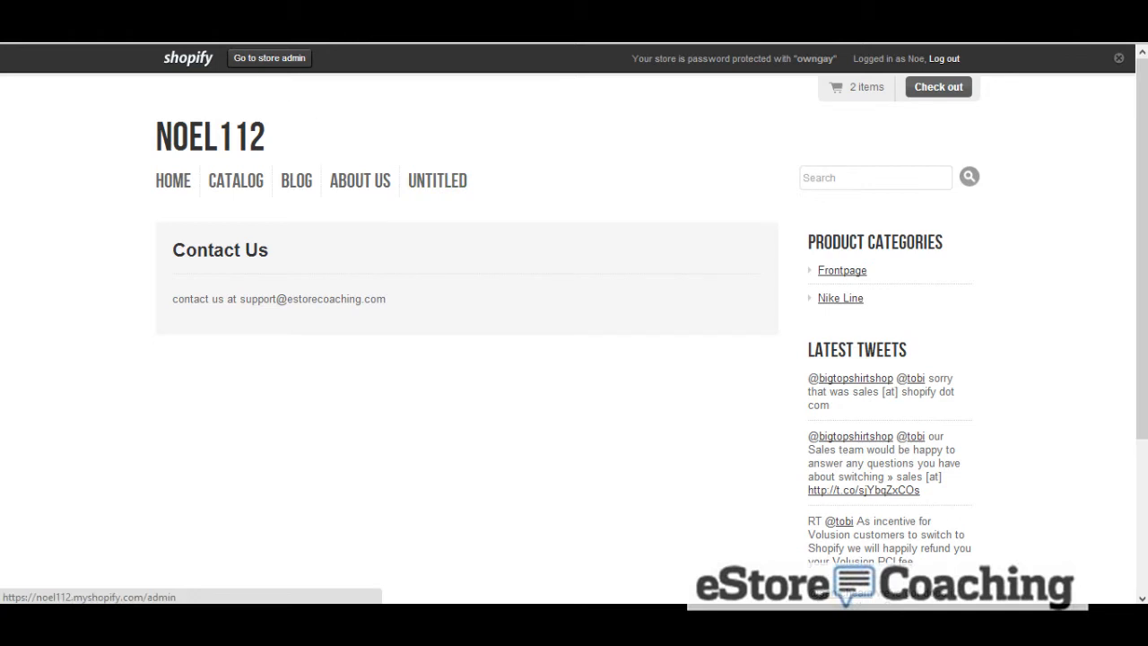
pyautogui.click(12, 43)
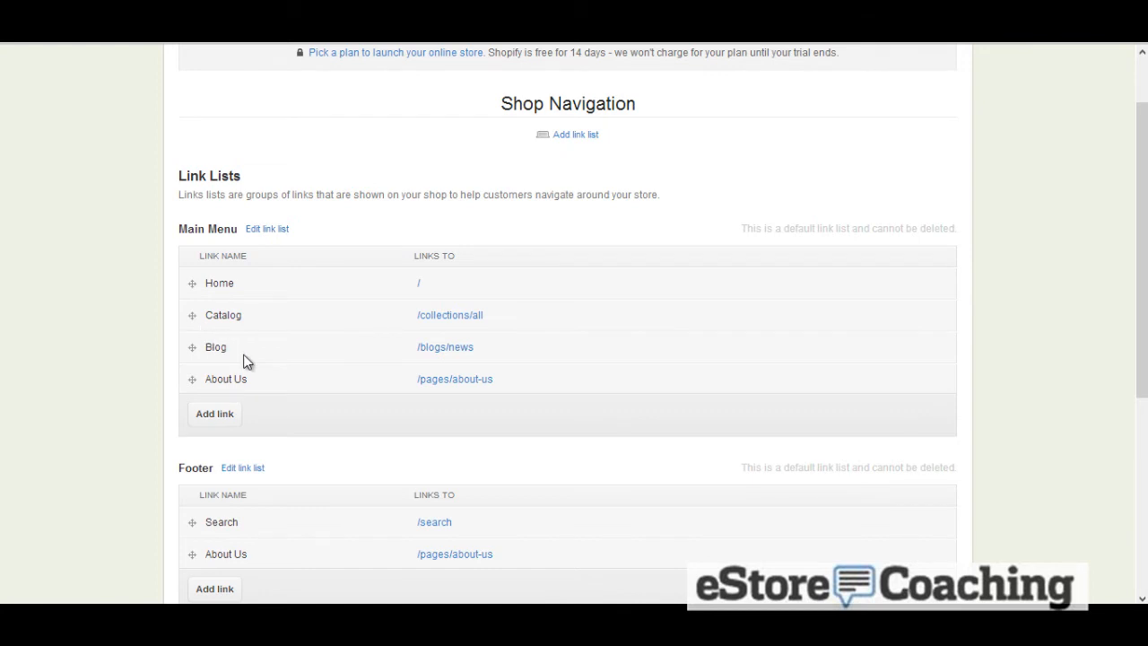
# Add a Main Menu link named Contact Us that points to the Contact Us page
pyautogui.click(214, 416)
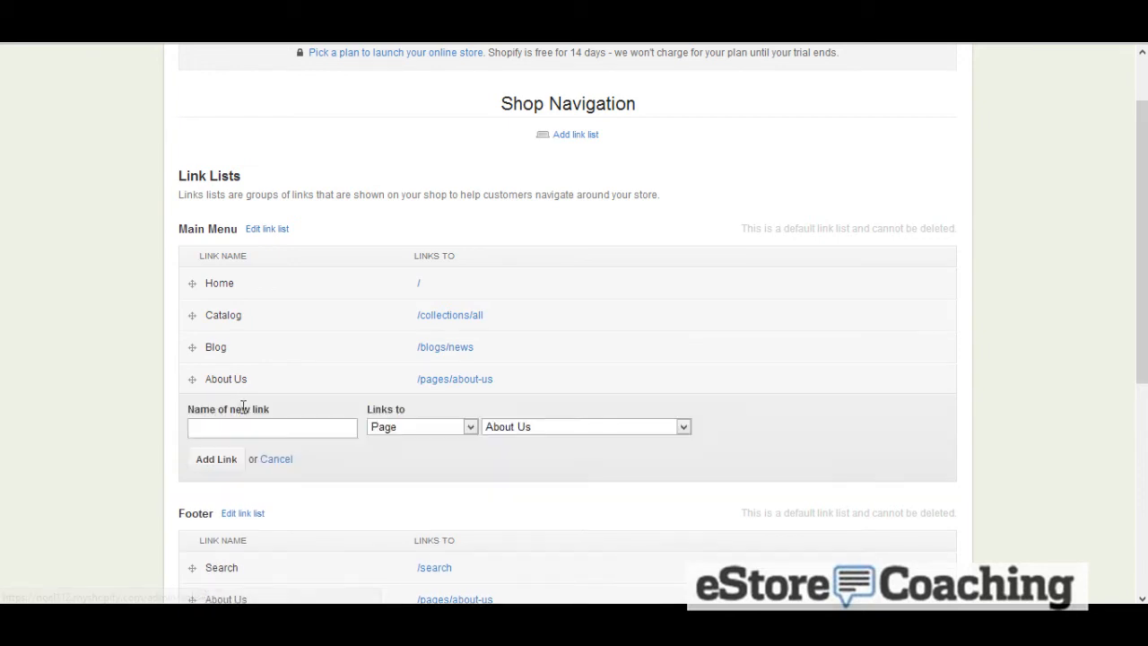
pyautogui.click(255, 426)
pyautogui.write('Contact Us')
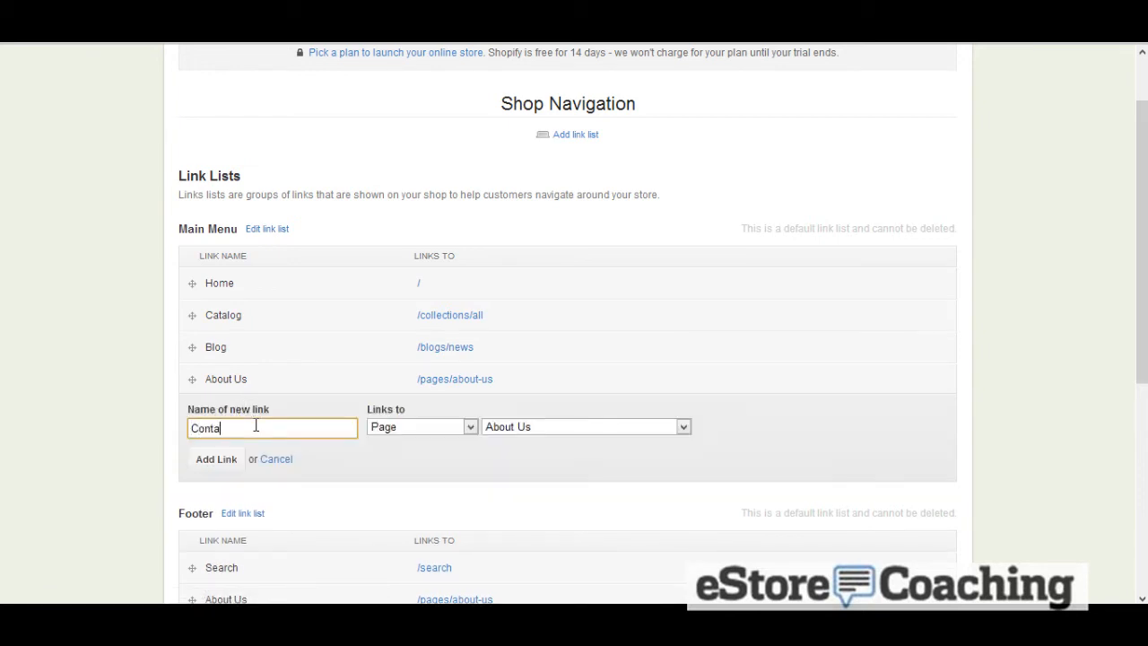
pyautogui.click(505, 429)
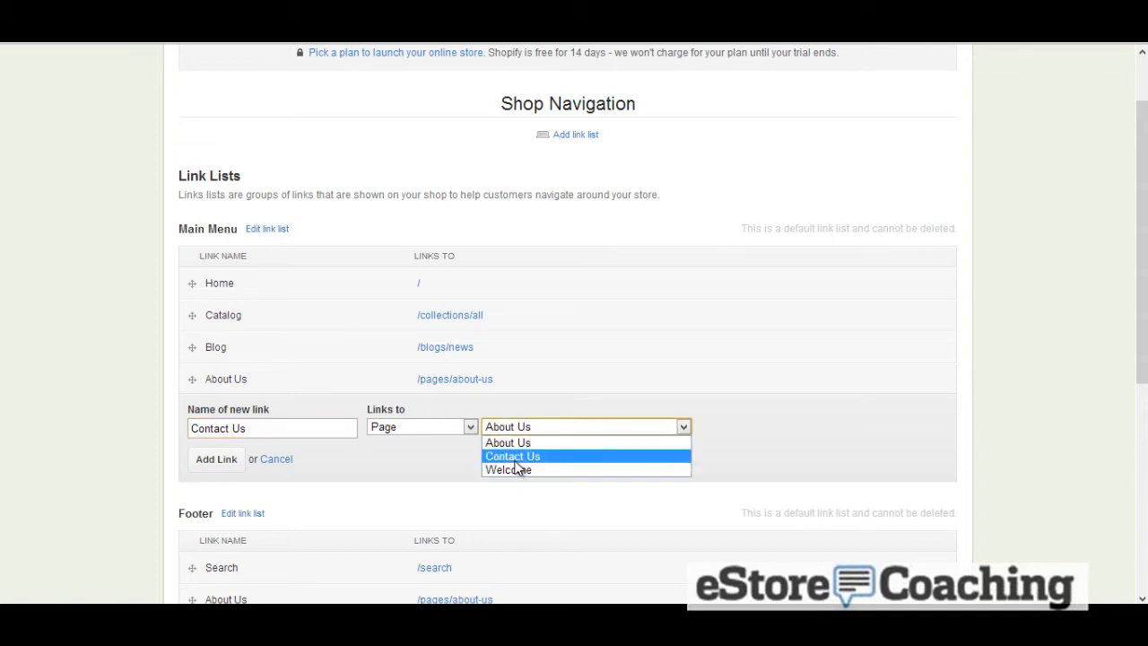
pyautogui.click(513, 456)
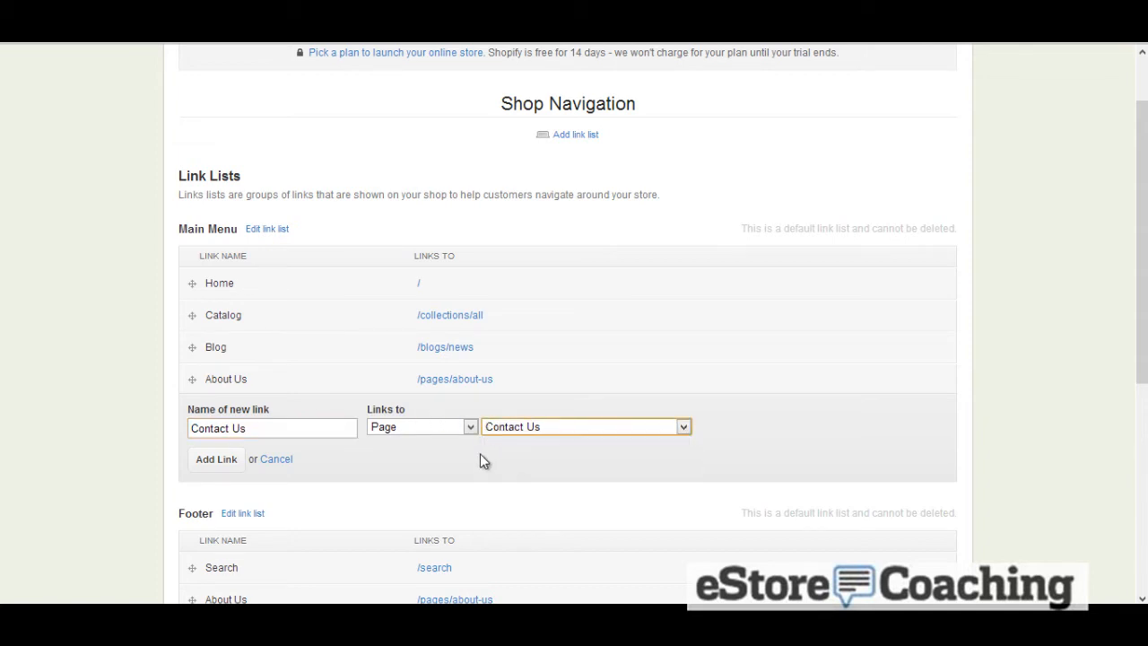
pyautogui.click(216, 459)
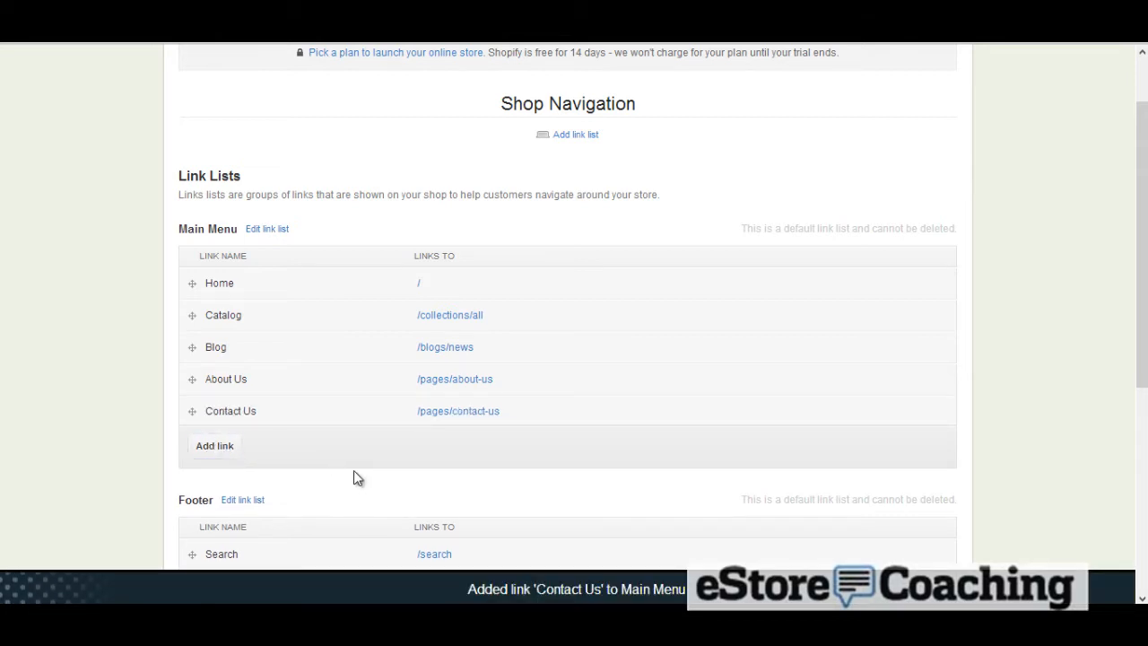
# Add a Footer link named Blog that points to the News blog
pyautogui.scroll(-1, 354, 476)
pyautogui.scroll(-1, 353, 470)
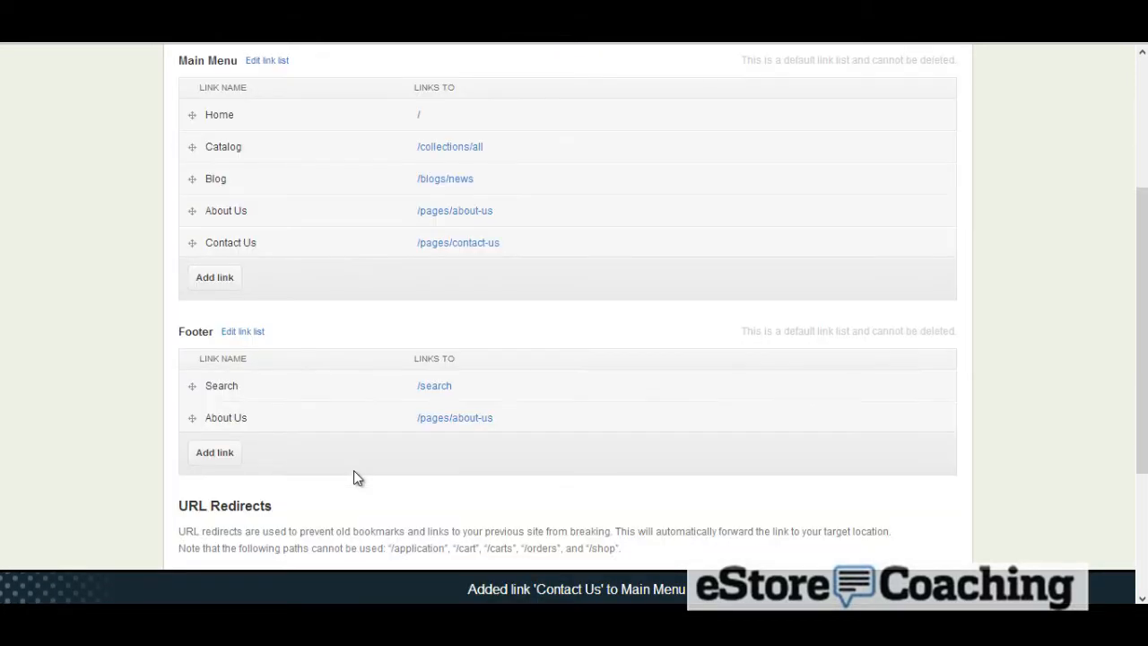
pyautogui.click(225, 458)
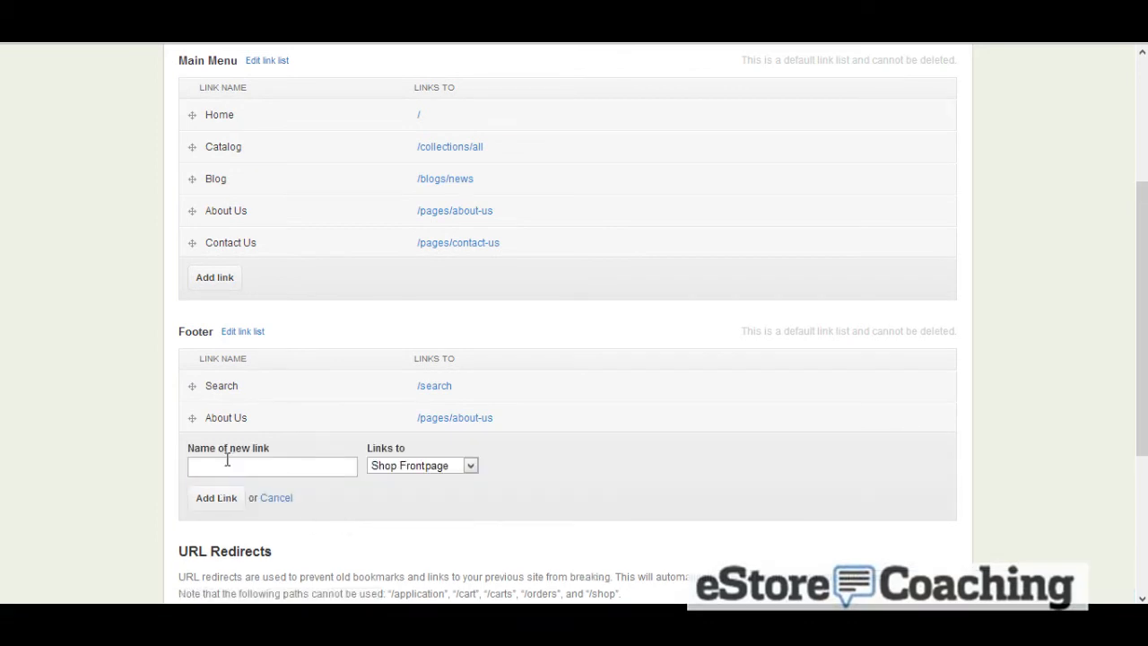
pyautogui.click(405, 465)
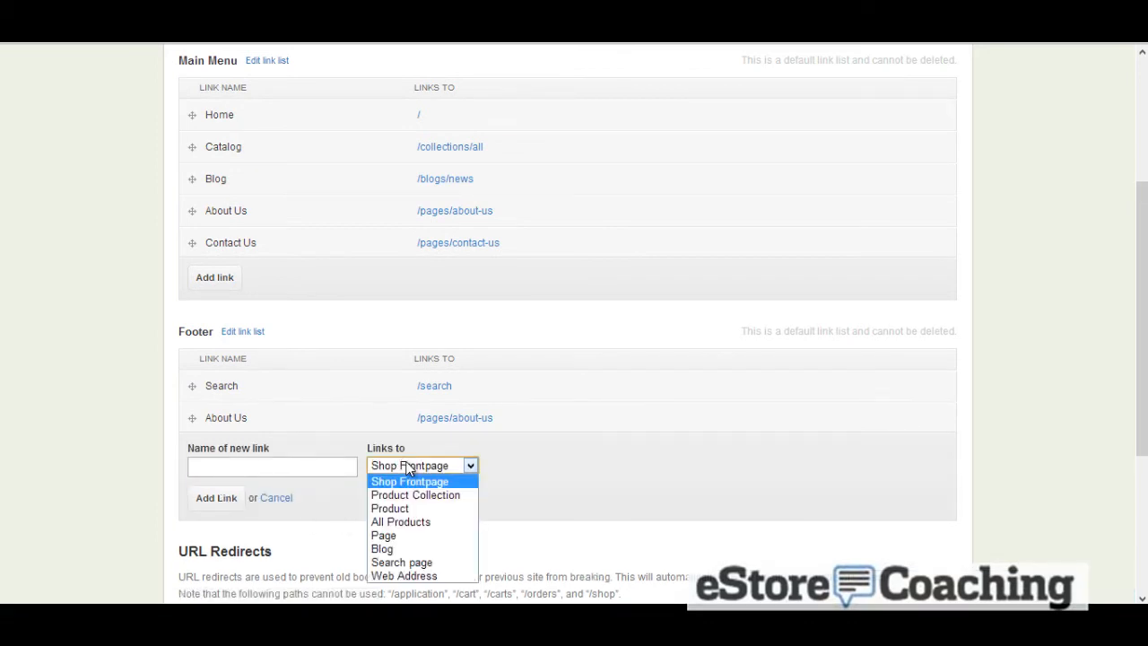
pyautogui.click(421, 549)
pyautogui.click(530, 470)
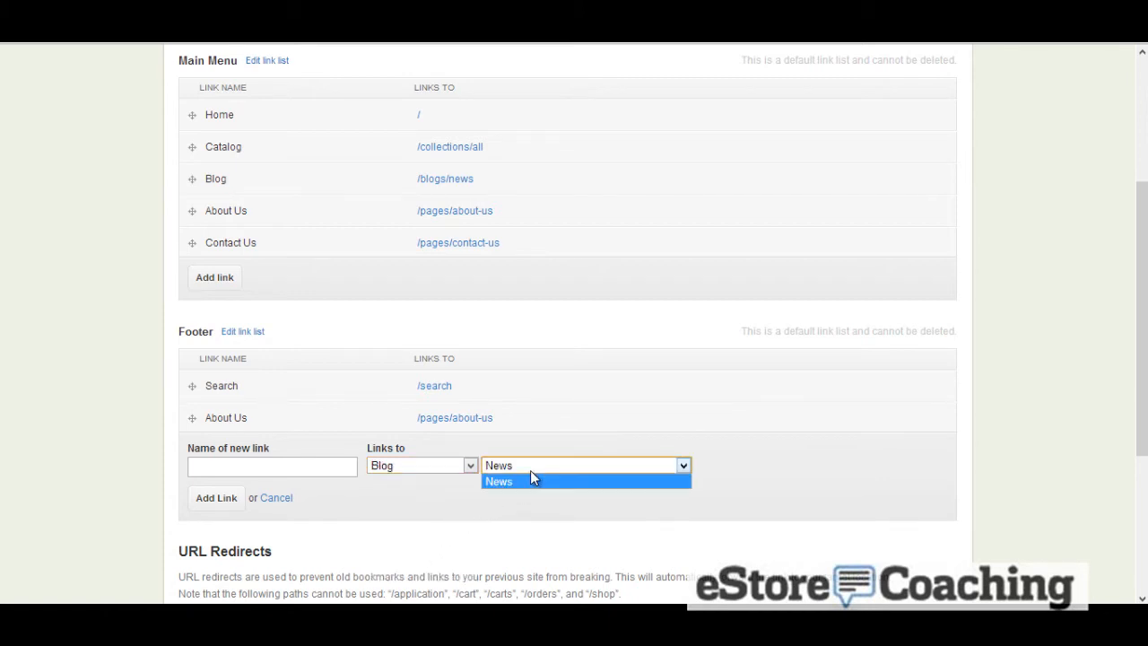
pyautogui.click(530, 470)
pyautogui.click(317, 467)
pyautogui.write('B')
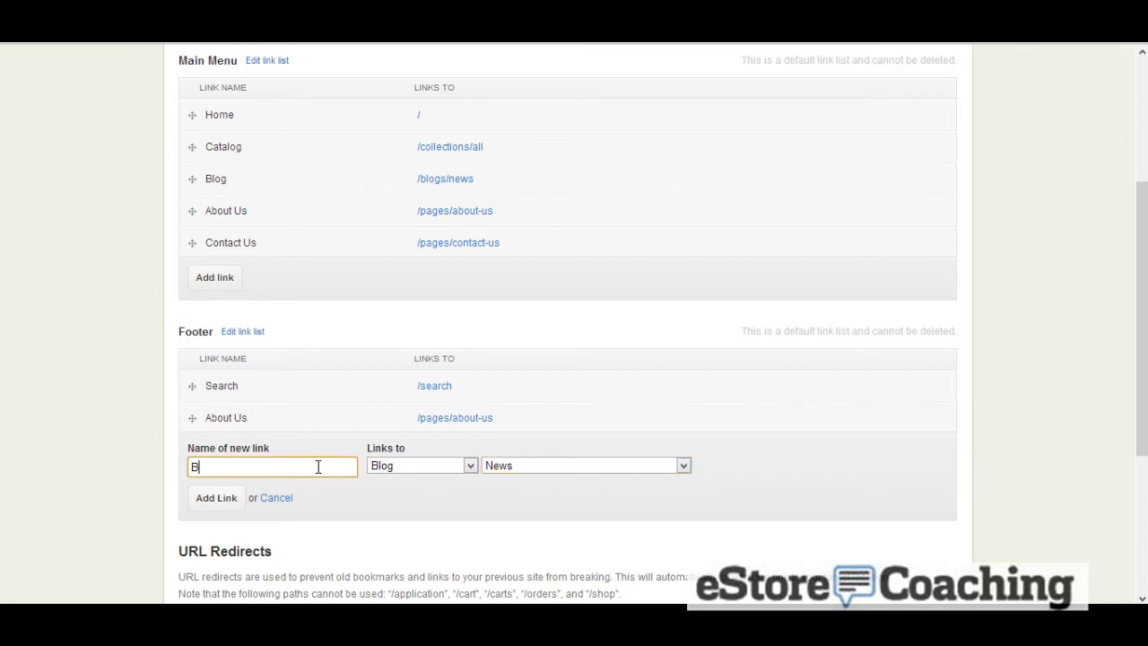
pyautogui.write('log')
pyautogui.click(248, 498)
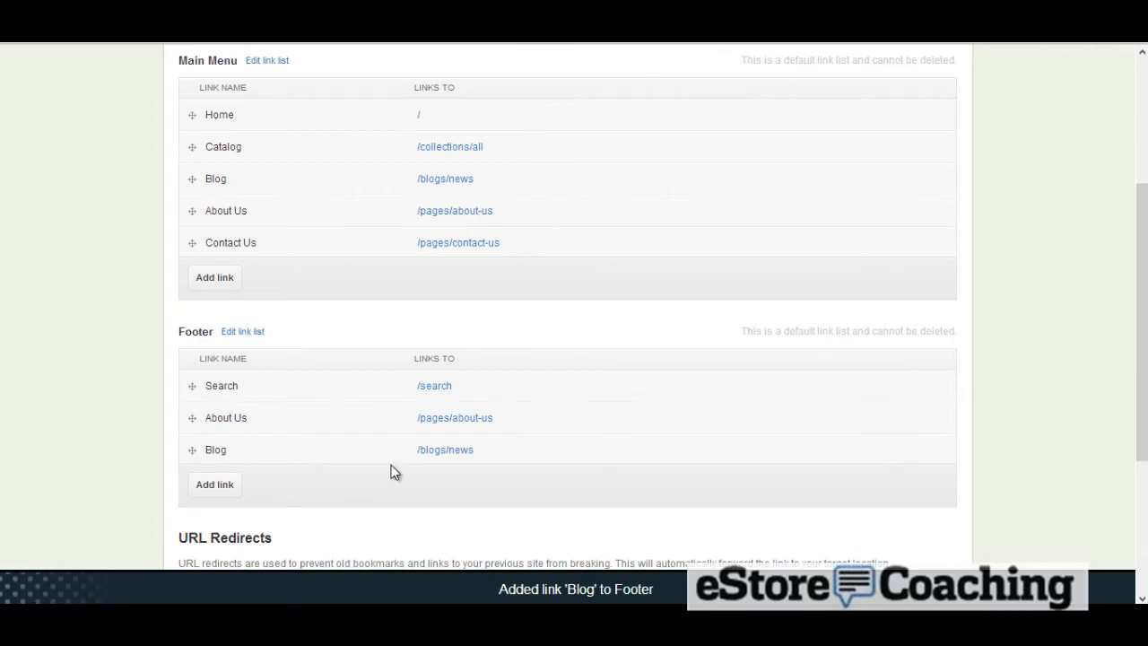
# Open Promotions and start a new discount code named NEWCOUPON
pyautogui.scroll(-3, 391, 467)
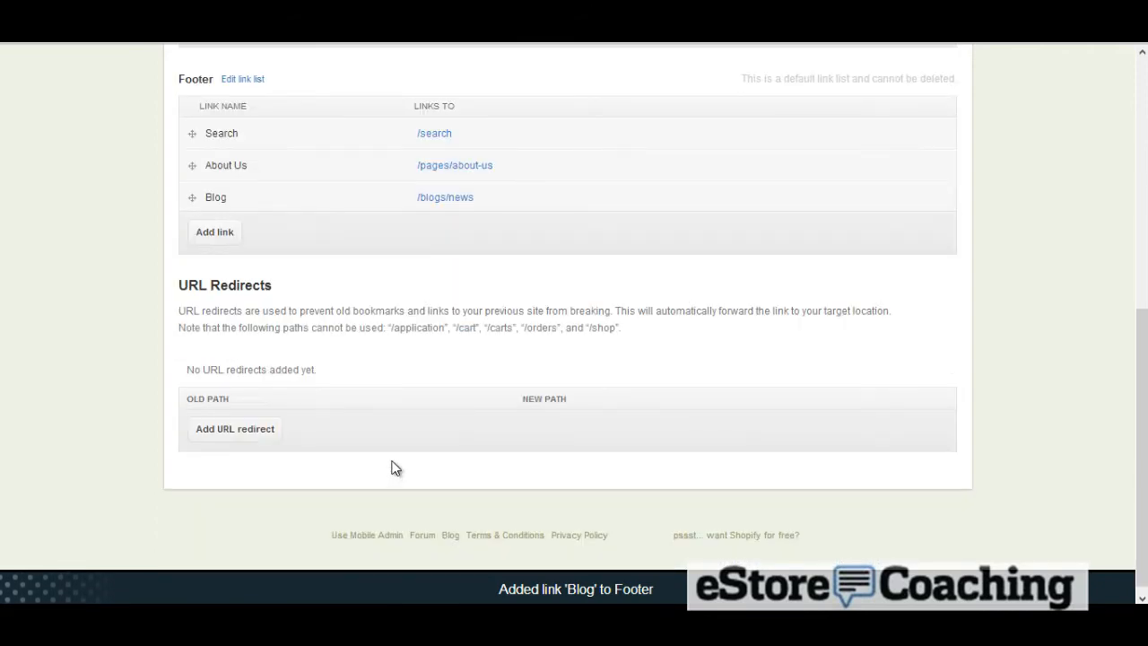
pyautogui.scroll(6, 391, 467)
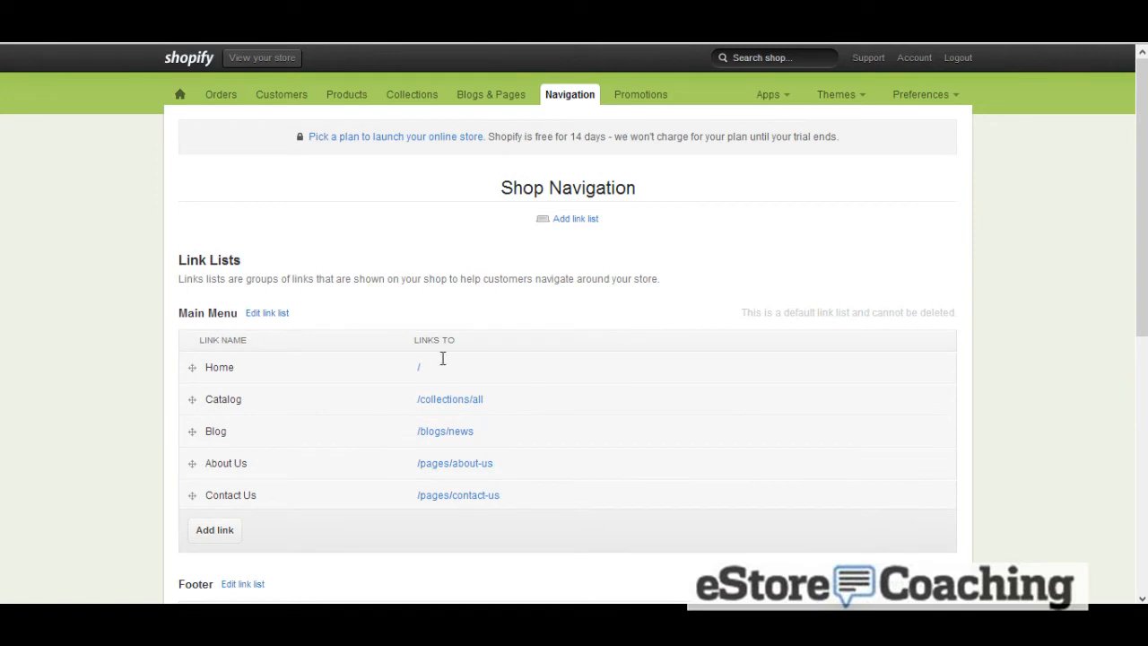
pyautogui.click(627, 96)
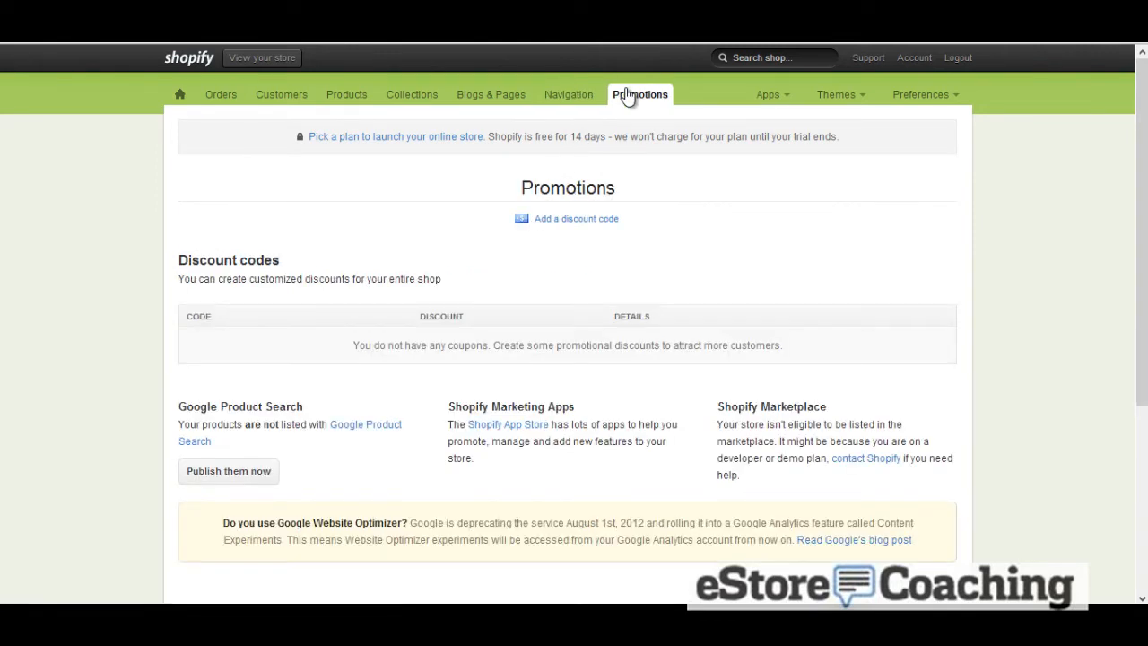
pyautogui.click(553, 222)
pyautogui.click(350, 316)
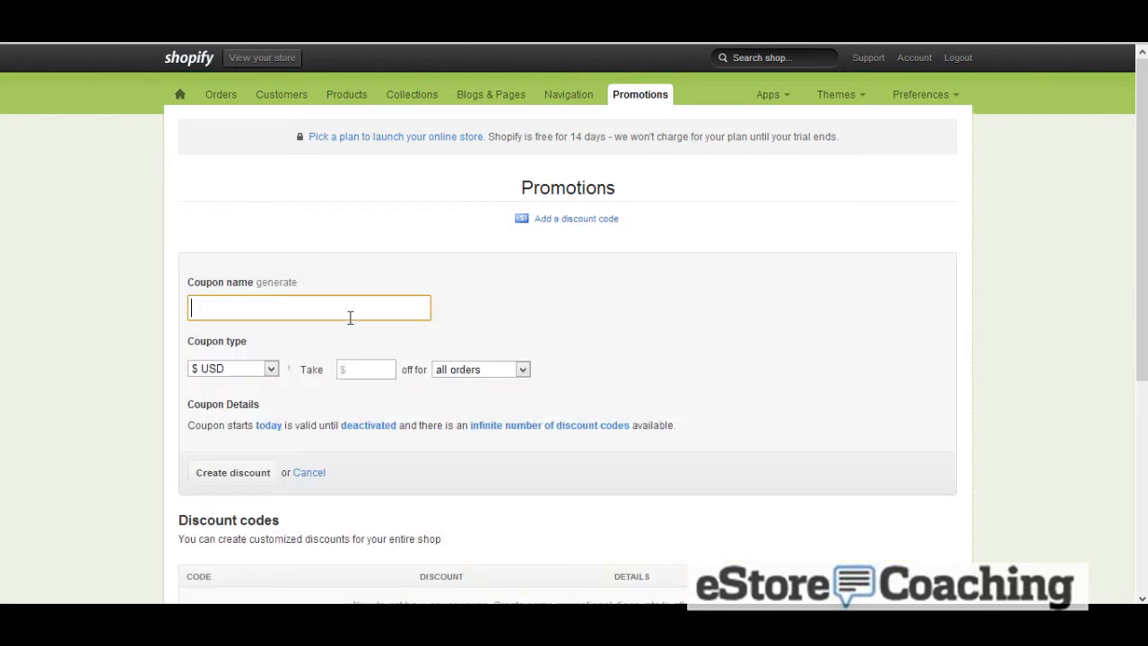
pyautogui.write('NEWCOU')
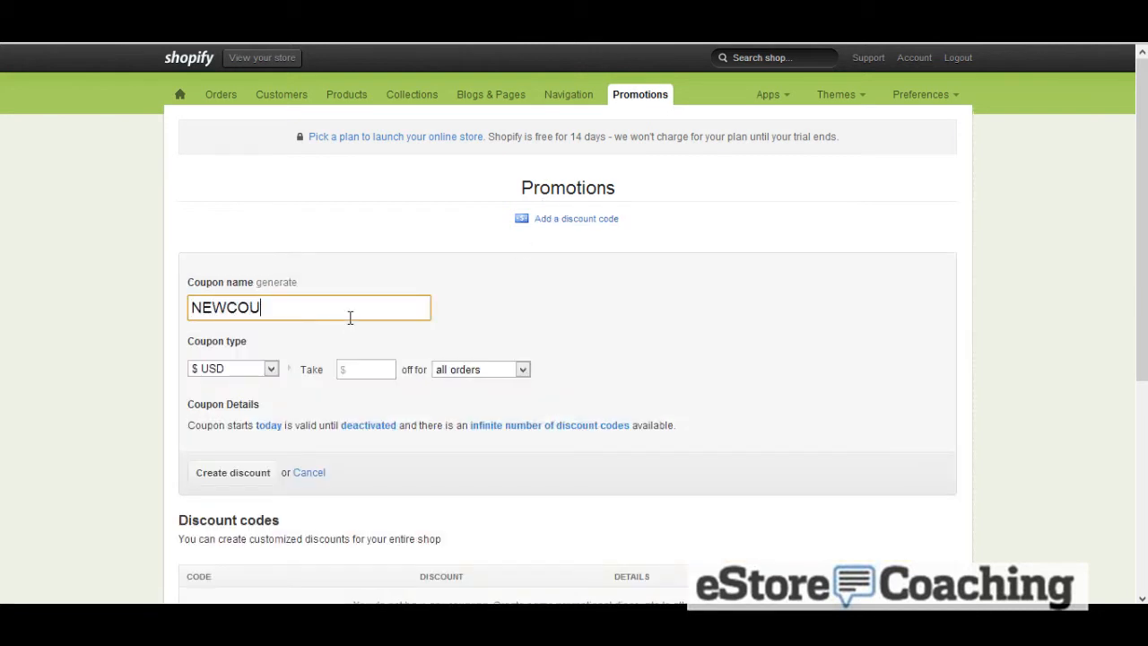
pyautogui.write('PON')
# Try a 10% percentage coupon for the Nike Line collection
pyautogui.click(271, 371)
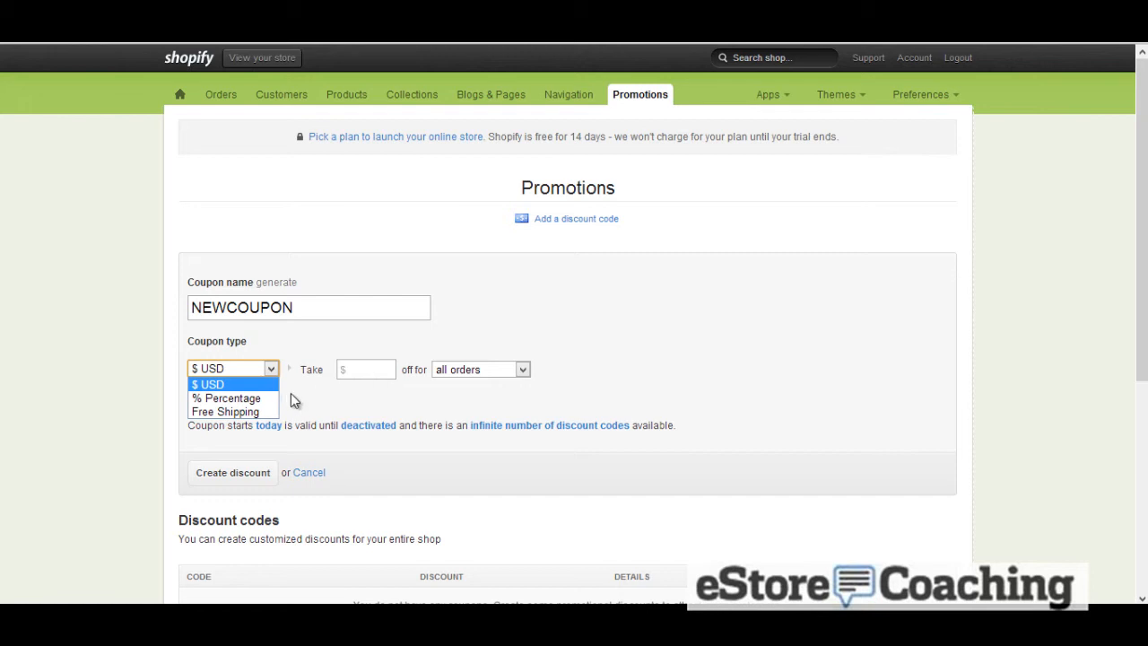
pyautogui.click(236, 403)
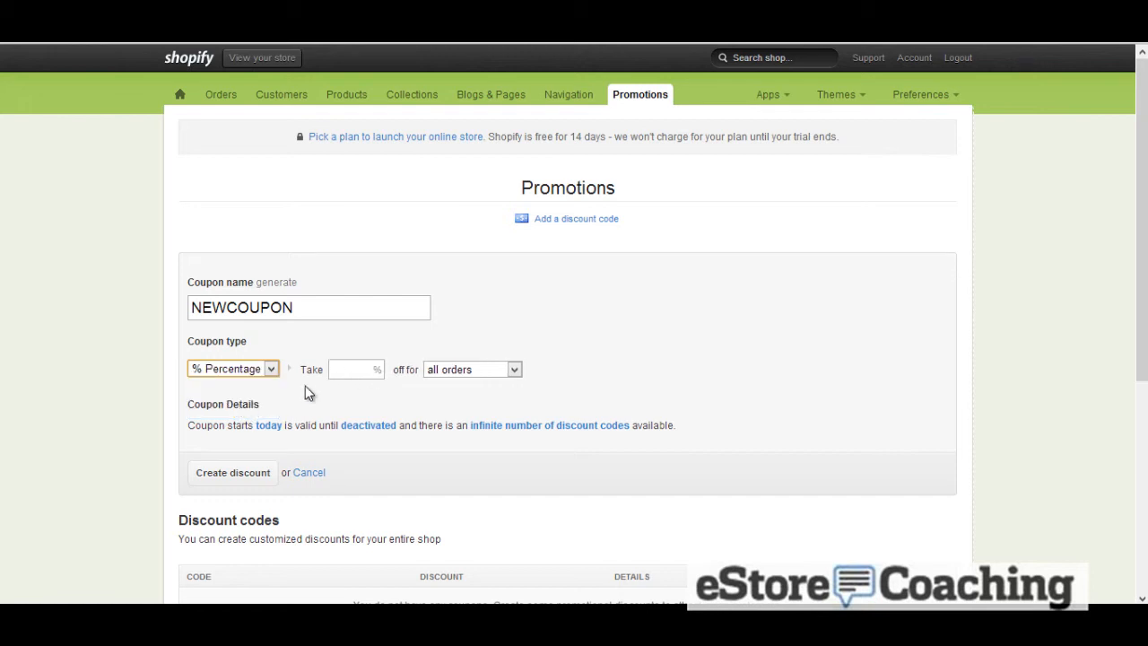
pyautogui.click(371, 371)
pyautogui.write('10')
pyautogui.click(452, 370)
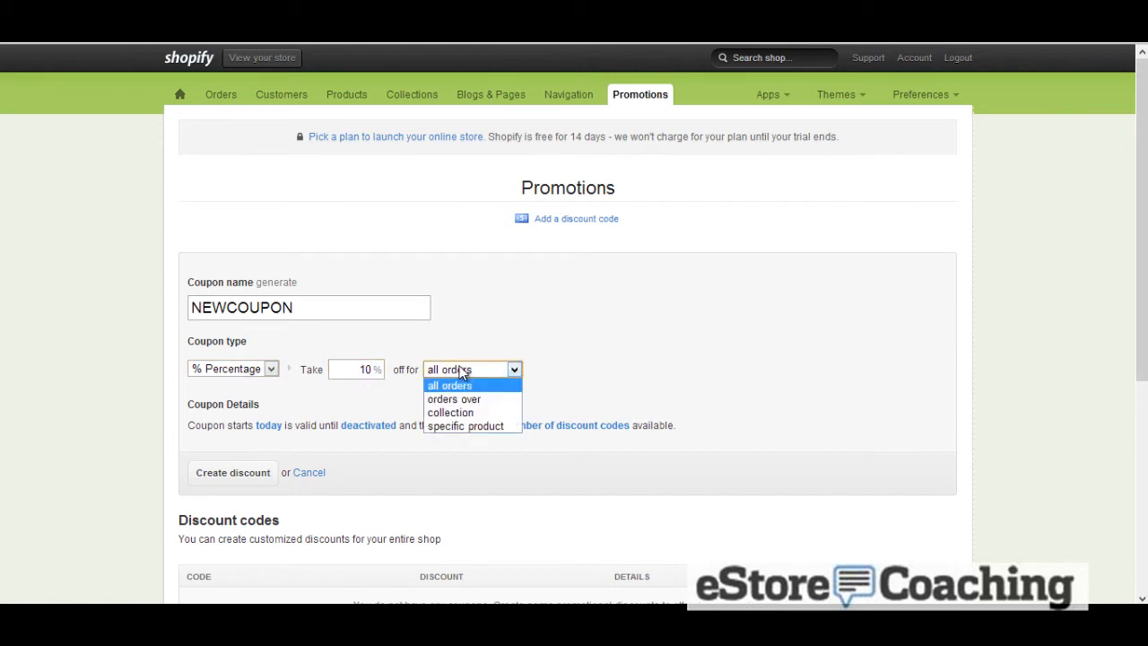
pyautogui.click(467, 412)
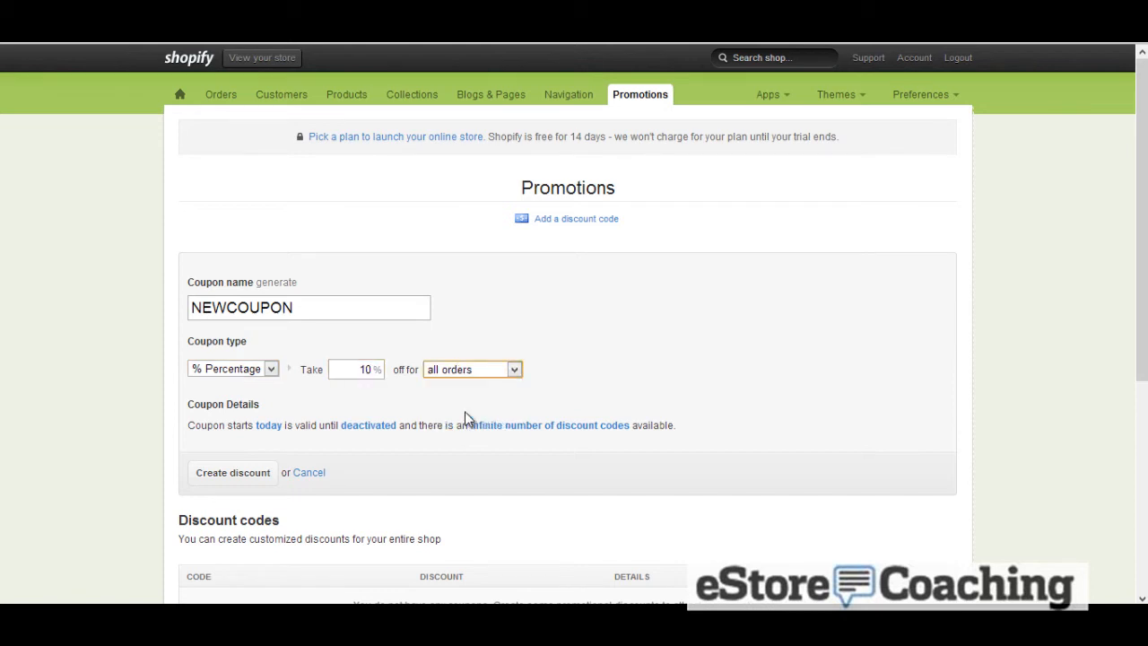
pyautogui.click(545, 377)
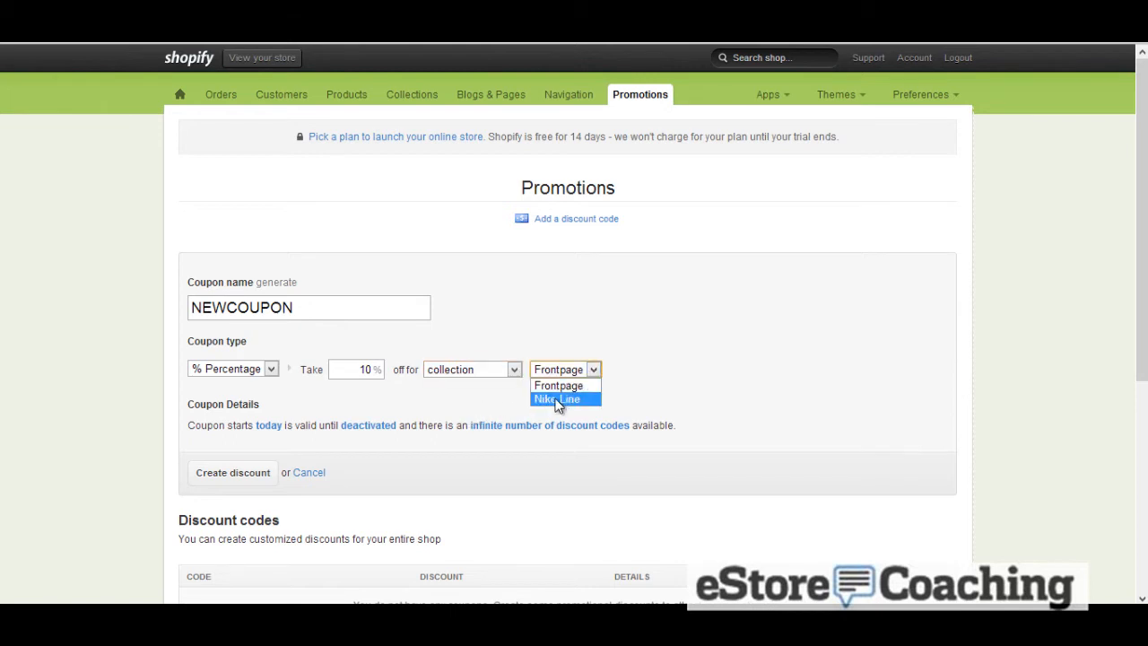
pyautogui.click(553, 397)
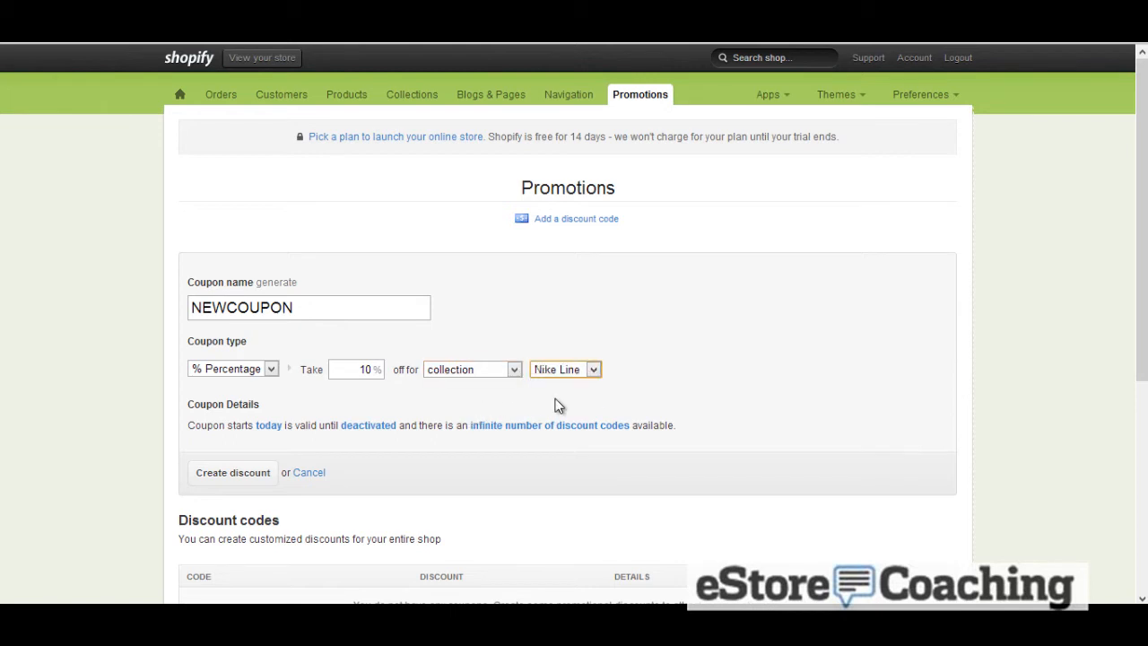
# Switch the coupon type to Free Shipping and check which countries it can apply to
pyautogui.click(270, 370)
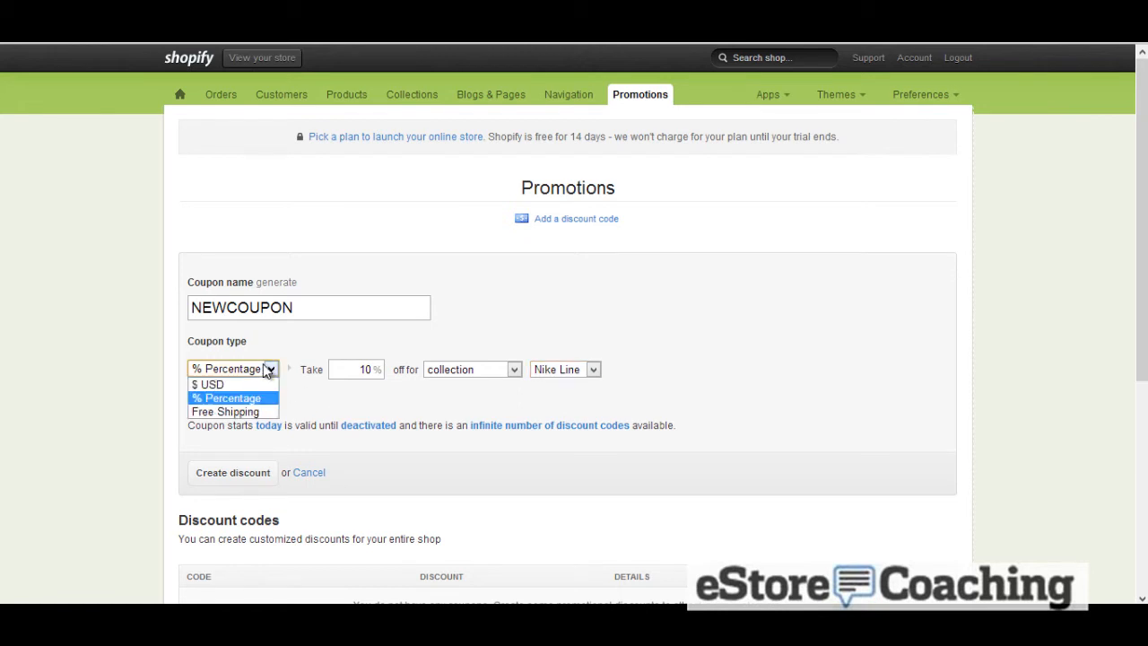
pyautogui.click(250, 413)
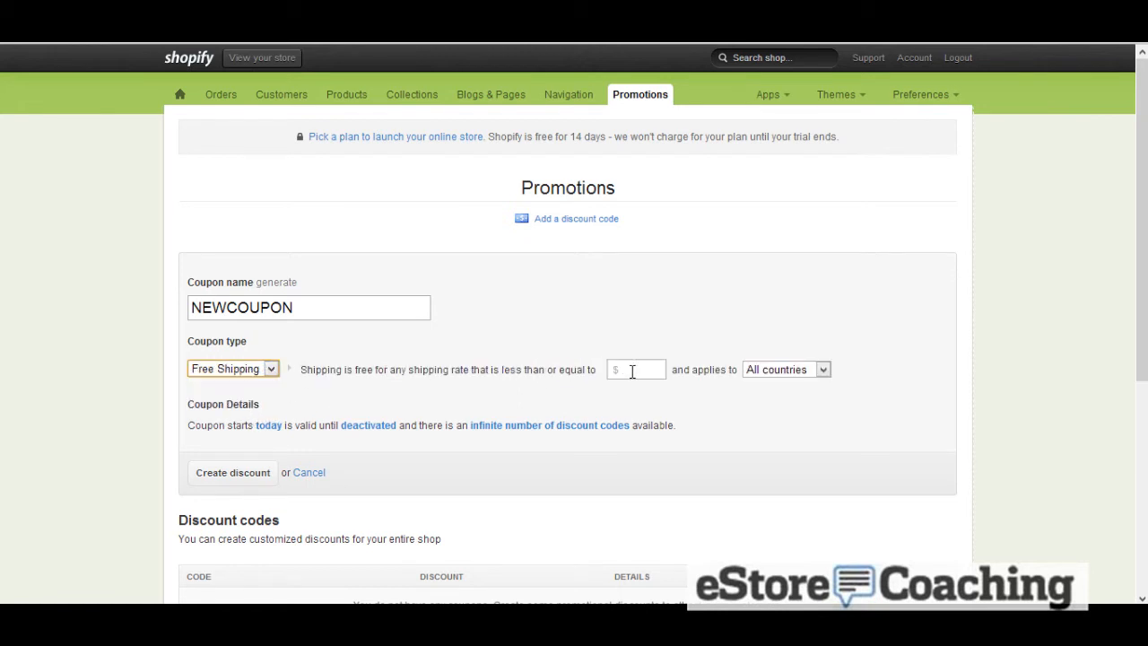
pyautogui.click(749, 375)
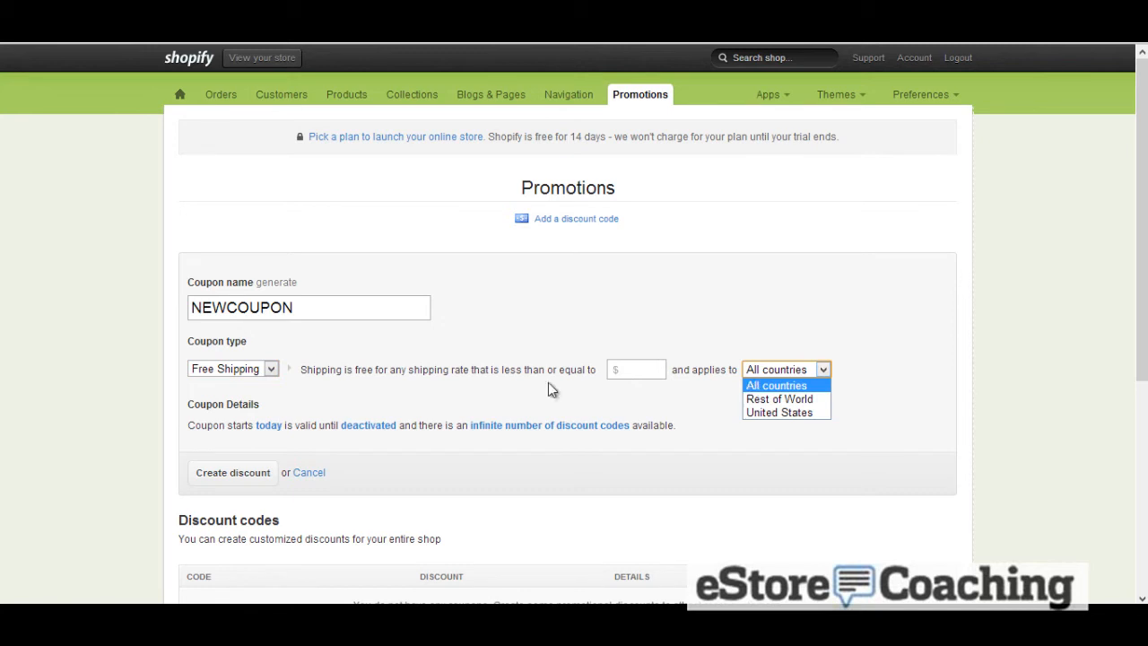
pyautogui.click(363, 394)
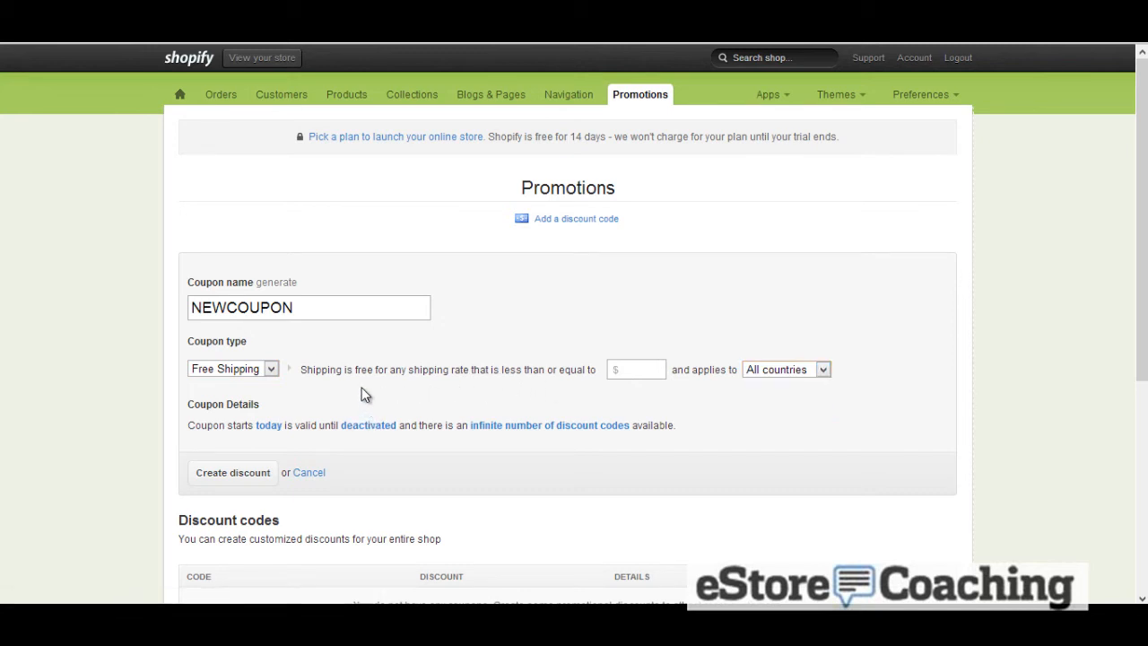
# Make the coupon $10 USD off orders over 50 and create the discount
pyautogui.click(252, 368)
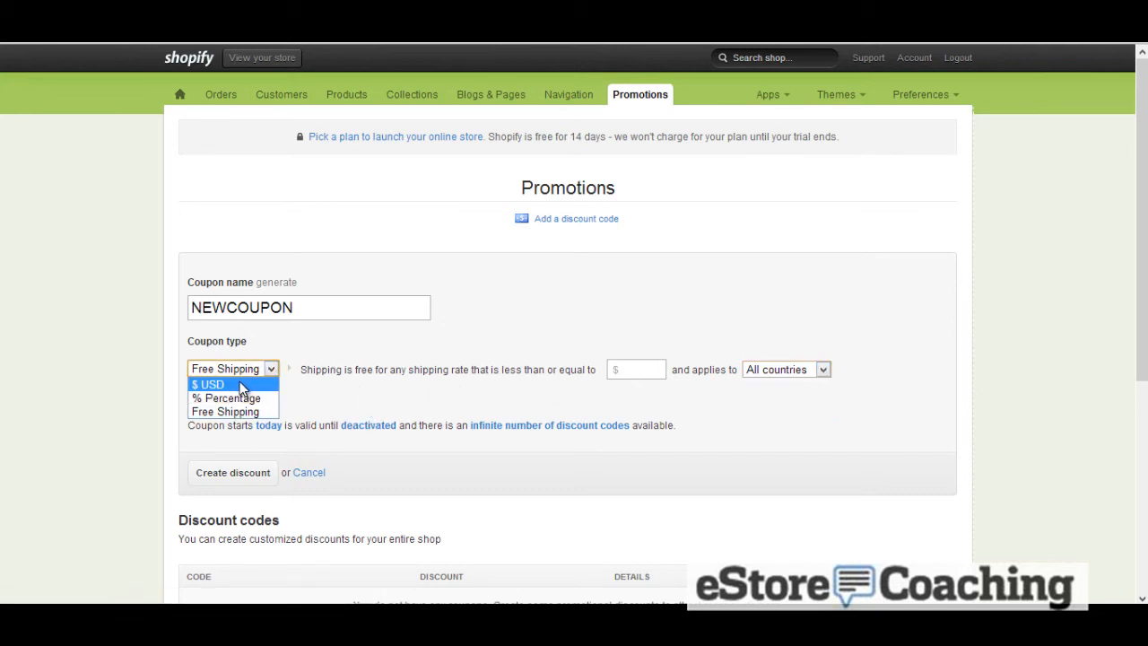
pyautogui.click(240, 378)
pyautogui.click(359, 368)
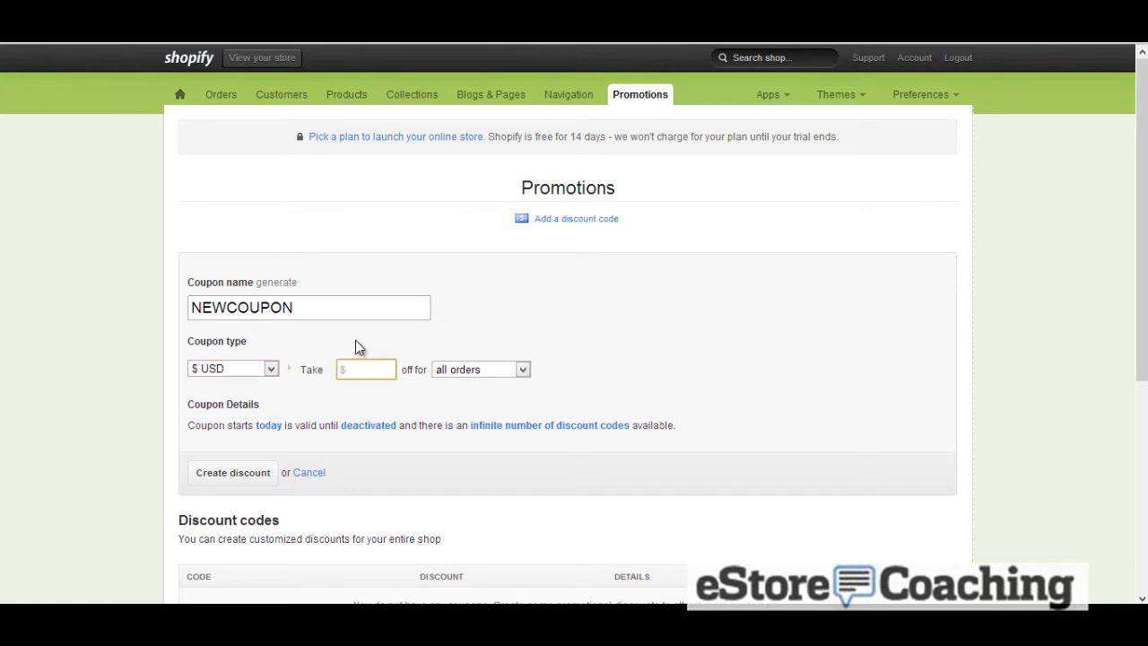
pyautogui.write('10')
pyautogui.click(477, 374)
pyautogui.click(484, 397)
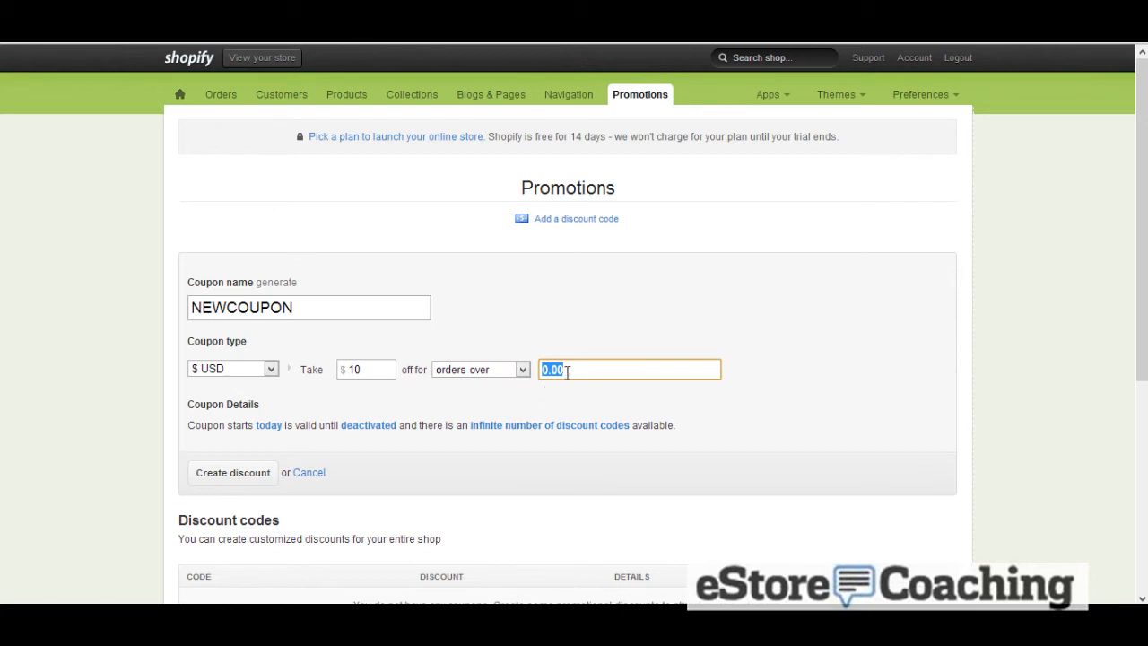
pyautogui.write('50')
pyautogui.click(574, 395)
pyautogui.scroll(-1, 651, 394)
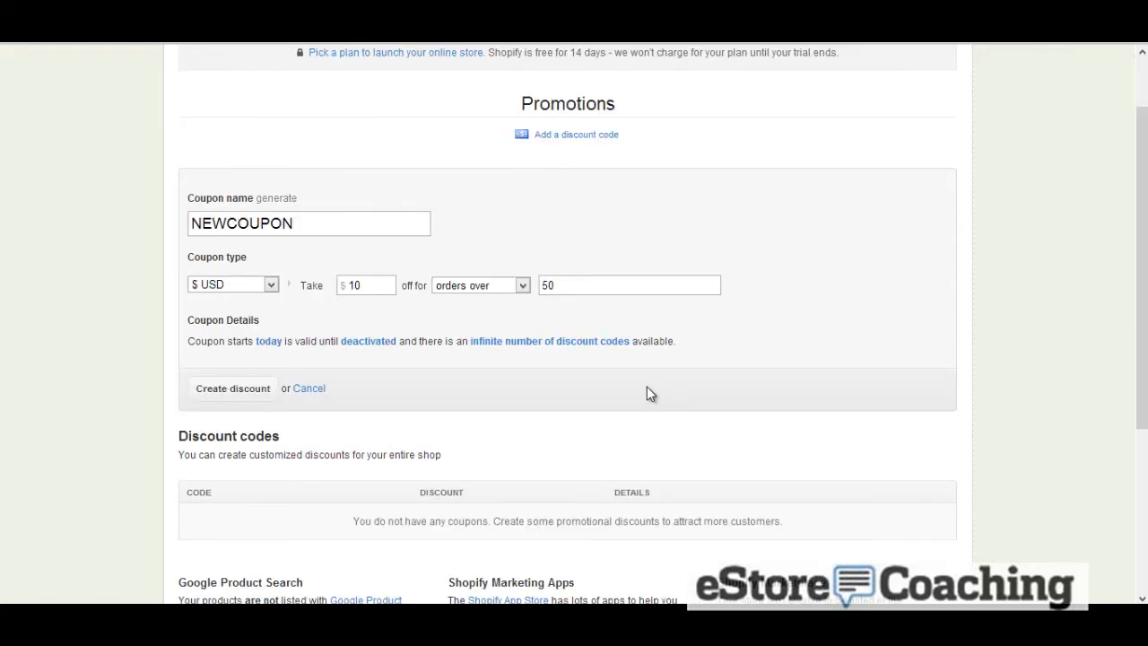
pyautogui.click(238, 388)
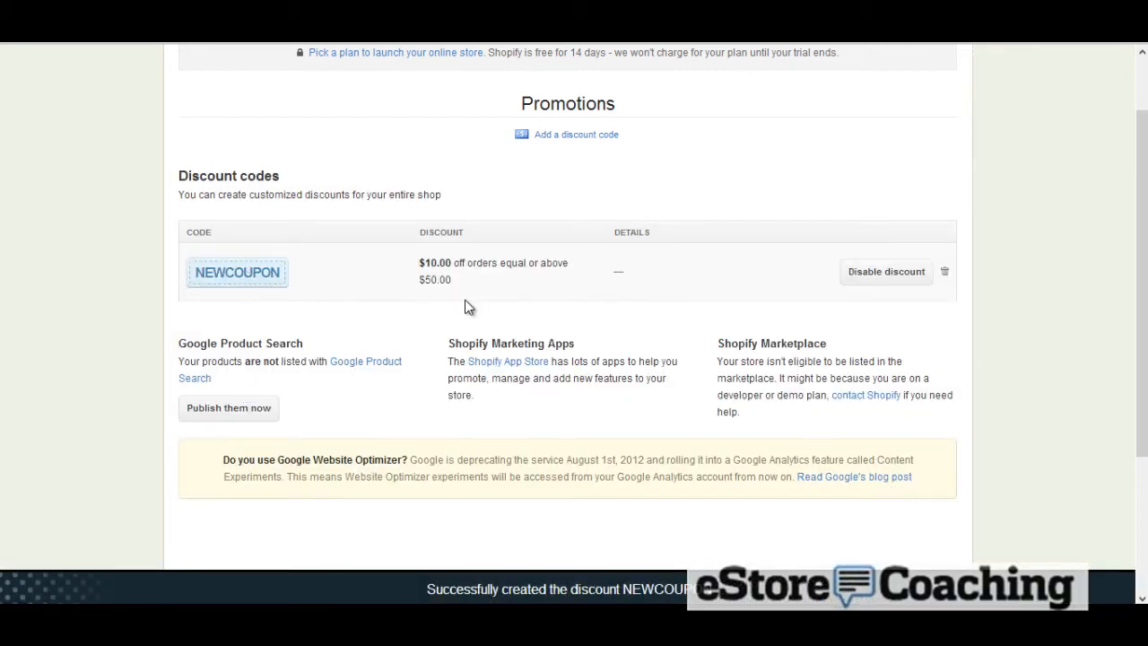
# Try publishing the products to Google Product Search, then back out of the Google access request
pyautogui.scroll(1, 464, 306)
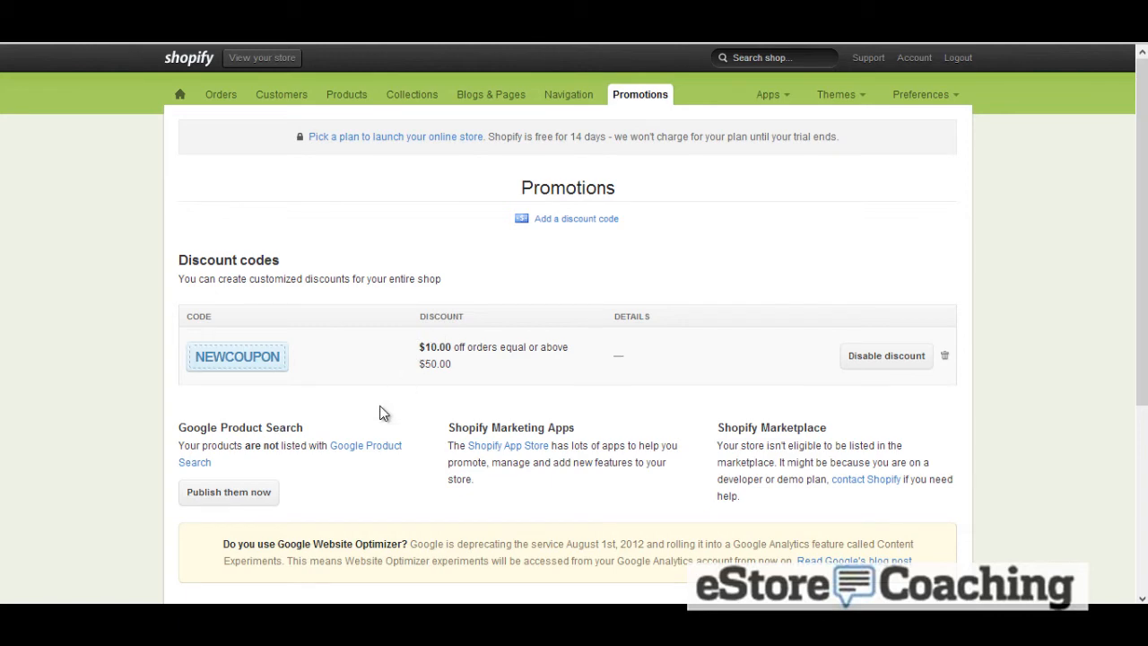
pyautogui.click(269, 491)
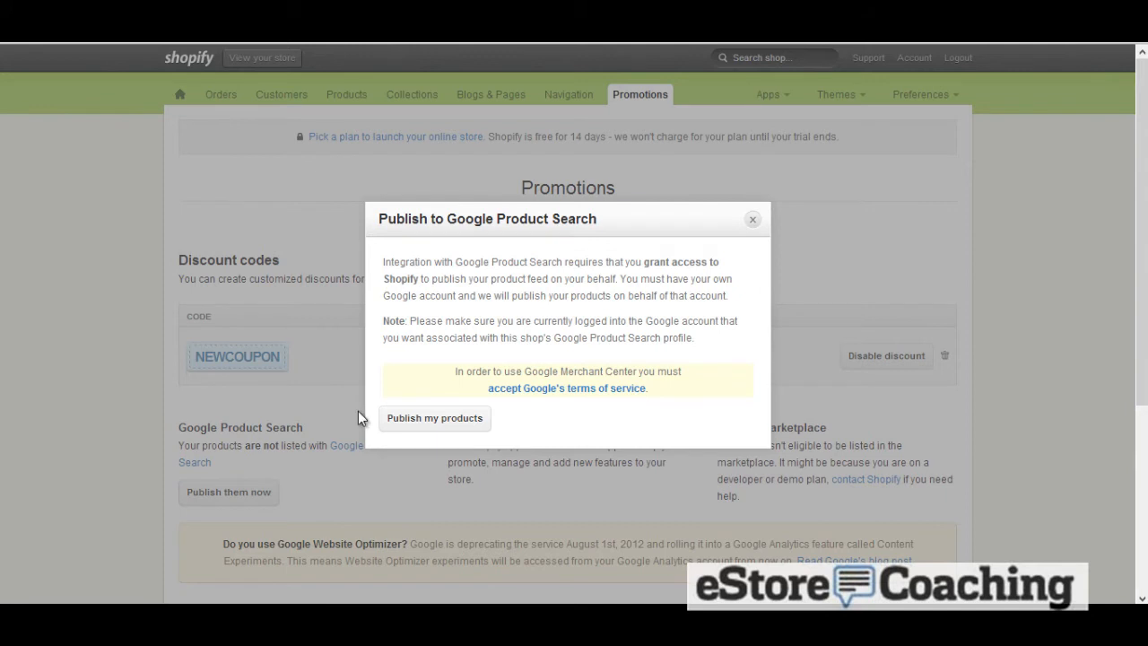
pyautogui.click(430, 418)
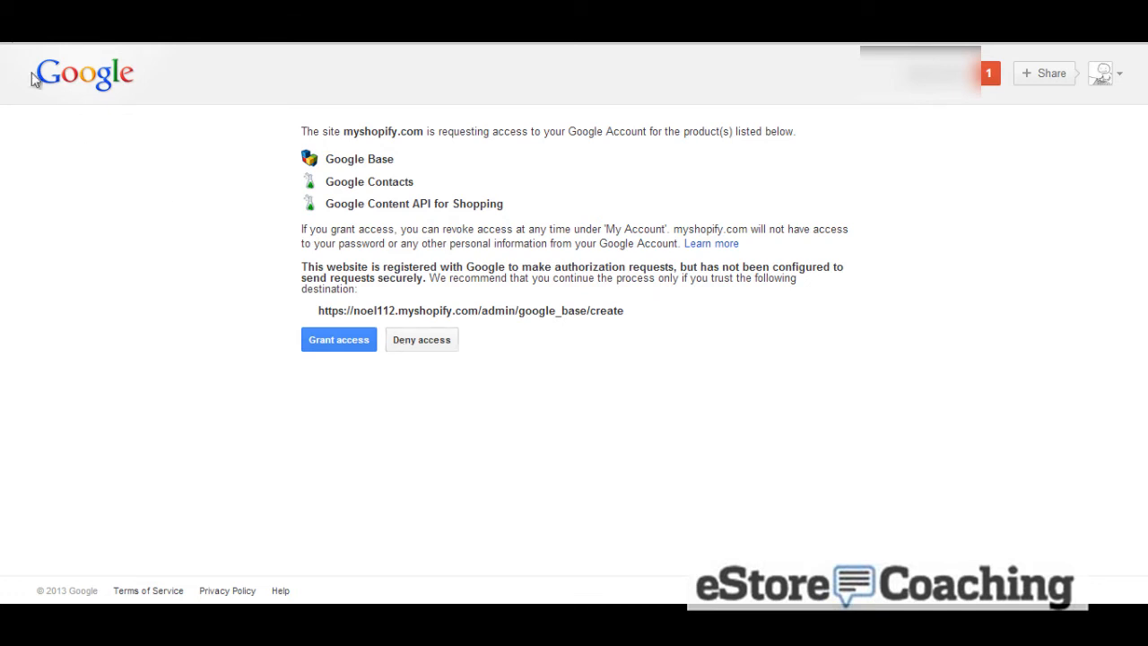
pyautogui.click(20, 45)
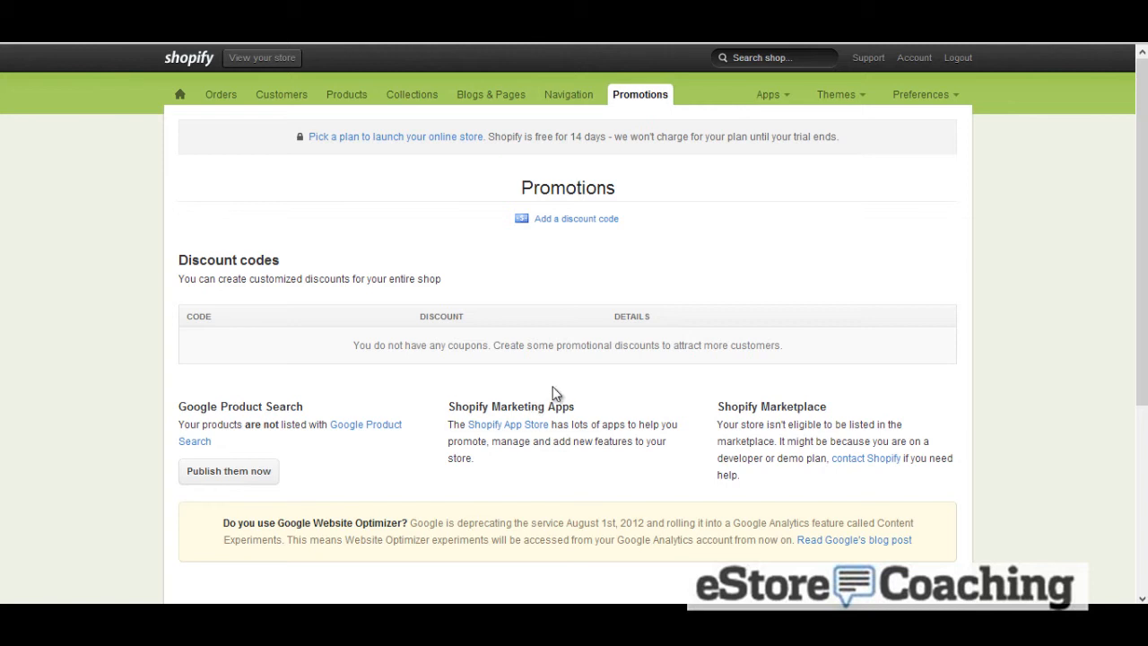
# Browse the Shopify App Store and open the Quantity Breaks app's details
pyautogui.moveTo(781, 100)
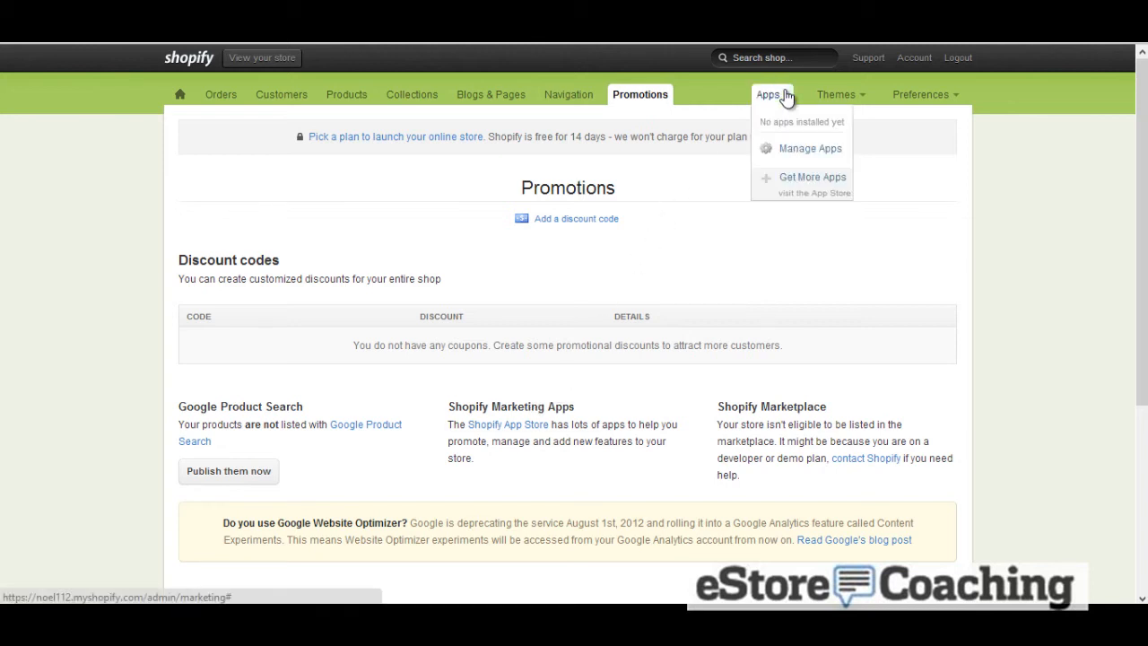
pyautogui.click(805, 178)
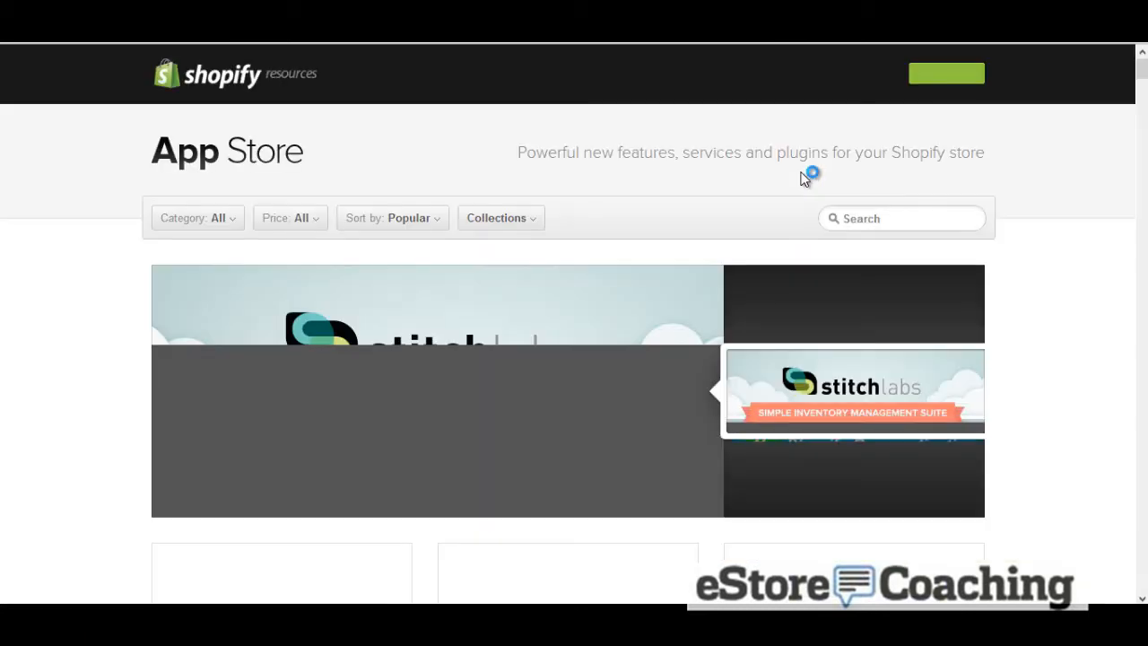
pyautogui.scroll(-4, 804, 177)
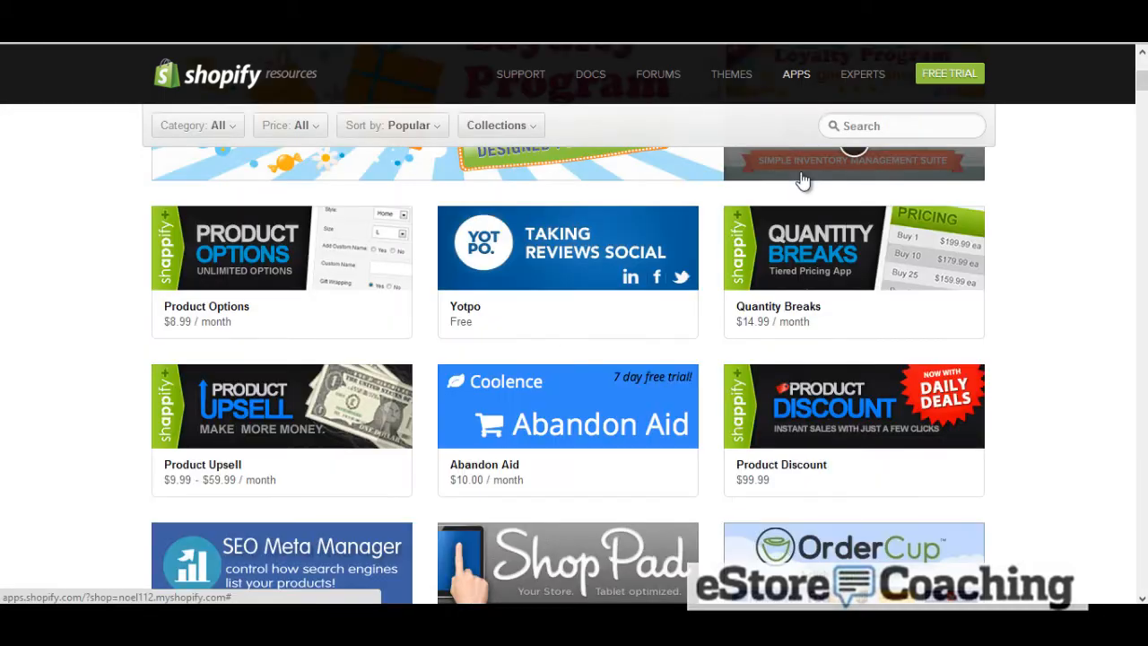
pyautogui.scroll(-2, 812, 184)
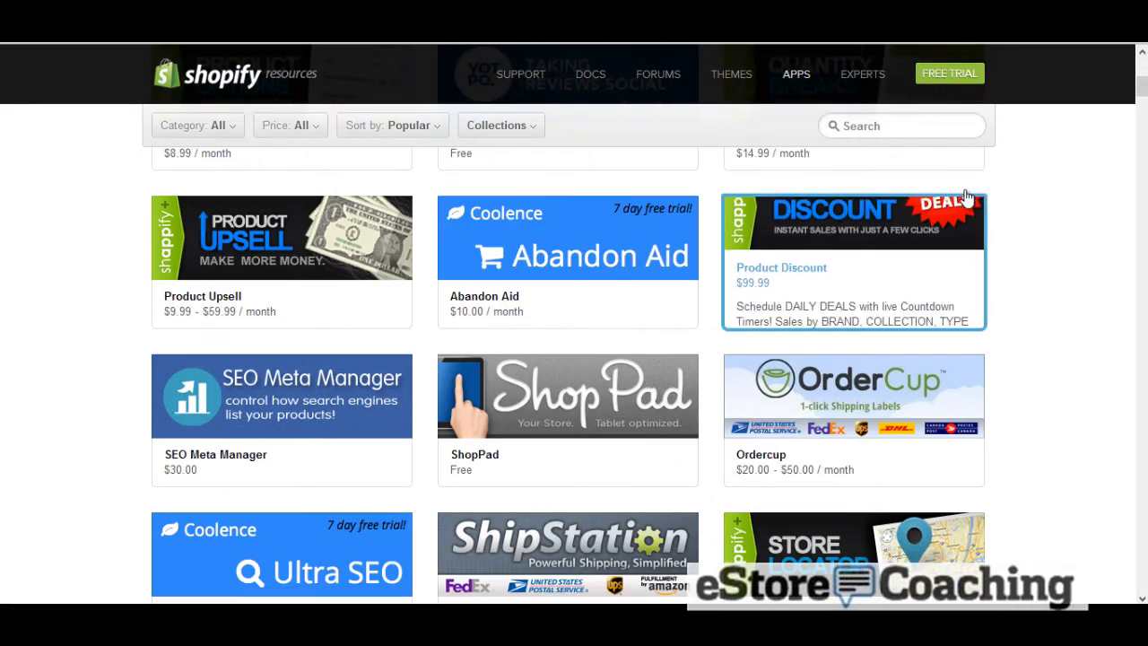
pyautogui.scroll(-3, 984, 201)
pyautogui.scroll(-3, 983, 201)
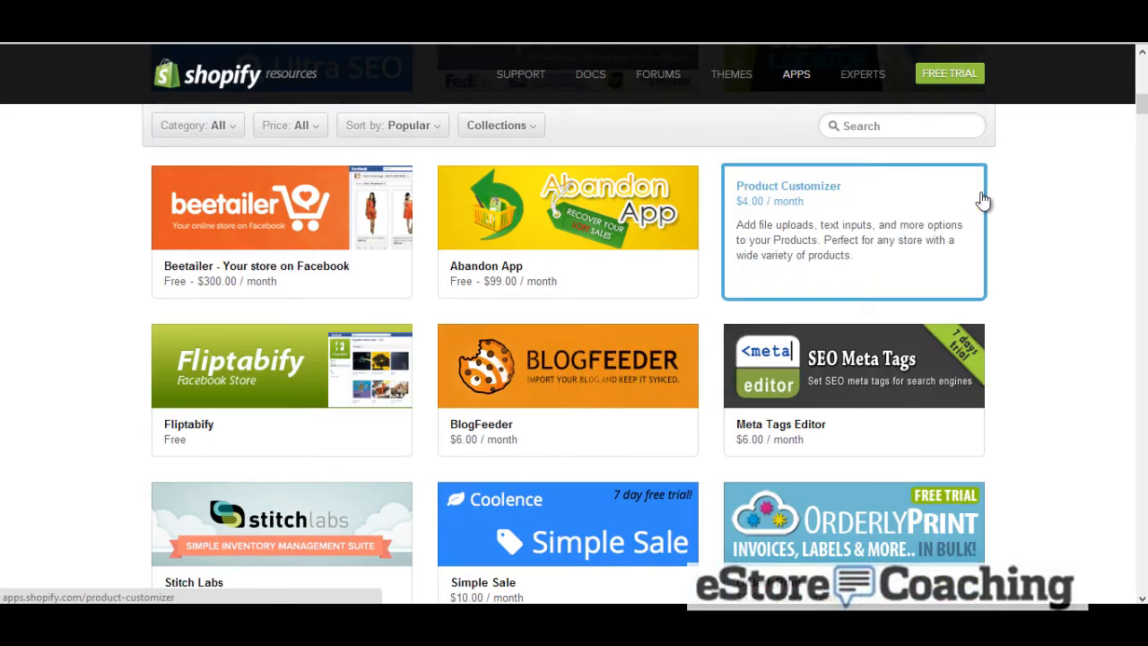
pyautogui.scroll(-3, 983, 201)
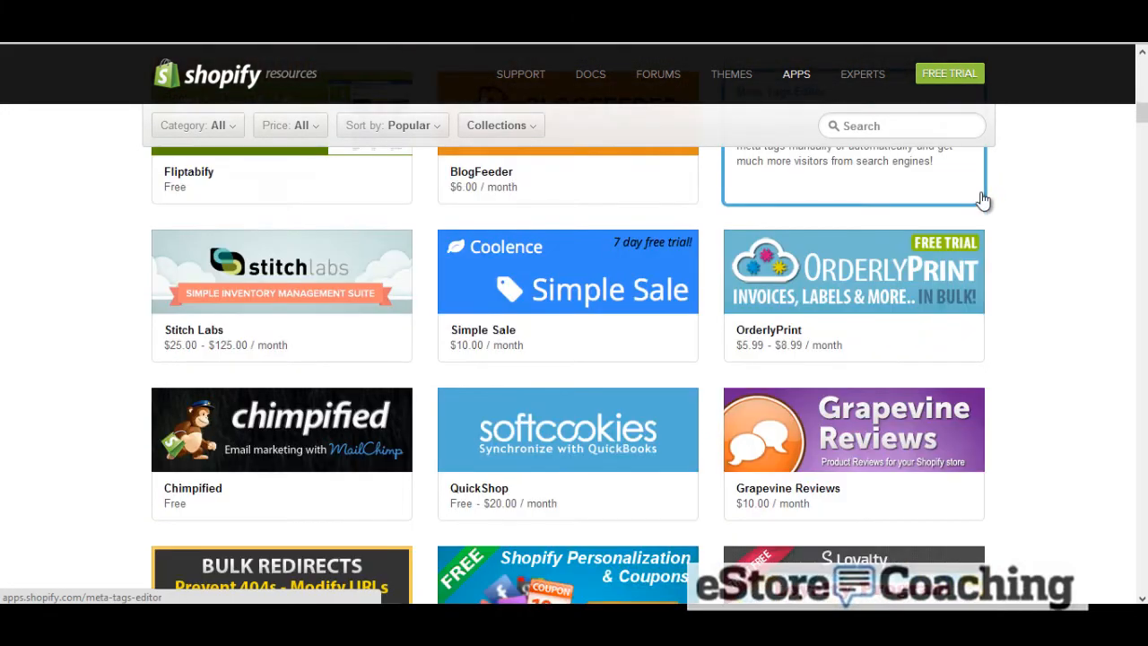
pyautogui.scroll(-2, 984, 201)
pyautogui.scroll(10, 983, 201)
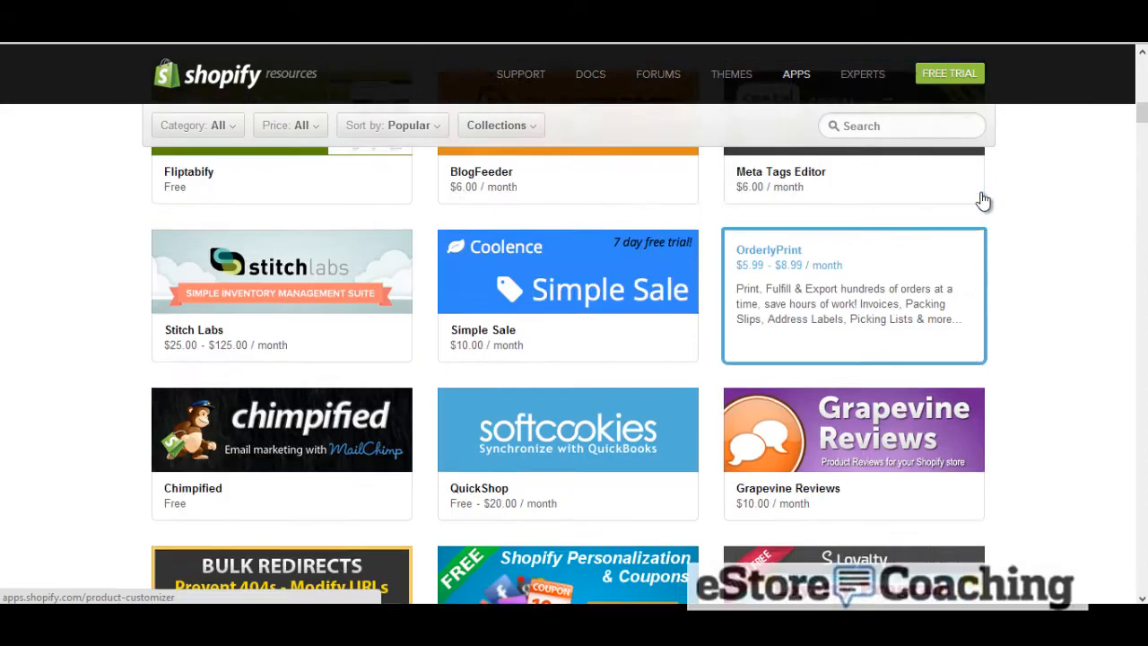
pyautogui.scroll(1, 1011, 212)
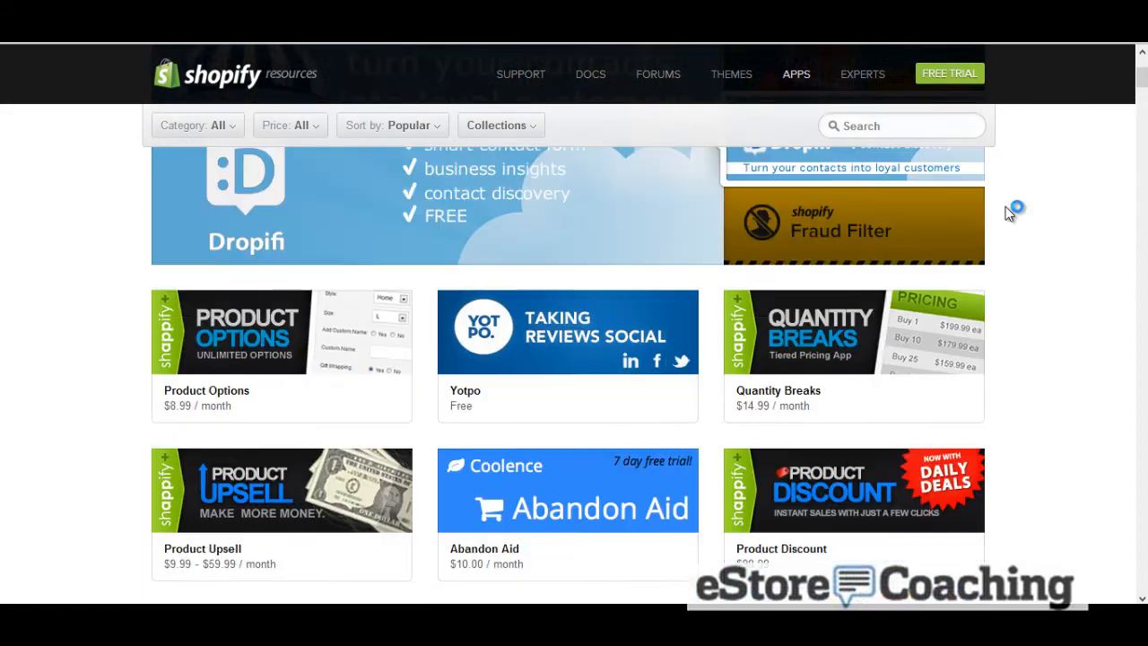
pyautogui.click(872, 316)
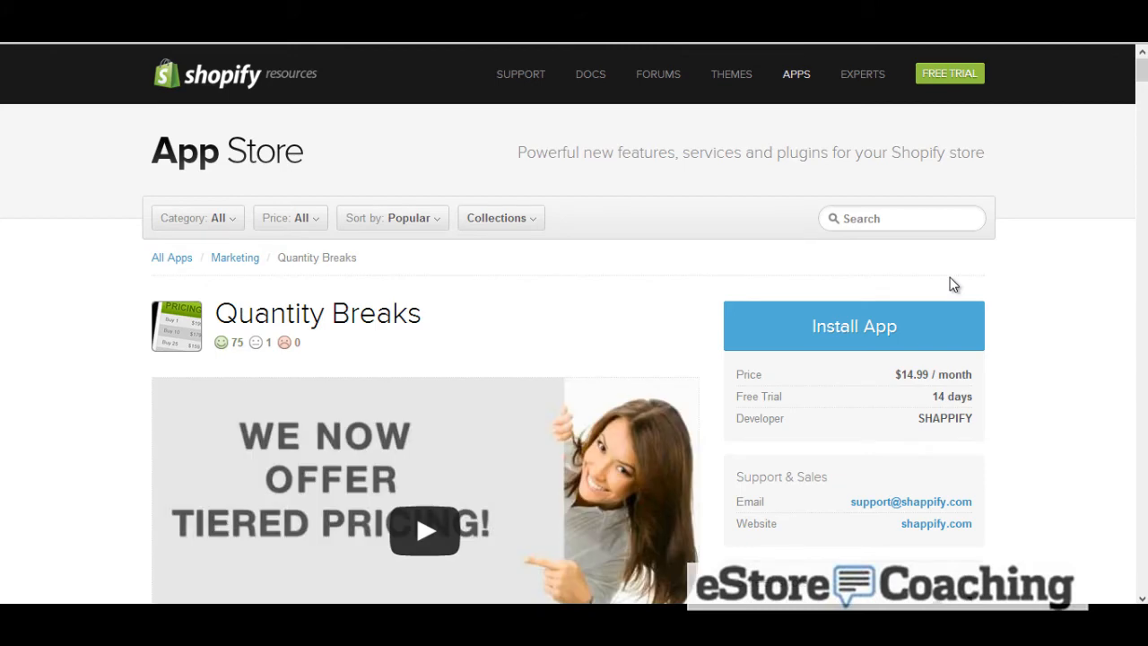
pyautogui.scroll(-5, 954, 284)
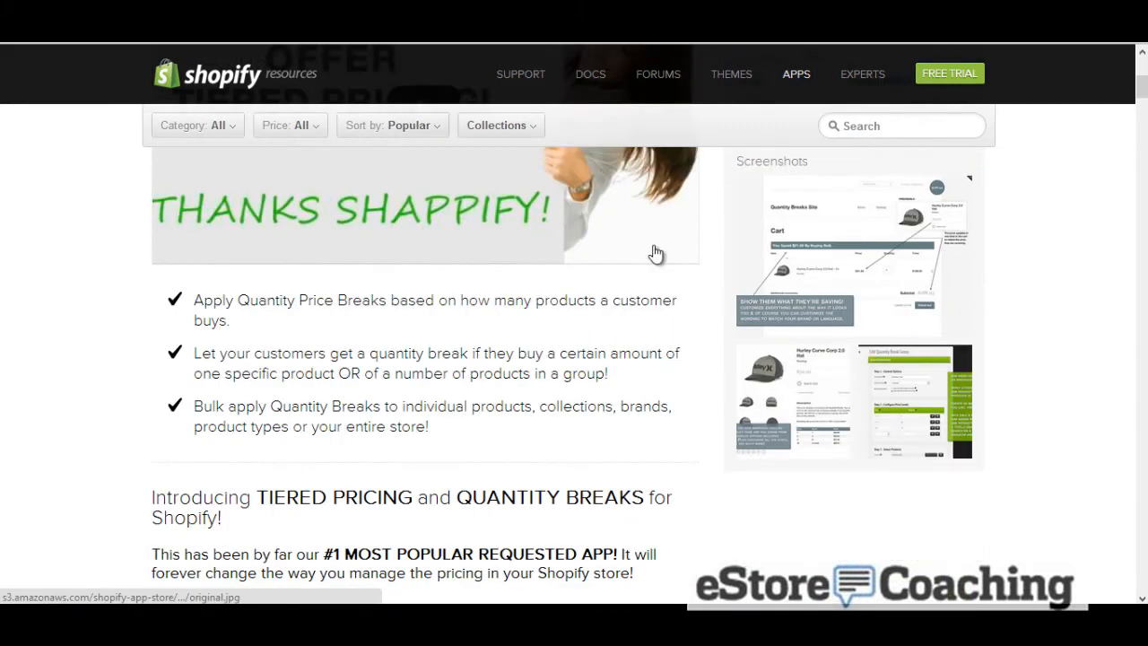
# Return to the store admin, open the radiance theme settings and choose the eStore Coaching example image as the header's custom logo
pyautogui.rightClick(22, 45)
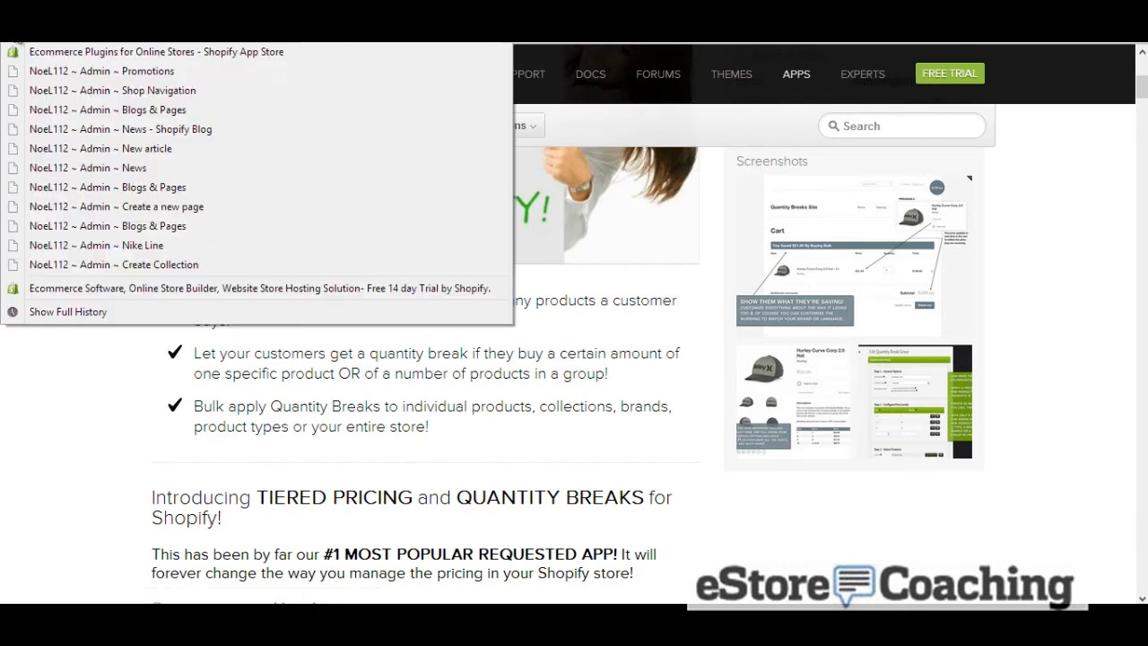
pyautogui.click(54, 90)
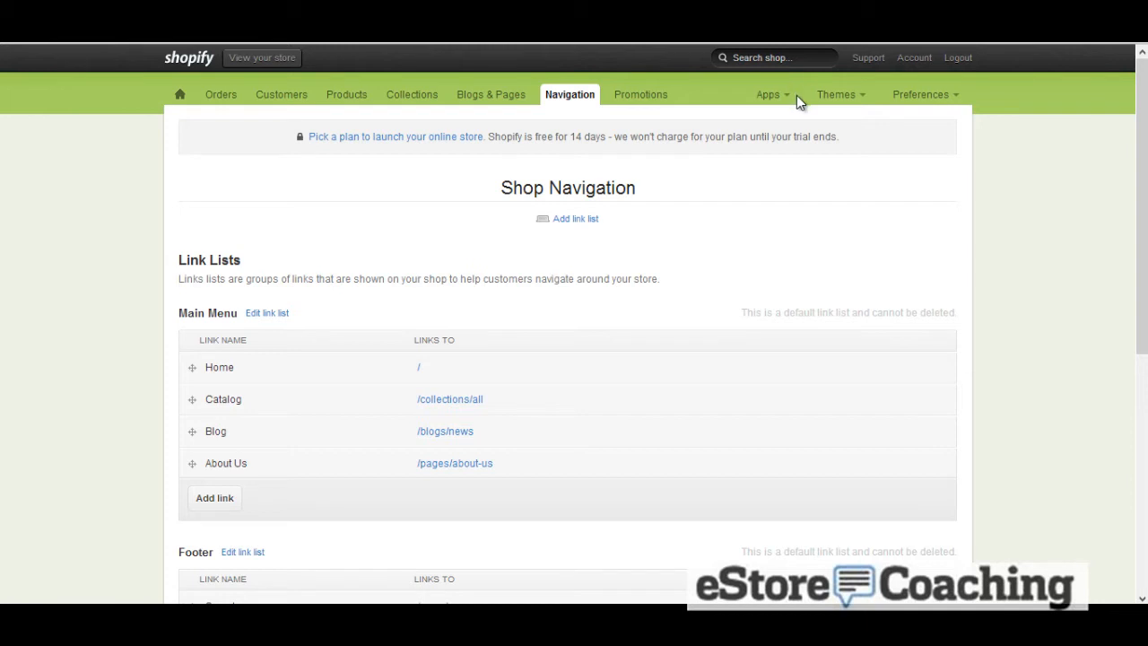
pyautogui.click(827, 97)
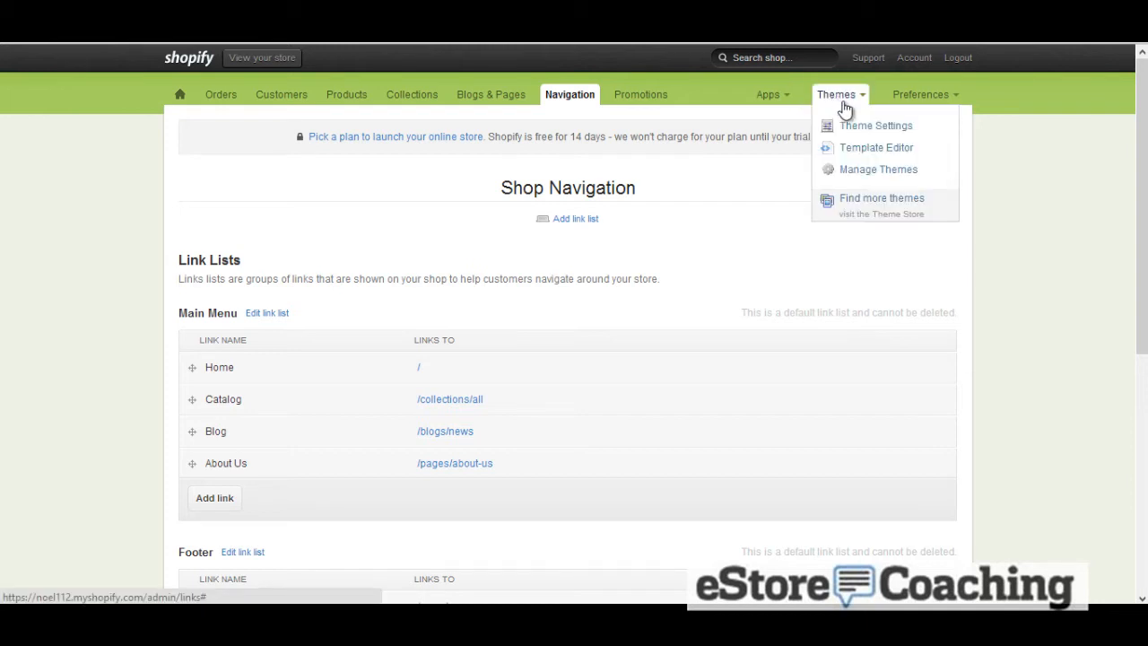
pyautogui.click(856, 126)
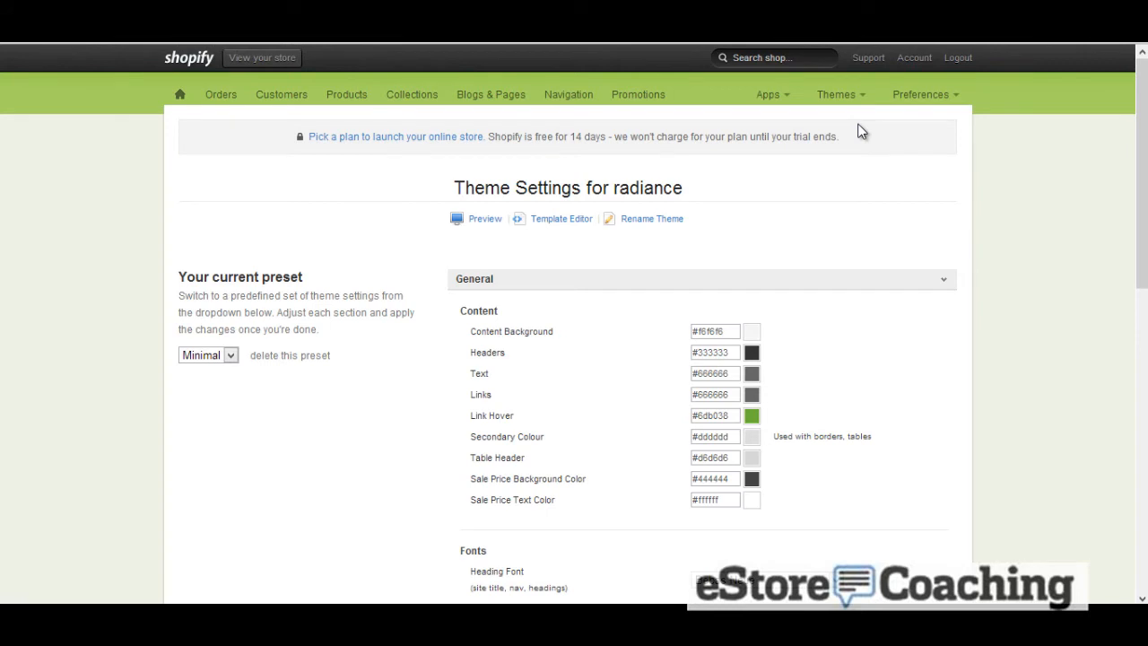
pyautogui.scroll(-1, 762, 199)
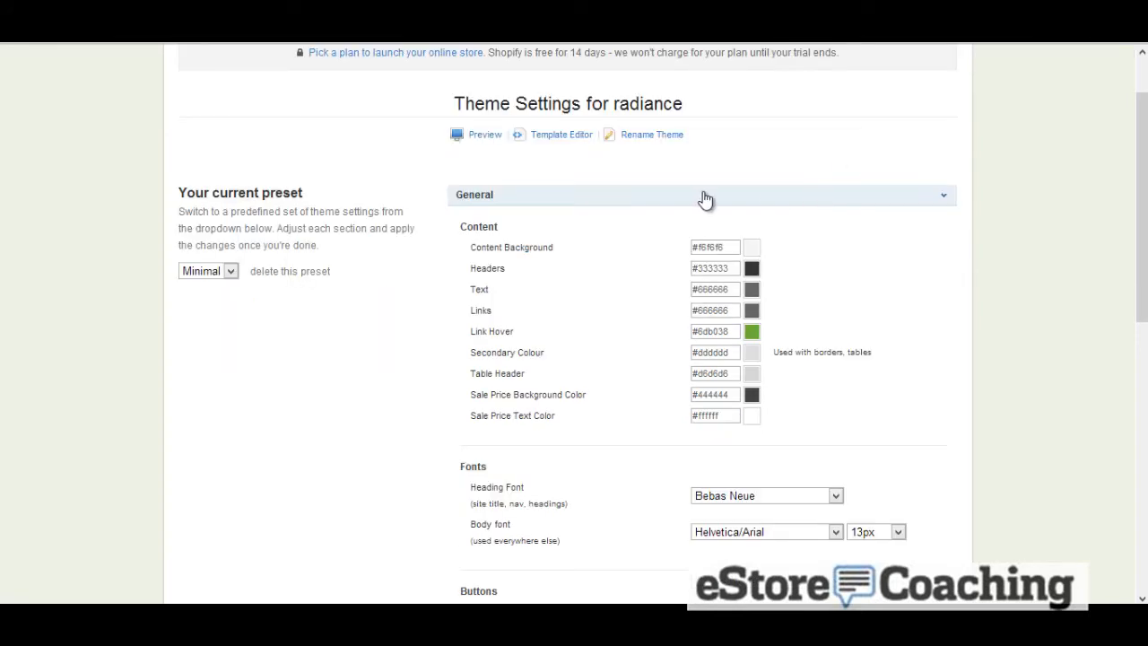
pyautogui.click(491, 198)
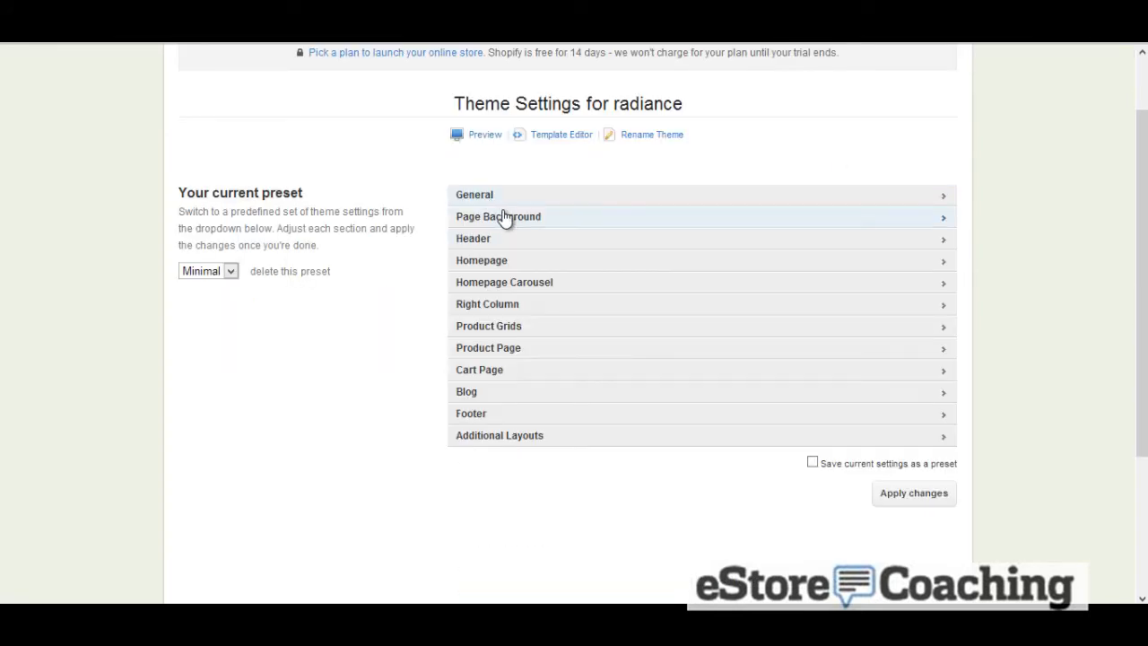
pyautogui.click(566, 243)
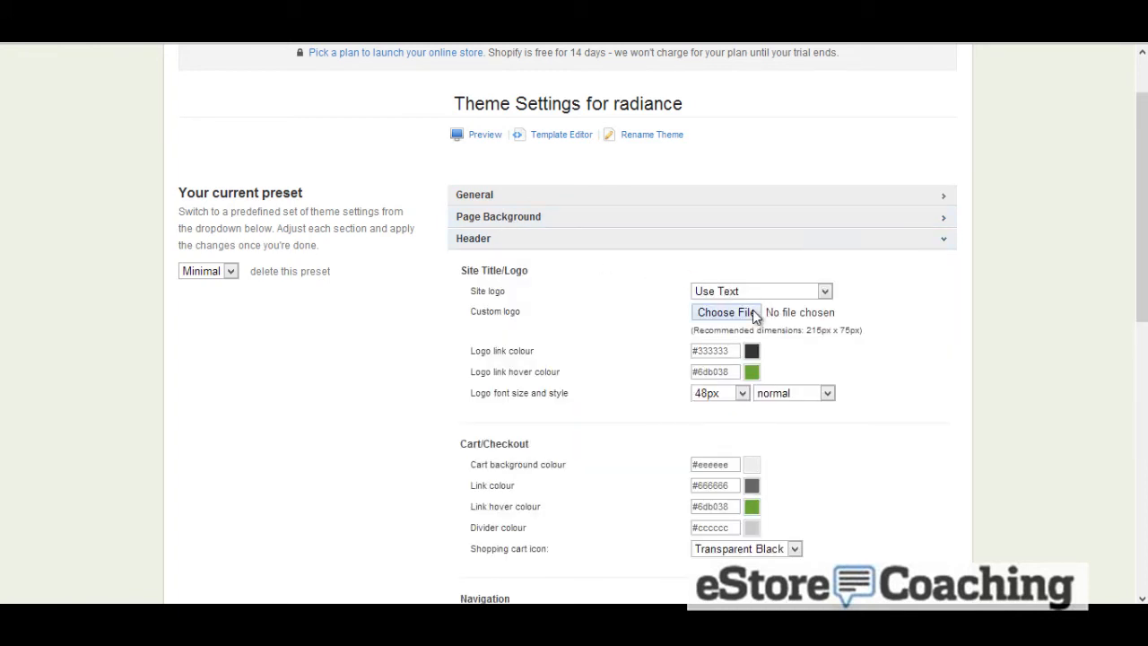
pyautogui.click(726, 312)
pyautogui.doubleClick(415, 239)
# Set the page background image to Cool in the theme's Page Background settings
pyautogui.scroll(-1, 543, 274)
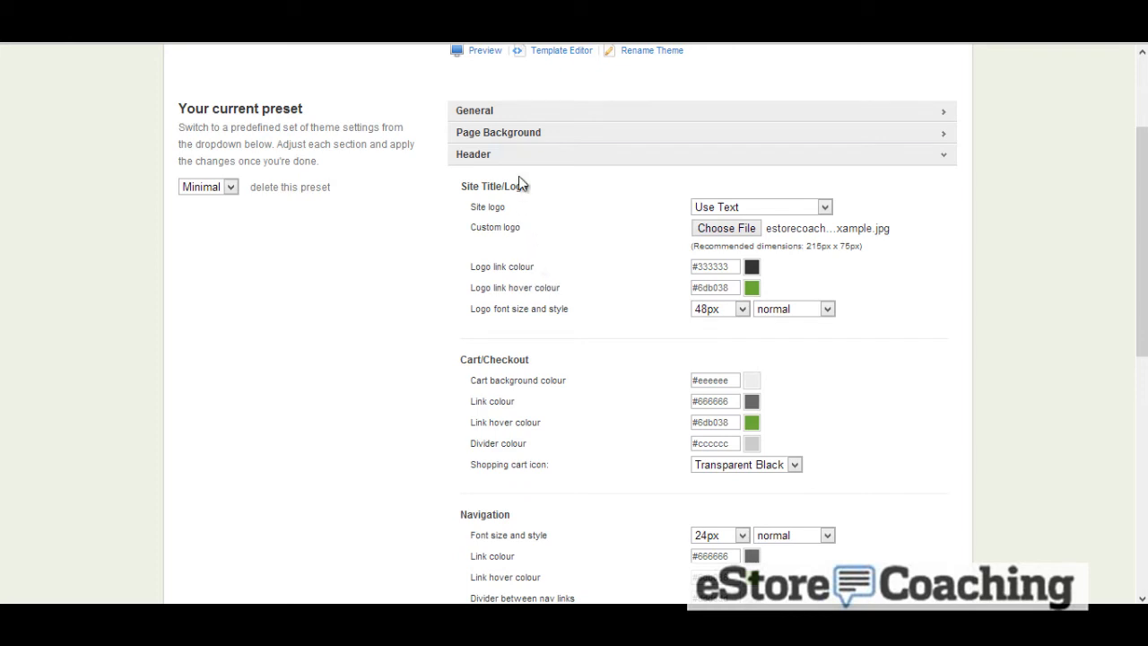
pyautogui.click(522, 116)
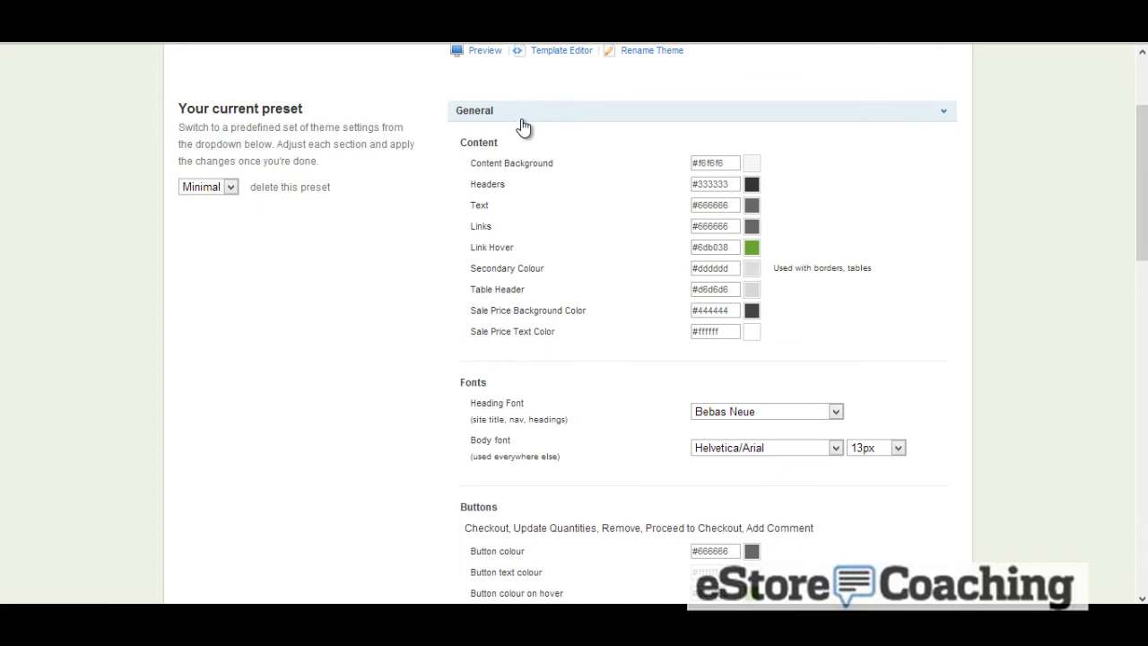
pyautogui.scroll(-2, 547, 171)
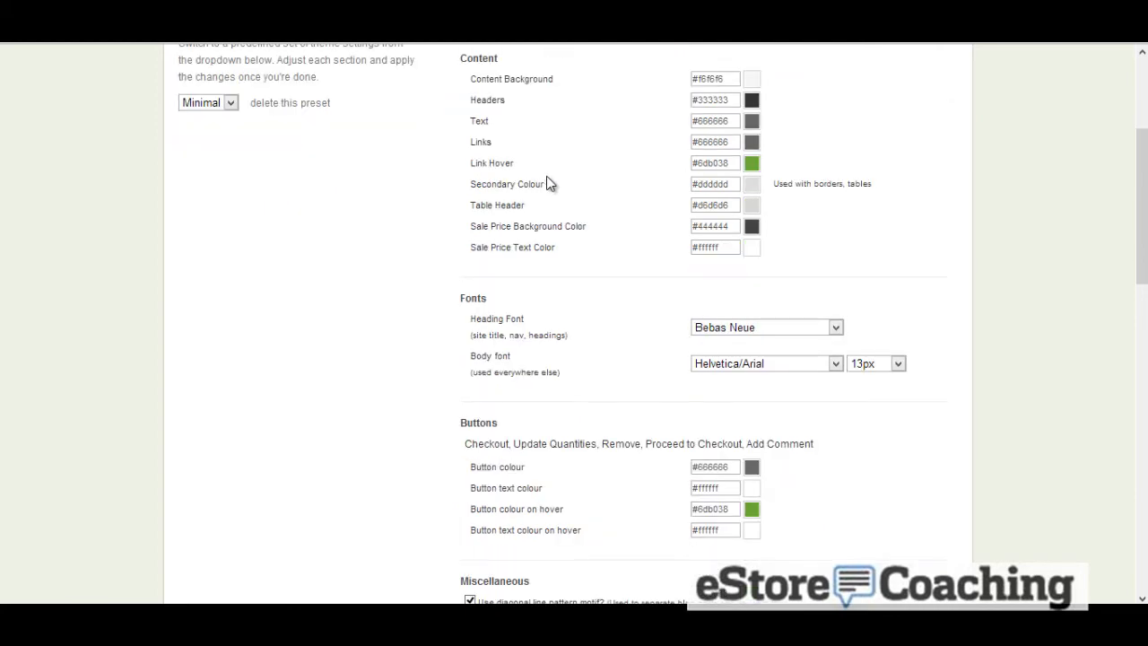
pyautogui.scroll(4, 550, 182)
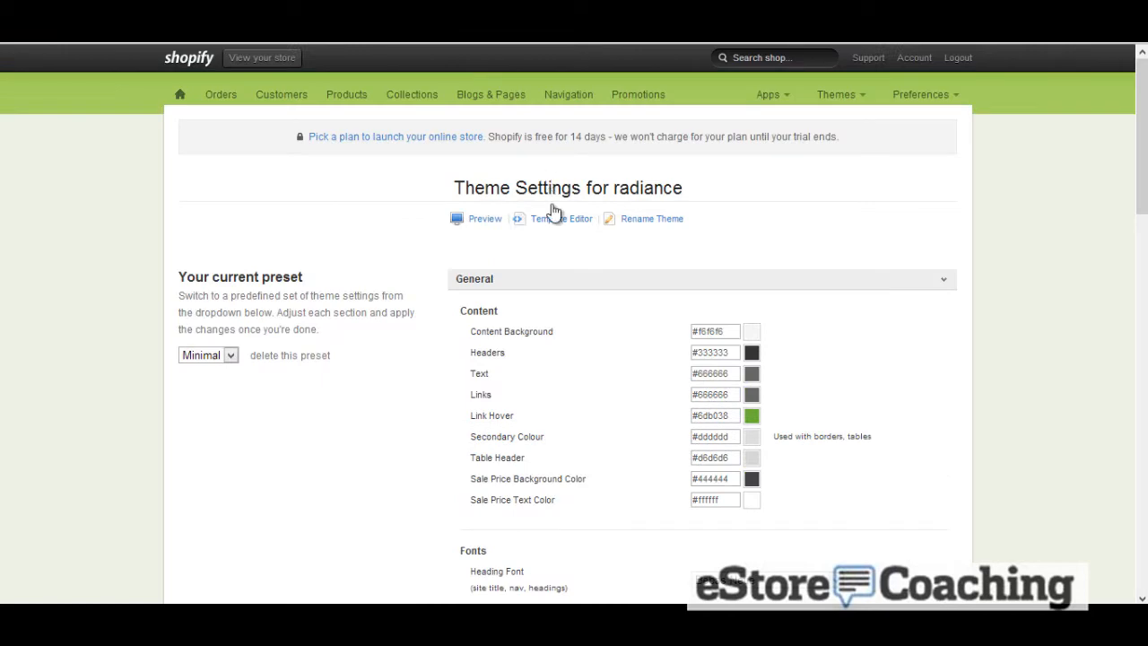
pyautogui.scroll(-5, 556, 274)
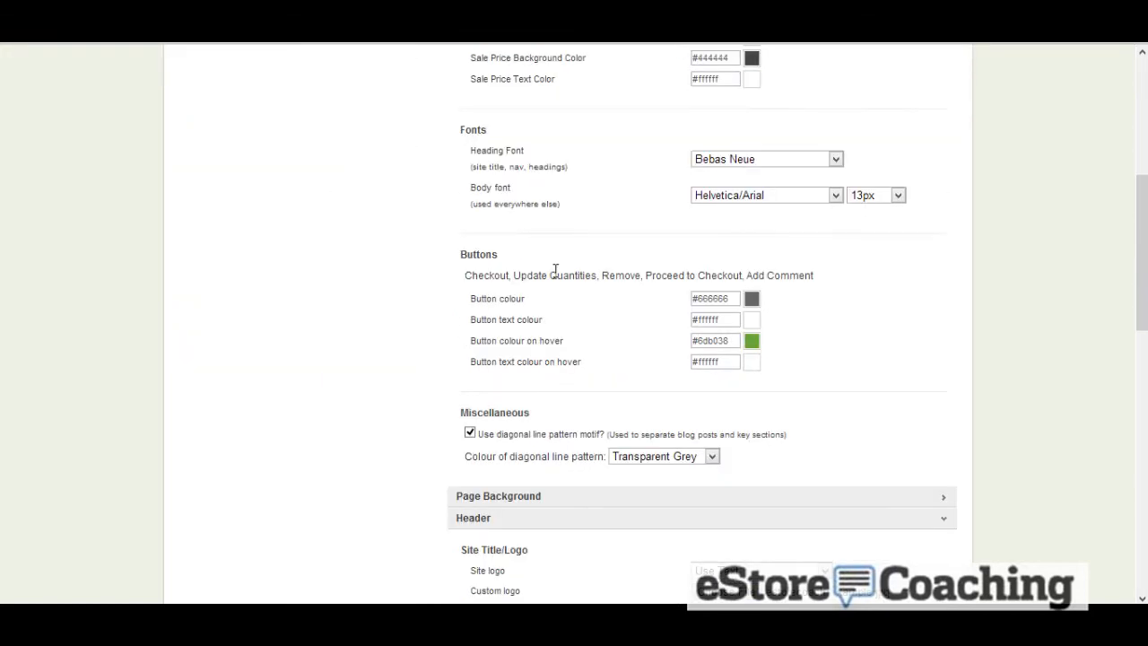
pyautogui.scroll(-2, 555, 269)
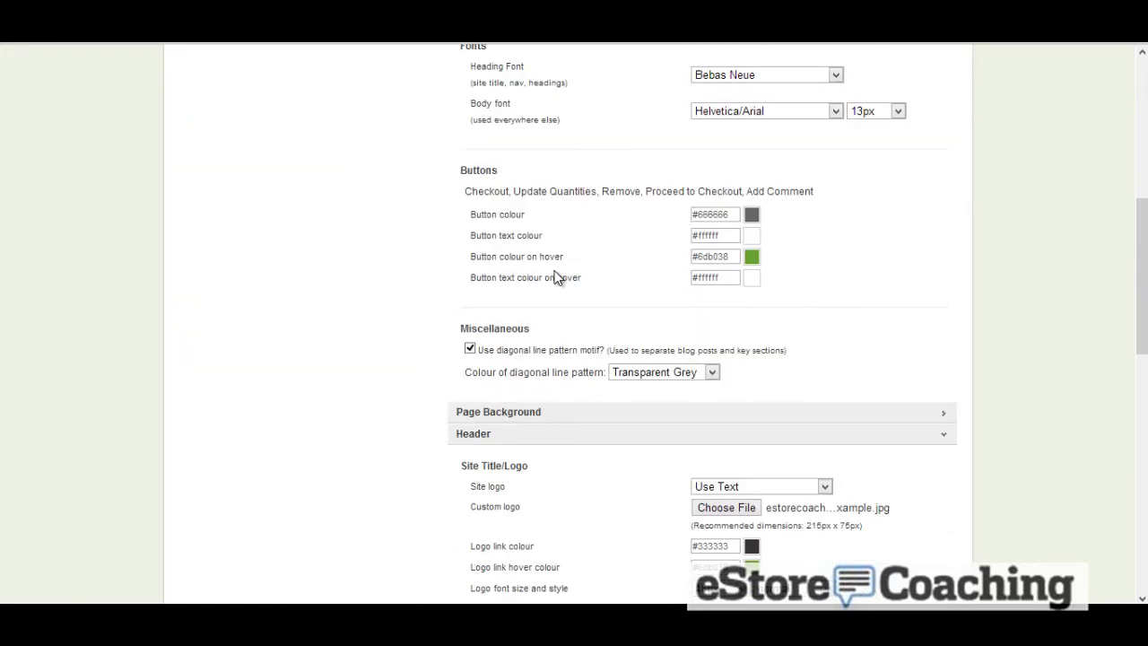
pyautogui.click(567, 332)
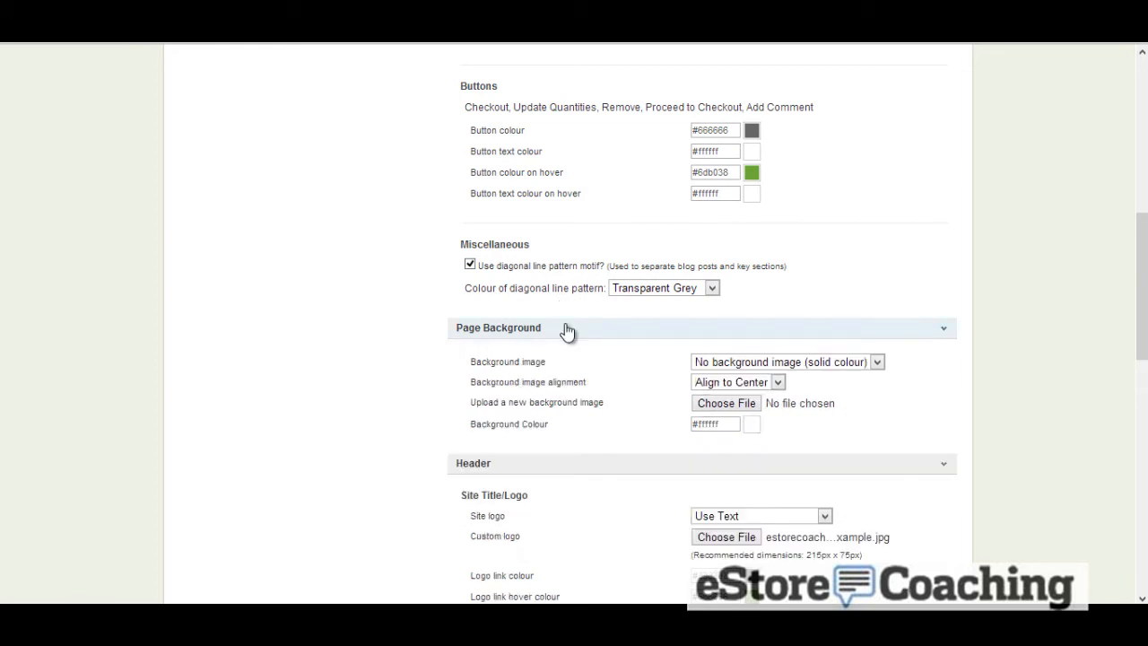
pyautogui.click(753, 362)
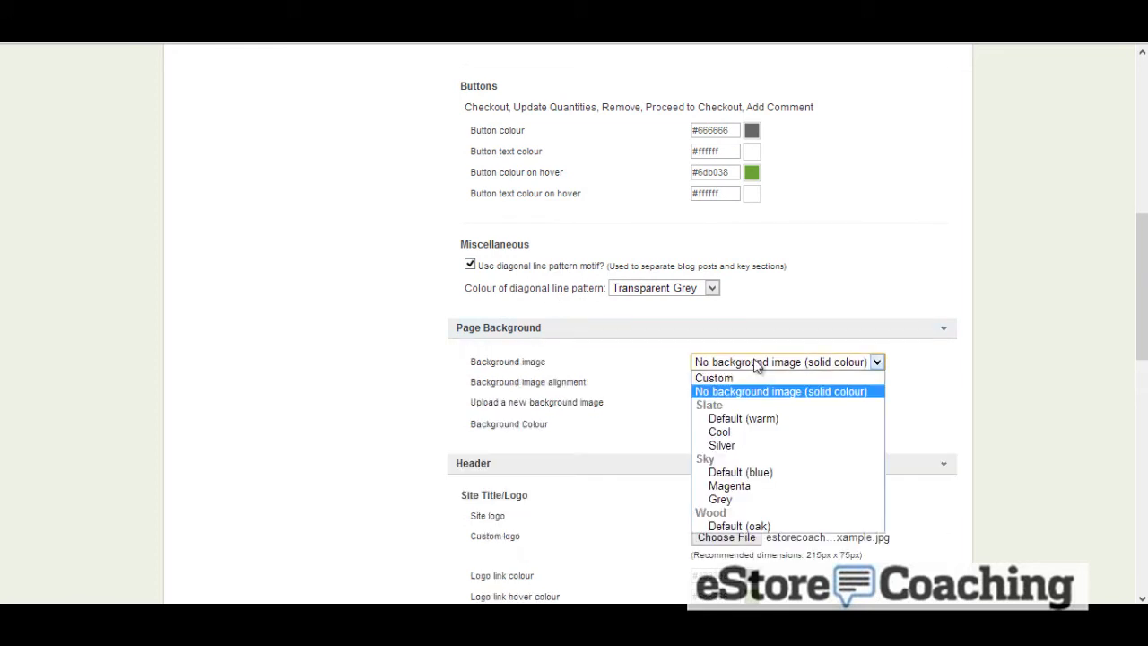
pyautogui.click(776, 429)
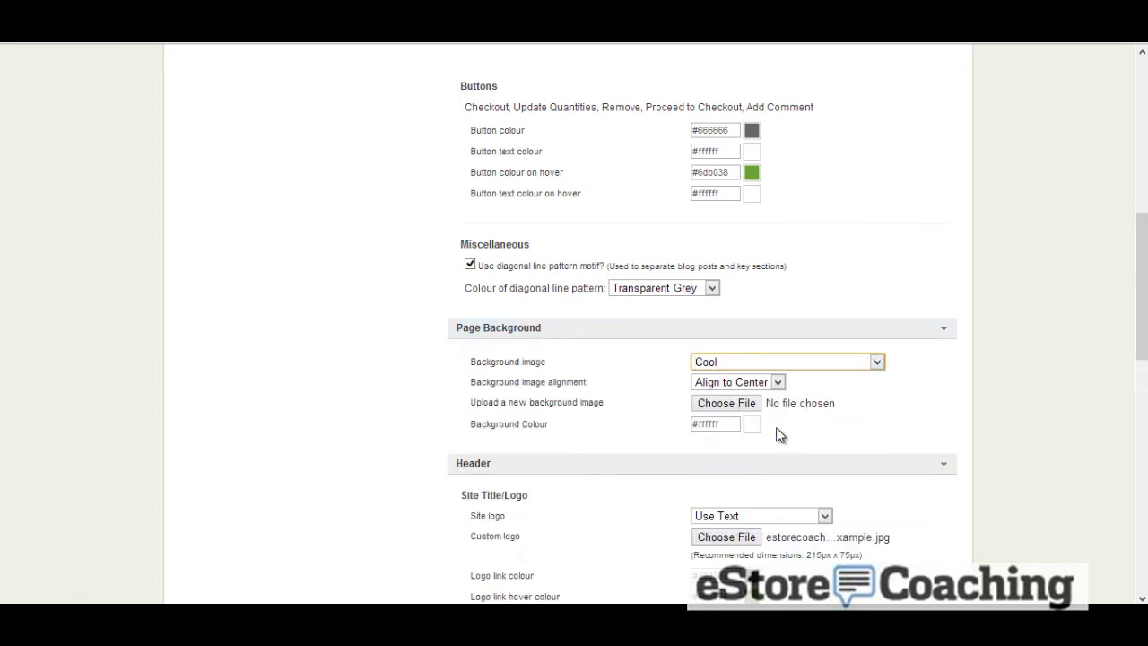
# Scroll through the Header settings and expand the Homepage section to review its options
pyautogui.scroll(-2, 635, 394)
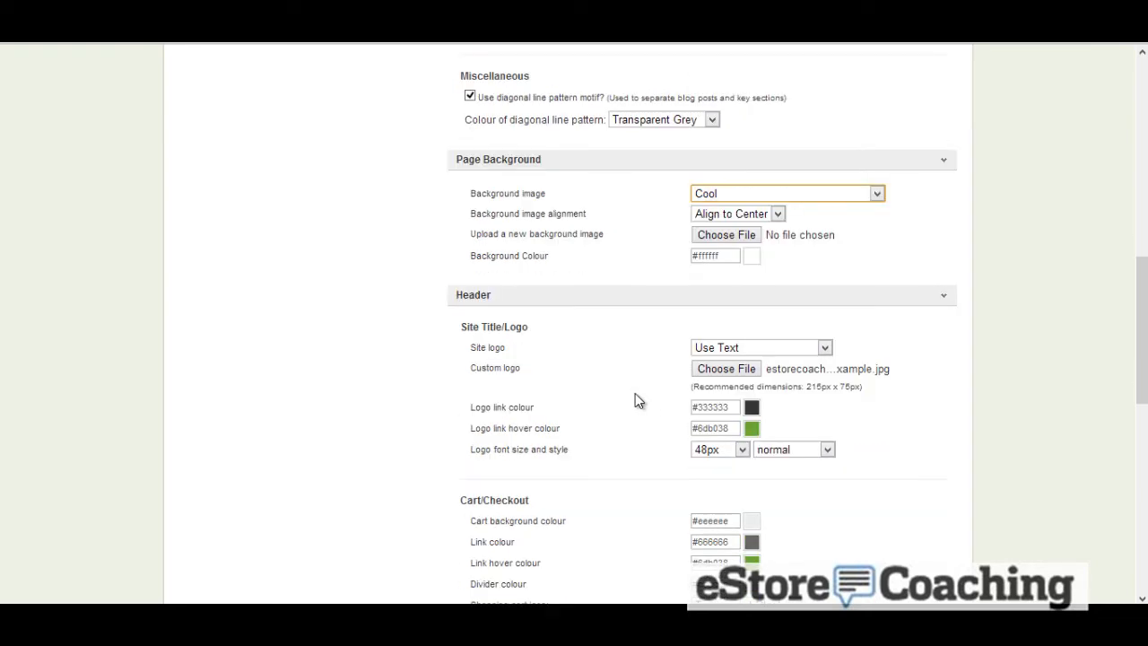
pyautogui.scroll(-1, 635, 395)
pyautogui.scroll(-1, 635, 399)
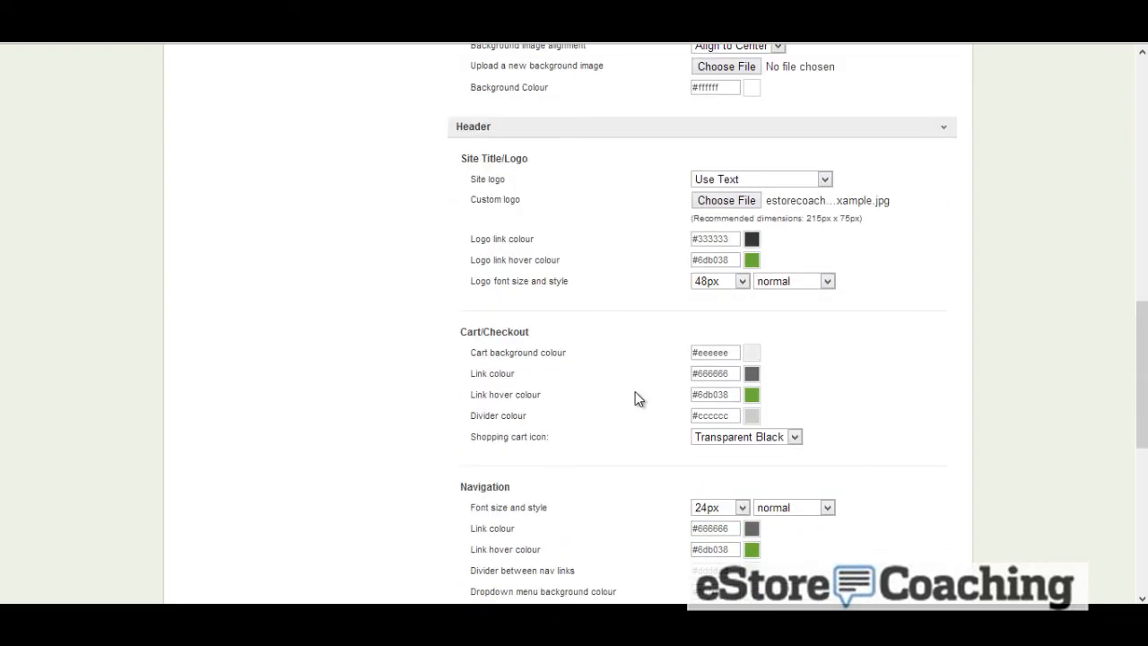
pyautogui.scroll(-1, 575, 376)
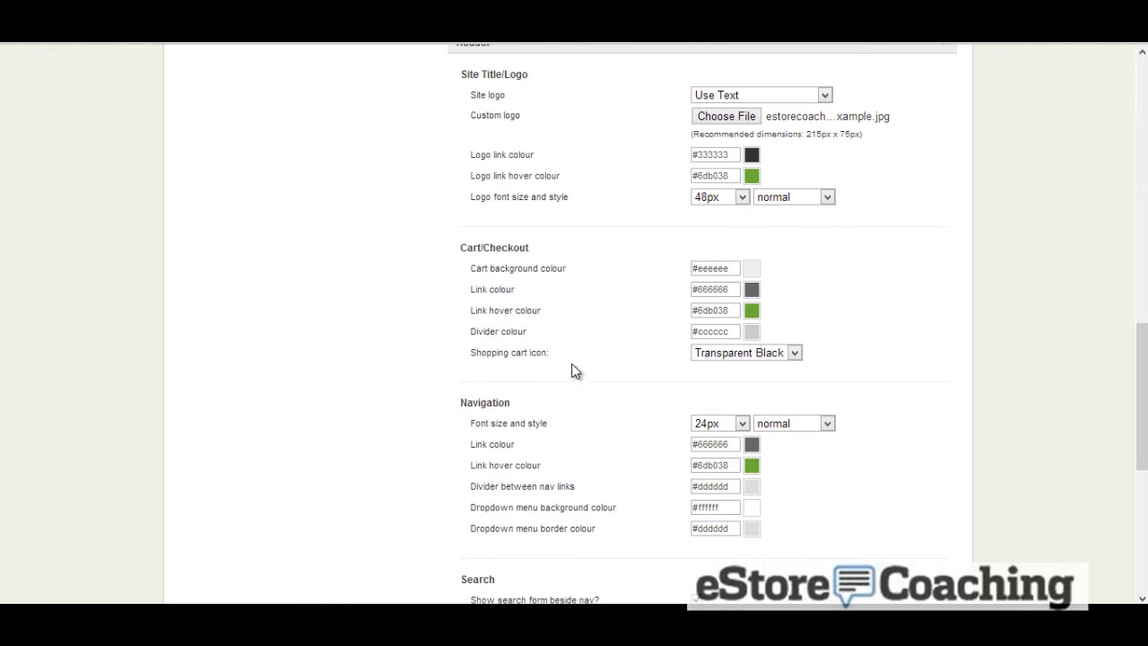
pyautogui.scroll(-4, 571, 367)
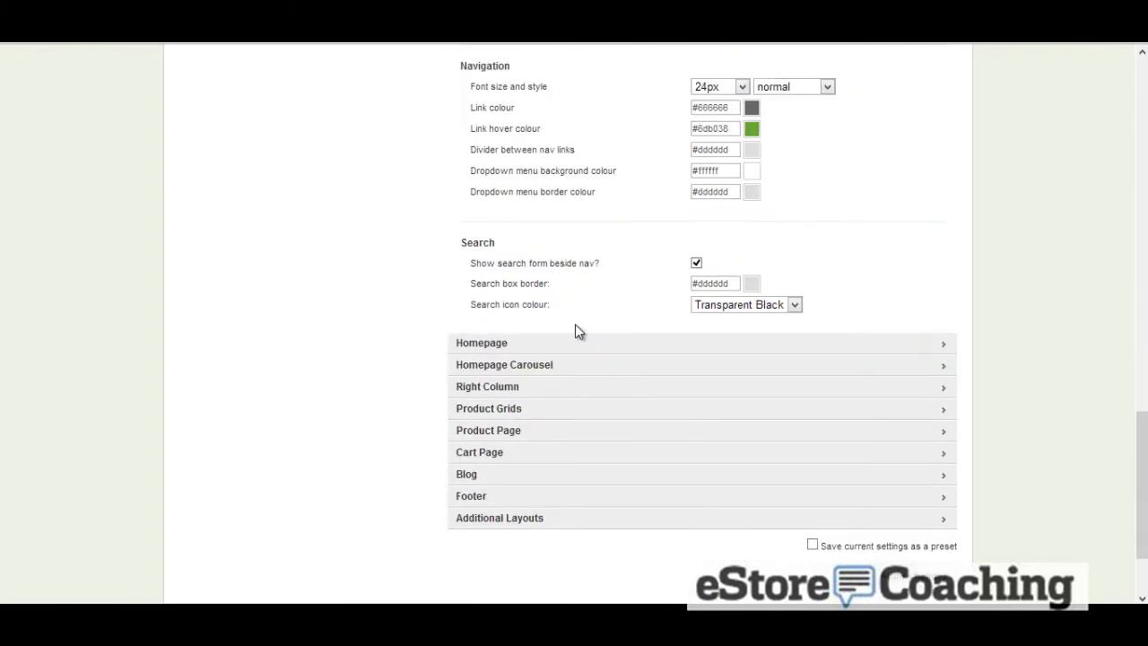
pyautogui.click(557, 346)
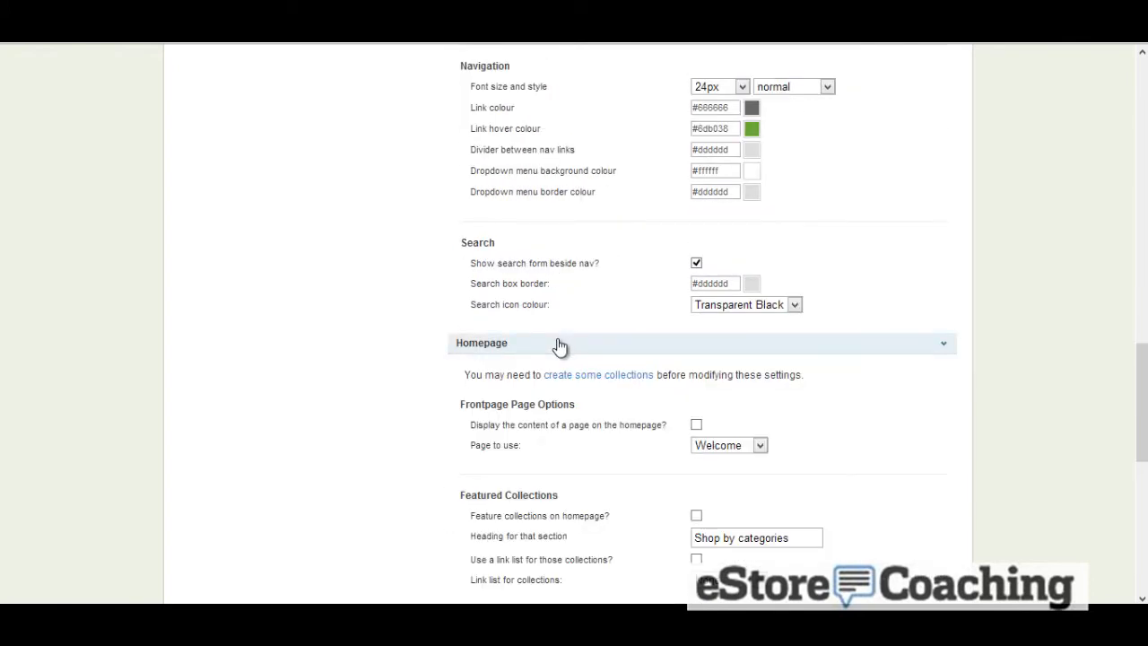
pyautogui.scroll(-2, 538, 351)
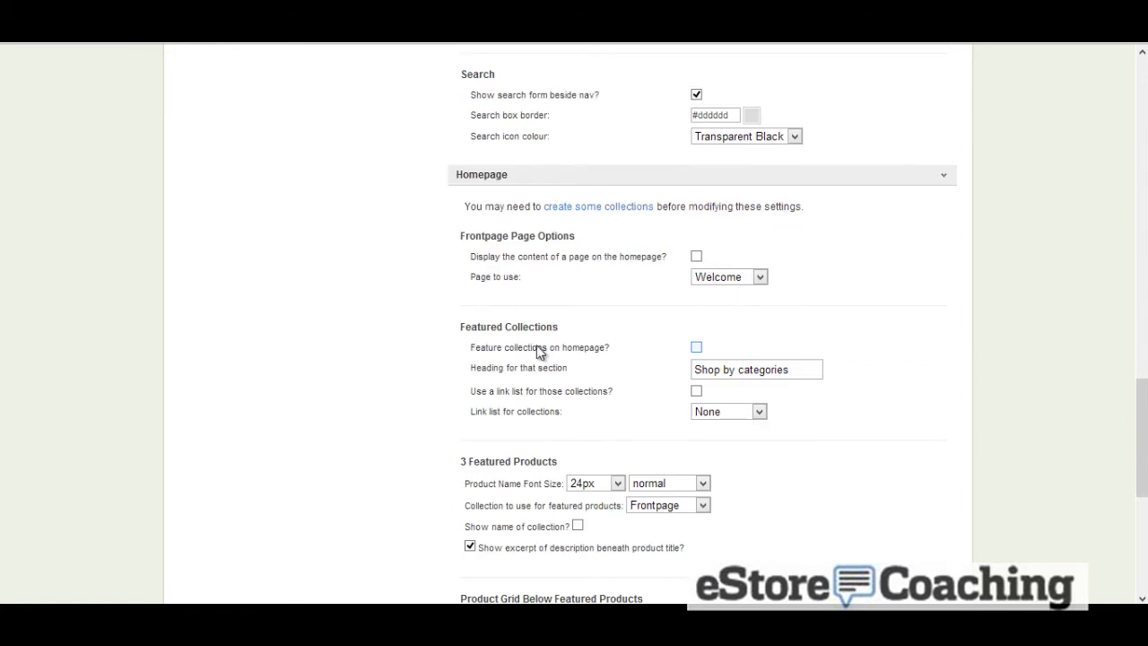
# Examine the featured products options and open the Homepage Carousel settings
pyautogui.scroll(-1, 540, 351)
pyautogui.scroll(-1, 539, 351)
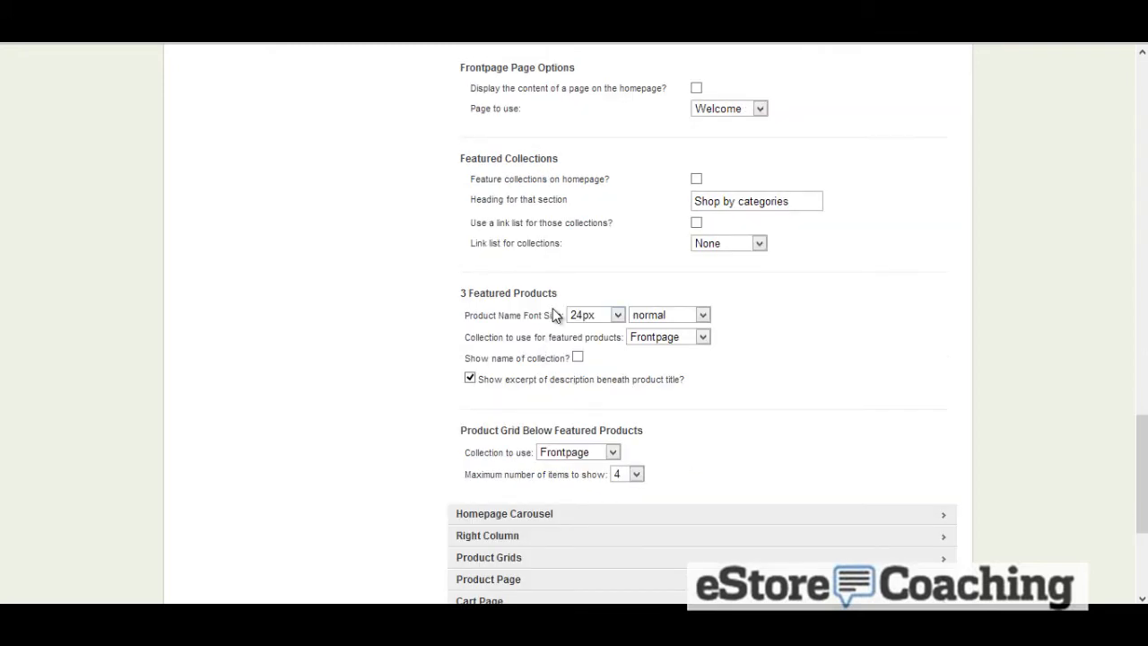
pyautogui.scroll(-2, 584, 321)
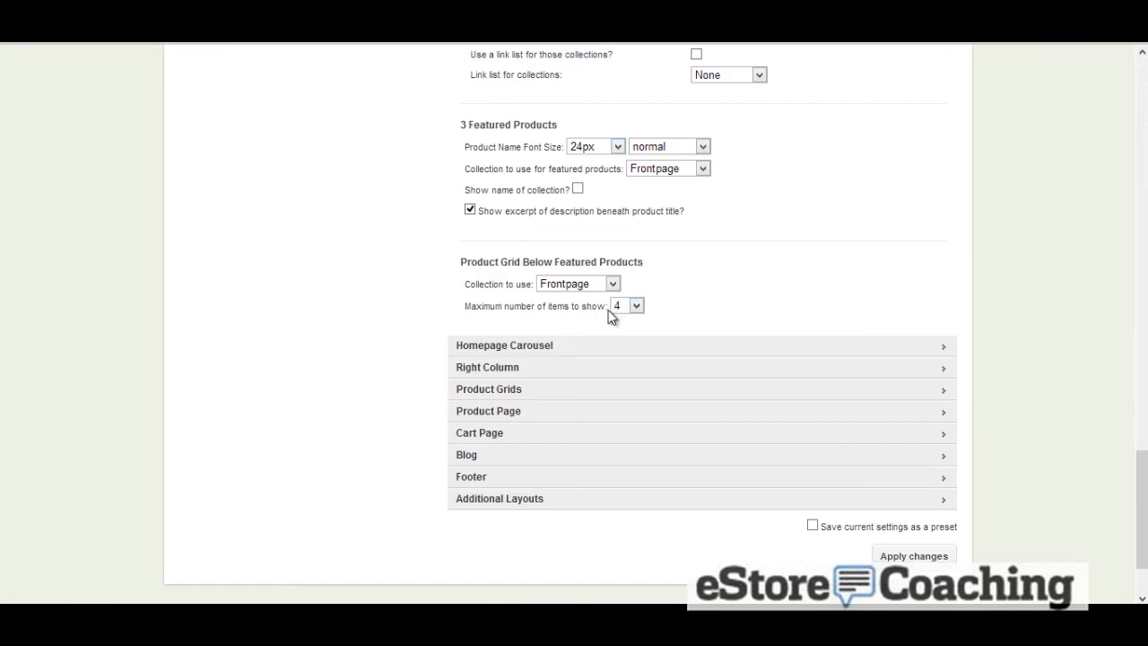
pyautogui.click(516, 345)
pyautogui.scroll(-2, 517, 341)
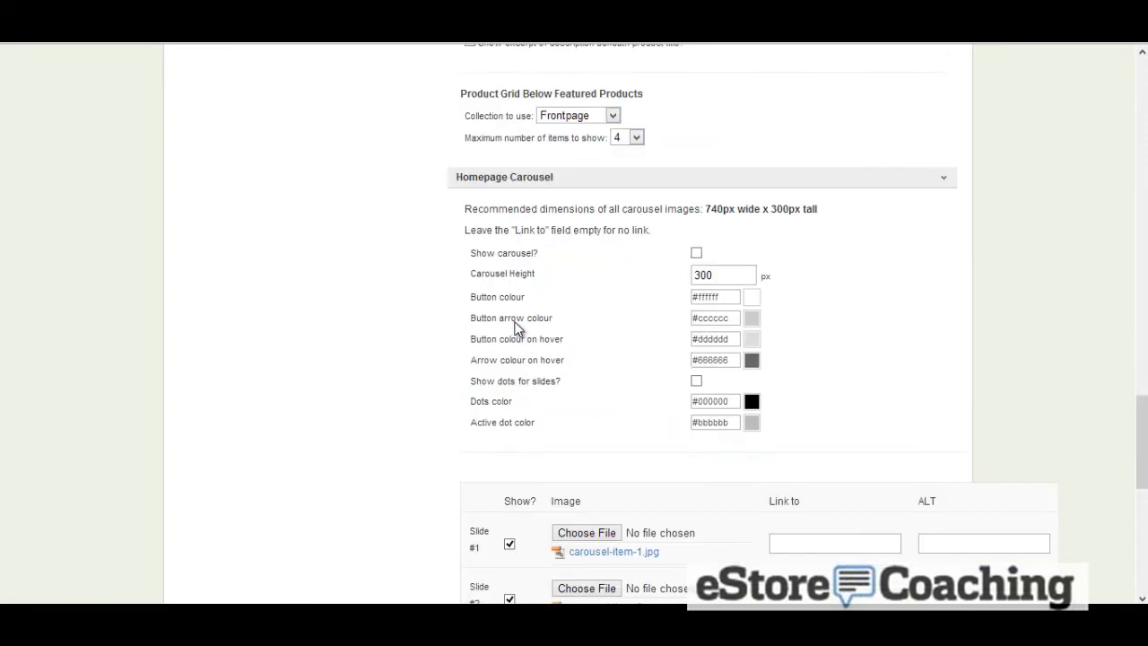
# Enable the homepage carousel and set slide #1's image to 108090.jpg
pyautogui.click(696, 253)
pyautogui.scroll(-2, 598, 269)
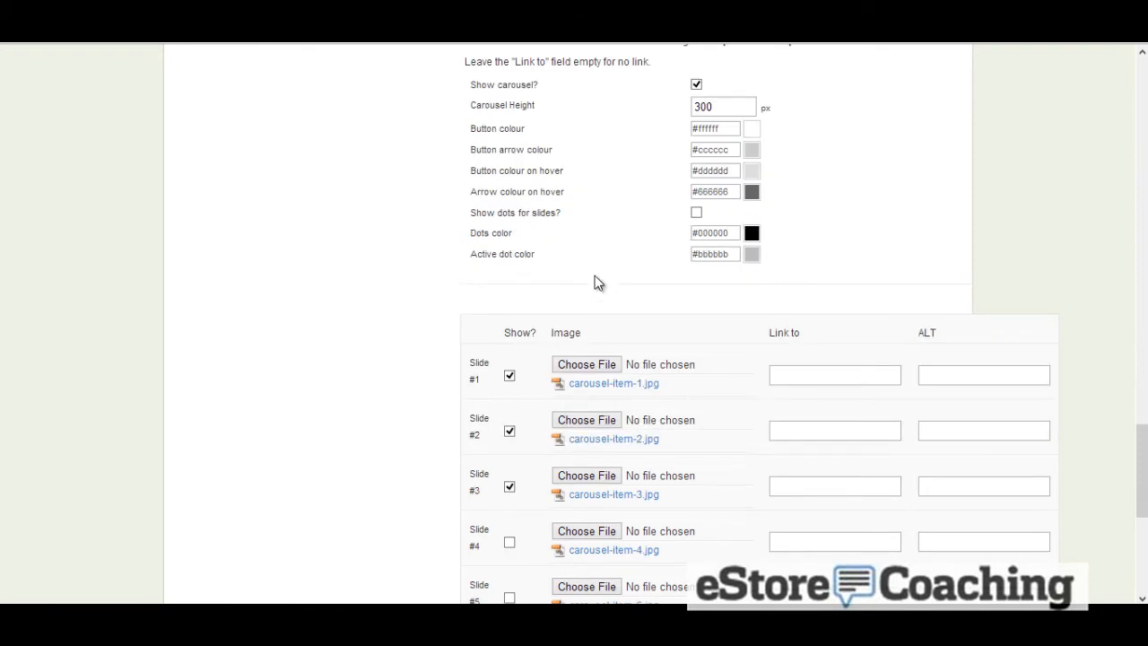
pyautogui.click(598, 368)
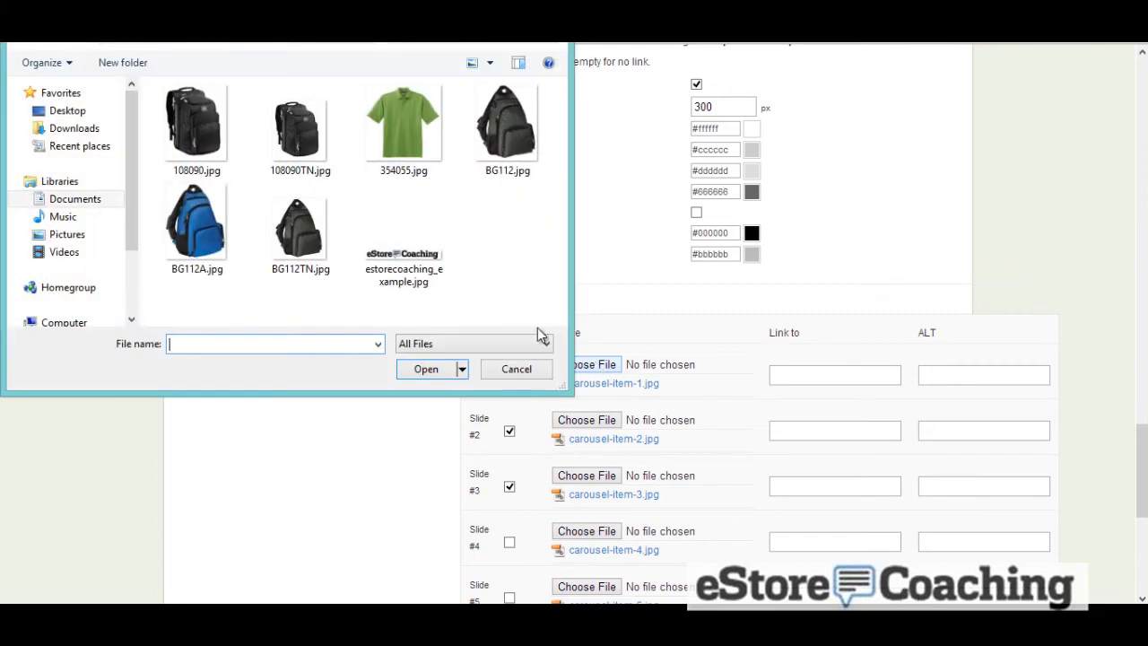
pyautogui.click(197, 125)
pyautogui.press('Return')
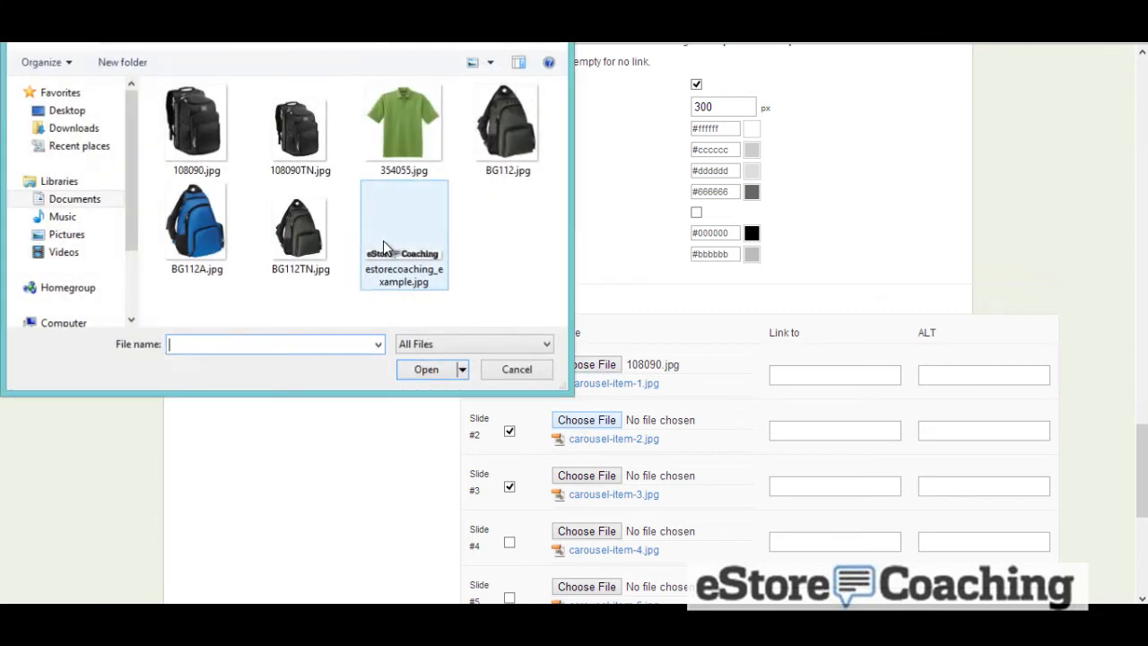
# Set carousel slide #2's image to BG112TN.jpg and slide #3's image to BG112A.jpg
pyautogui.click(305, 235)
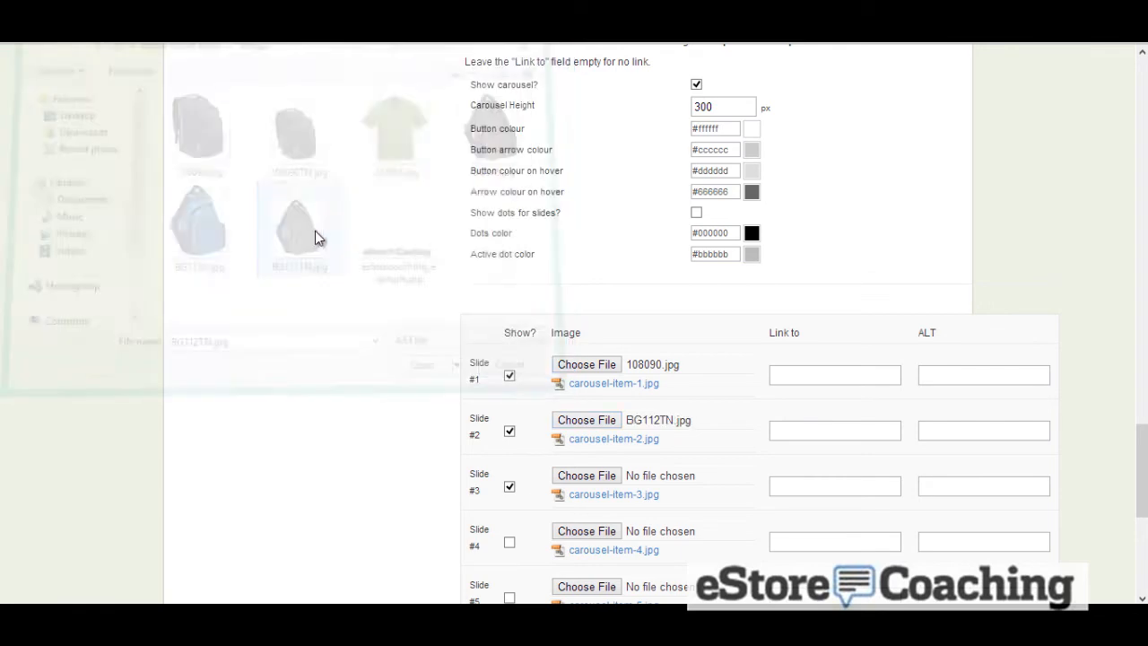
pyautogui.scroll(-1, 557, 355)
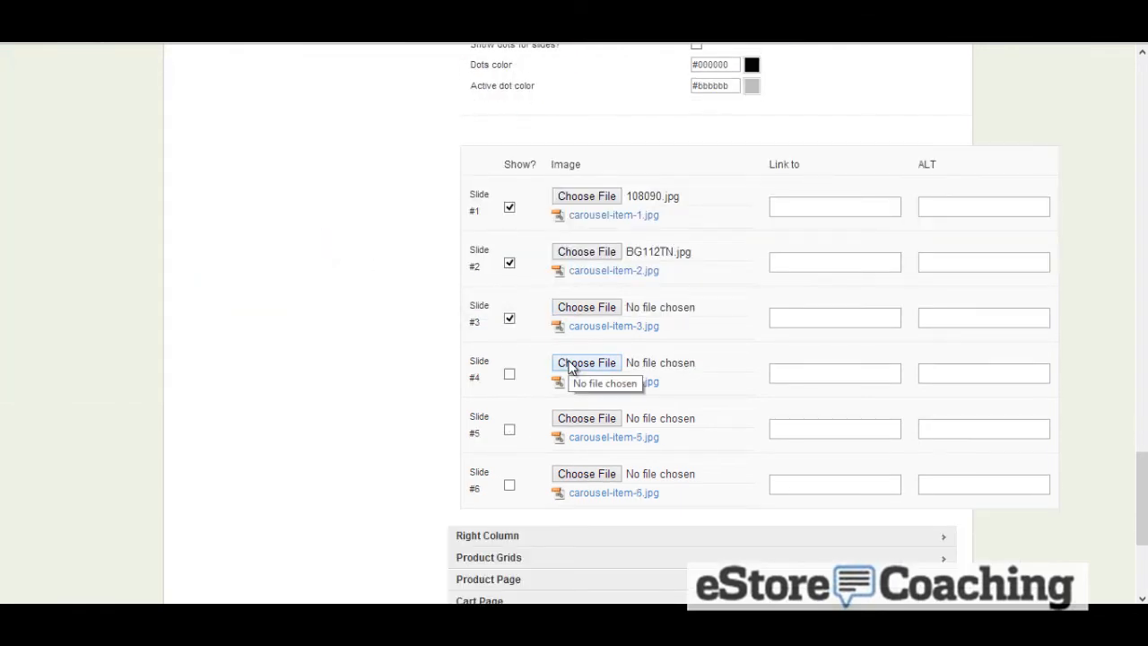
pyautogui.click(566, 308)
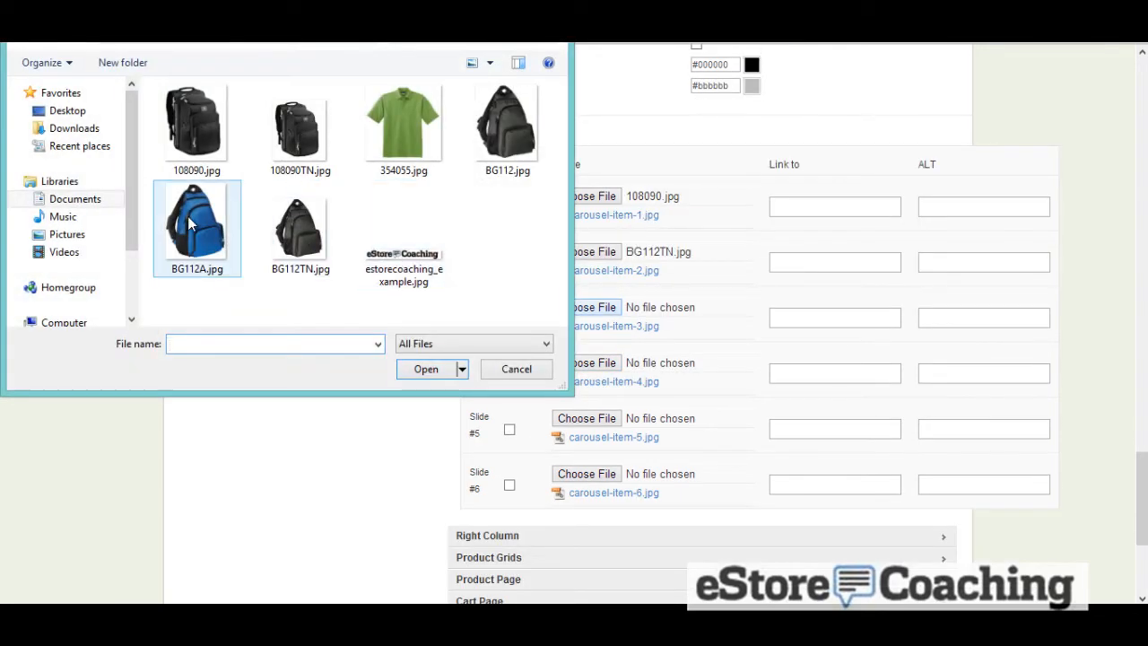
pyautogui.doubleClick(170, 220)
pyautogui.scroll(-2, 261, 289)
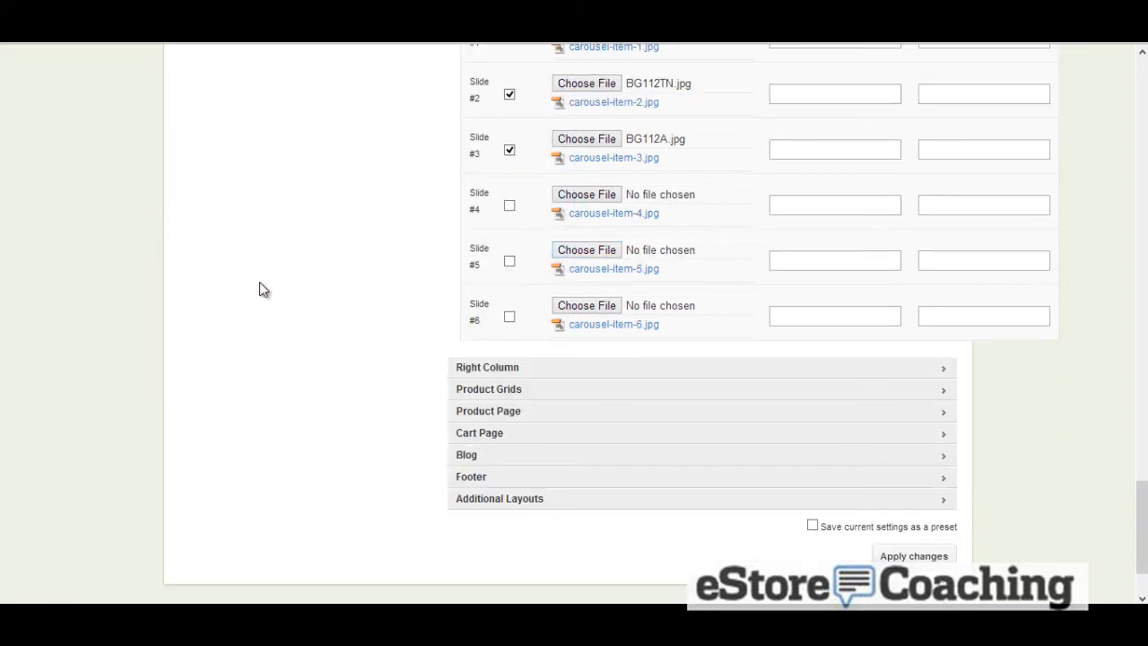
# Expand the Right Column settings and turn on the Welcome Widget
pyautogui.scroll(-1, 262, 289)
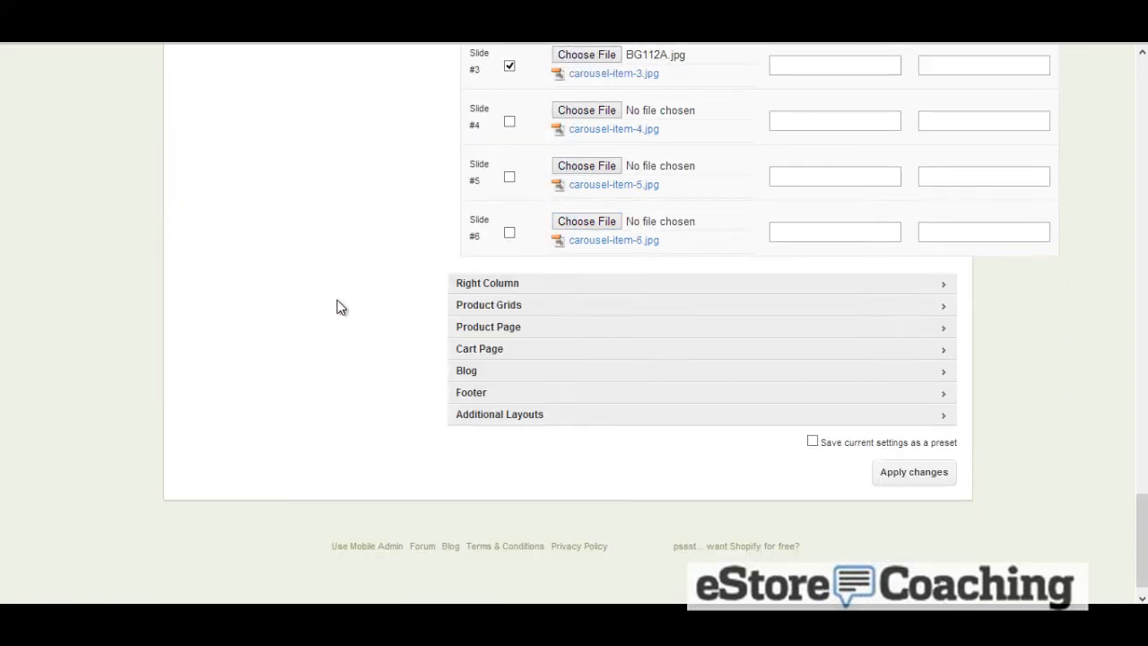
pyautogui.click(489, 285)
pyautogui.scroll(-1, 376, 300)
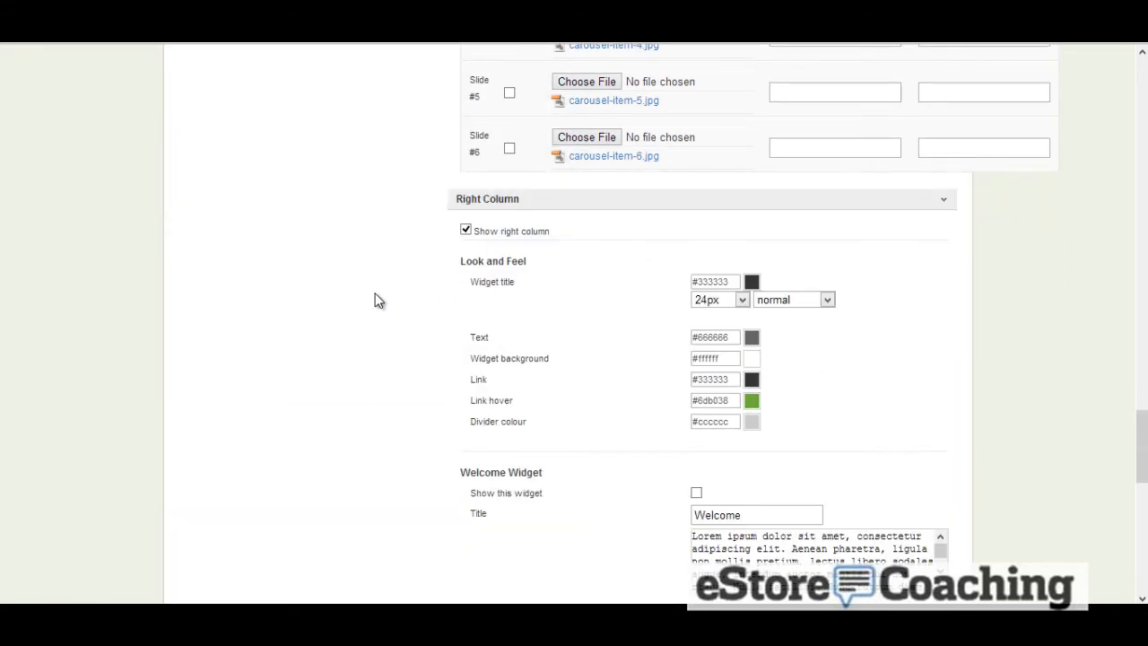
pyautogui.scroll(-1, 377, 300)
pyautogui.scroll(-2, 376, 302)
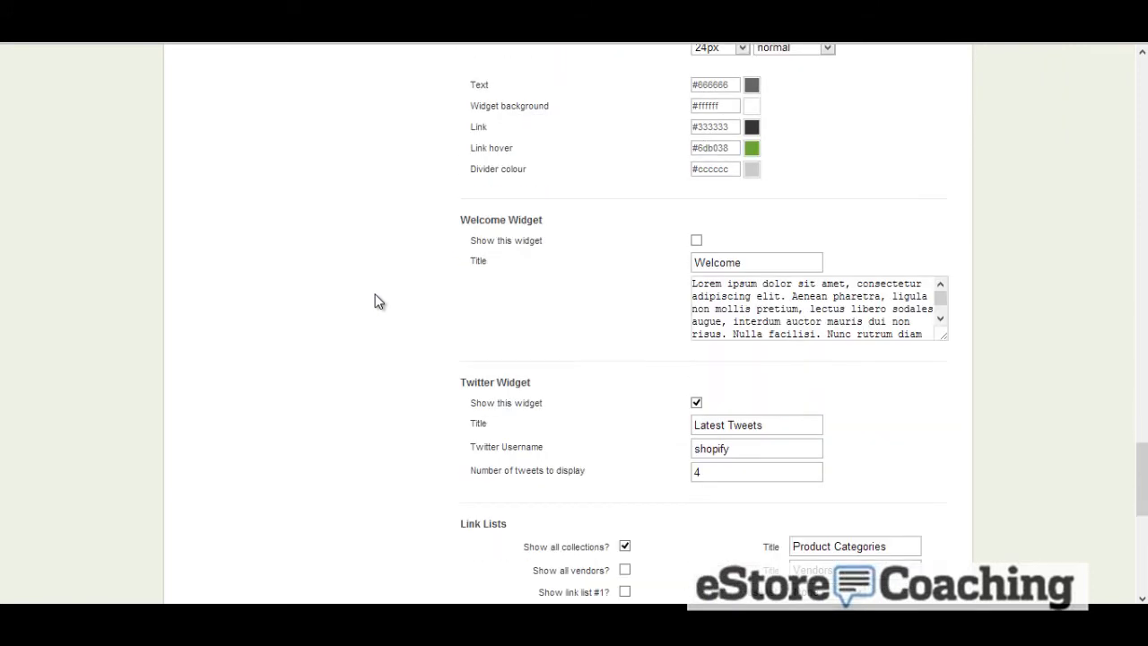
pyautogui.click(697, 242)
pyautogui.scroll(-1, 450, 278)
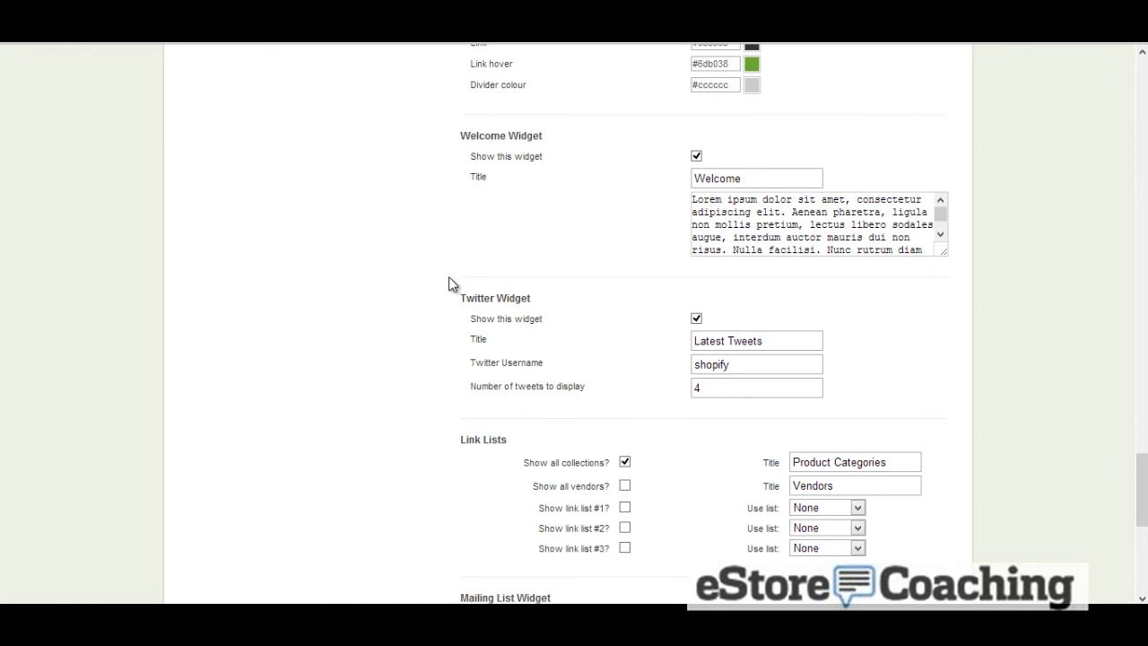
# Turn on the mailing list widget, keeping Shopify as the mailing list type
pyautogui.scroll(-1, 449, 276)
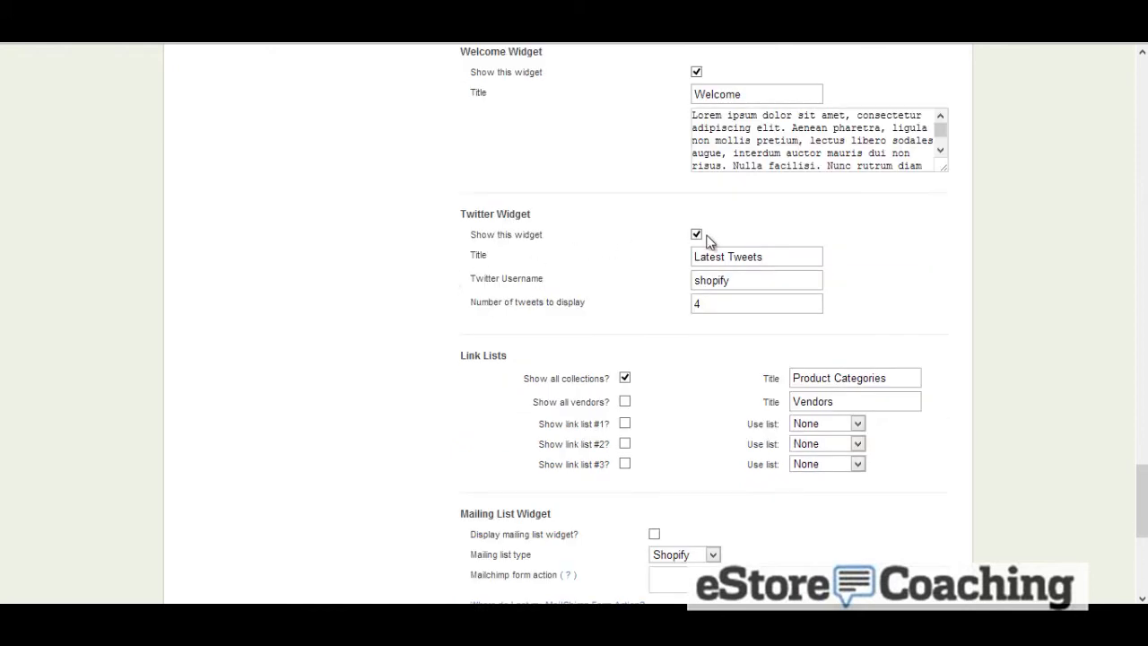
pyautogui.scroll(-3, 708, 247)
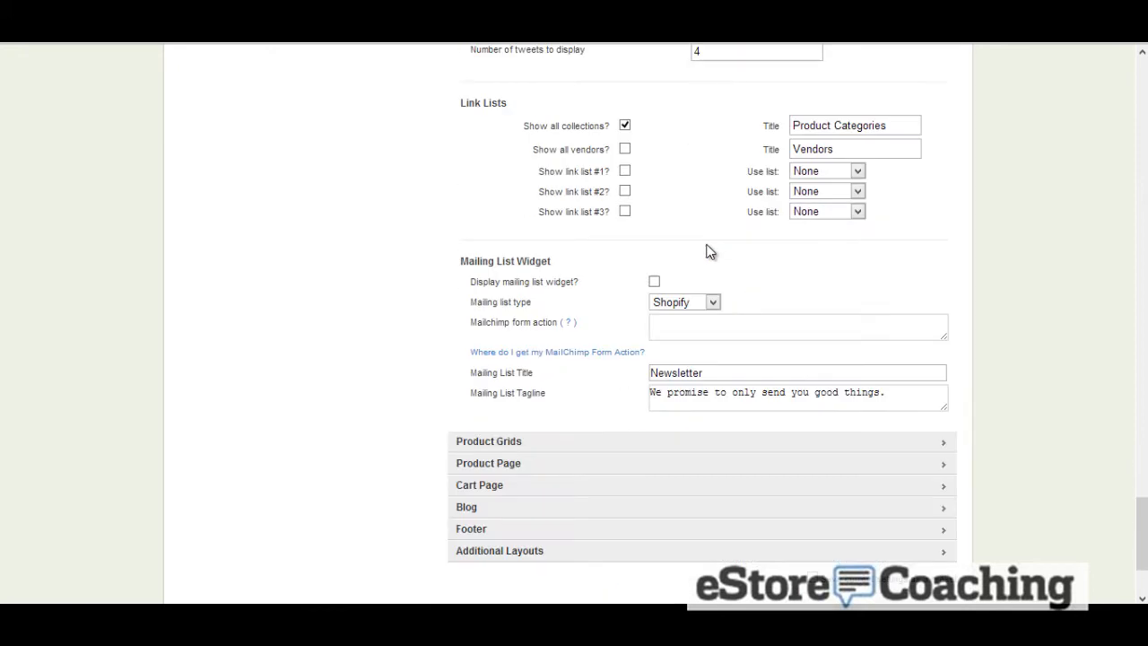
pyautogui.click(655, 284)
pyautogui.click(680, 304)
pyautogui.click(680, 303)
pyautogui.scroll(-2, 551, 280)
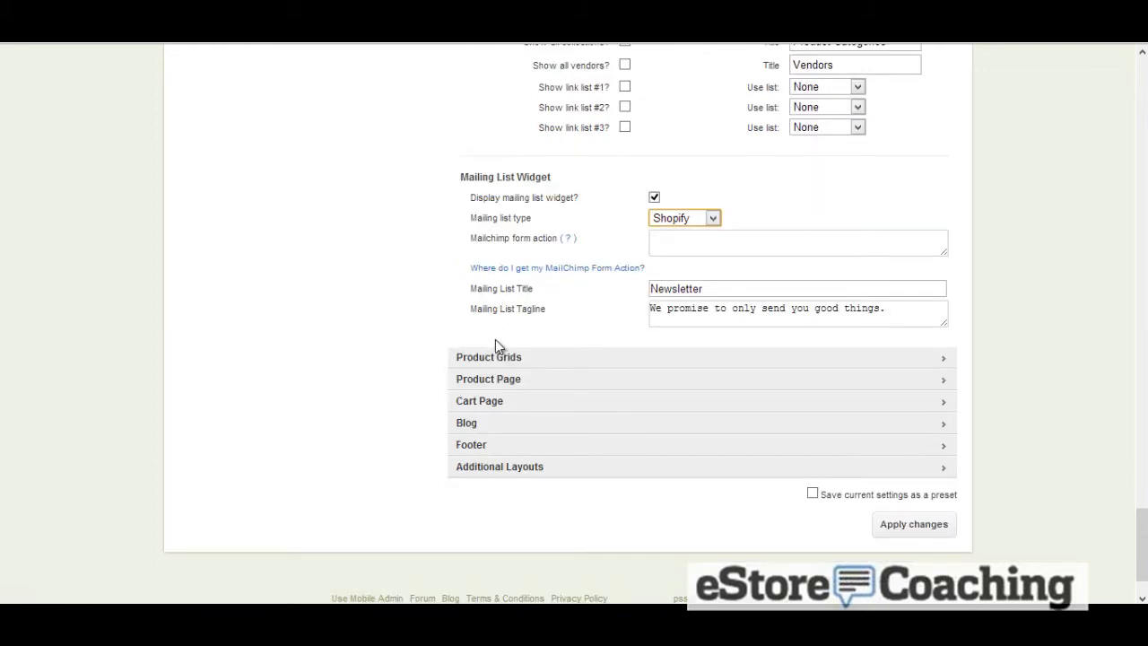
# Expand Product Grids and Product Page settings, enabling the vendor beneath product titles and the Google +1 sharing button
pyautogui.click(503, 359)
pyautogui.scroll(-4, 360, 302)
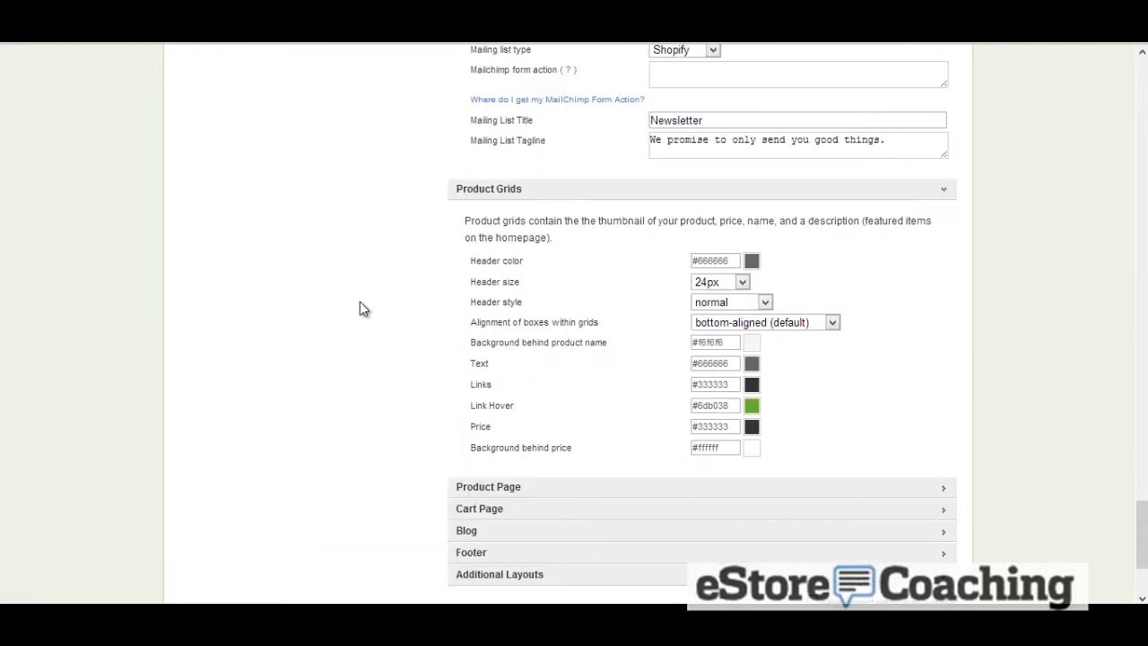
pyautogui.scroll(-4, 360, 308)
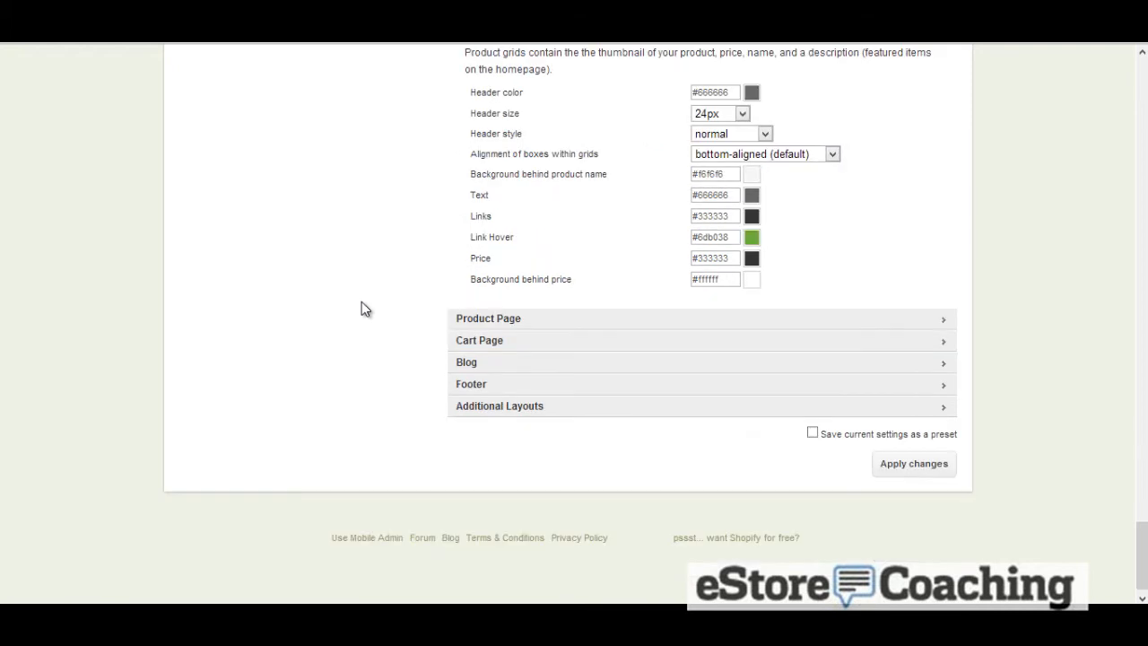
pyautogui.click(472, 319)
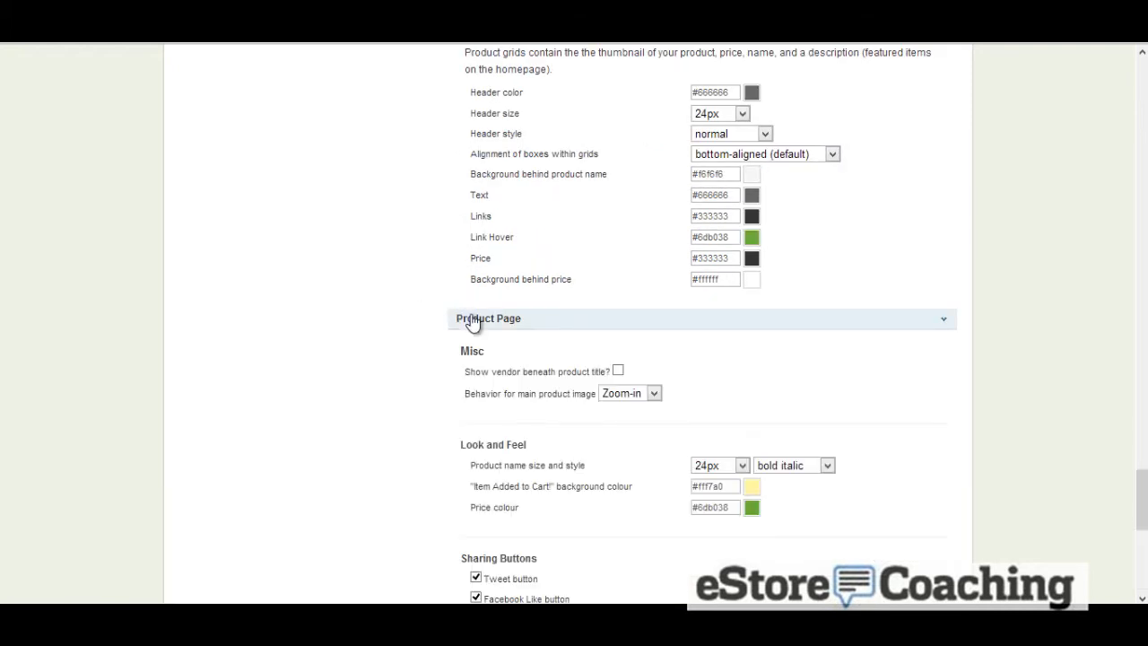
pyautogui.scroll(-4, 374, 318)
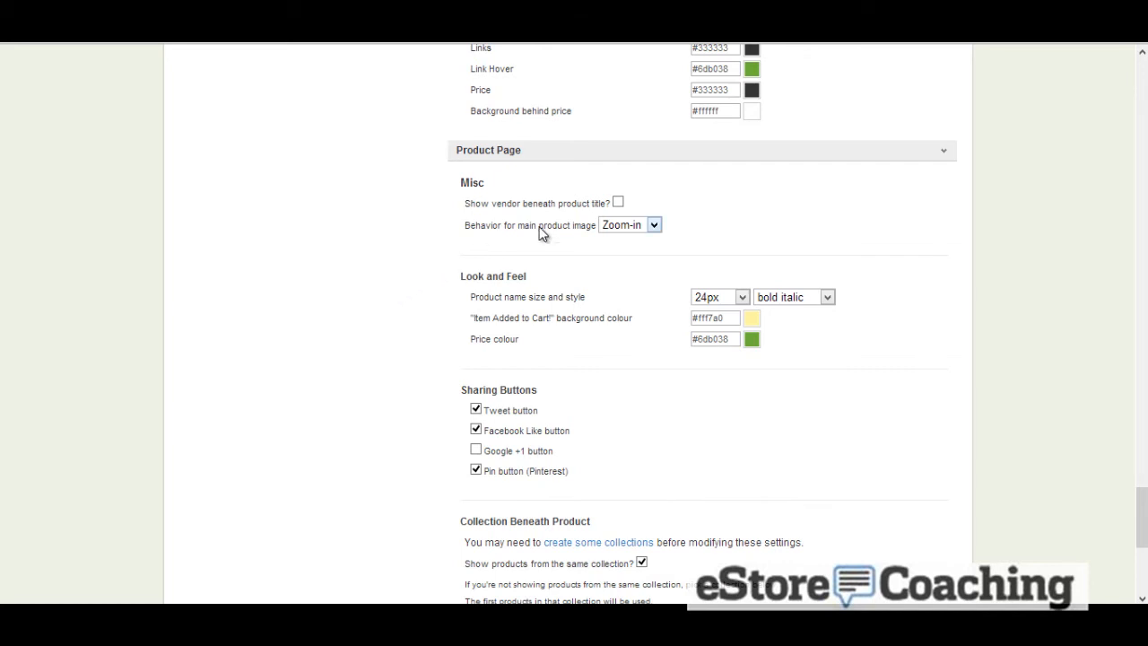
pyautogui.click(618, 202)
pyautogui.scroll(-4, 522, 259)
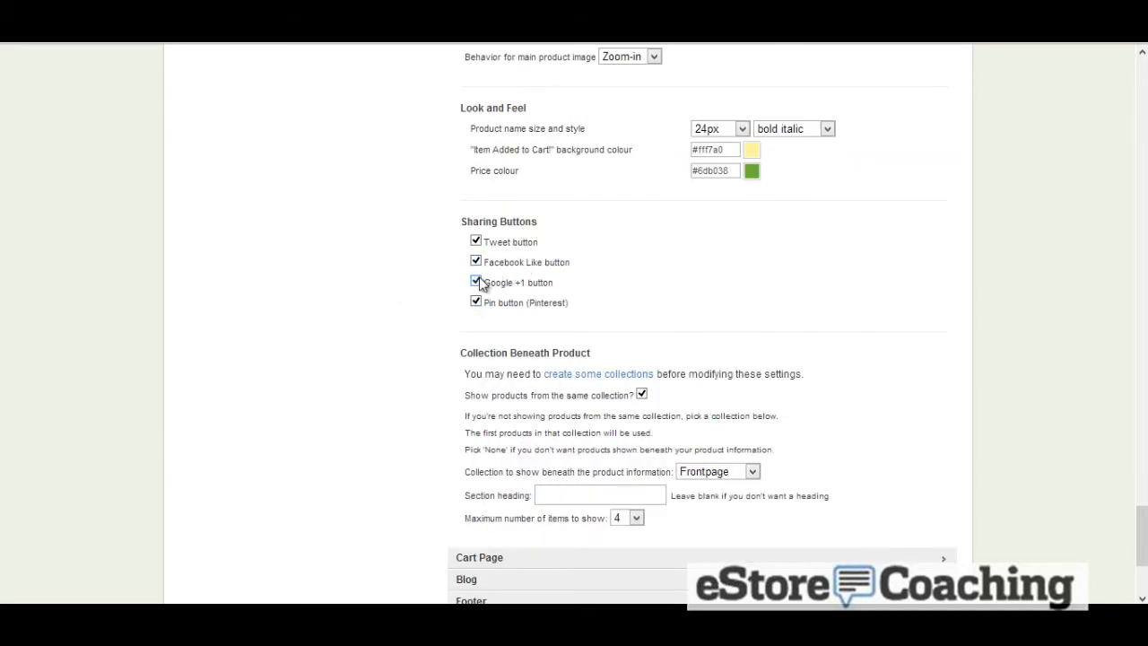
# Expand and review the Cart Page, Blog and Footer settings sections
pyautogui.scroll(-4, 456, 288)
pyautogui.scroll(-2, 456, 296)
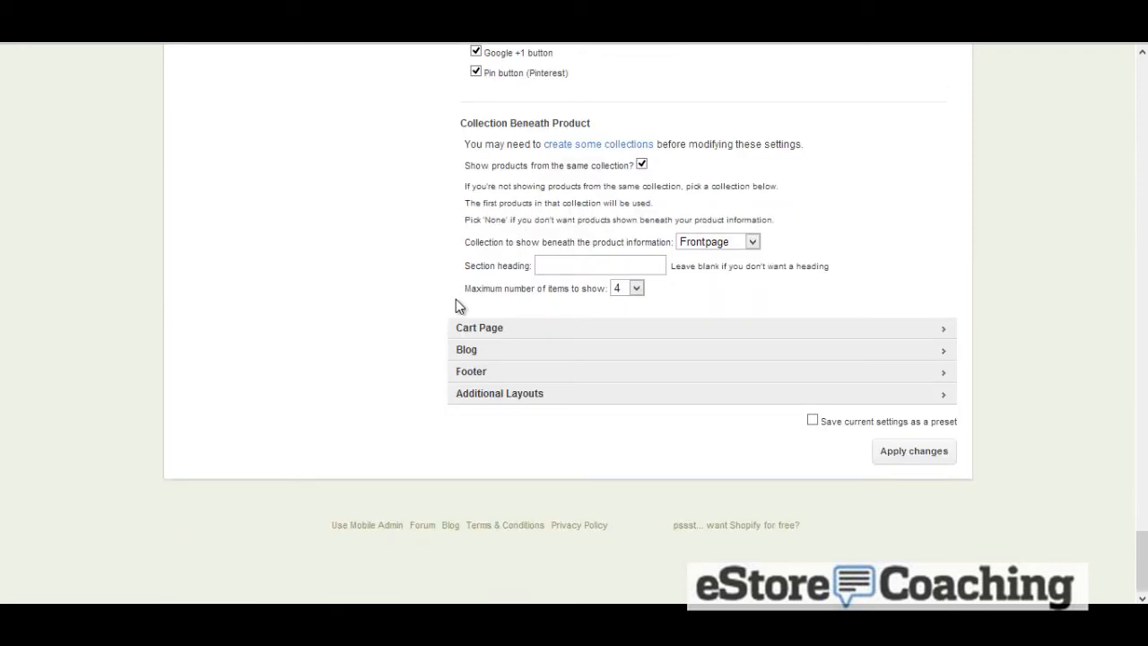
pyautogui.click(500, 329)
pyautogui.scroll(-1, 502, 328)
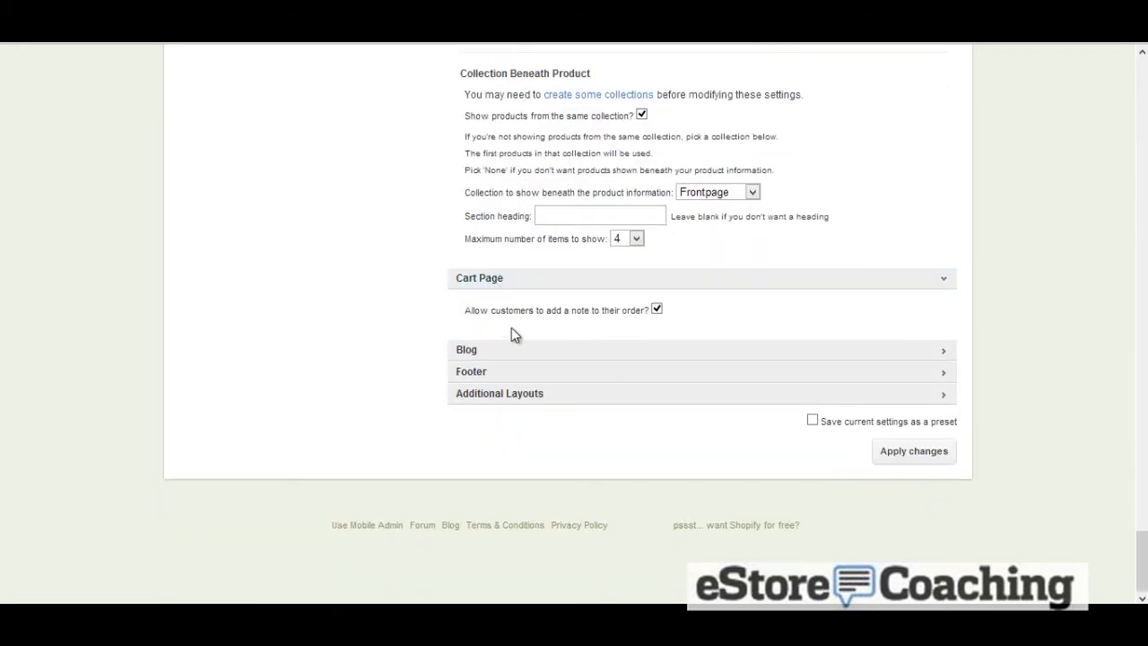
pyautogui.click(524, 351)
pyautogui.scroll(-3, 521, 339)
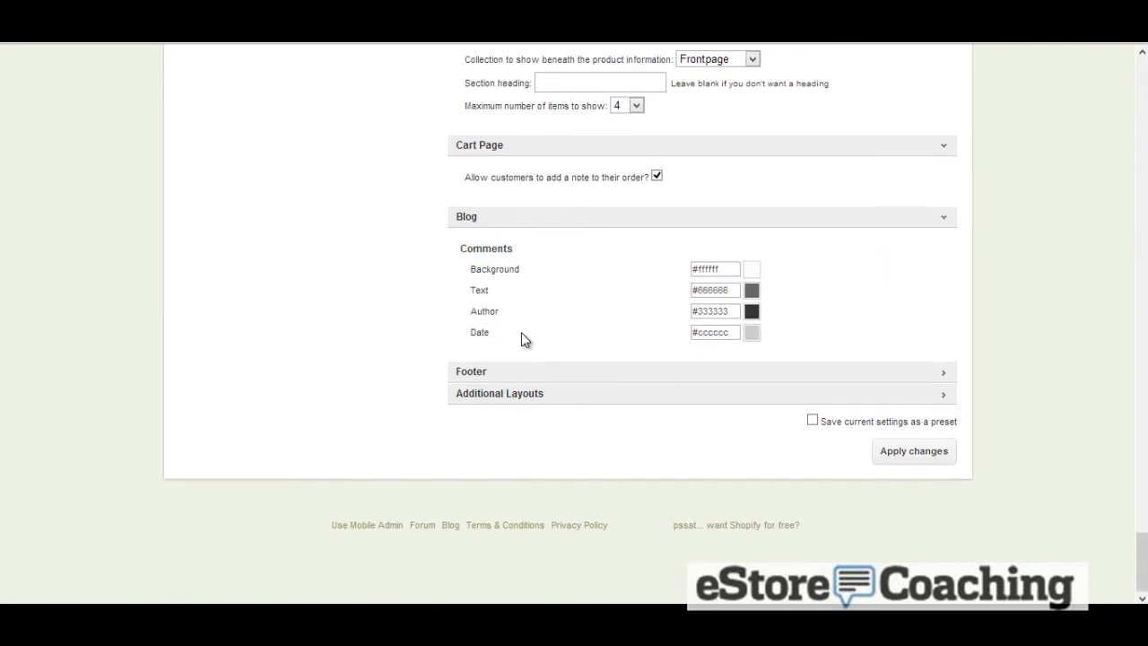
pyautogui.click(487, 370)
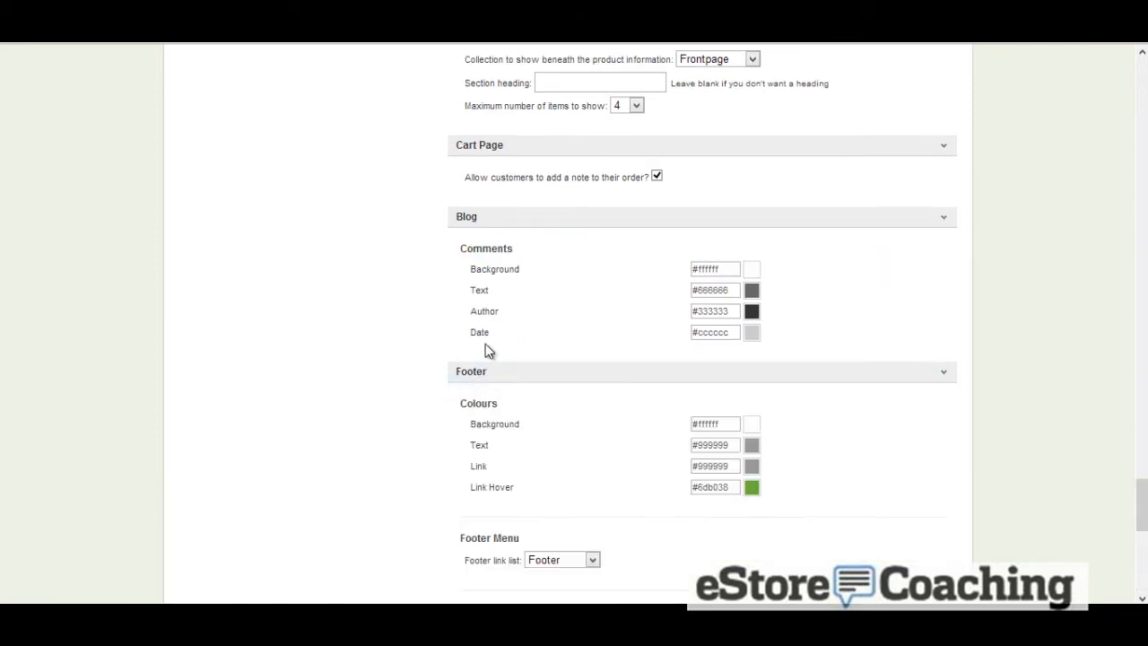
pyautogui.scroll(-4, 488, 350)
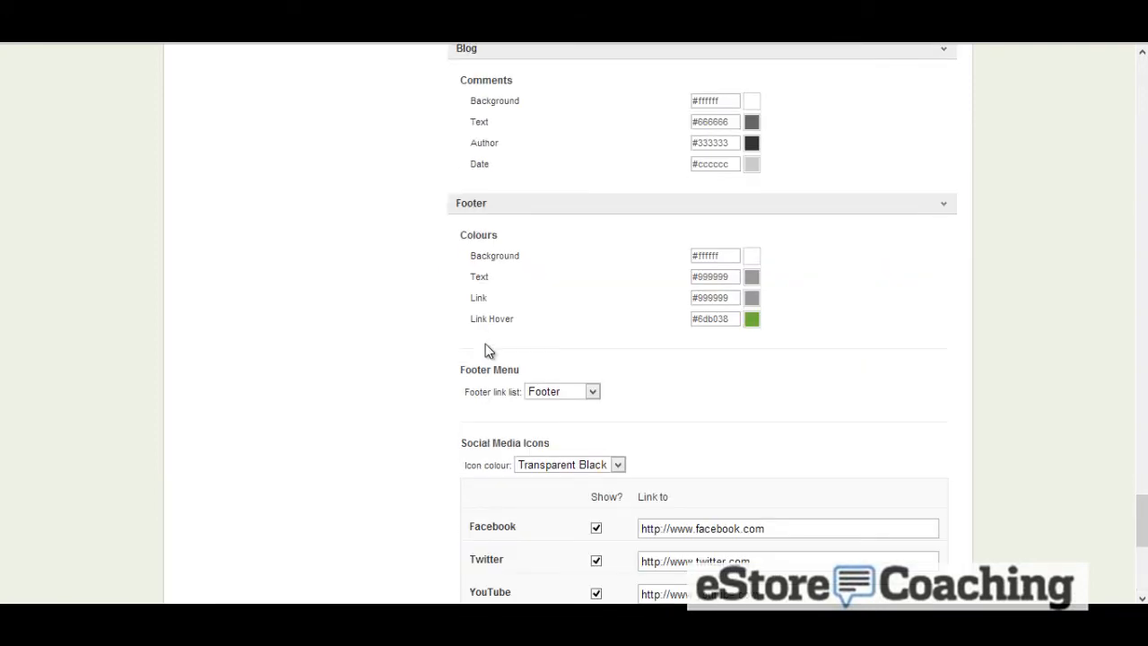
pyautogui.scroll(-2, 488, 350)
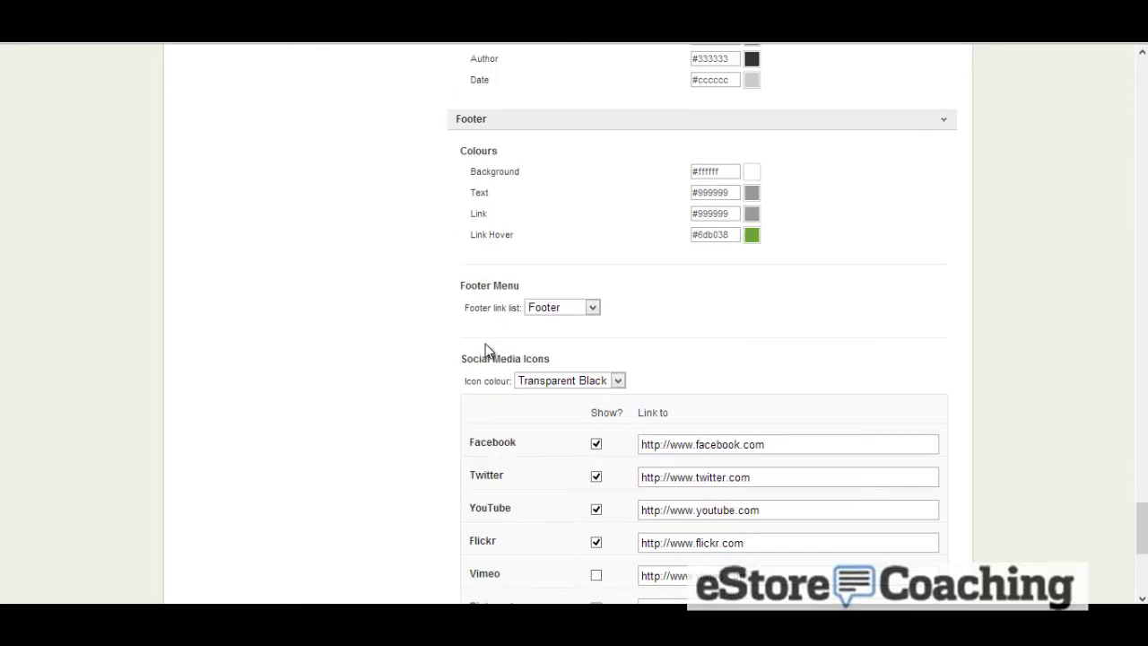
pyautogui.scroll(-2, 486, 350)
pyautogui.scroll(-2, 485, 349)
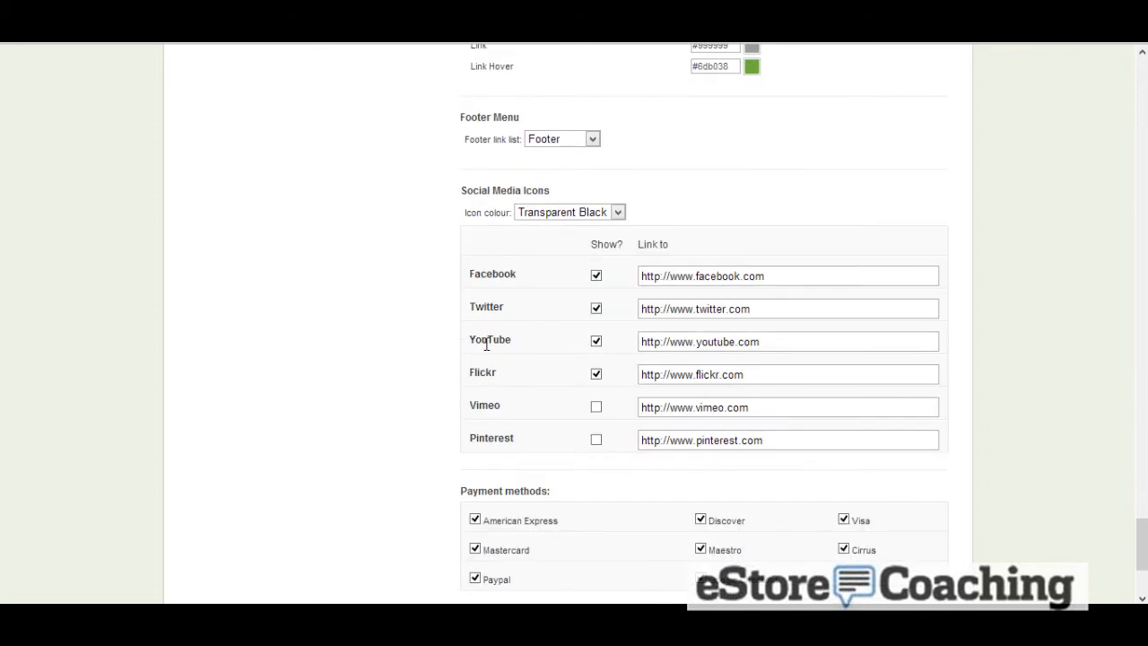
pyautogui.scroll(-2, 487, 347)
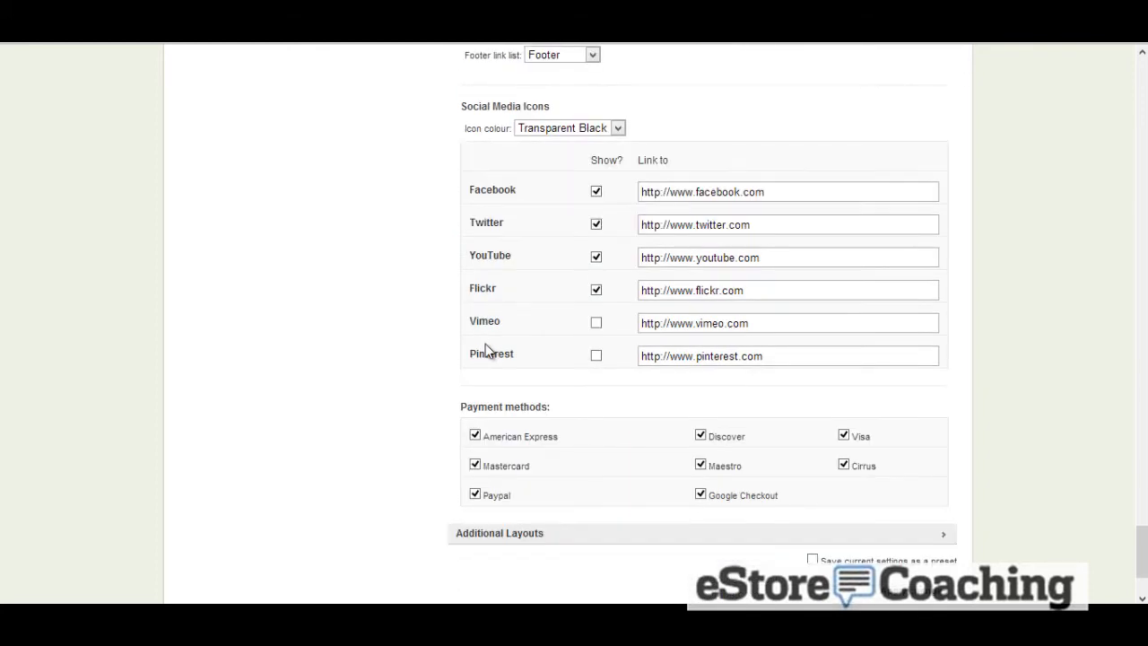
pyautogui.scroll(-2, 486, 349)
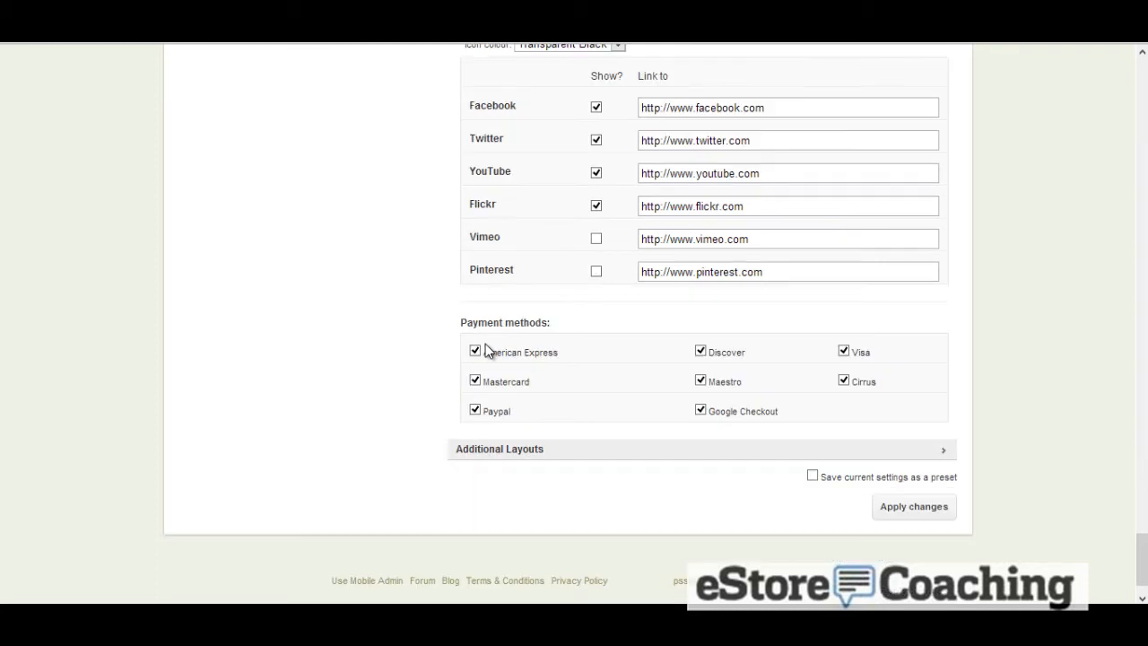
# Keep the customer area layout as theme under Additional Layouts and apply the theme settings changes
pyautogui.click(539, 453)
pyautogui.scroll(-2, 565, 413)
pyautogui.click(628, 387)
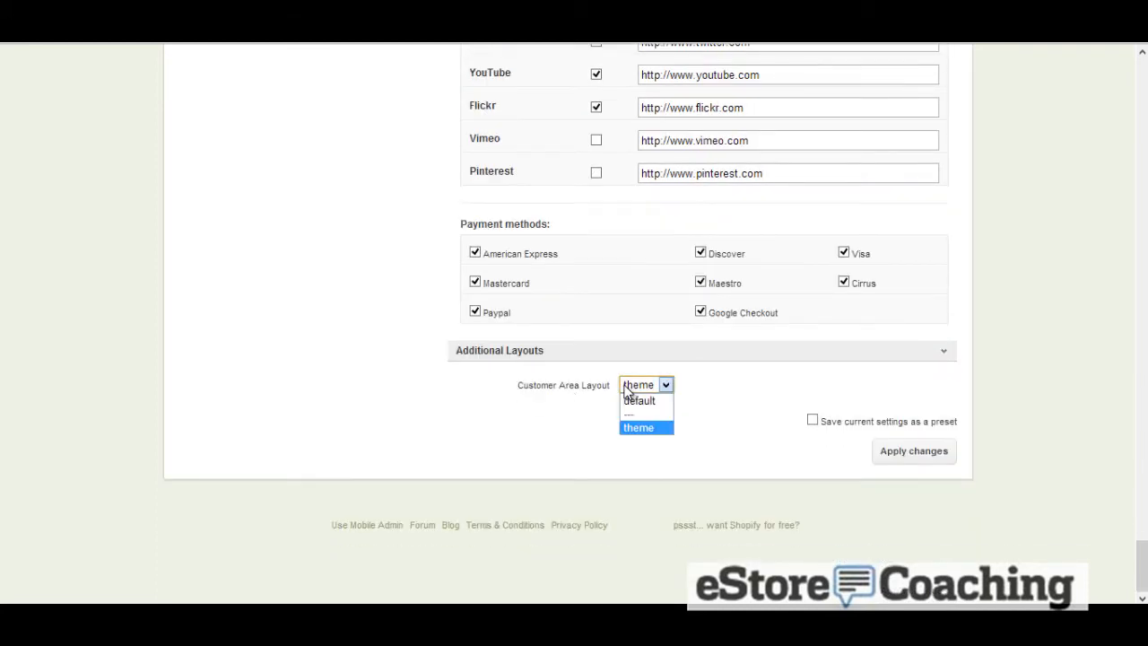
pyautogui.click(628, 388)
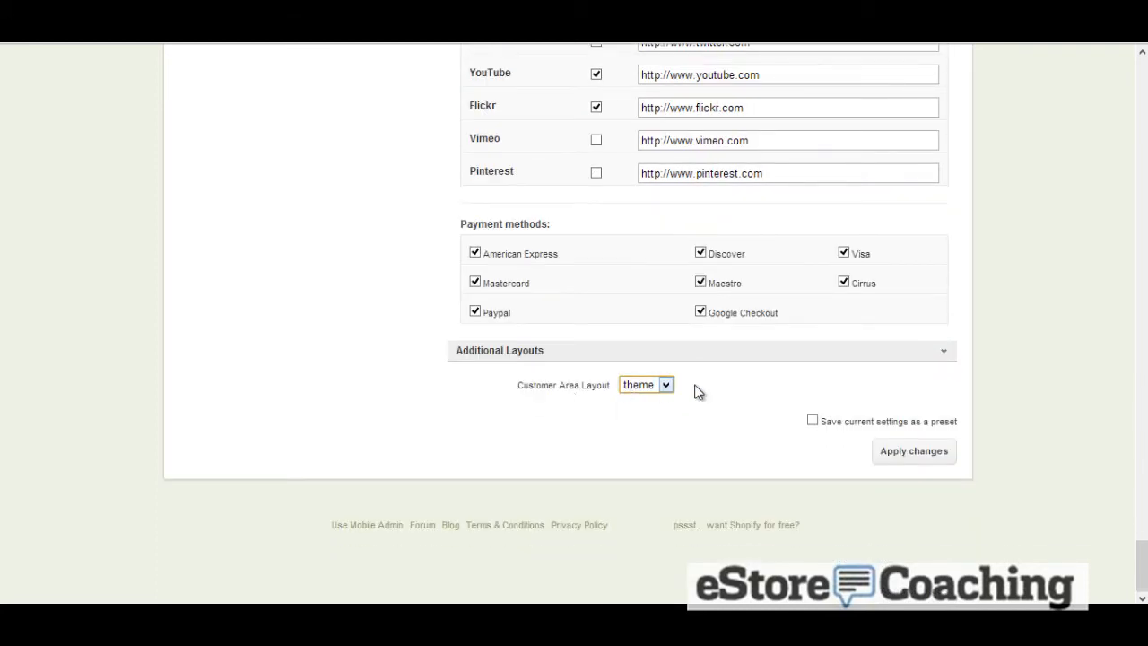
pyautogui.click(915, 454)
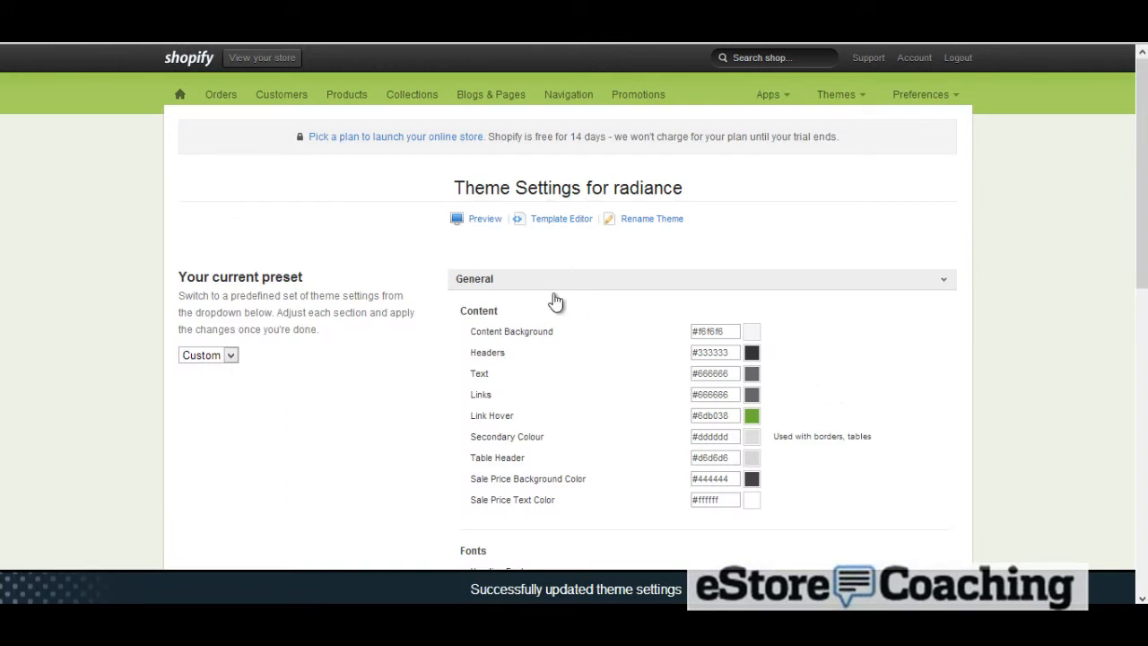
# Open the radiance Template Editor and open the blog.liquid template
pyautogui.click(552, 226)
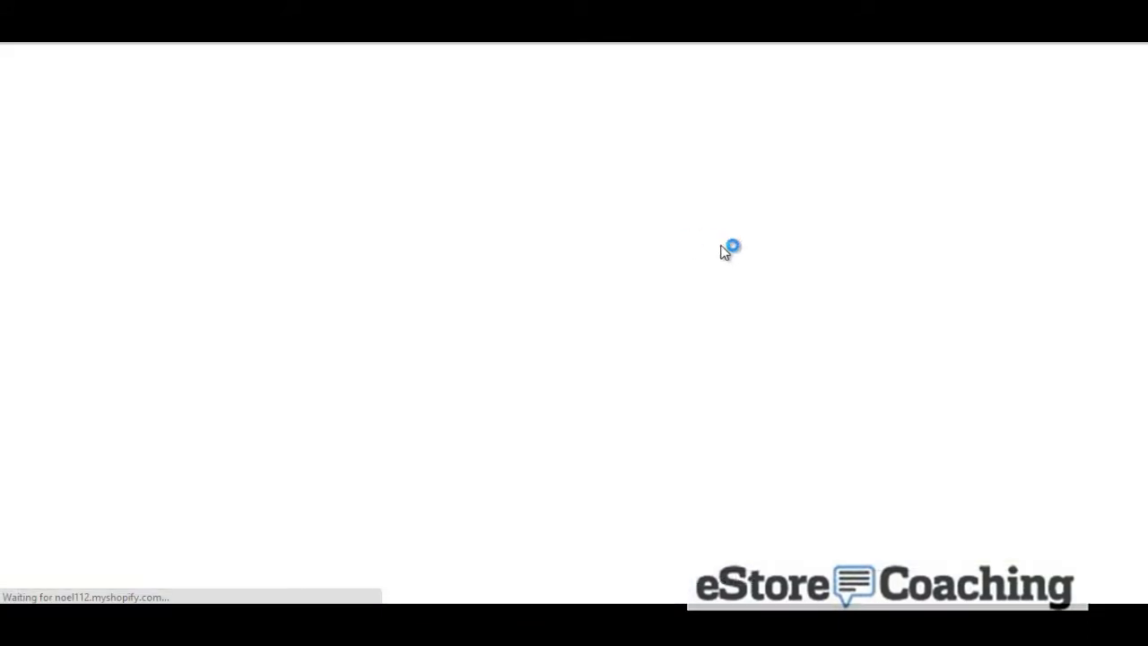
pyautogui.scroll(-2, 538, 262)
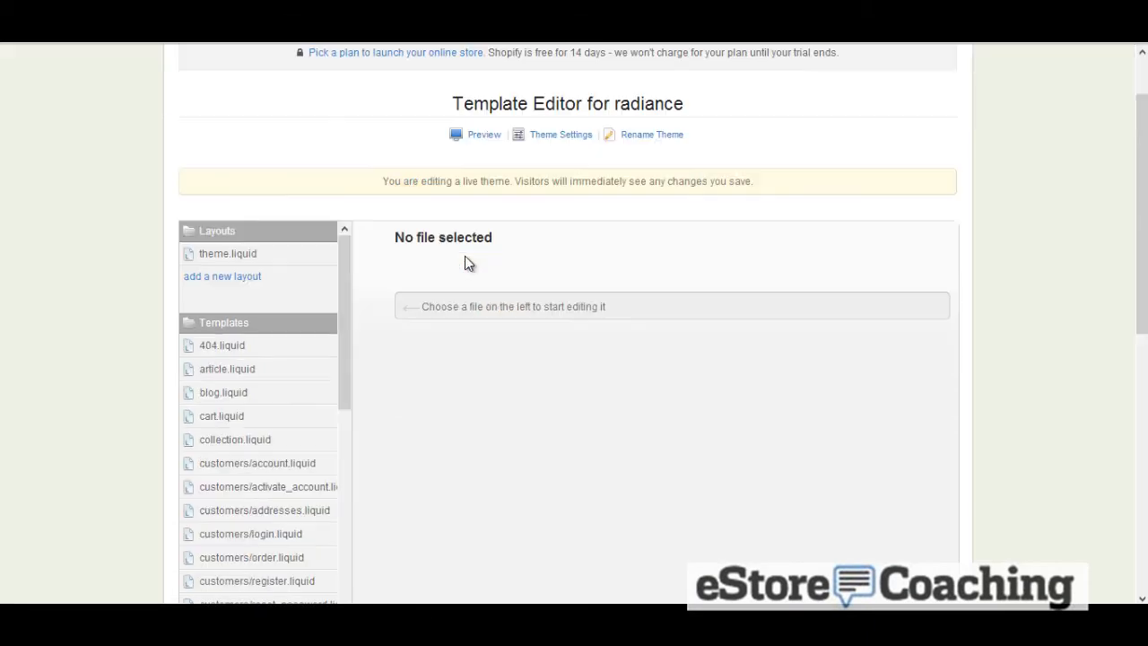
pyautogui.click(235, 372)
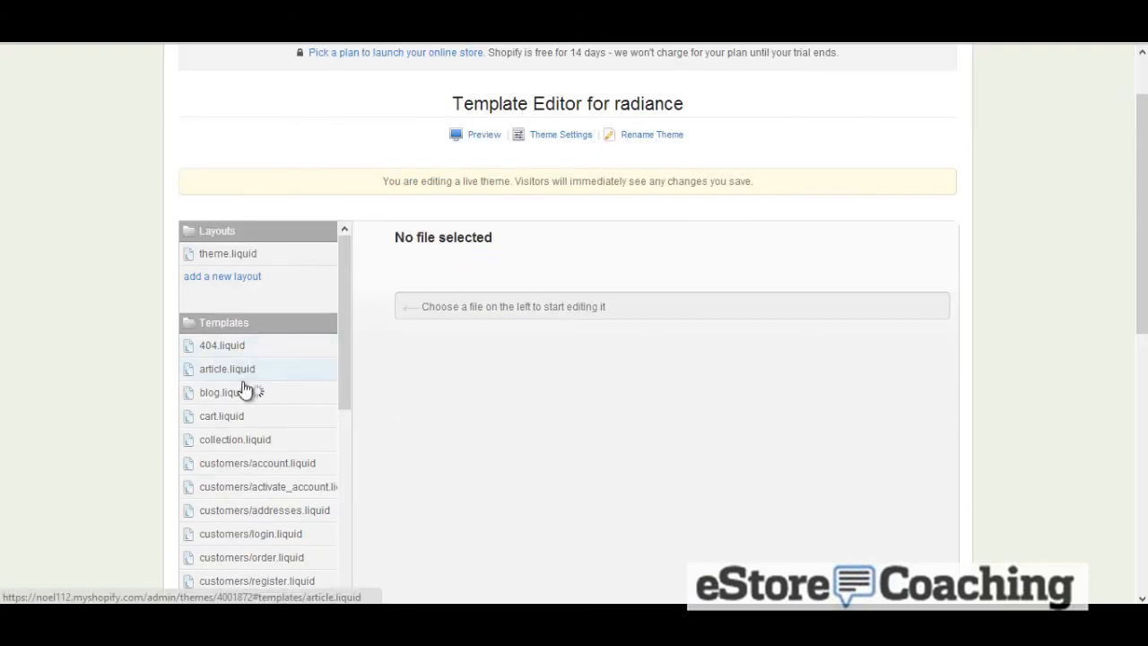
pyautogui.click(247, 396)
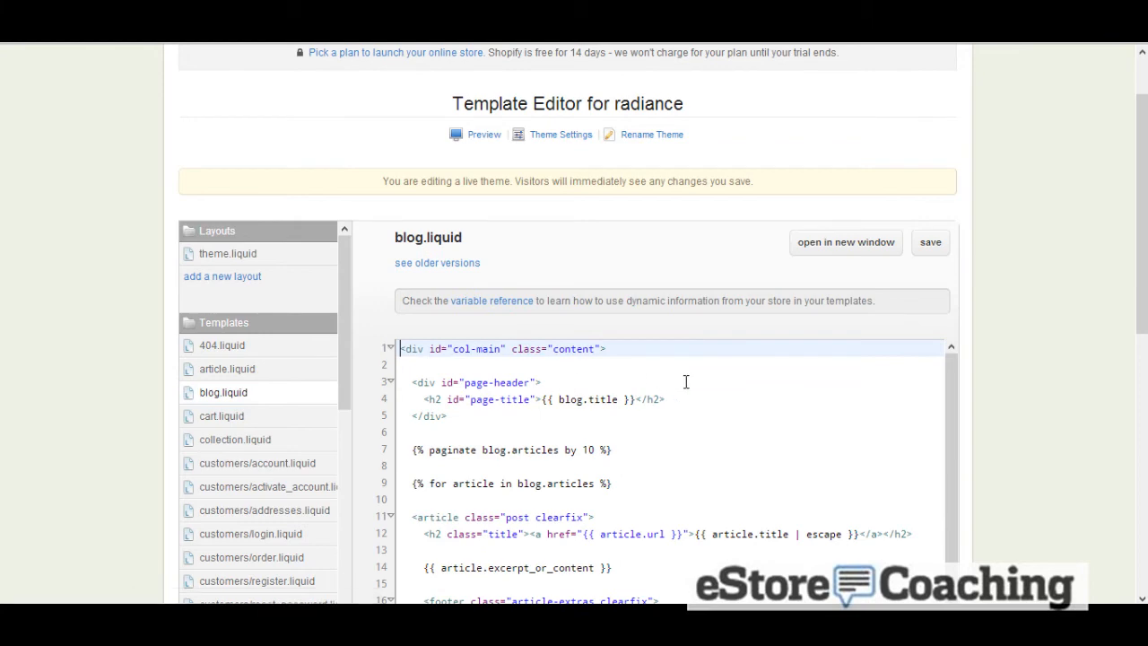
# Scroll through the blog.liquid template code and open the radiance theme preview
pyautogui.scroll(-3, 688, 384)
pyautogui.scroll(-3, 688, 388)
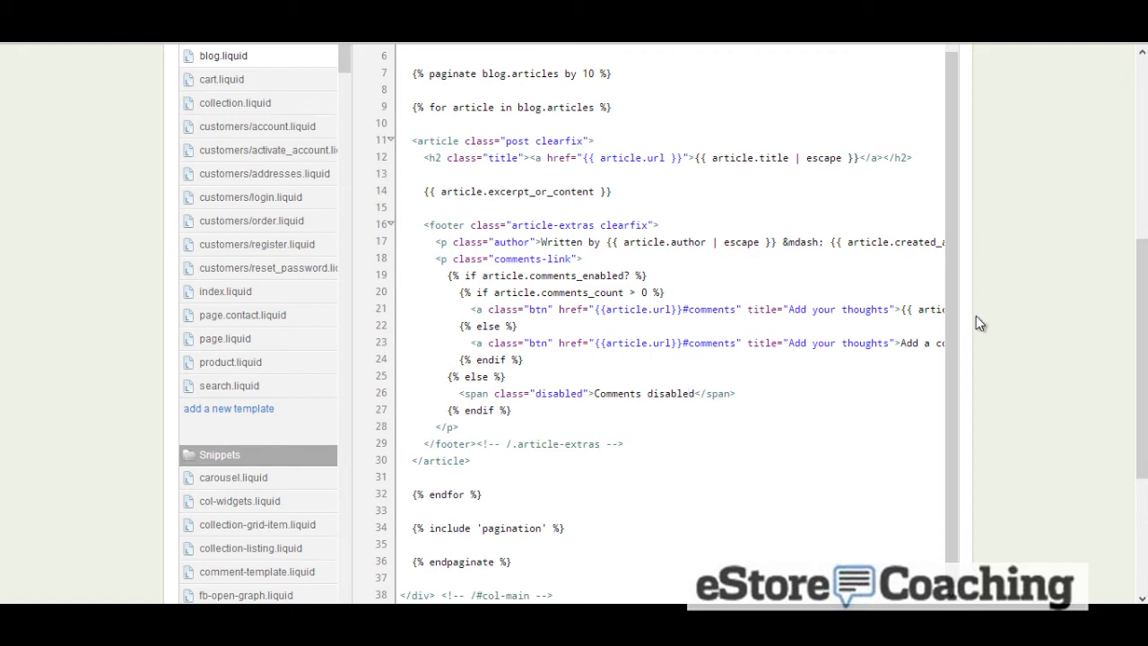
pyautogui.scroll(7, 977, 317)
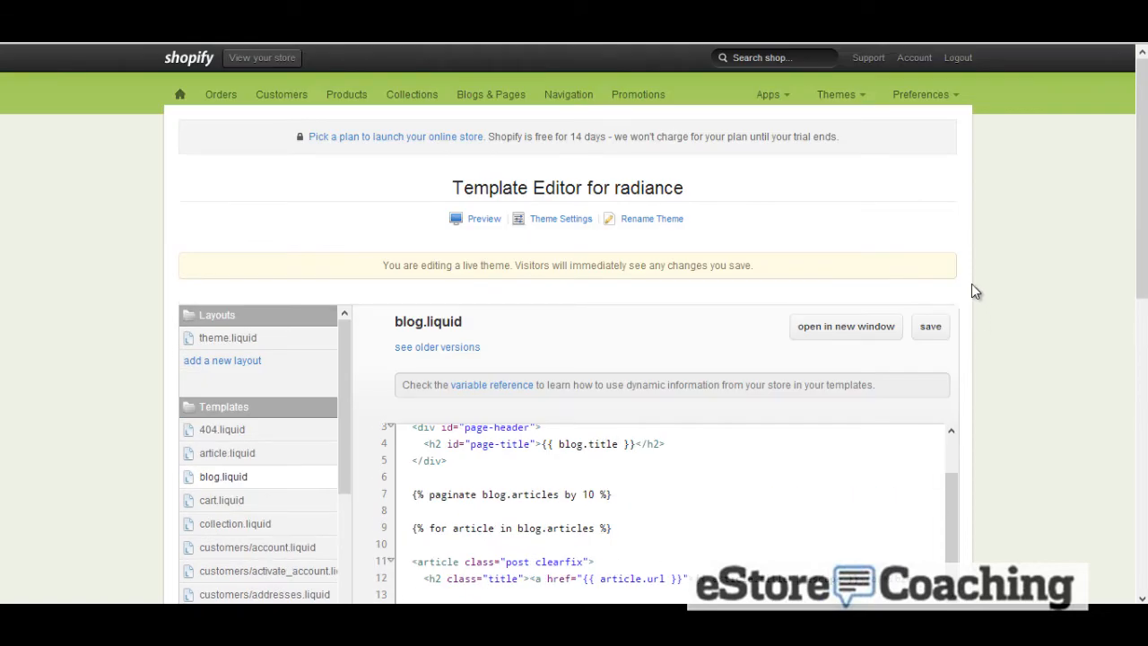
pyautogui.click(851, 99)
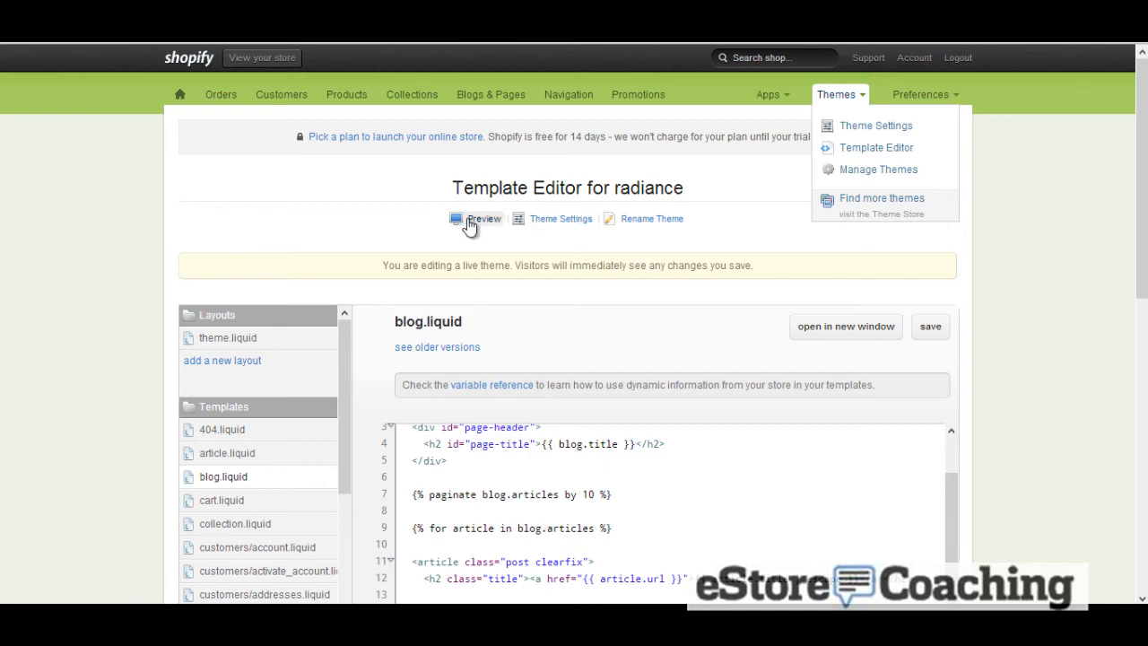
pyautogui.rightClick(469, 224)
pyautogui.click(516, 225)
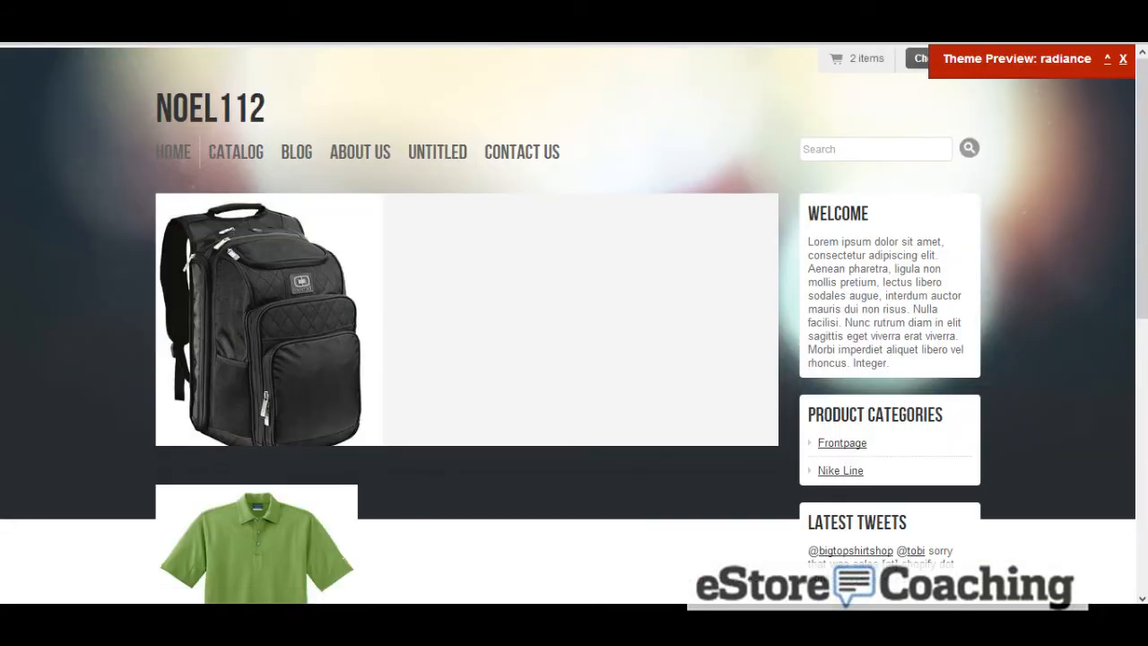
# Advance the homepage slideshow twice and scroll down through the storefront preview
pyautogui.click(767, 323)
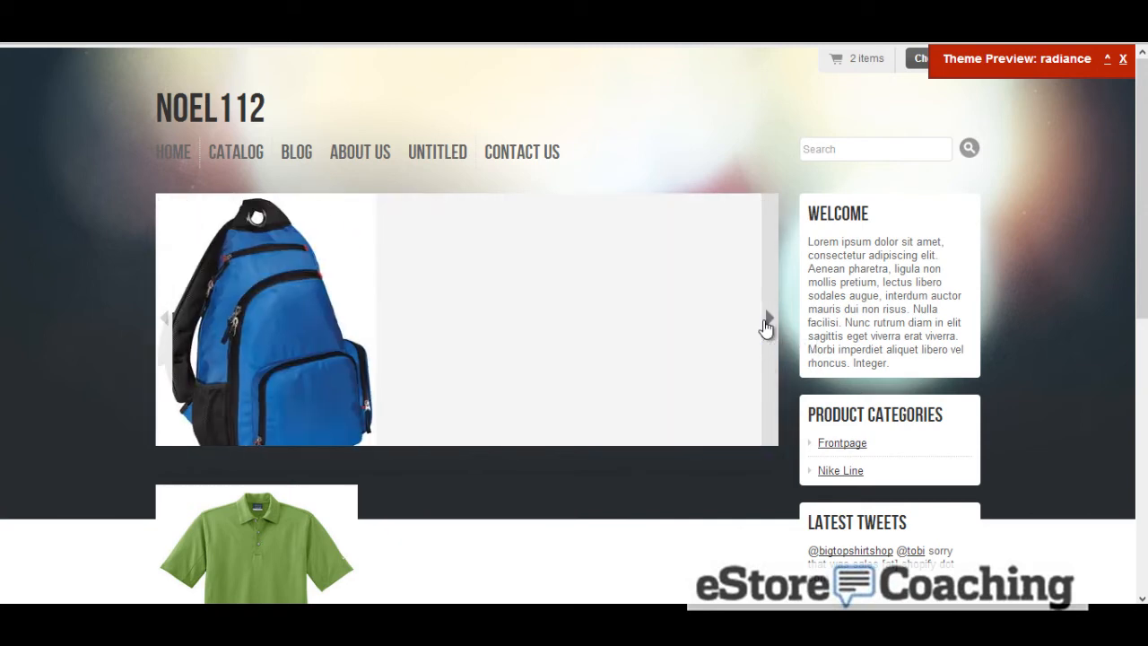
pyautogui.click(767, 323)
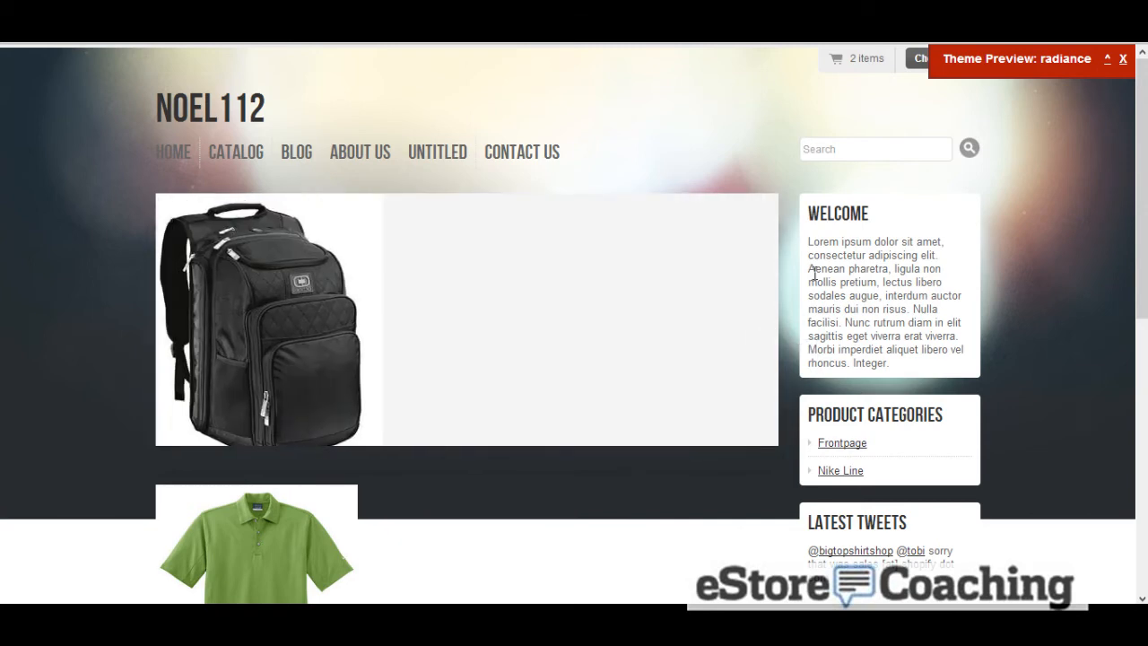
pyautogui.scroll(-1, 818, 270)
pyautogui.scroll(-2, 818, 269)
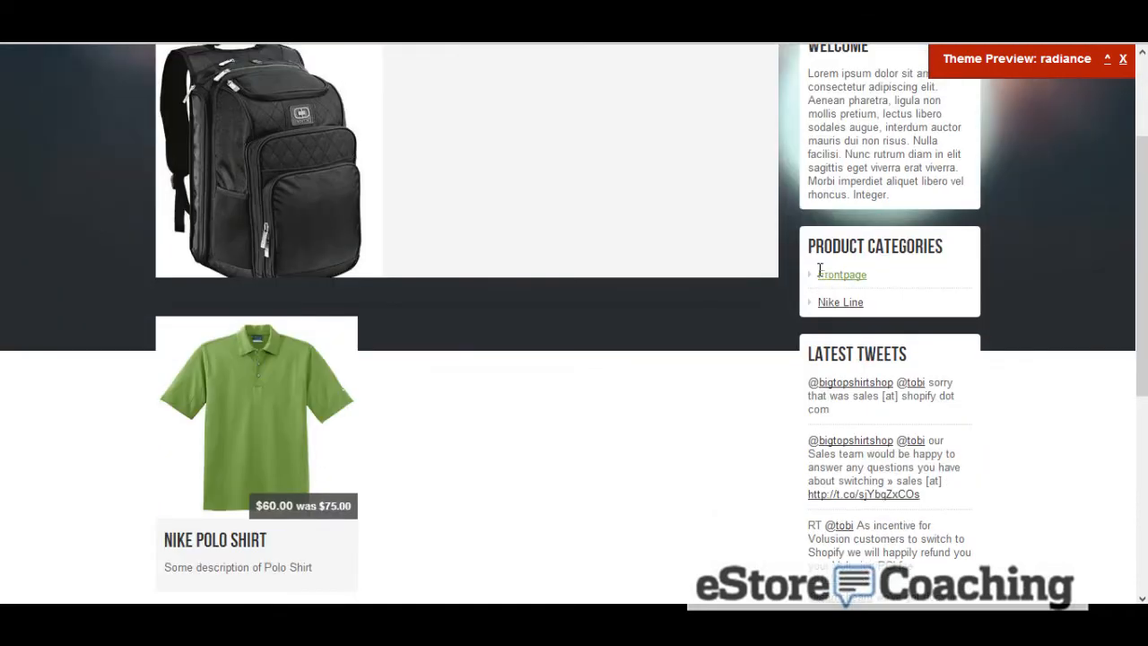
pyautogui.scroll(-2, 818, 269)
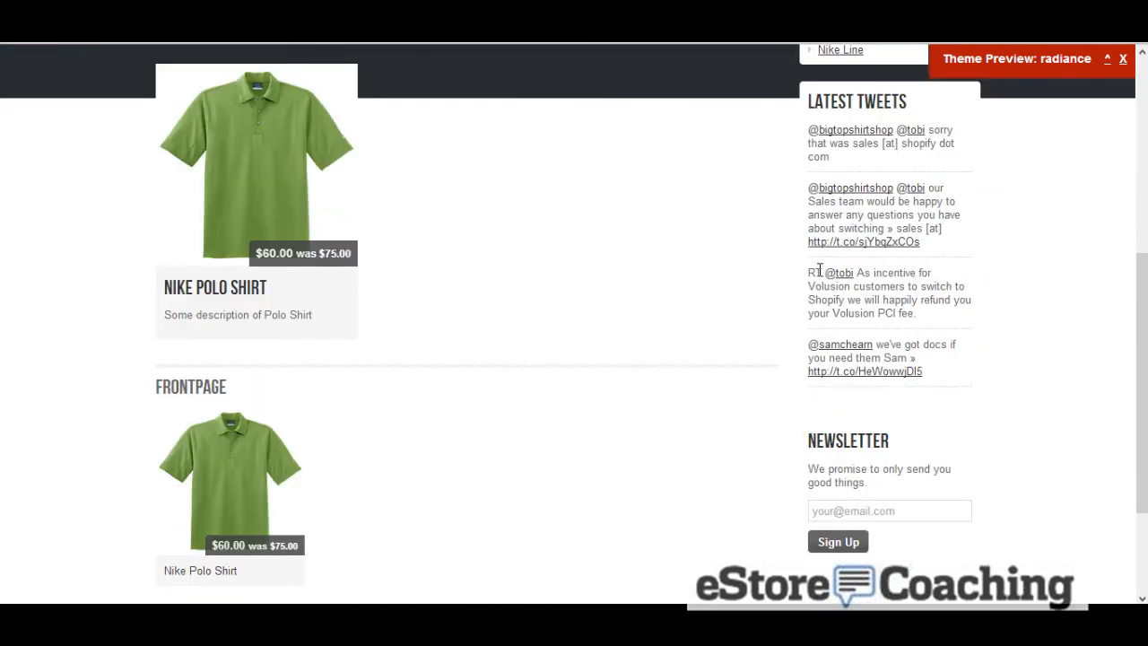
pyautogui.scroll(-2, 818, 269)
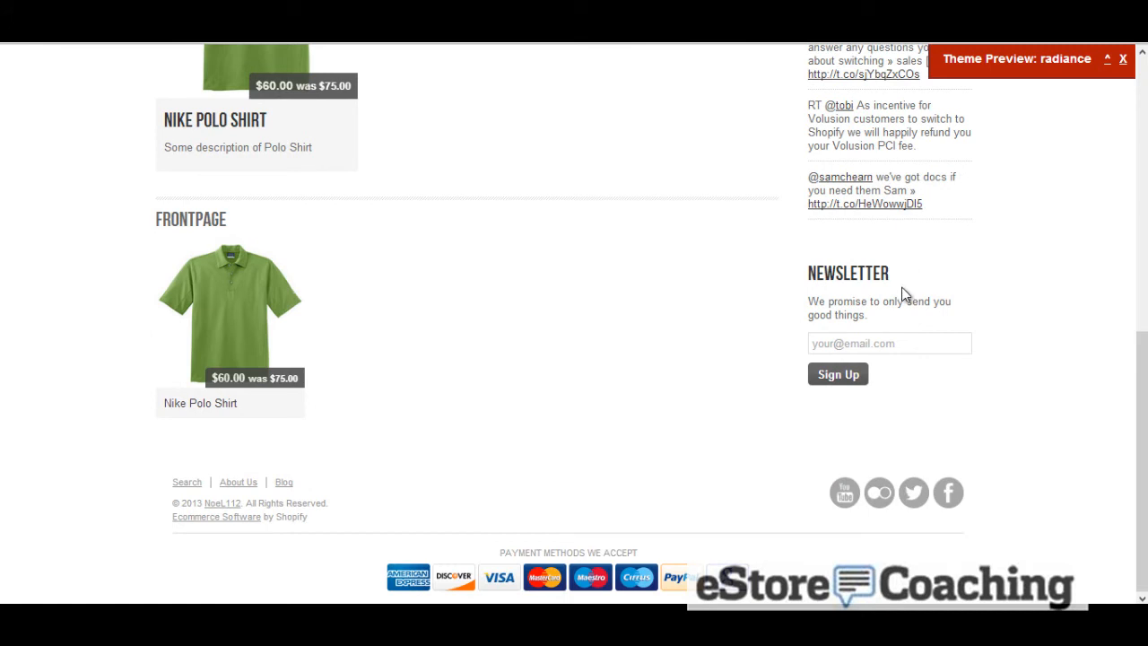
# Test the newsletter signup by submitting a sample e-mail address in the sidebar form
pyautogui.click(840, 346)
pyautogui.write('t')
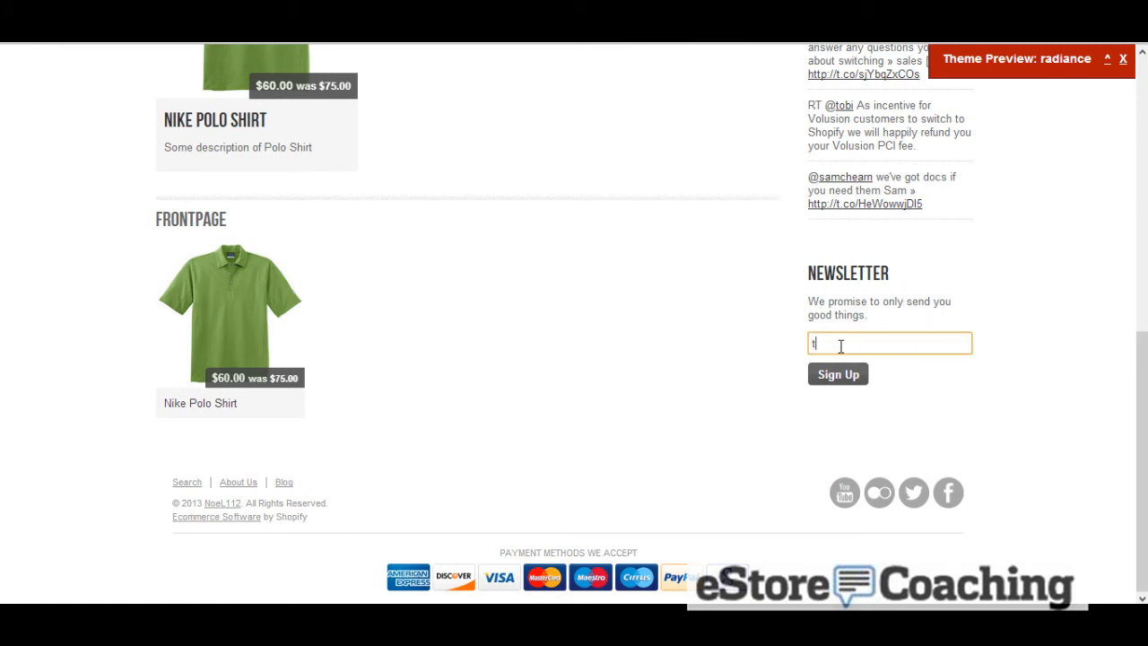
pyautogui.write('est@gmail.com')
pyautogui.click(839, 375)
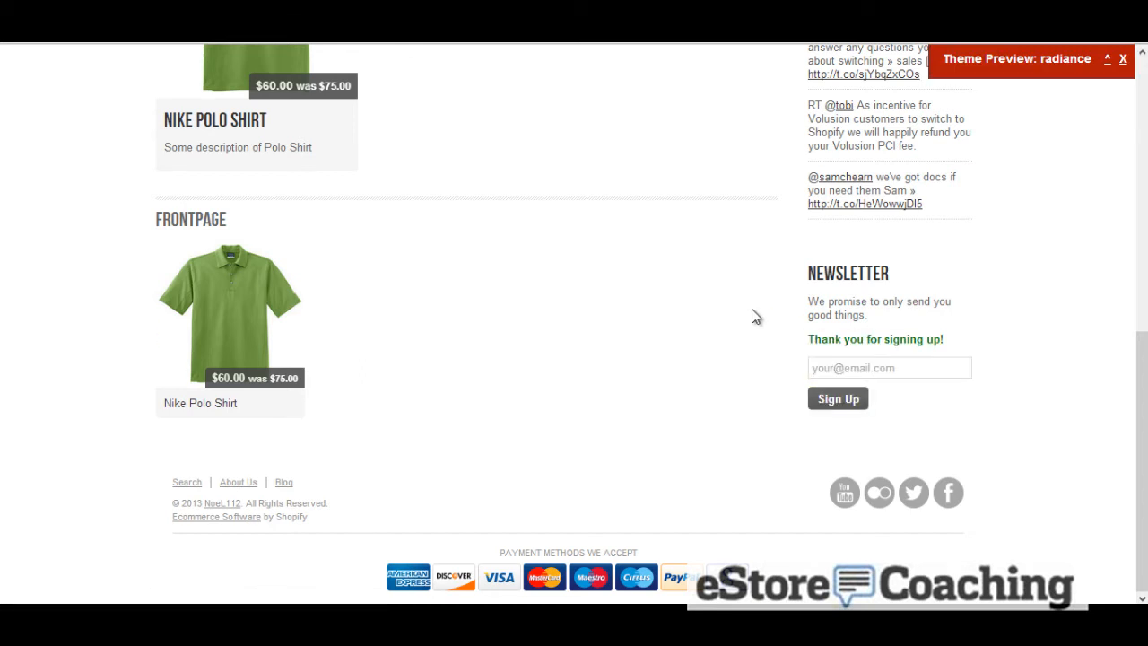
pyautogui.scroll(6, 753, 311)
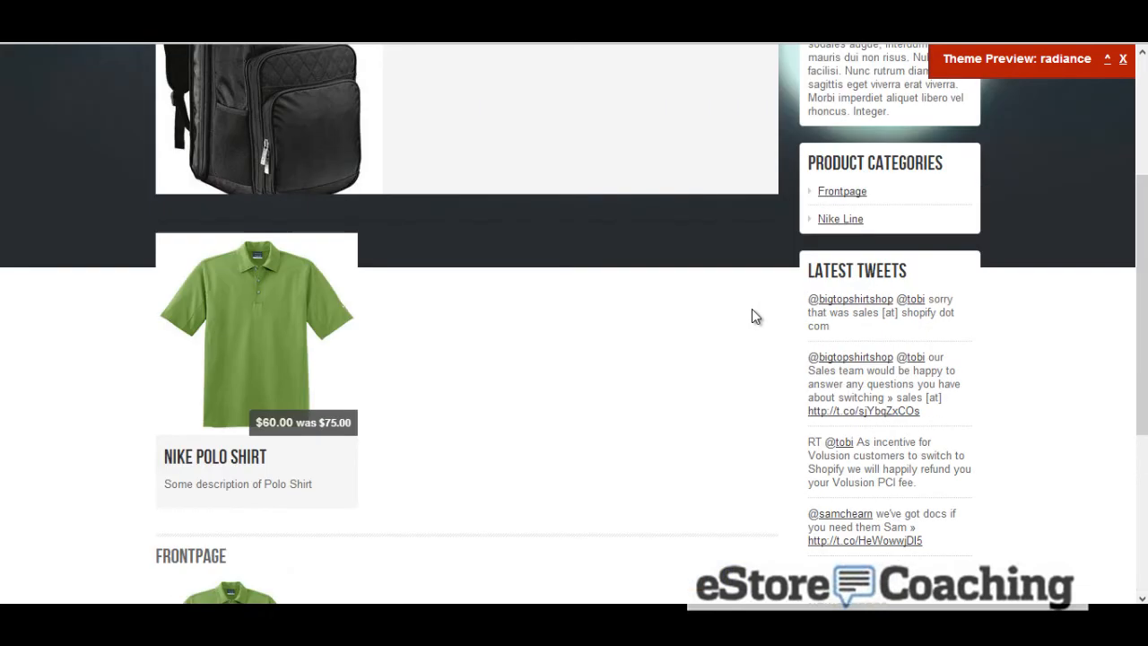
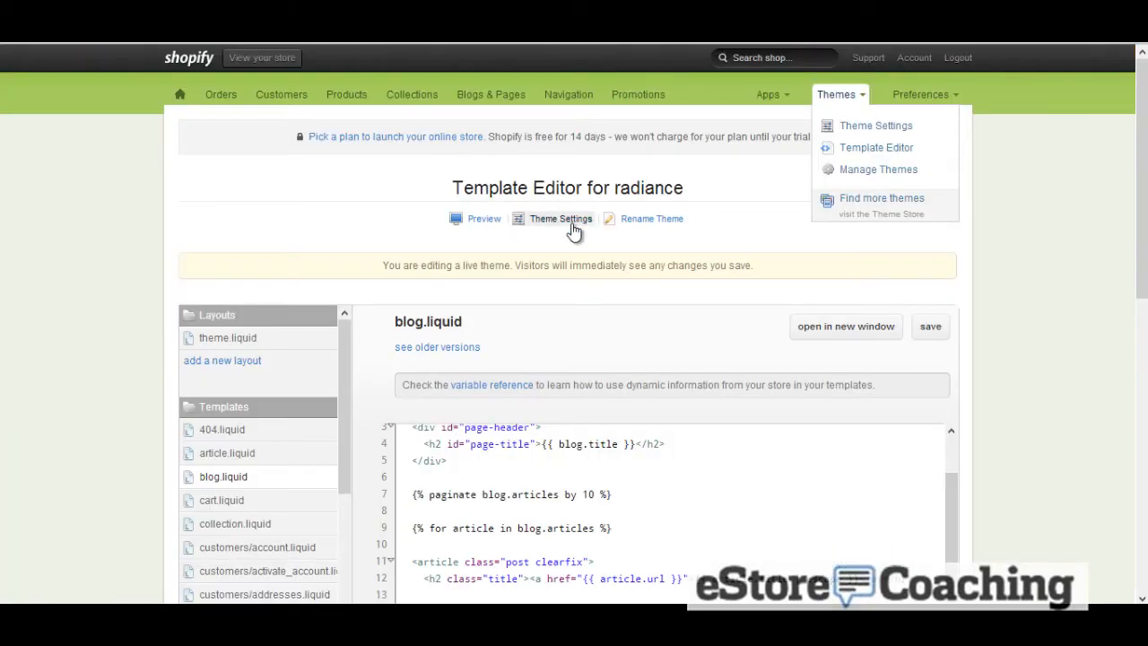
# Install the free Solo theme from the Theme Store and publish it as the shop's main theme
pyautogui.click(910, 203)
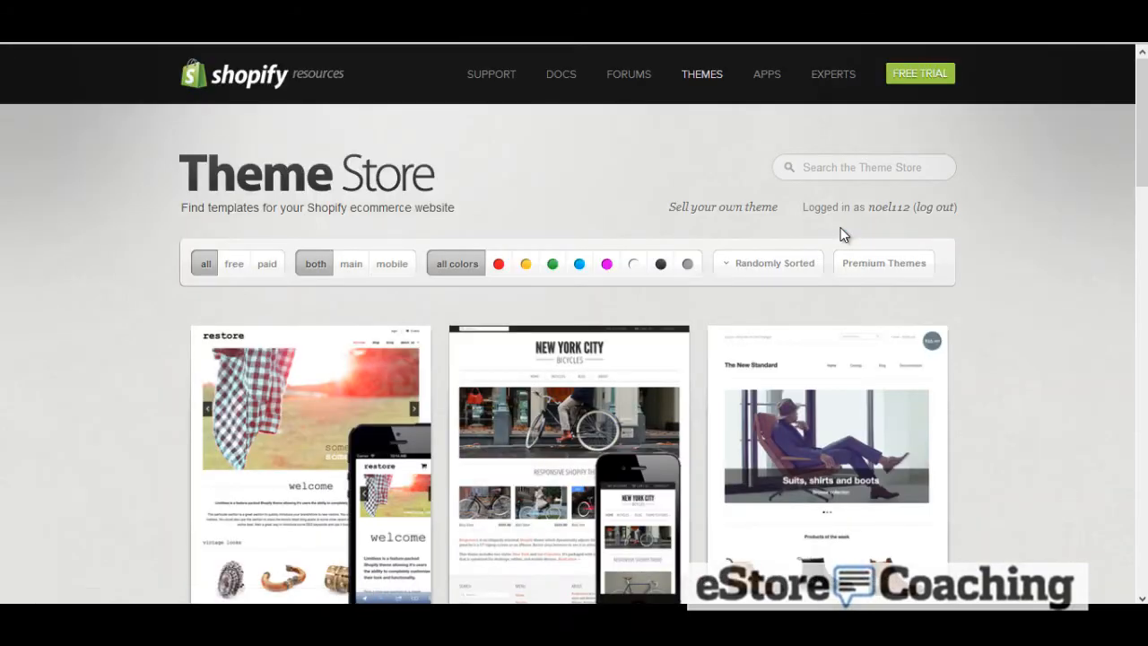
pyautogui.scroll(-1, 840, 233)
pyautogui.click(267, 179)
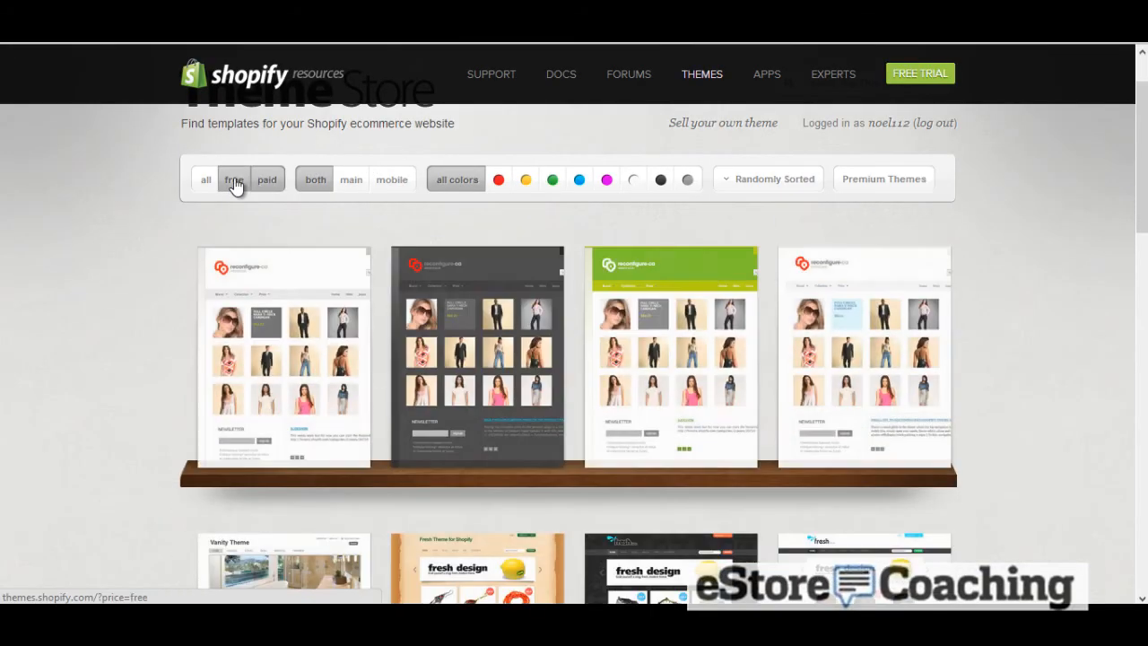
pyautogui.click(234, 181)
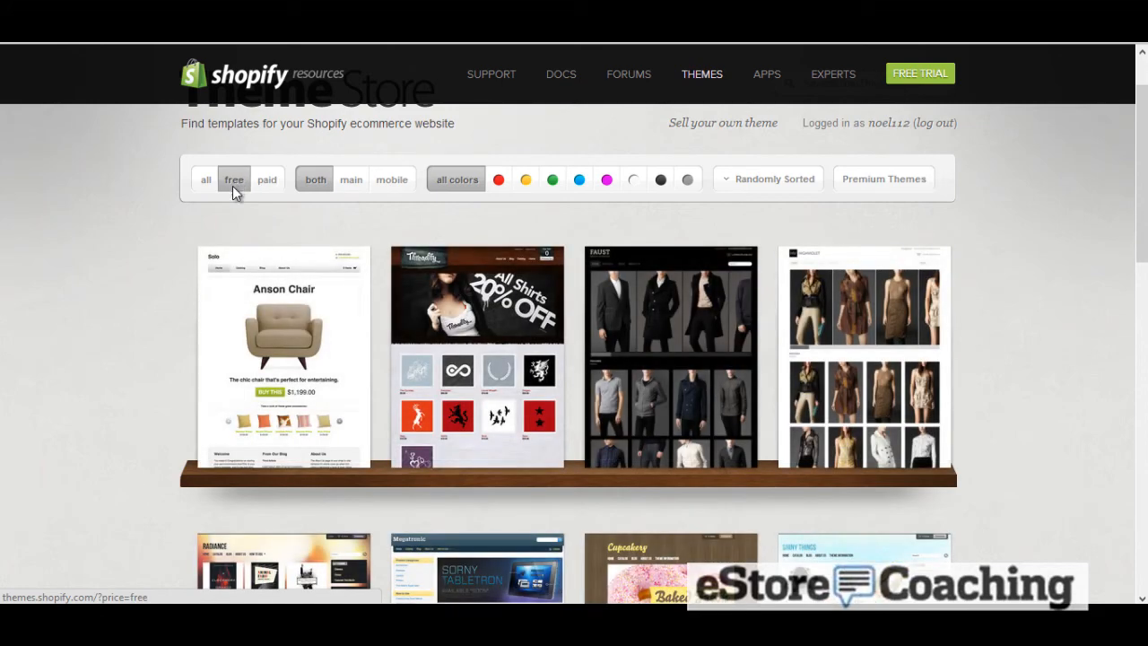
pyautogui.click(249, 296)
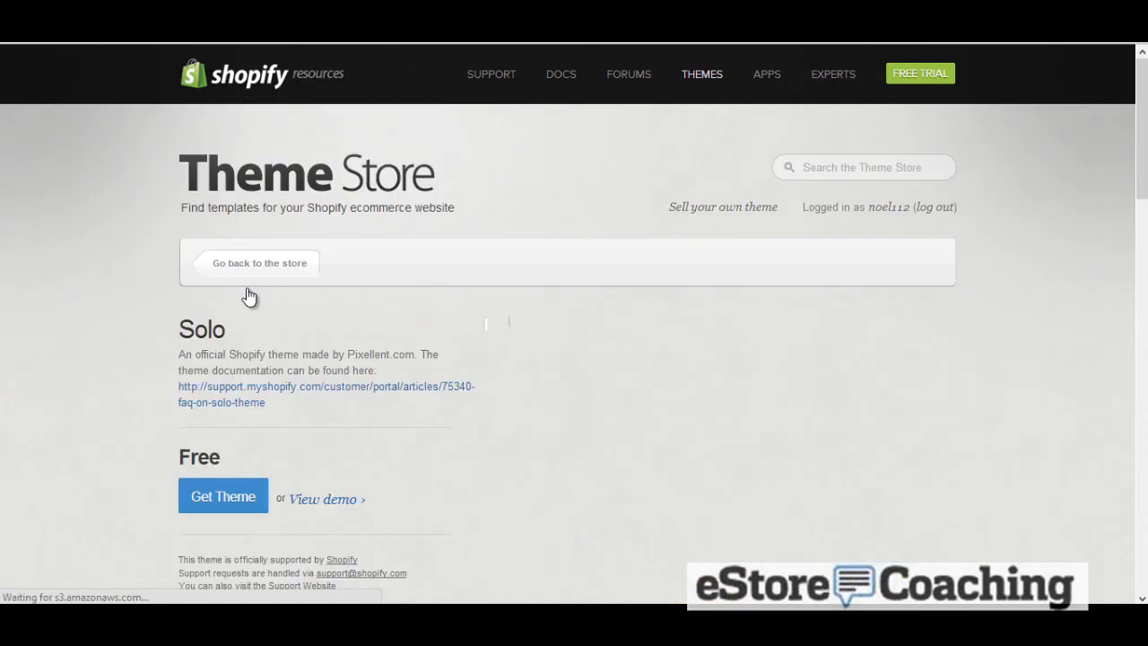
pyautogui.scroll(-2, 247, 288)
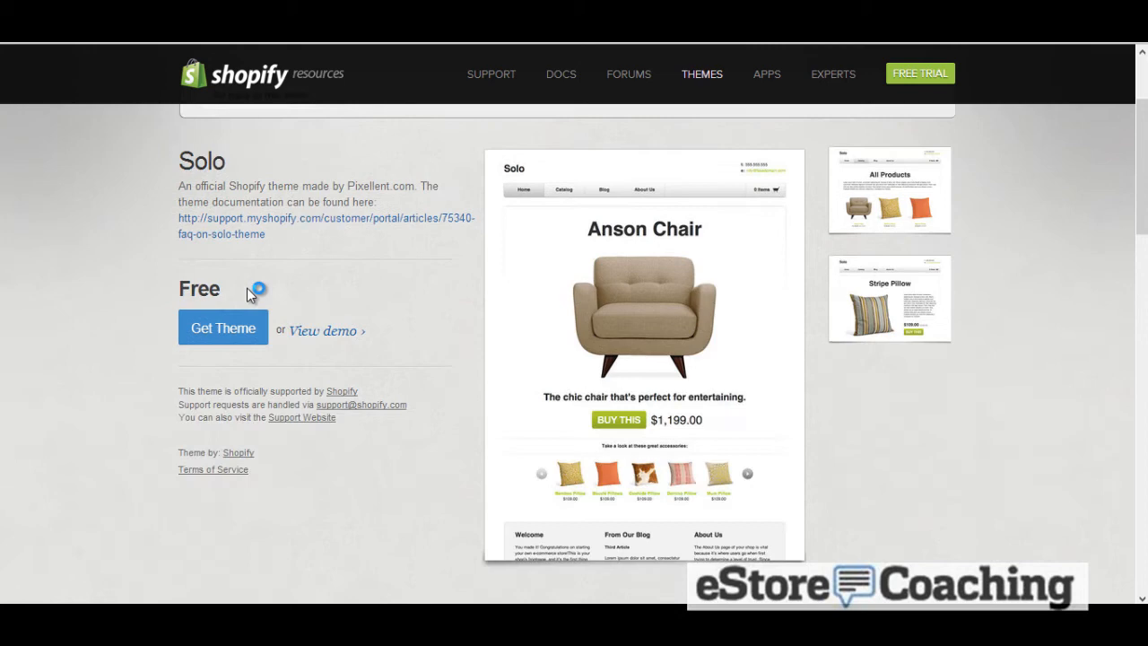
pyautogui.click(257, 338)
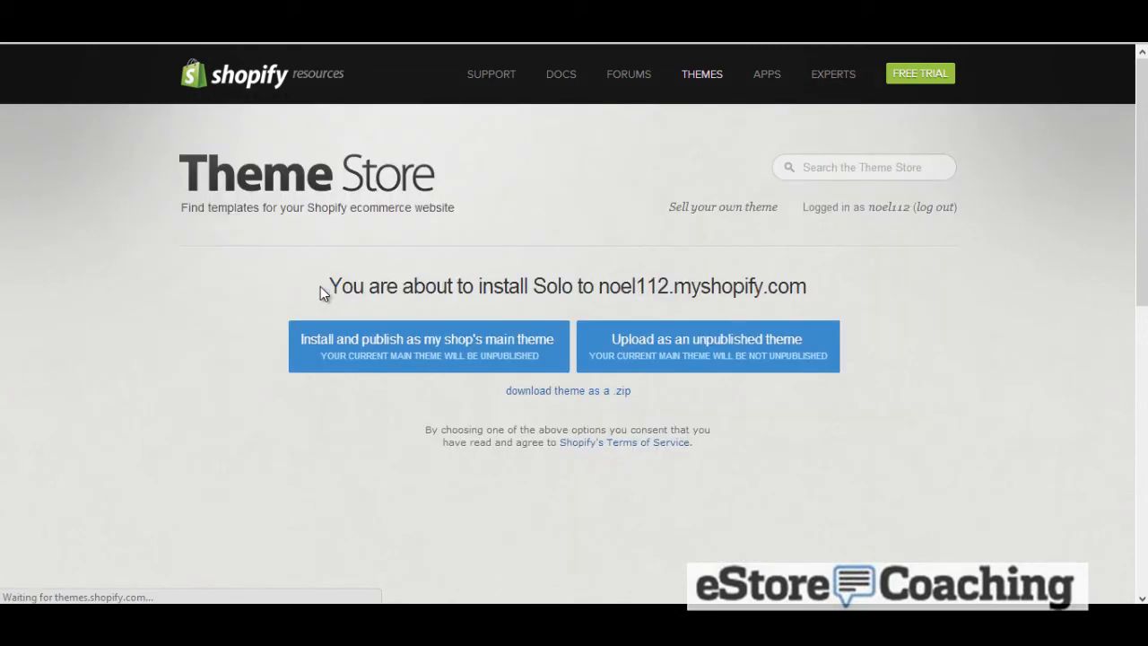
pyautogui.click(386, 347)
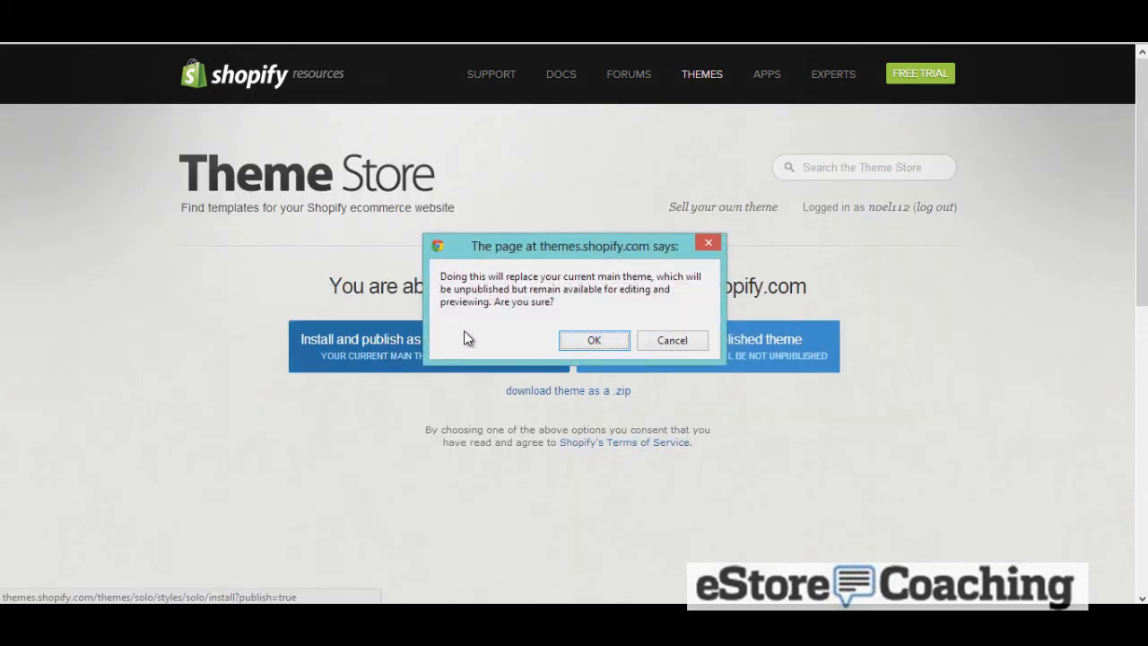
pyautogui.click(610, 343)
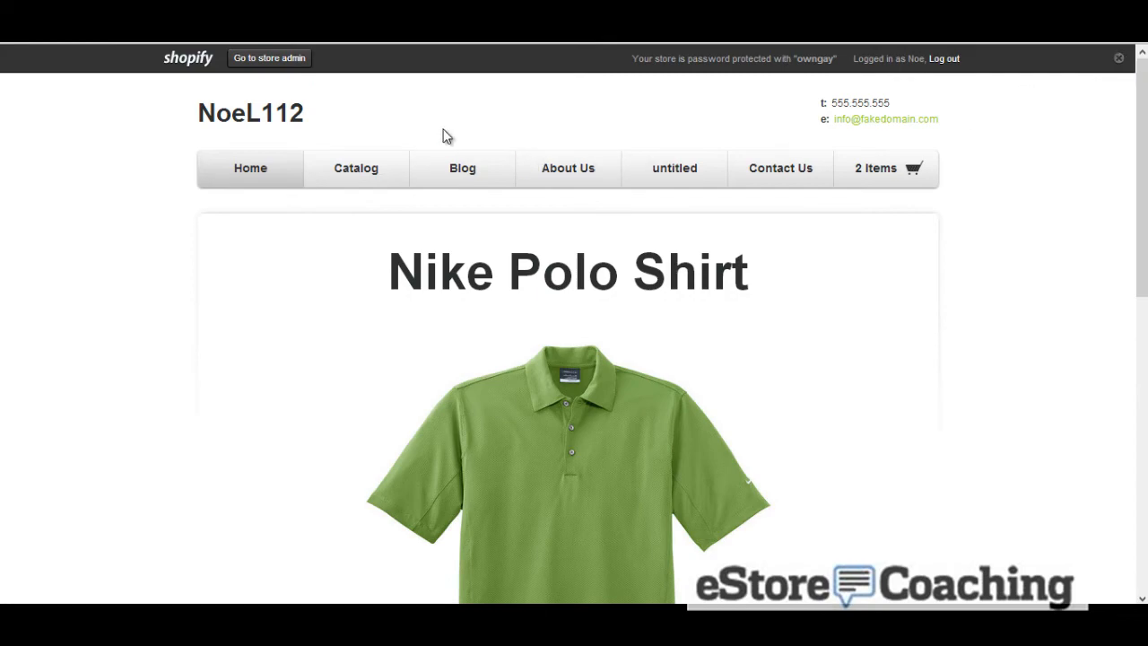
# Browse the storefront in the Solo theme and open the Nike Polo Shirt product page
pyautogui.scroll(-6, 451, 144)
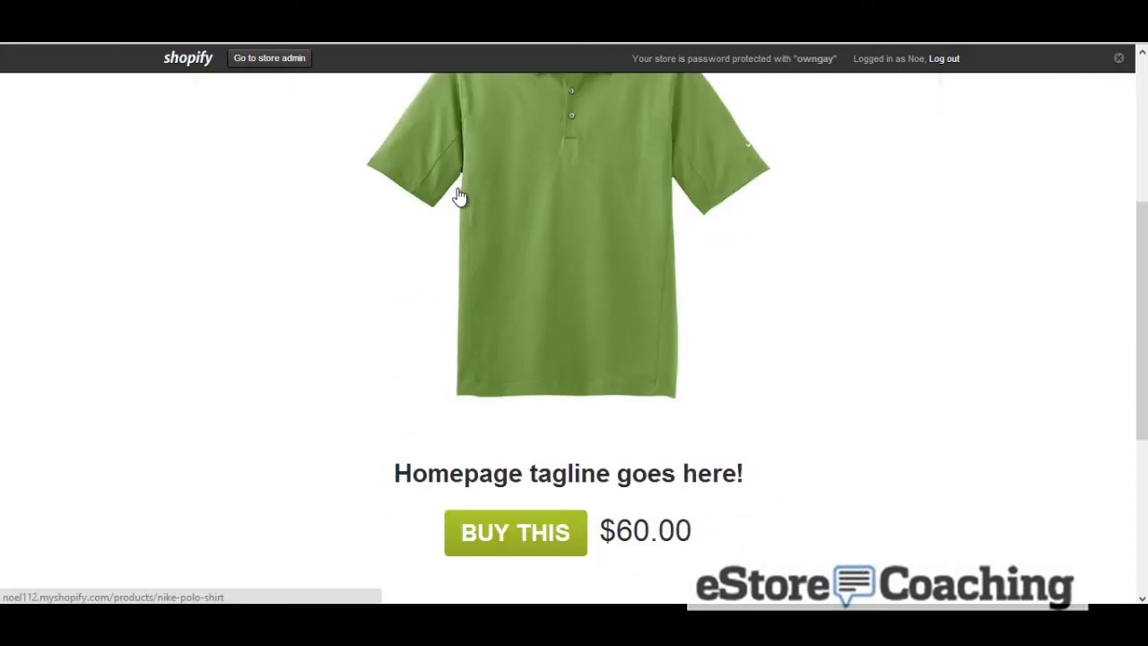
pyautogui.scroll(-2, 458, 207)
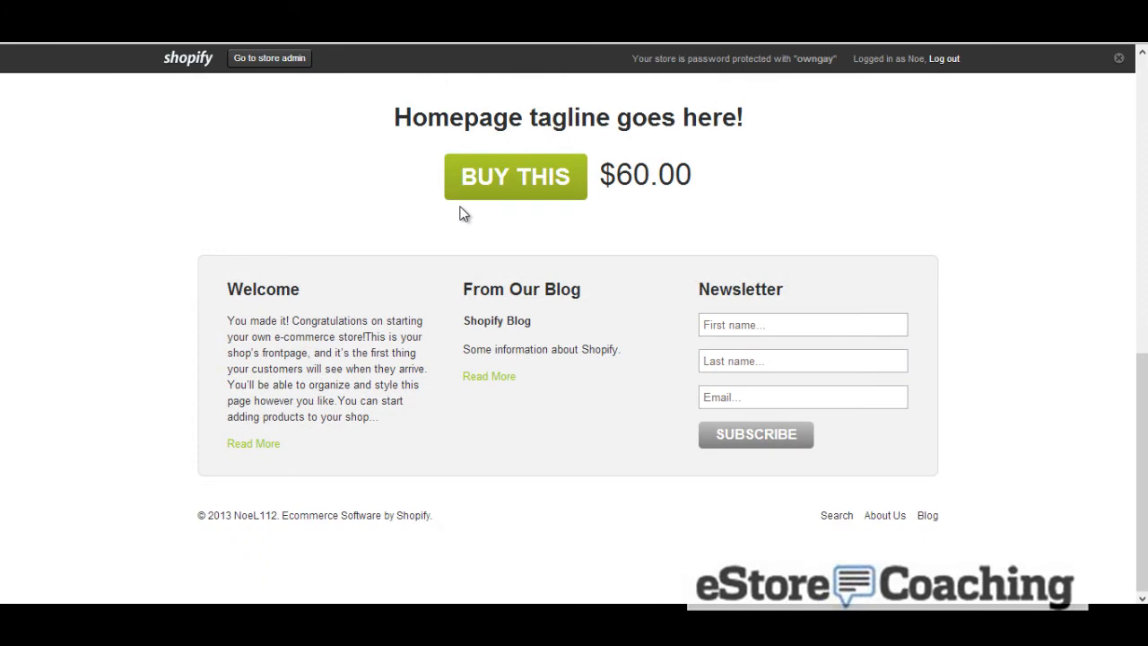
pyautogui.scroll(7, 957, 368)
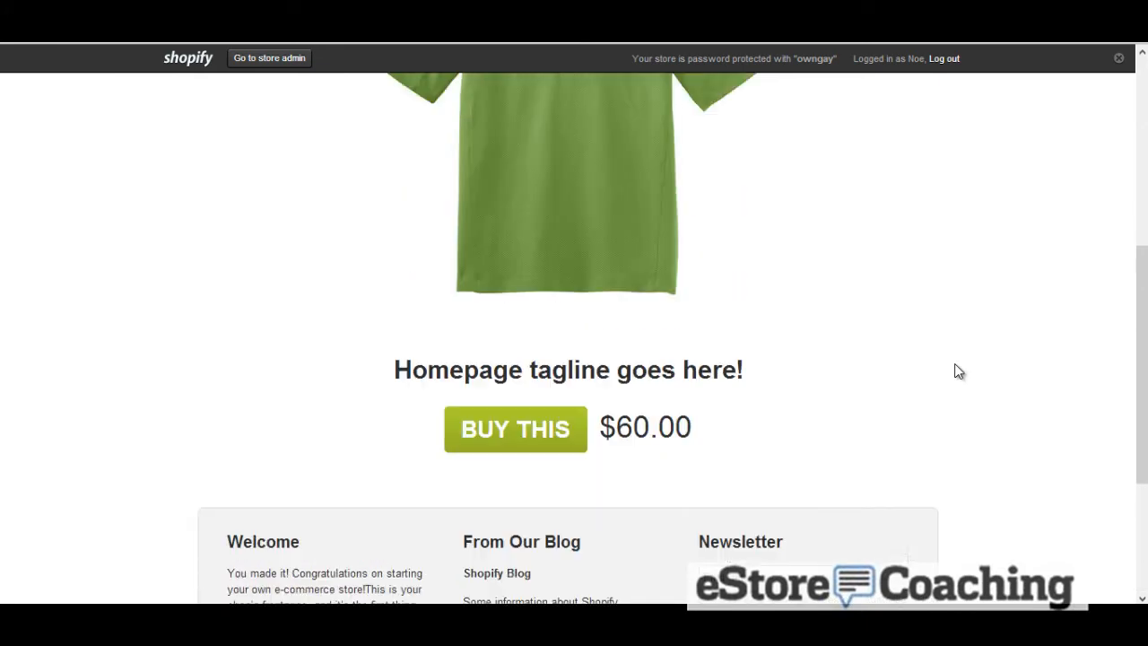
pyautogui.scroll(1, 957, 368)
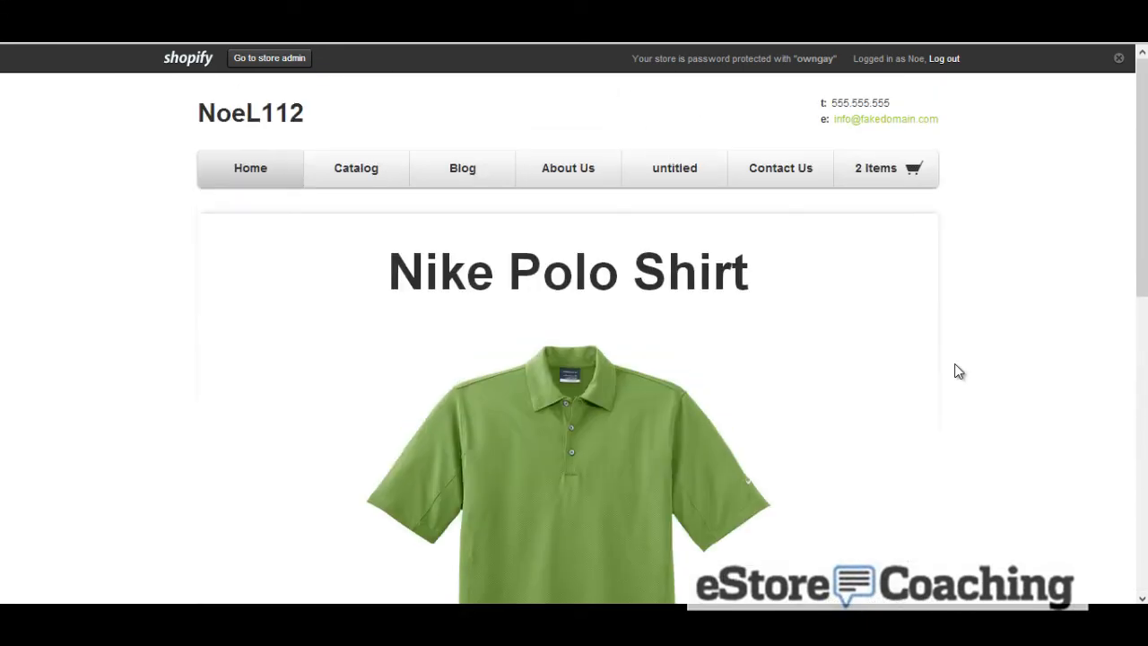
pyautogui.click(546, 479)
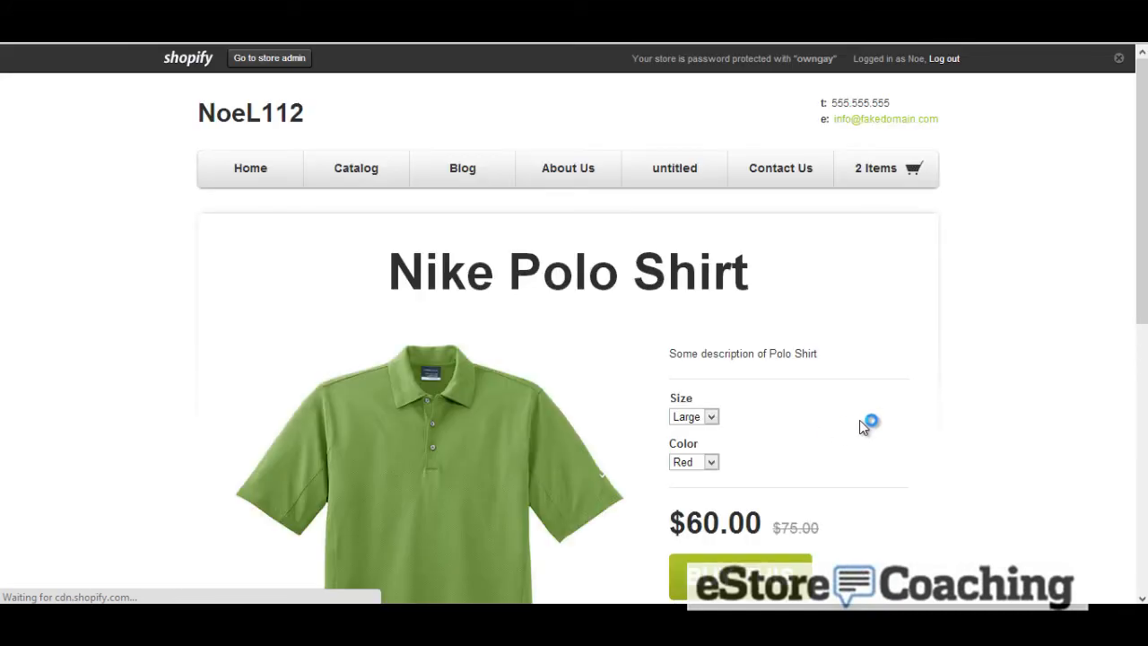
pyautogui.scroll(-3, 860, 418)
pyautogui.scroll(-2, 861, 410)
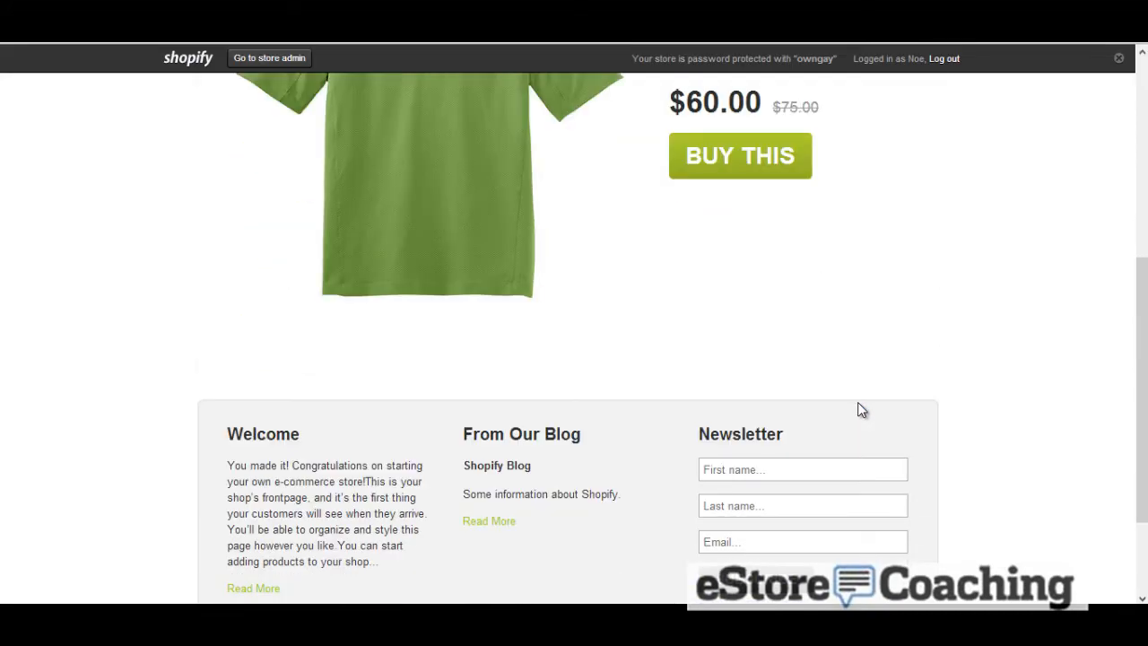
pyautogui.scroll(-1, 861, 410)
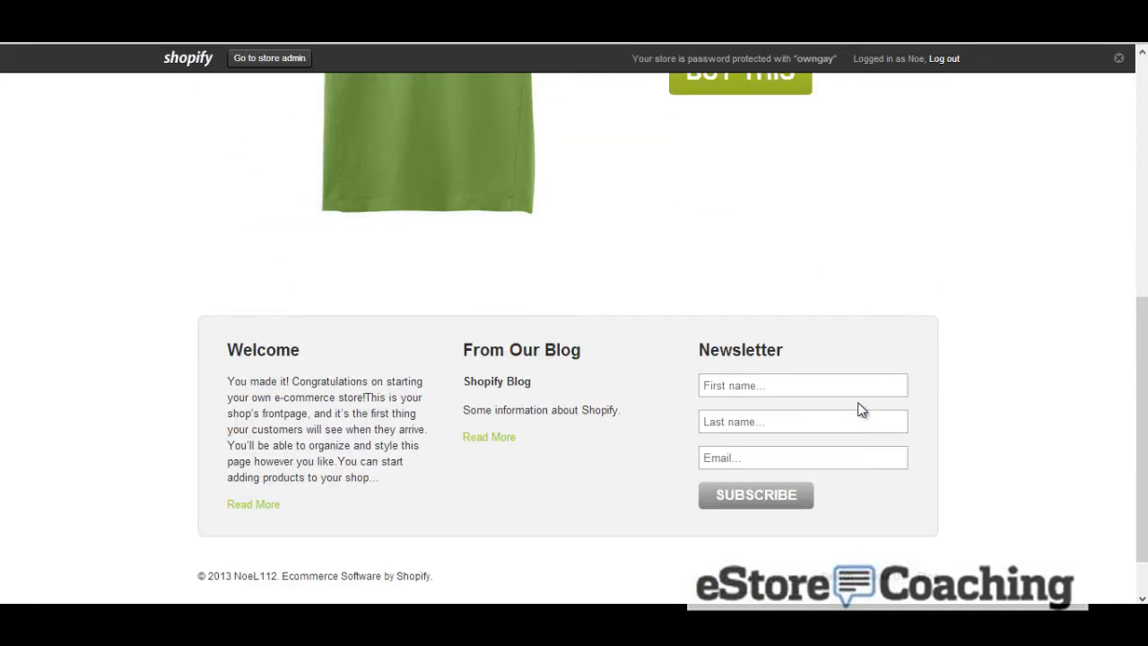
pyautogui.scroll(6, 860, 410)
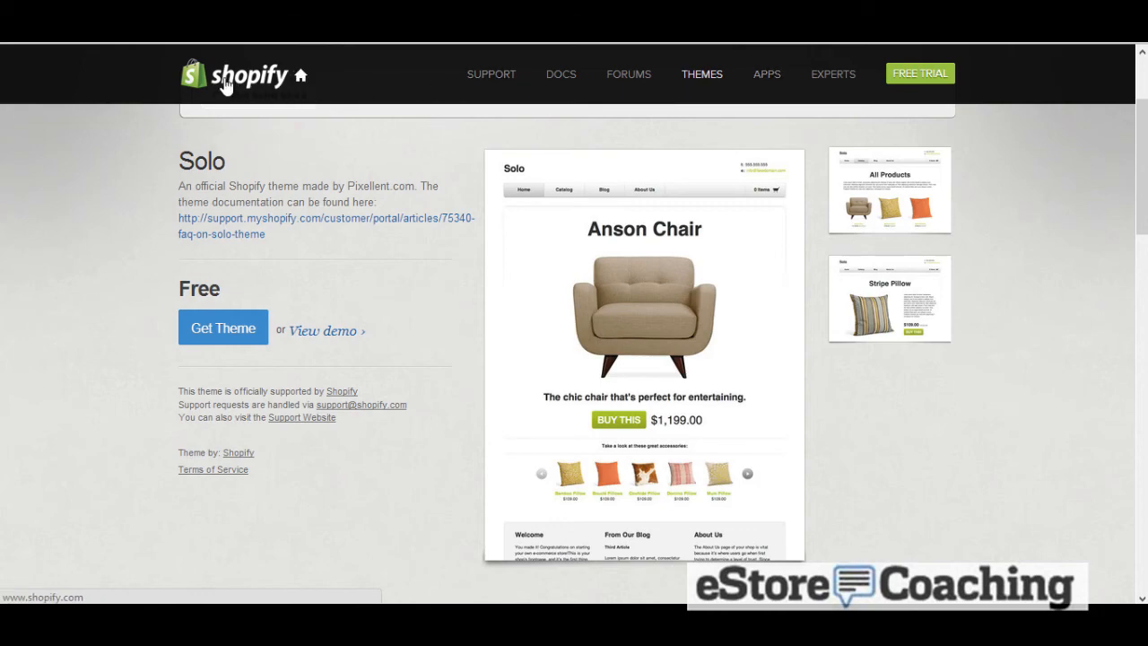
# Return to the store admin and review the General settings page
pyautogui.hotkey('alt', 'Left')
pyautogui.hotkey('alt', 'Left')
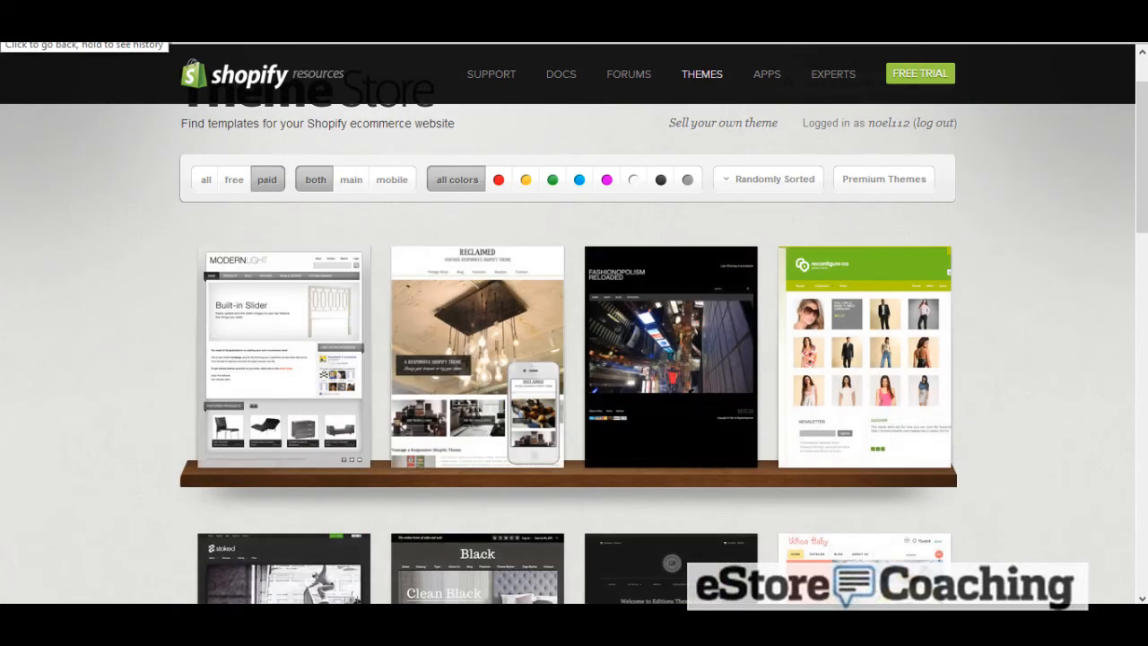
pyautogui.hotkey('alt', 'Left')
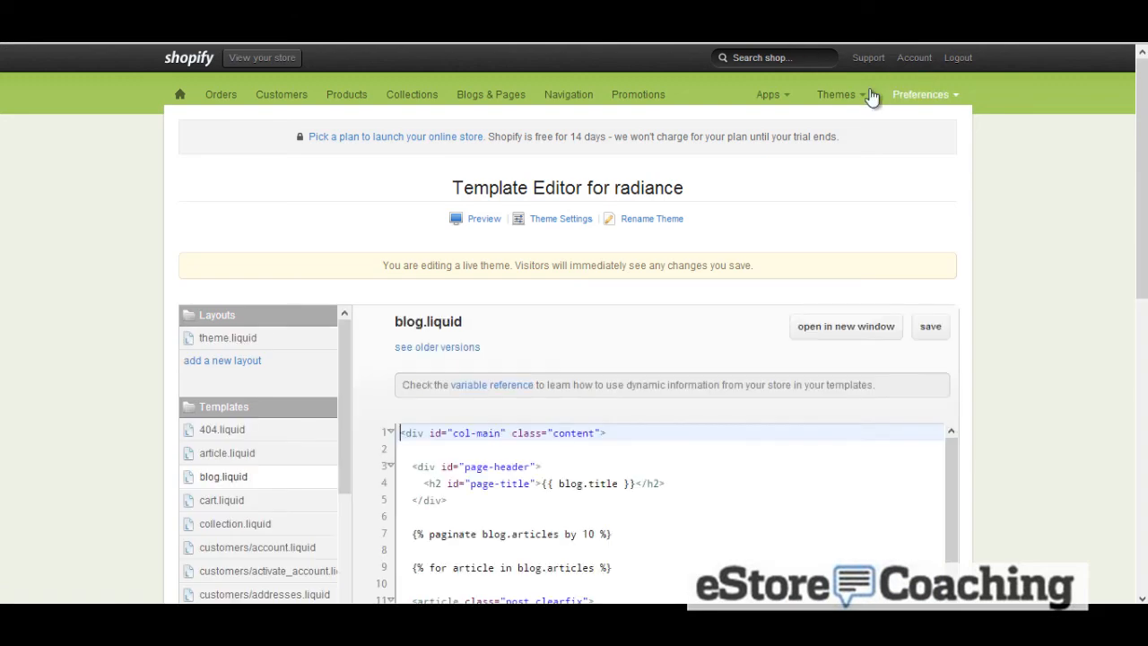
pyautogui.click(855, 95)
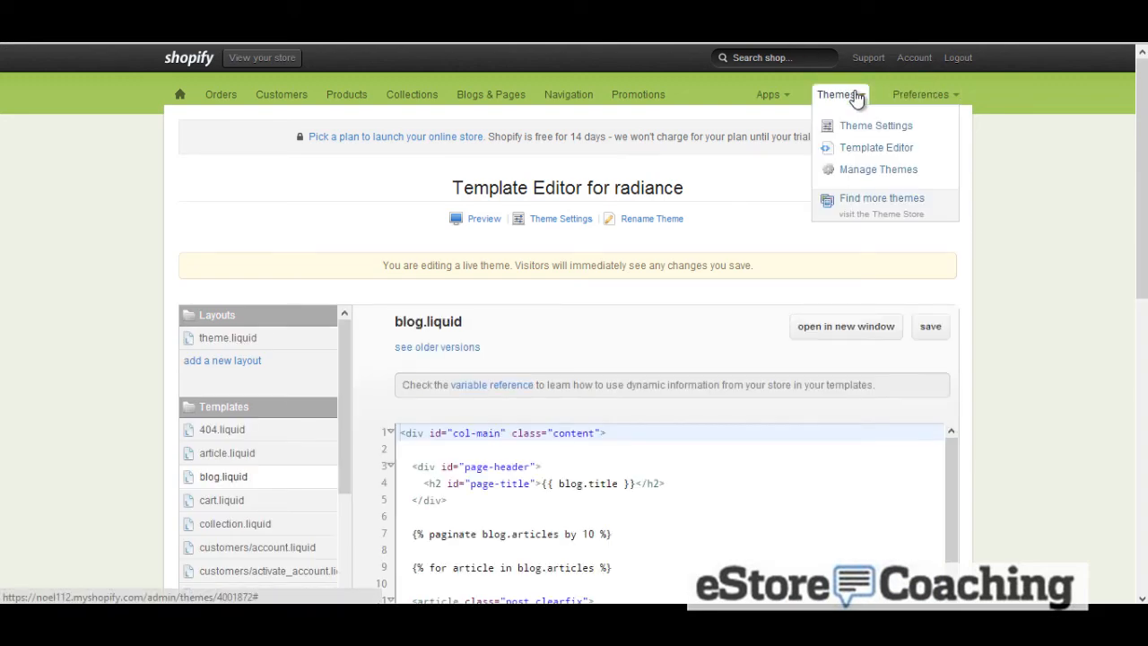
pyautogui.click(921, 96)
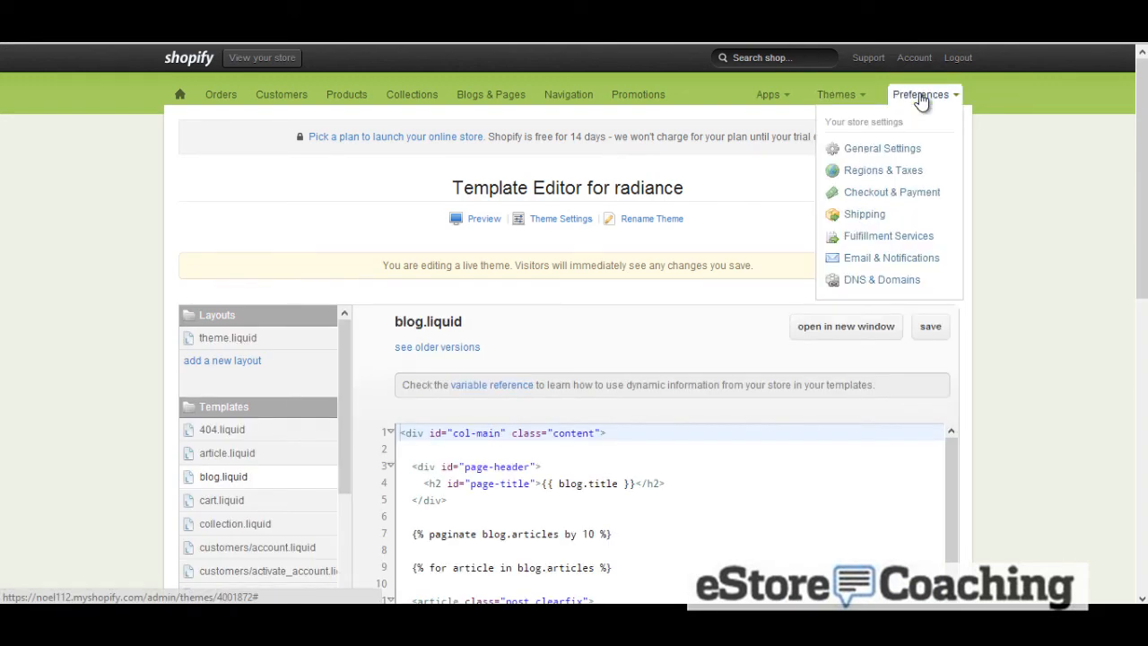
pyautogui.click(881, 149)
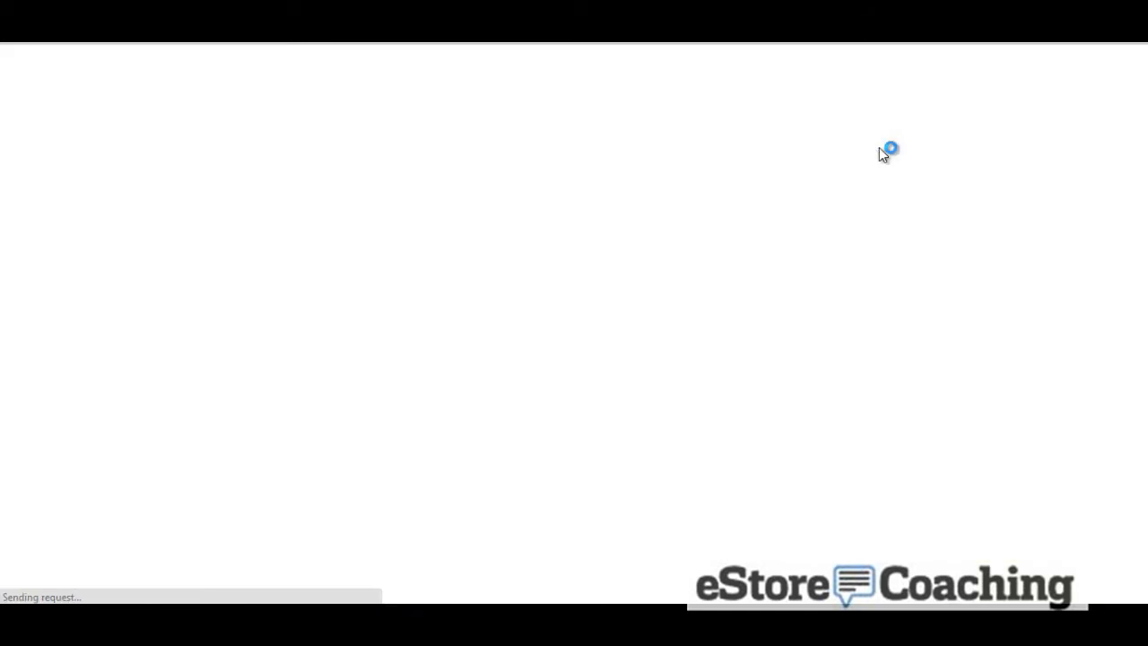
pyautogui.scroll(-1, 828, 184)
pyautogui.scroll(-3, 829, 184)
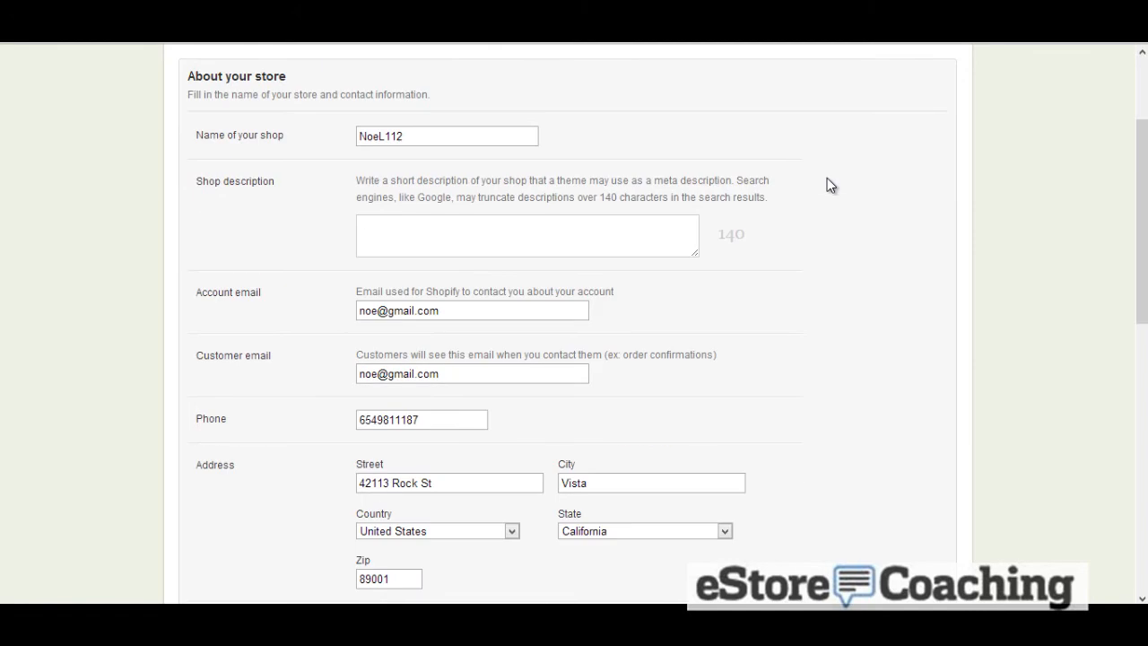
pyautogui.scroll(-3, 827, 177)
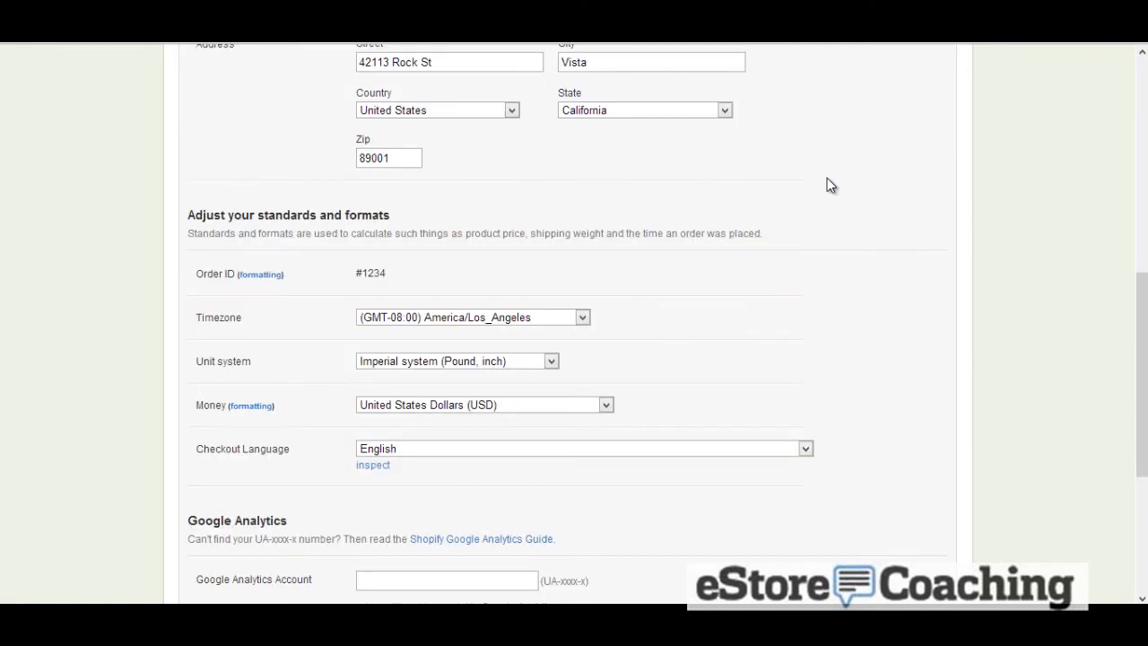
pyautogui.scroll(-4, 827, 179)
pyautogui.middleClick(941, 182)
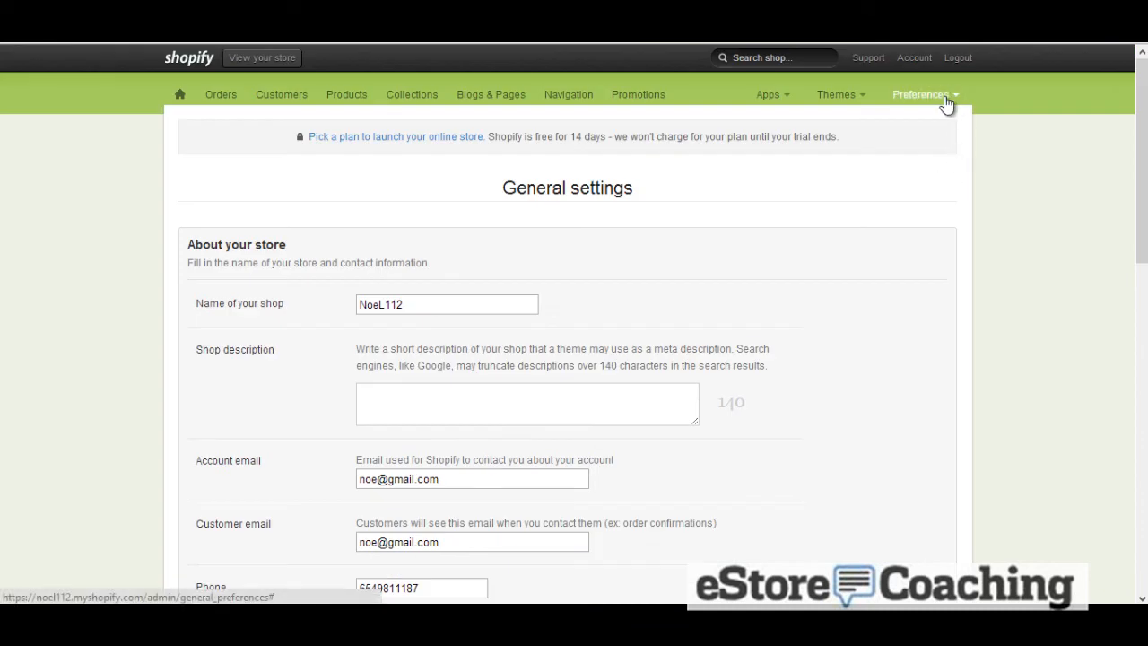
# Toggle the tax-inclusive prices and shipping-tax options in Regions & Taxes on and back off
pyautogui.click(946, 98)
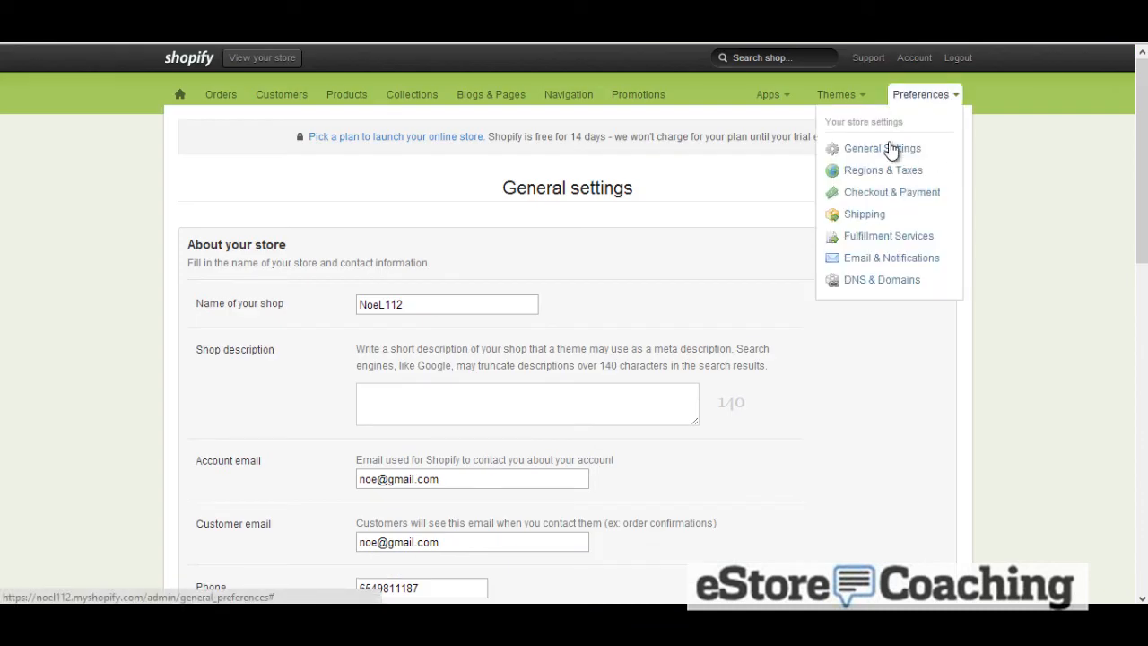
pyautogui.click(881, 169)
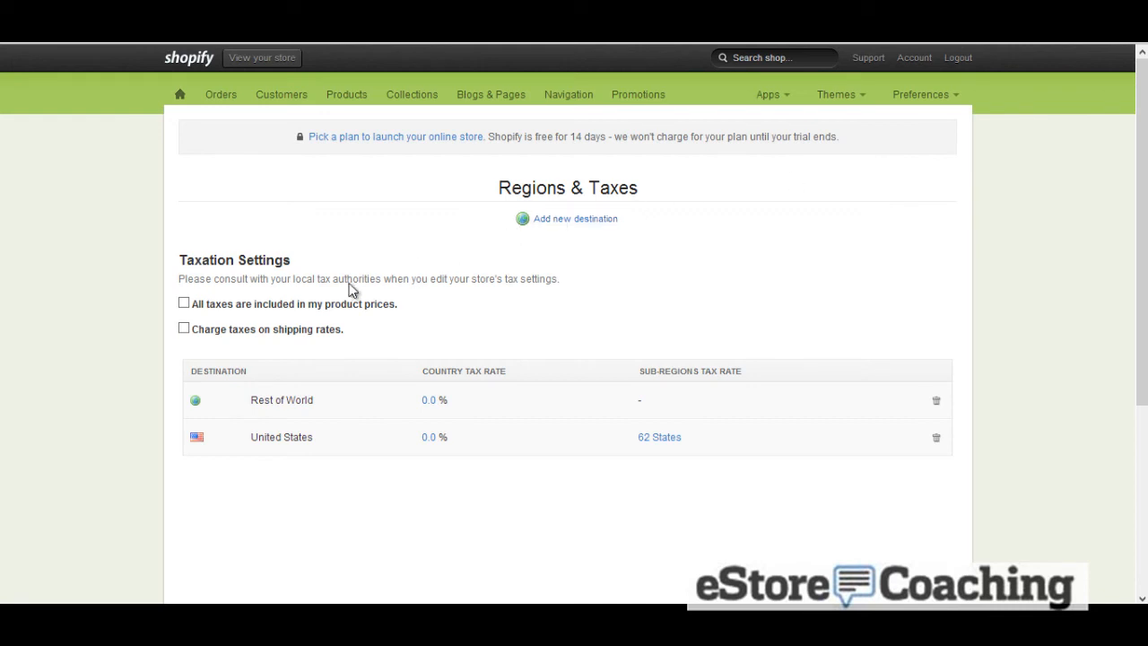
pyautogui.click(184, 303)
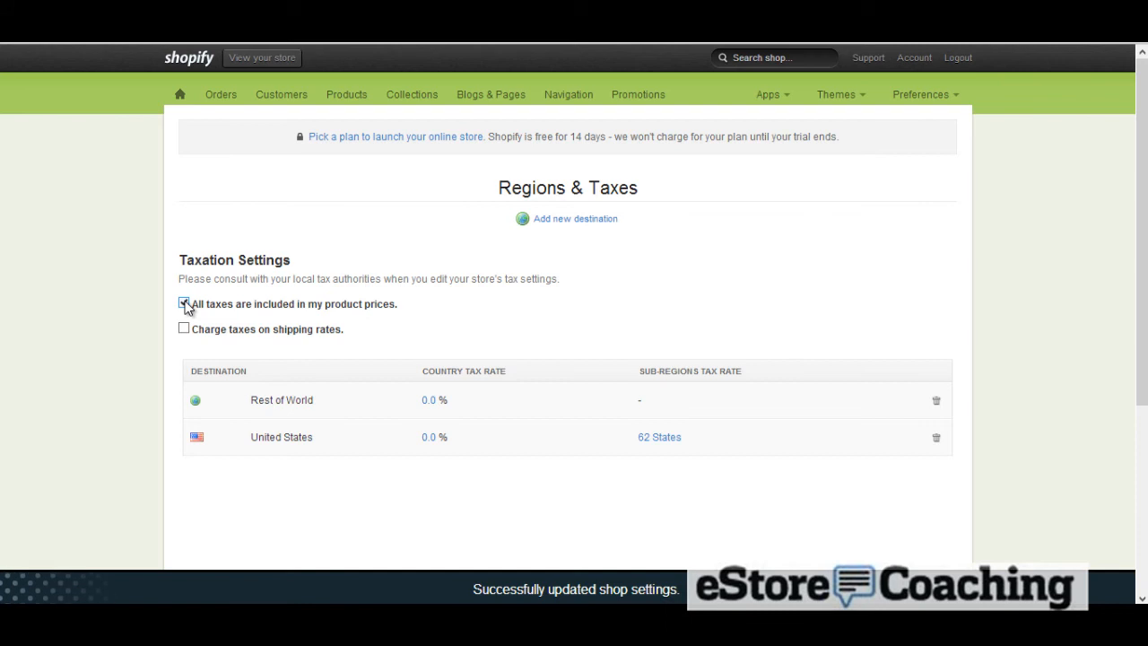
pyautogui.click(184, 304)
pyautogui.click(185, 329)
pyautogui.click(185, 329)
# Open the state tax settings for the United States
pyautogui.click(665, 442)
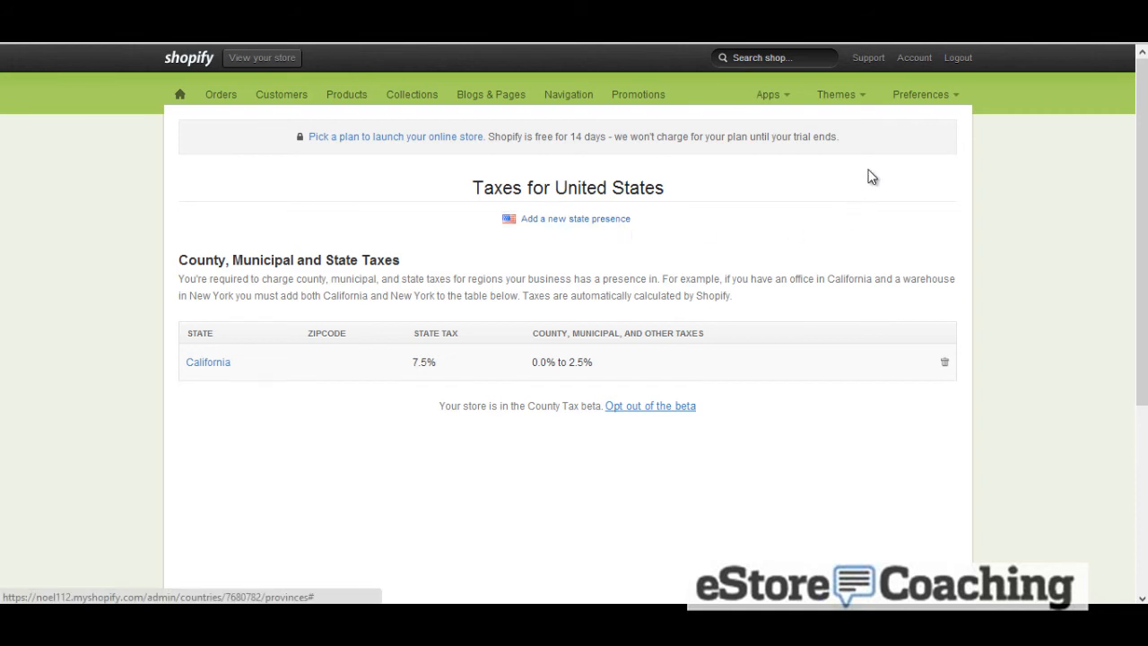
# Open the Checkout & Payment settings and review the PayPal, Stripe and additional payment options
pyautogui.click(908, 106)
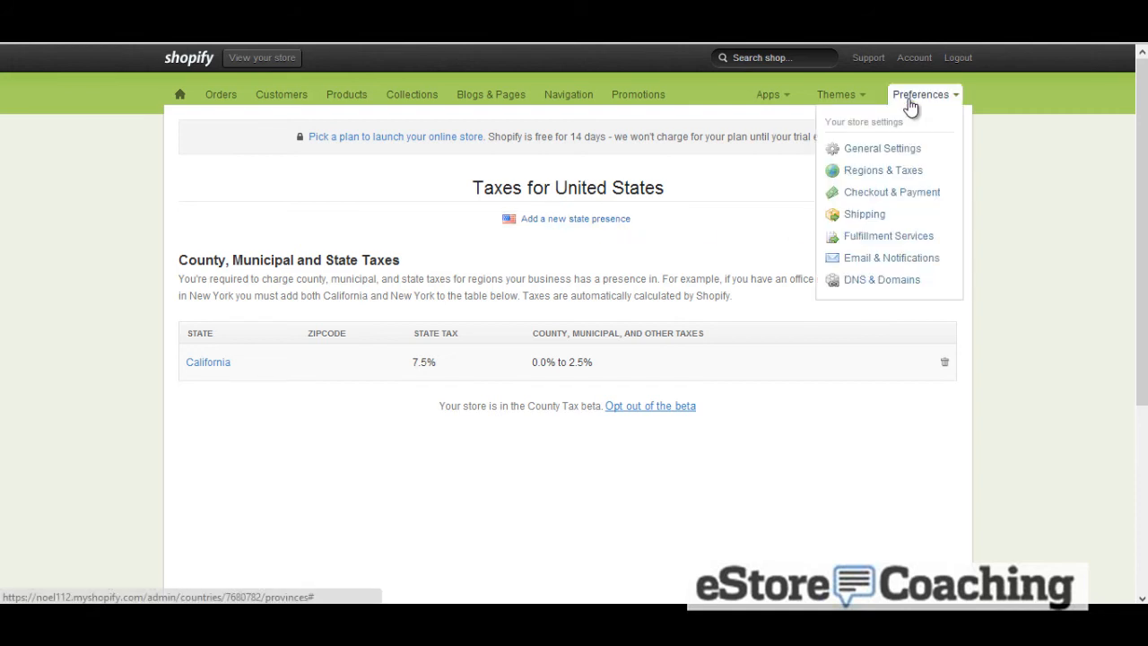
pyautogui.click(907, 197)
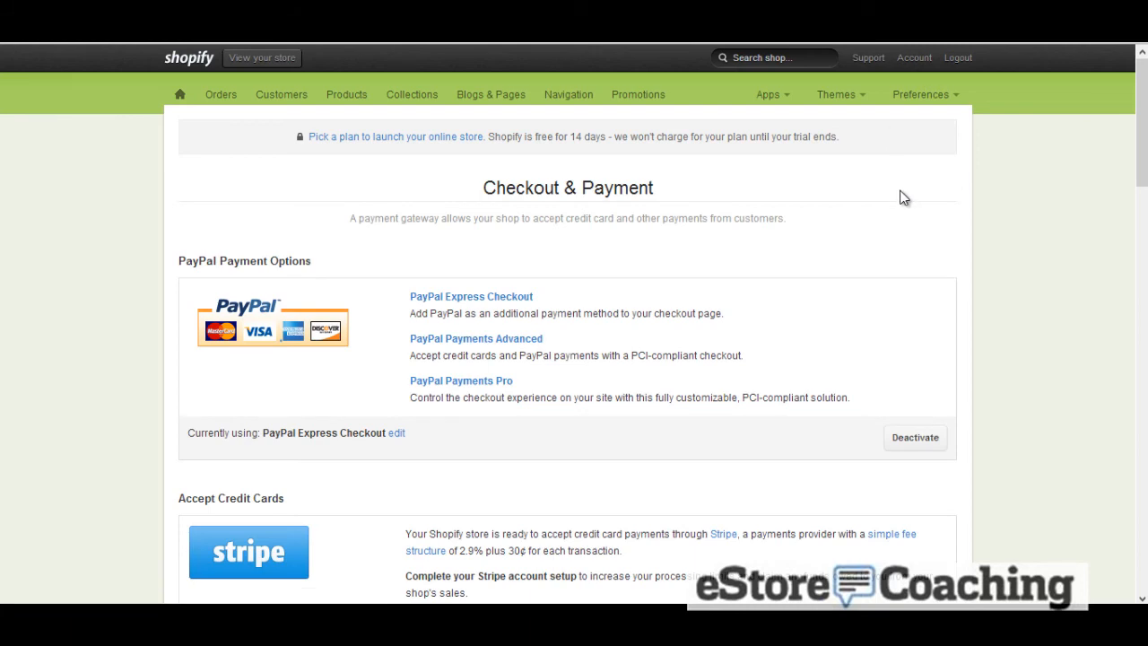
pyautogui.scroll(-1, 900, 198)
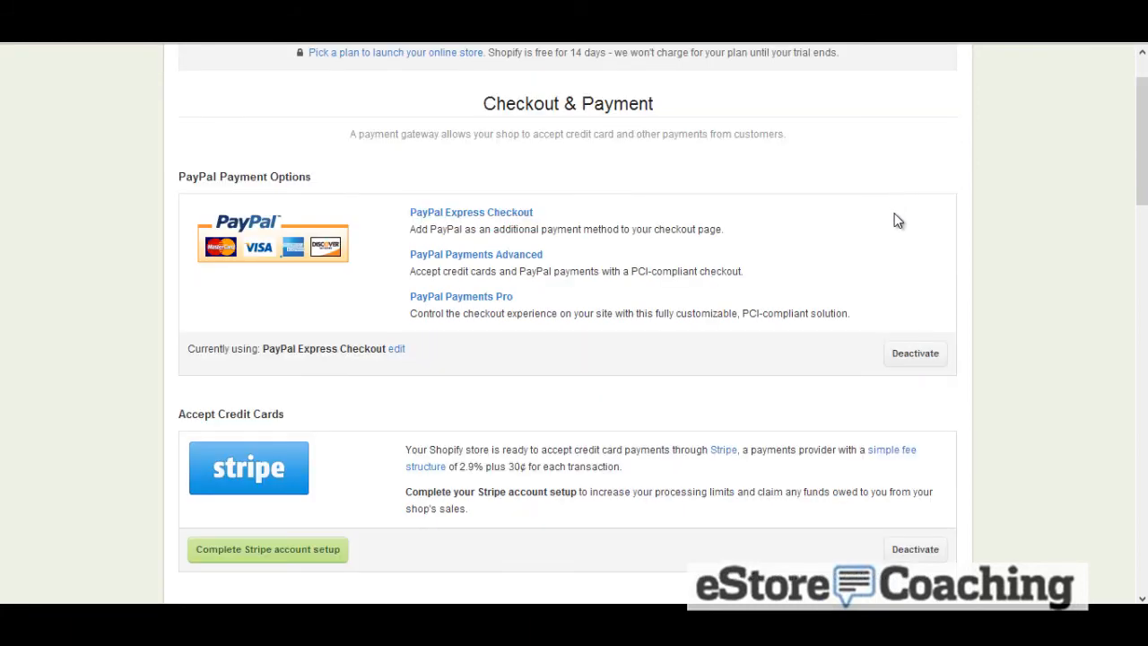
pyautogui.scroll(-2, 897, 221)
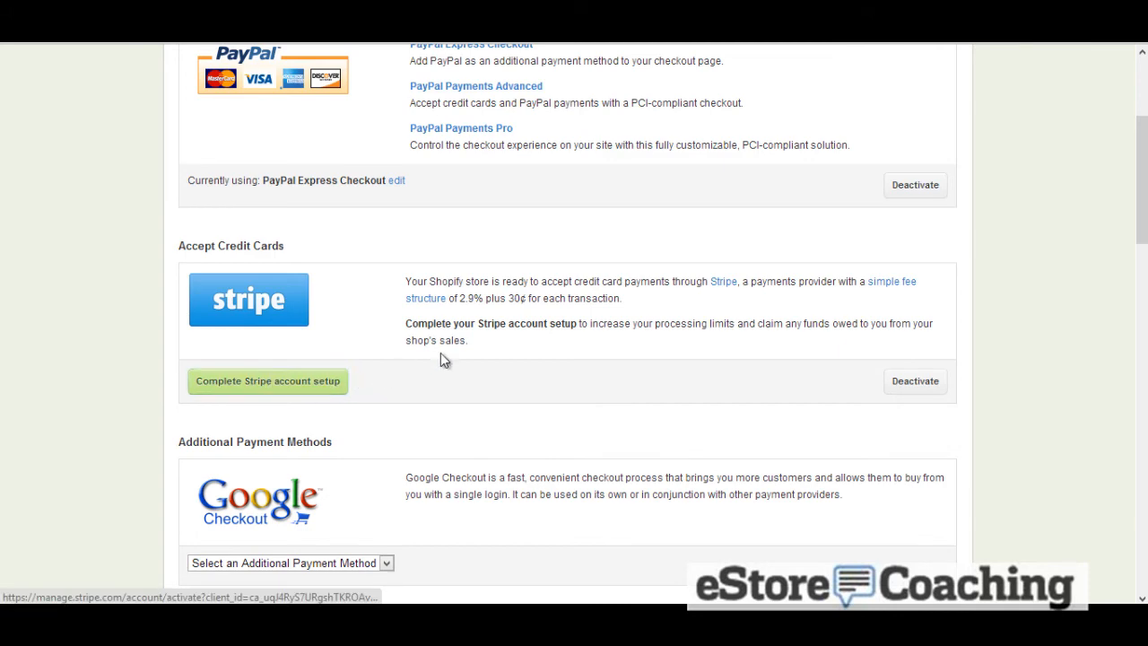
pyautogui.scroll(-2, 466, 354)
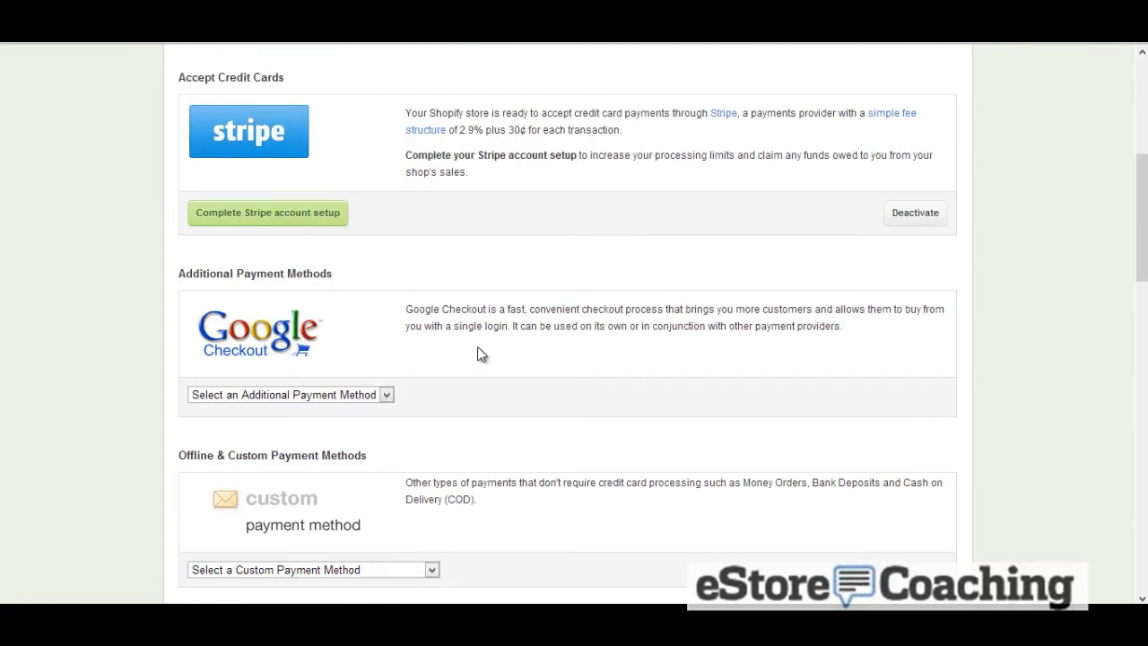
pyautogui.scroll(-2, 477, 355)
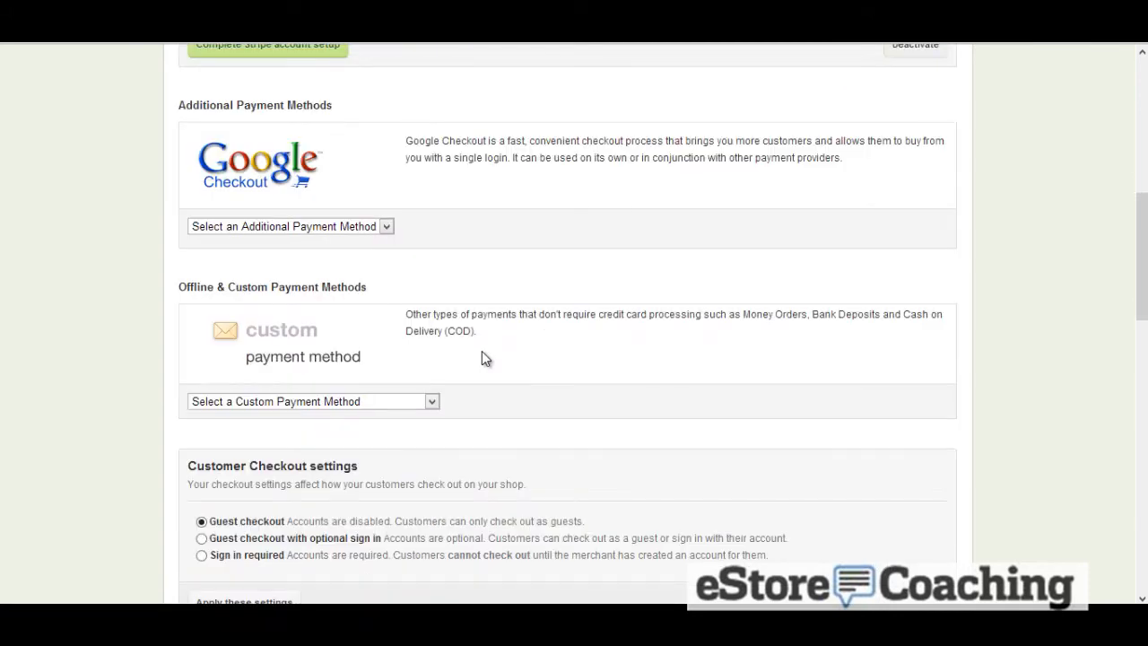
# Try creating a custom offline payment method
pyautogui.click(427, 402)
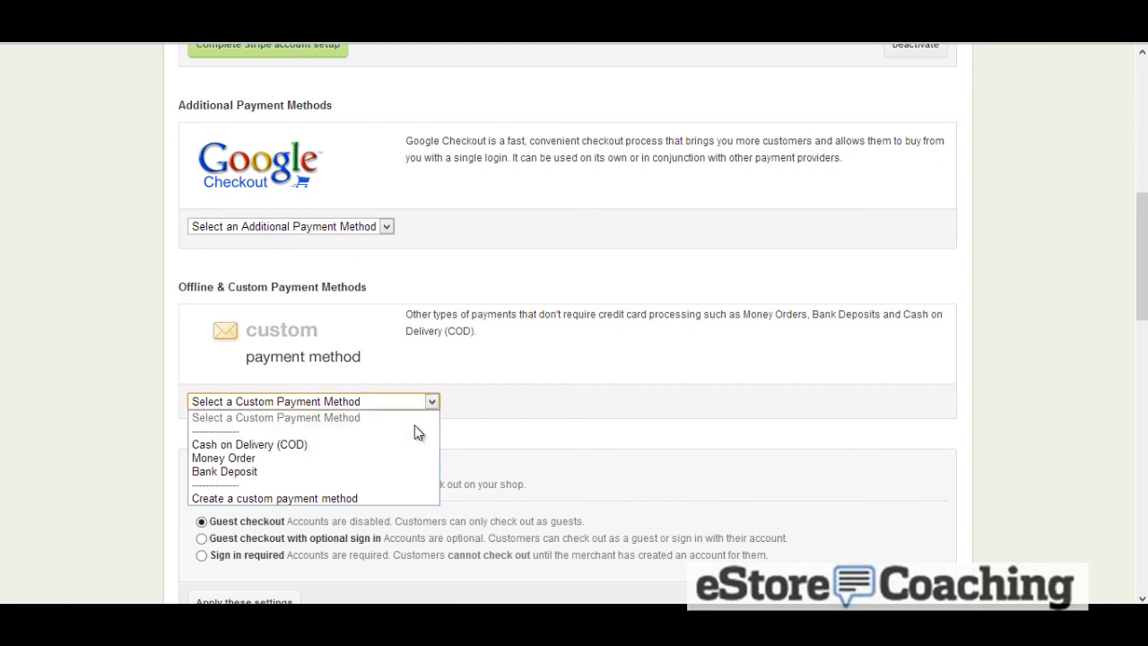
pyautogui.click(329, 499)
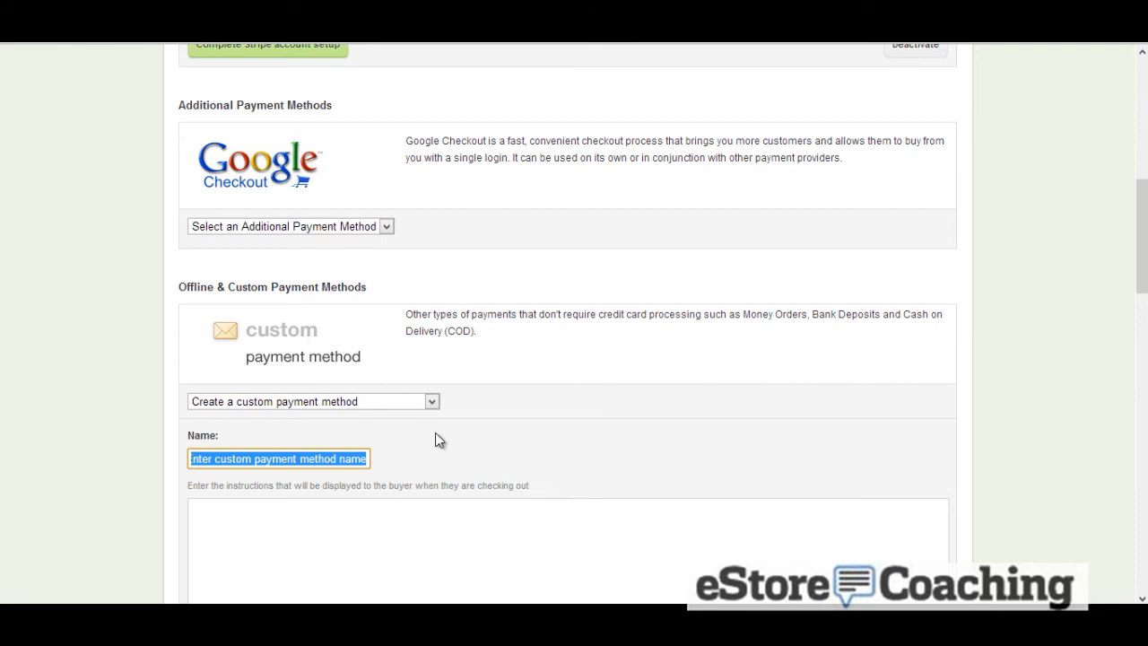
pyautogui.click(430, 402)
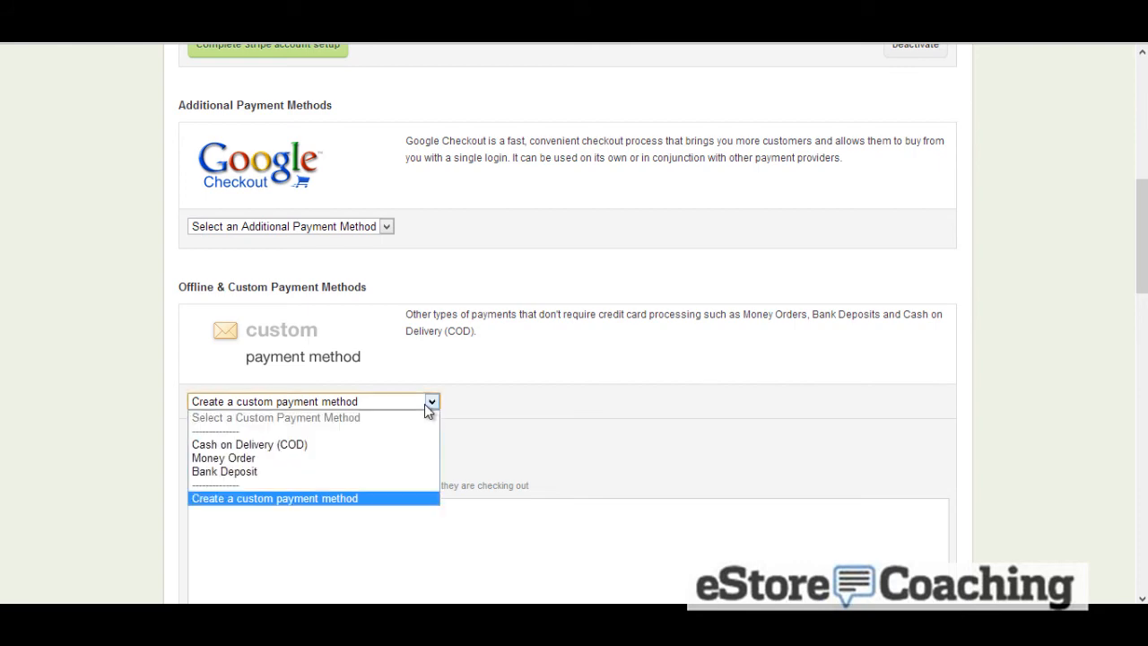
pyautogui.click(644, 352)
# Review the customer checkout, order processing and email marketing options
pyautogui.scroll(-4, 645, 354)
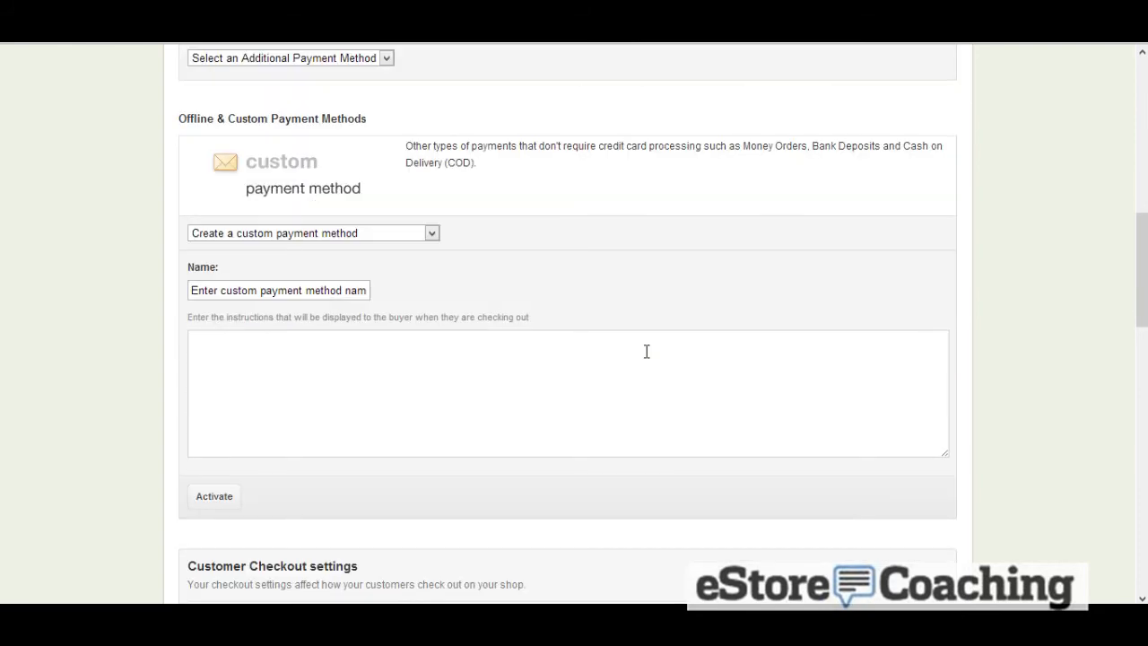
pyautogui.scroll(-1, 648, 361)
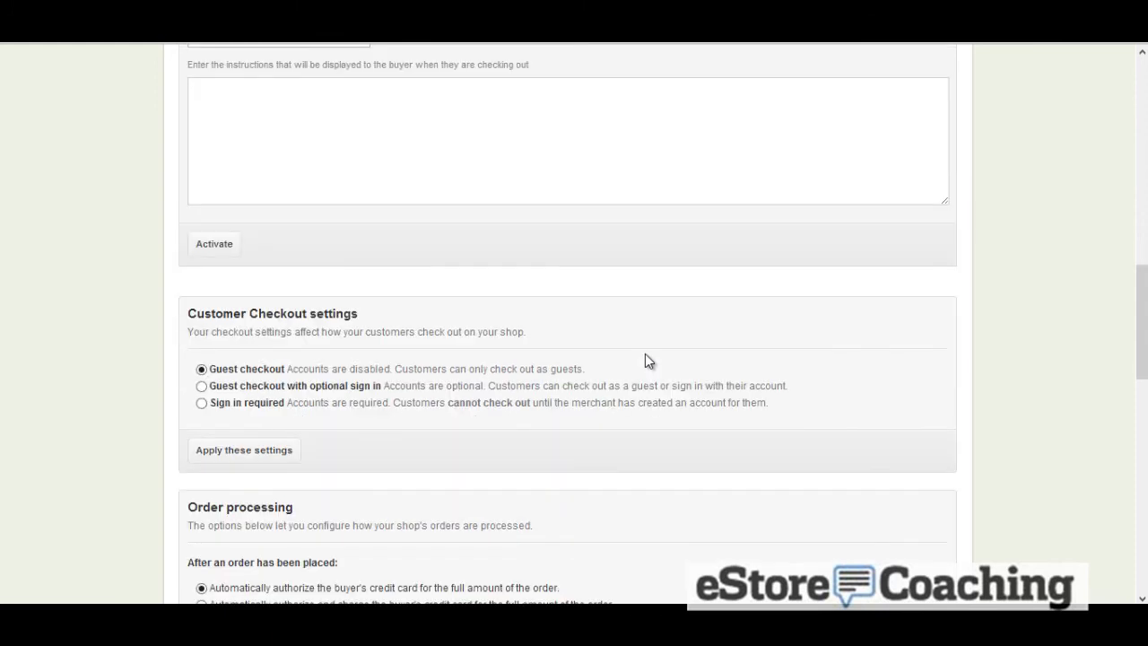
pyautogui.scroll(-2, 645, 354)
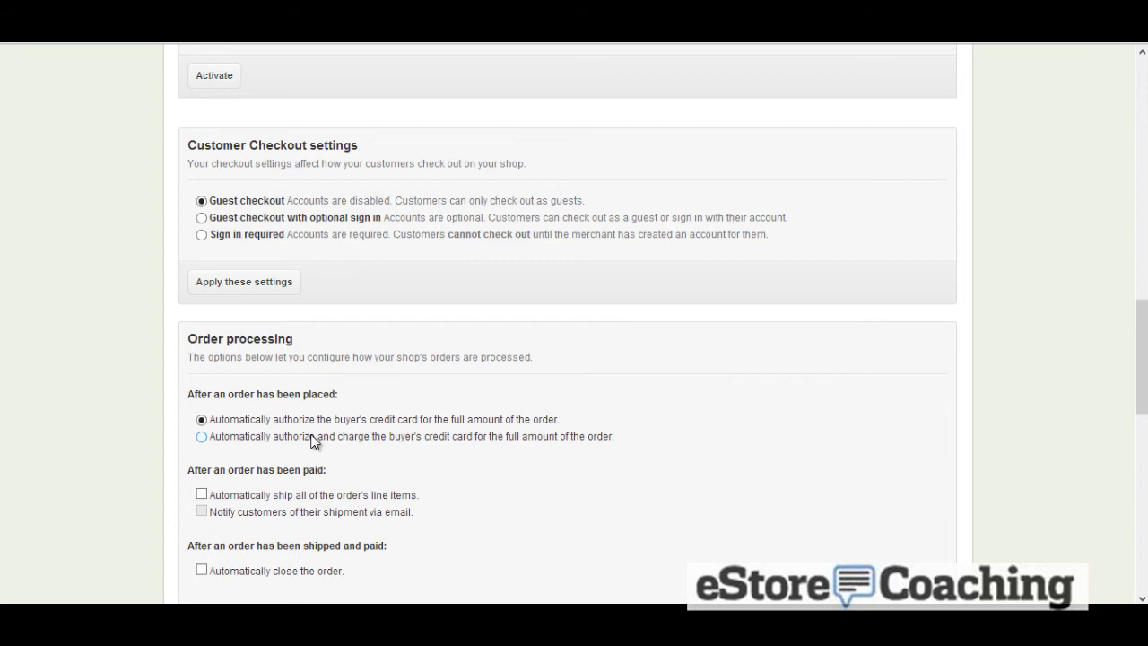
pyautogui.scroll(-3, 313, 441)
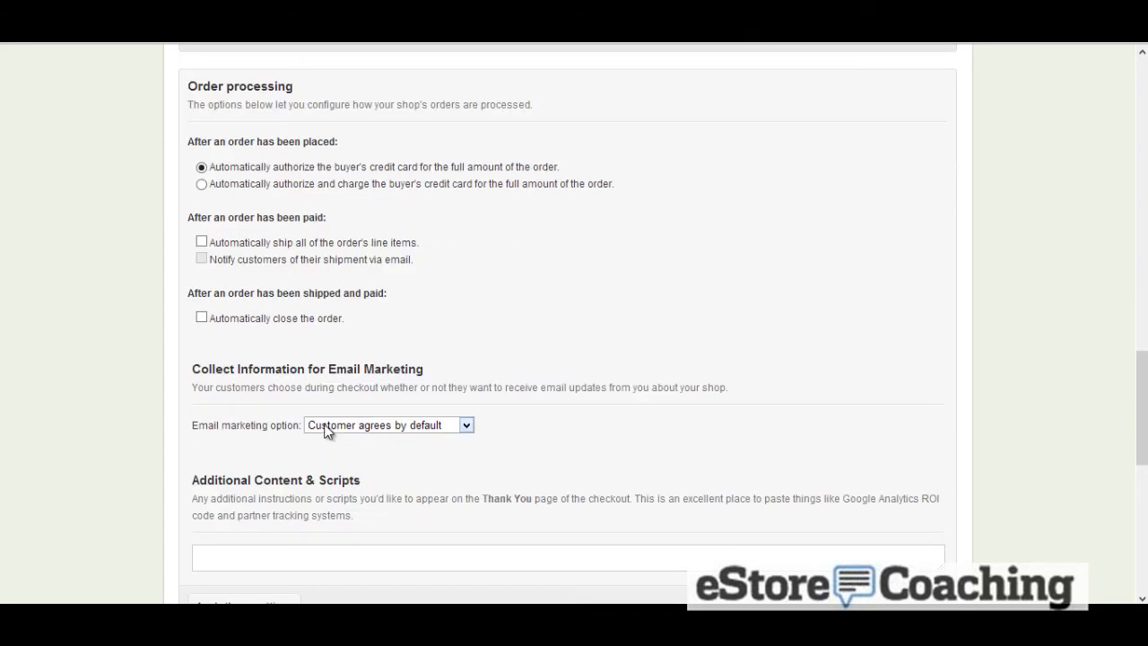
pyautogui.click(328, 432)
pyautogui.click(346, 397)
pyautogui.scroll(-2, 347, 397)
pyautogui.scroll(-2, 348, 397)
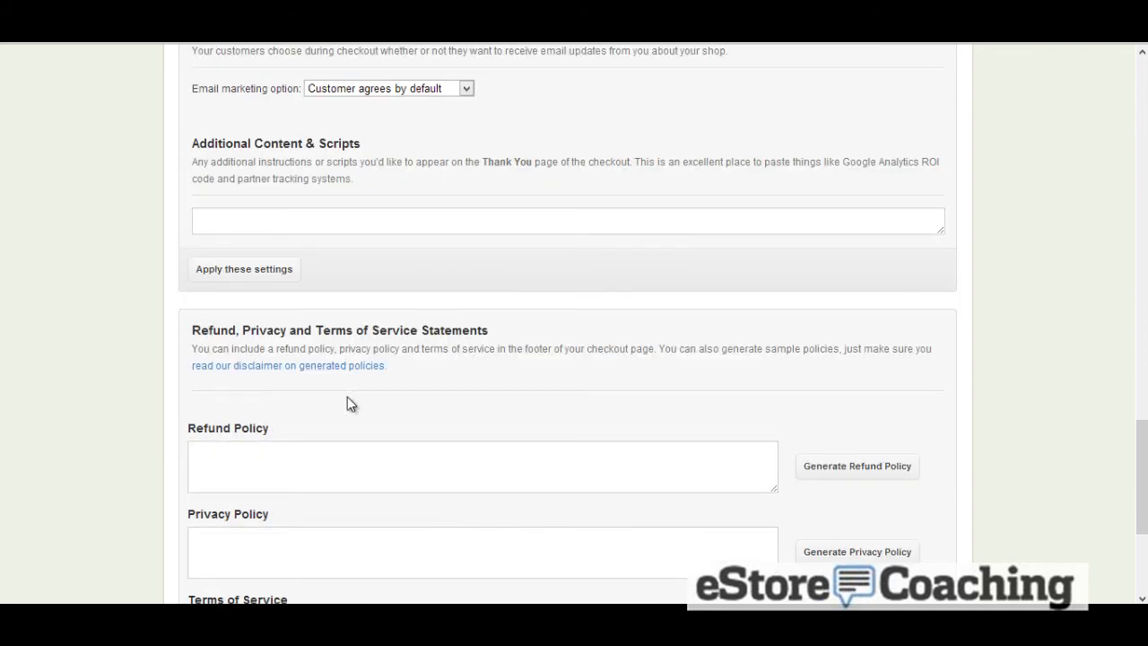
# Generate a sample refund policy and read through it
pyautogui.click(896, 470)
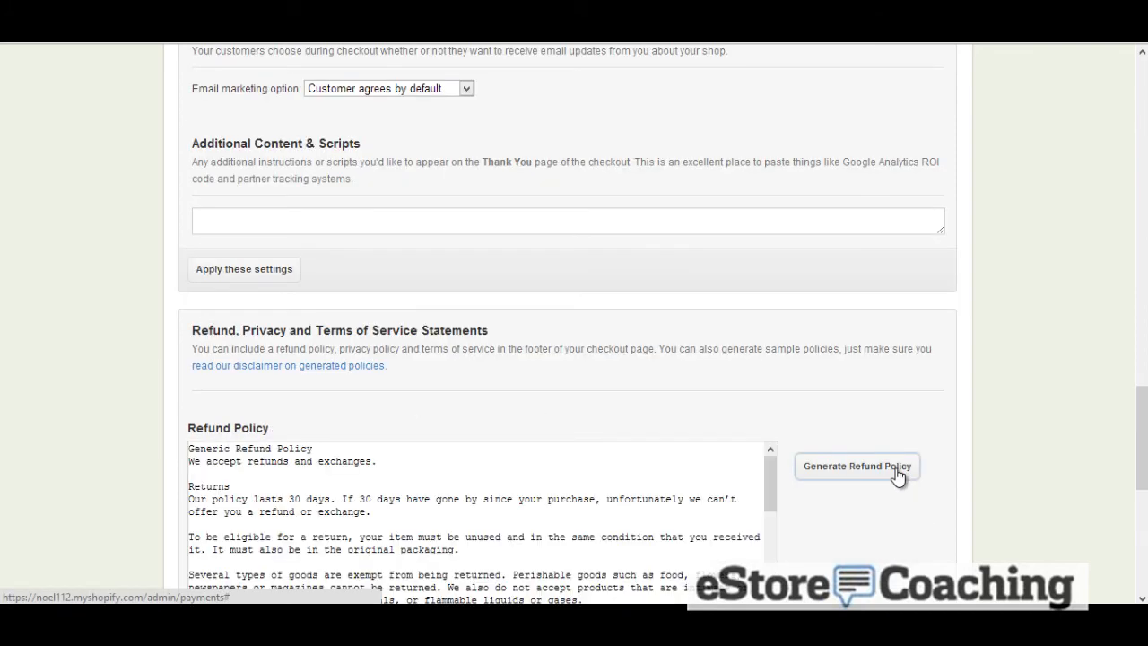
pyautogui.scroll(-2, 933, 401)
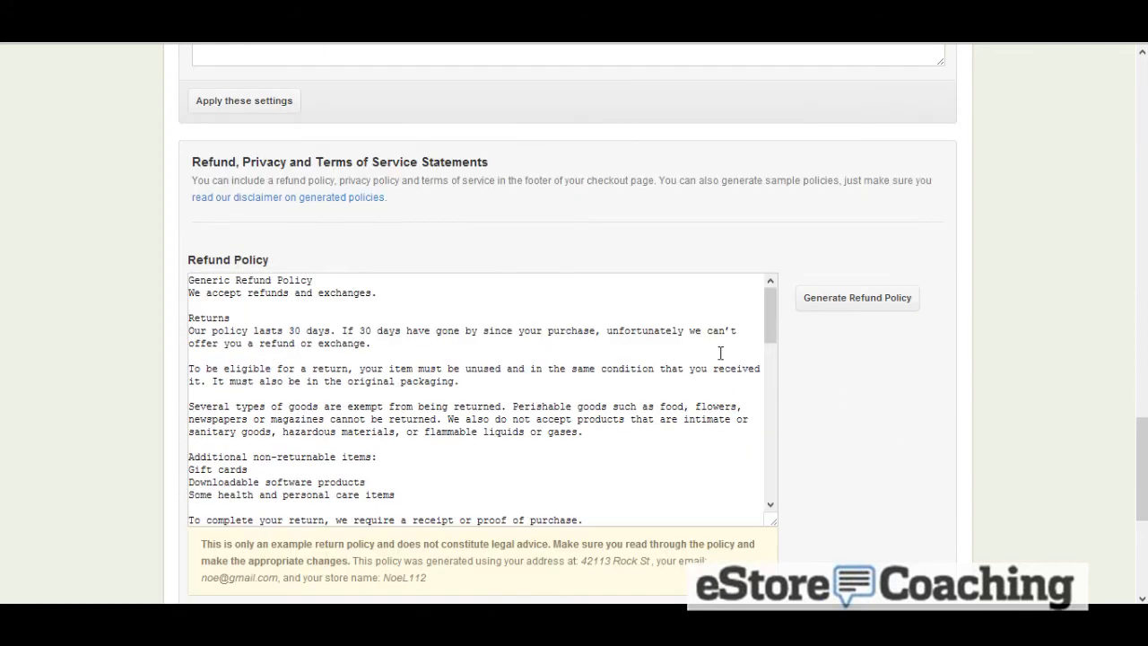
pyautogui.moveTo(772, 296); pyautogui.dragTo(767, 385)
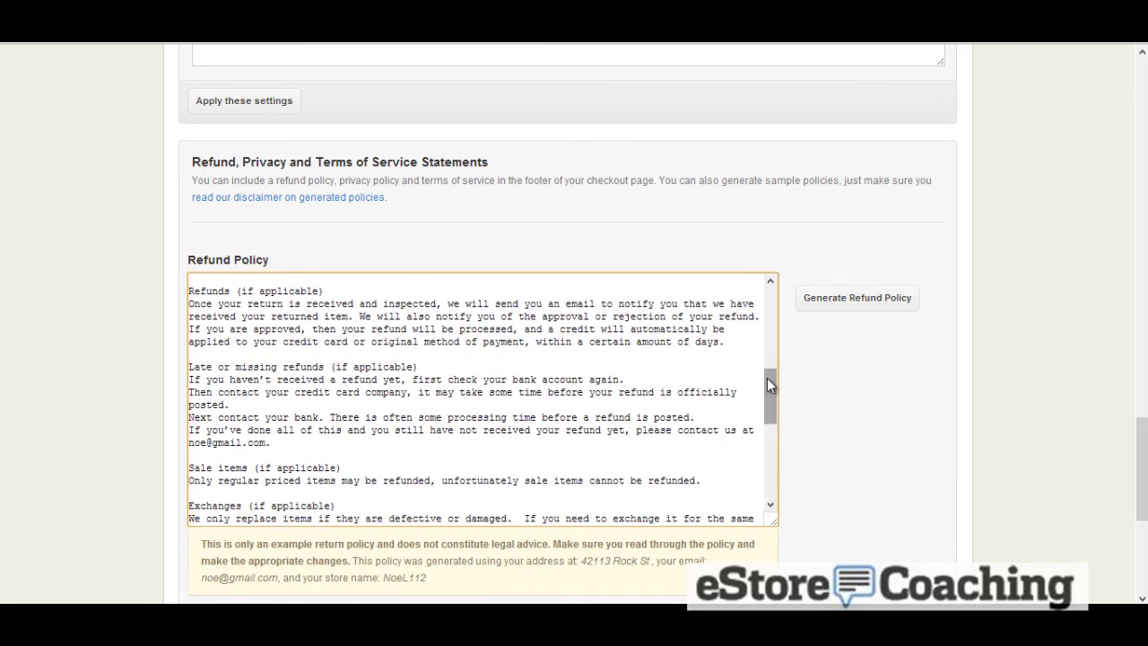
pyautogui.scroll(-1, 891, 403)
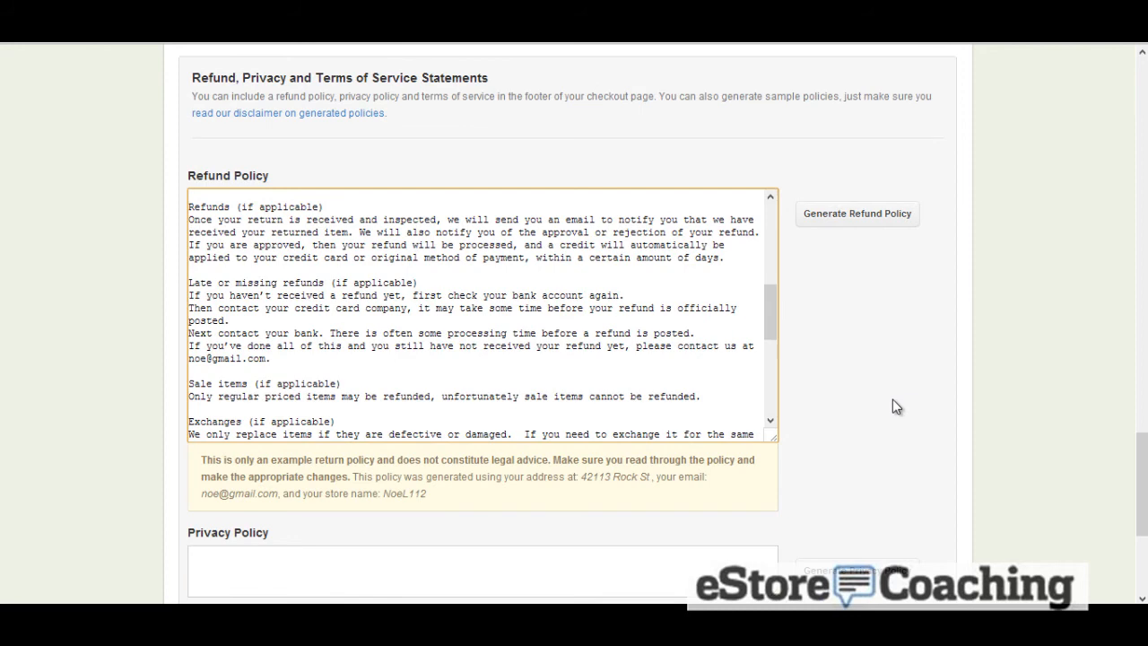
pyautogui.scroll(-2, 894, 400)
# Generate a sample privacy policy and terms of service
pyautogui.click(895, 404)
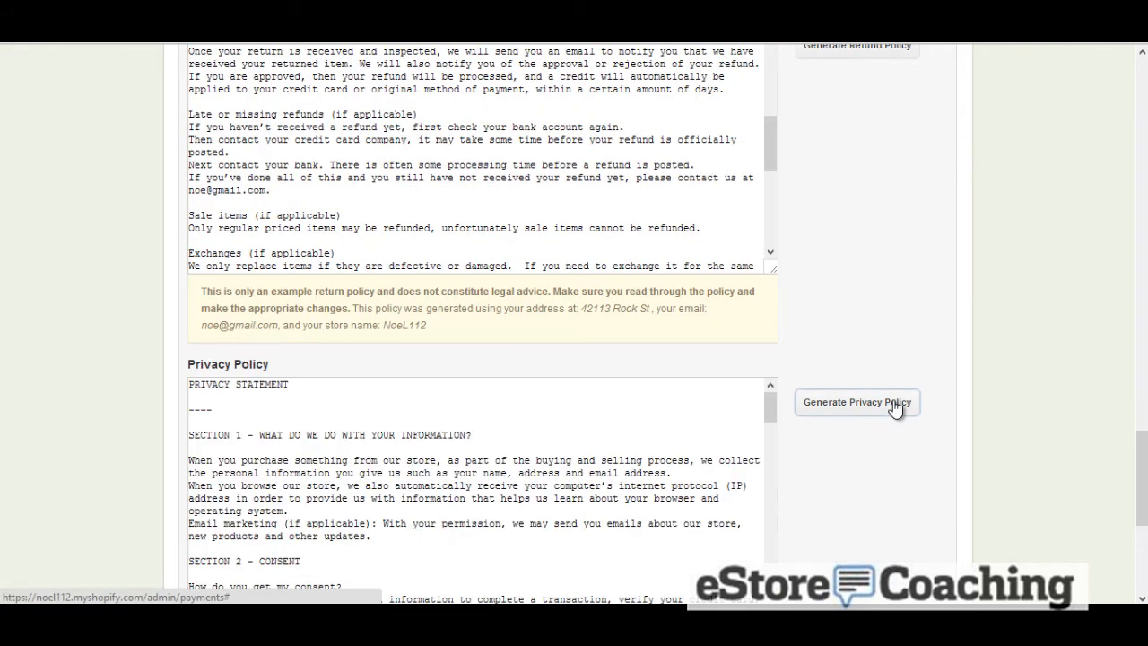
pyautogui.scroll(-3, 895, 403)
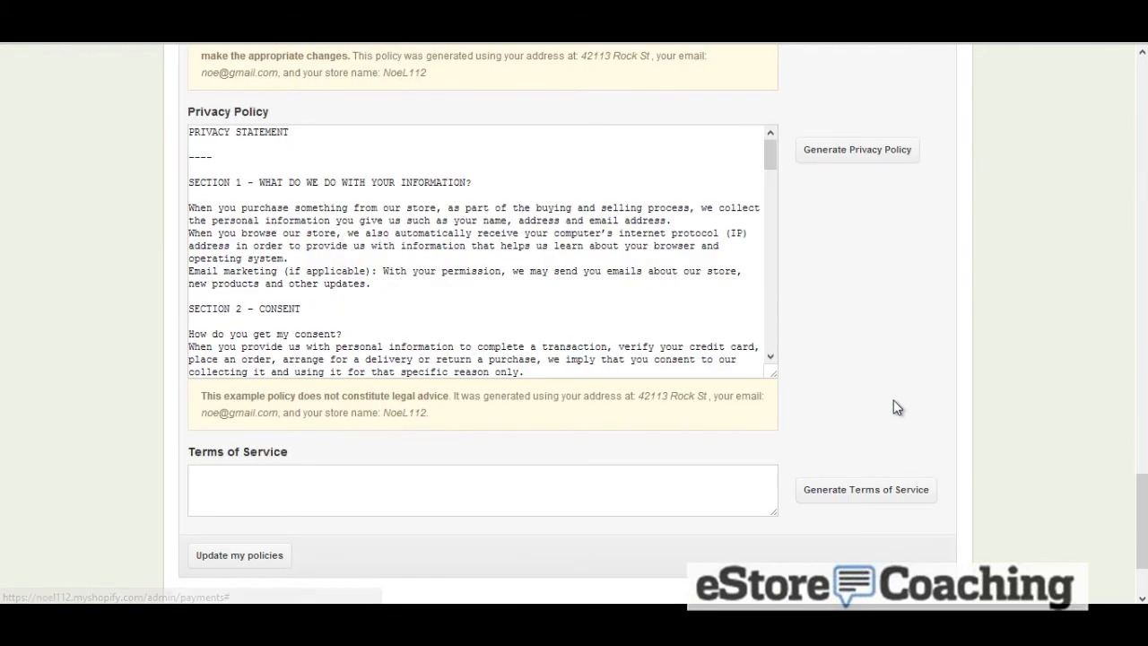
pyautogui.click(849, 489)
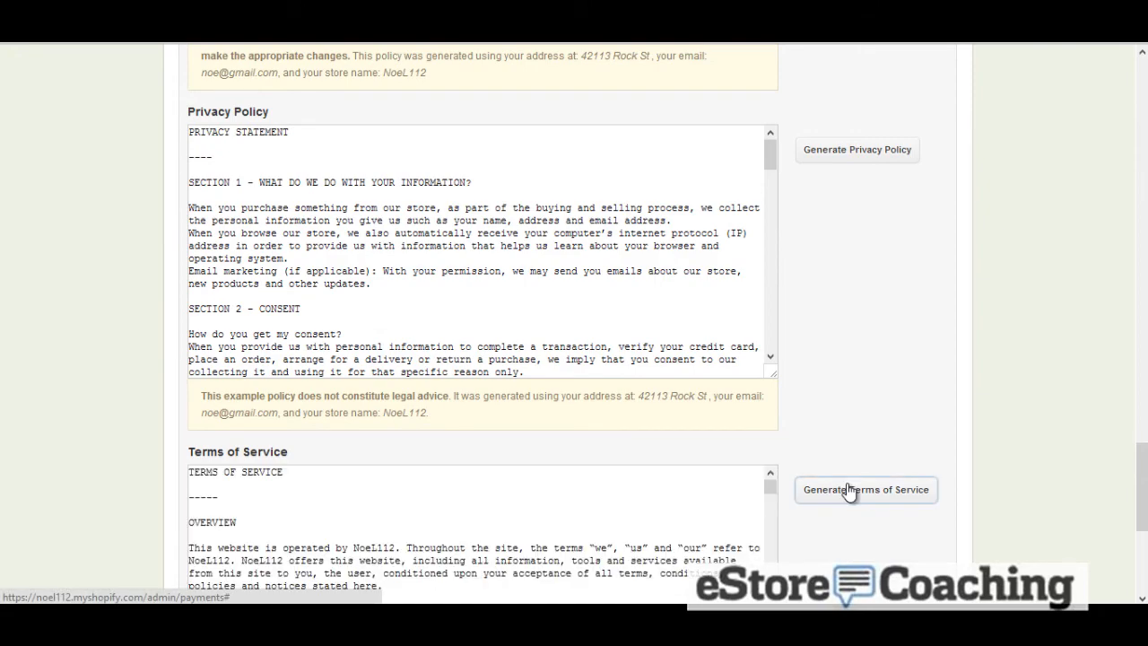
pyautogui.scroll(-2, 947, 435)
pyautogui.scroll(-2, 946, 431)
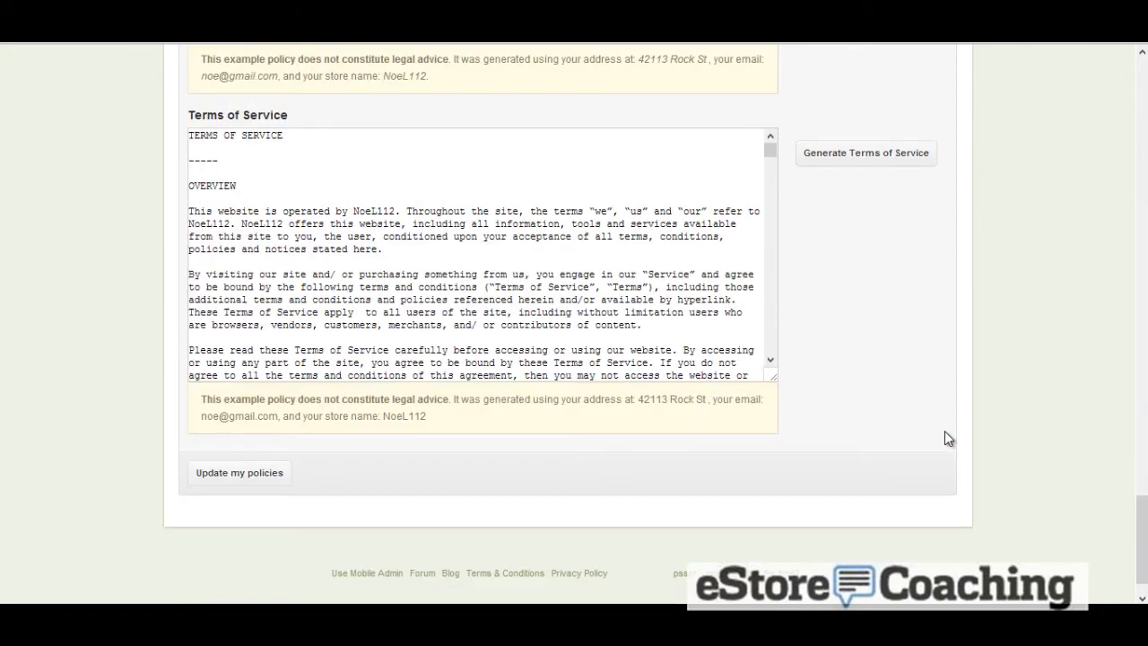
pyautogui.scroll(15, 945, 432)
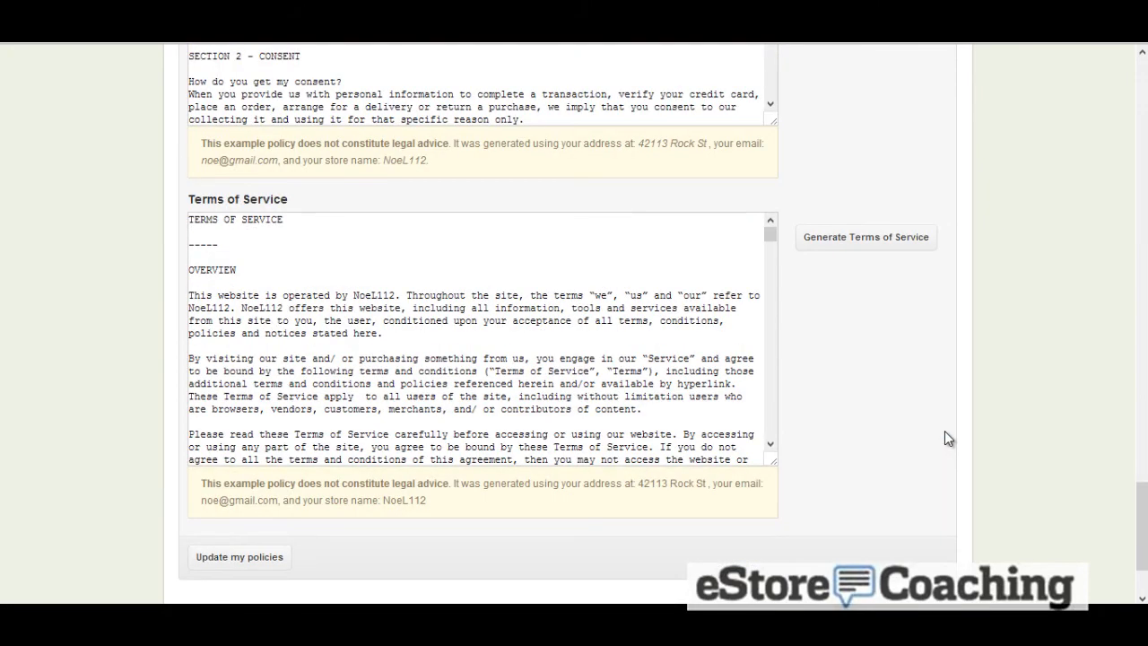
pyautogui.scroll(10, 949, 430)
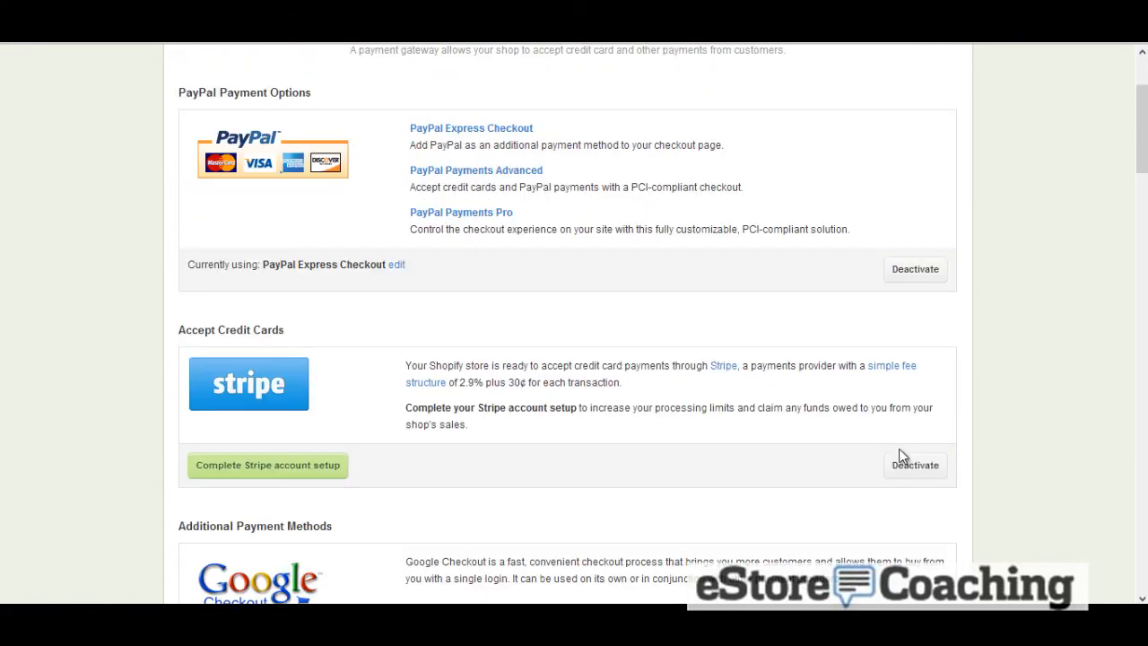
# Deactivate the Stripe credit card gateway
pyautogui.click(915, 466)
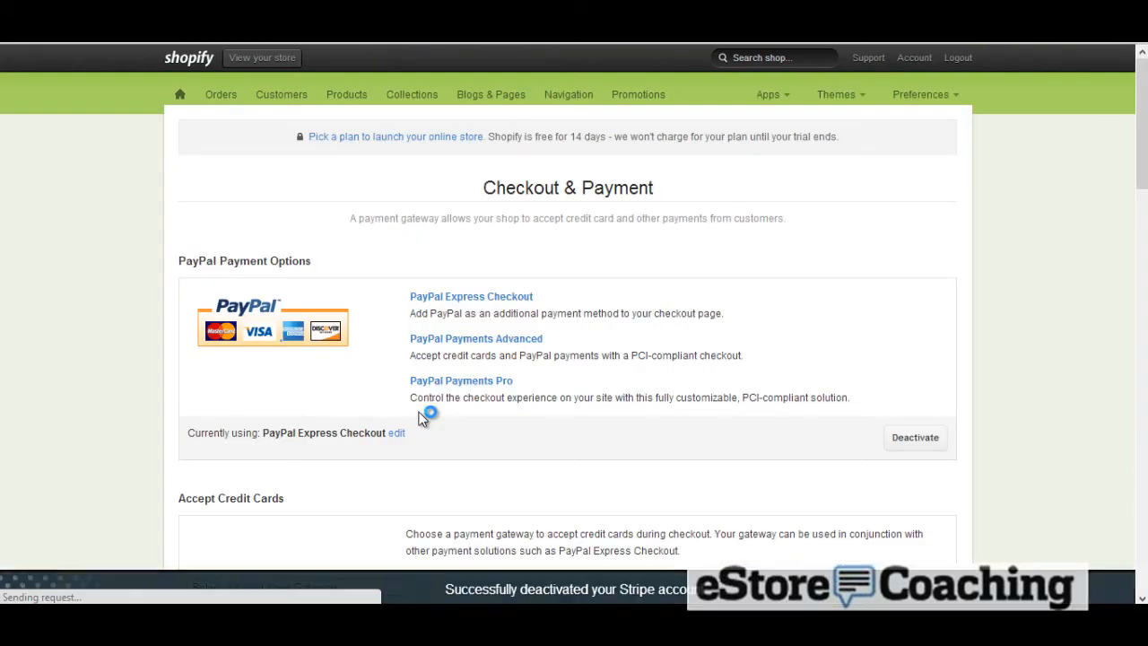
pyautogui.scroll(-2, 494, 412)
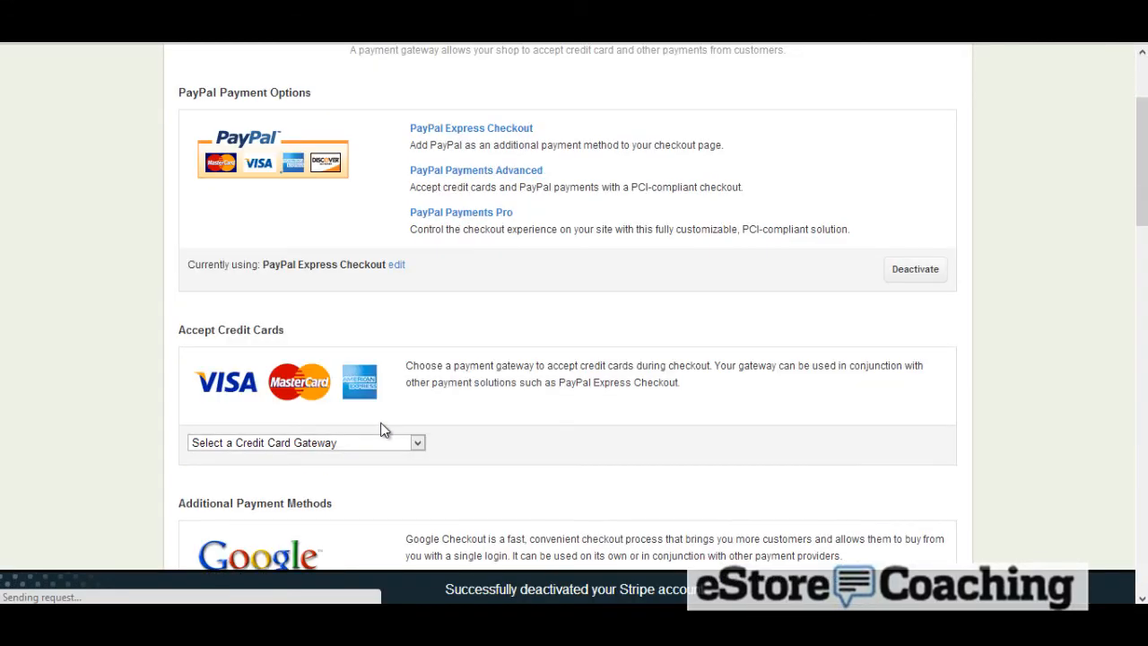
# Browse the list of available credit card gateways without choosing one
pyautogui.click(382, 441)
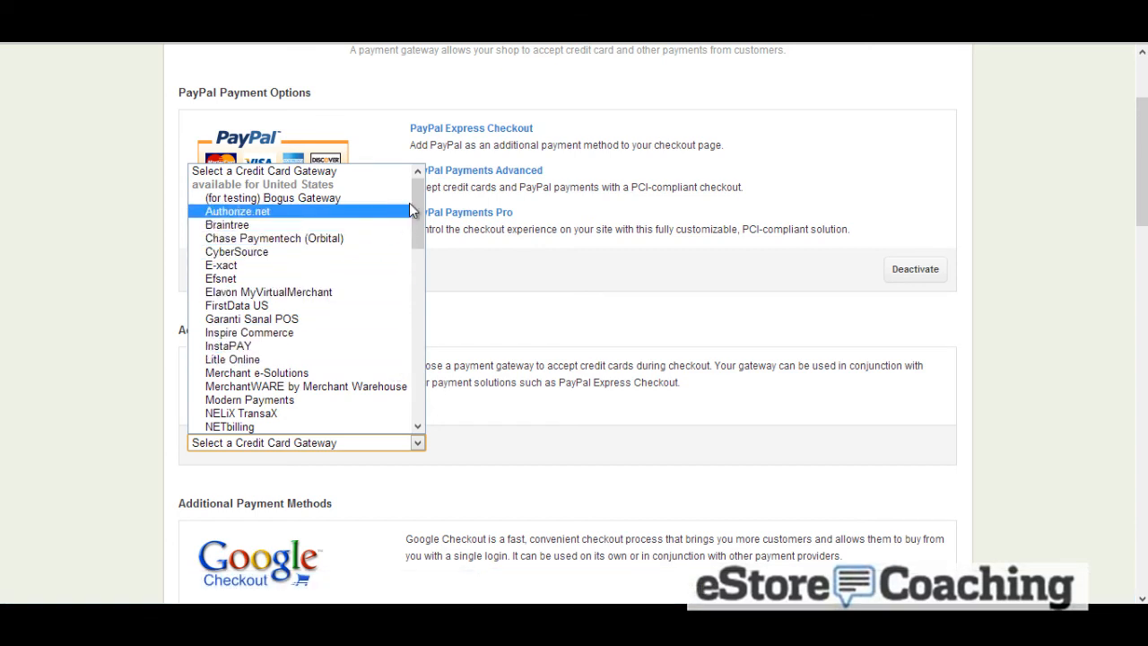
pyautogui.scroll(-3, 421, 211)
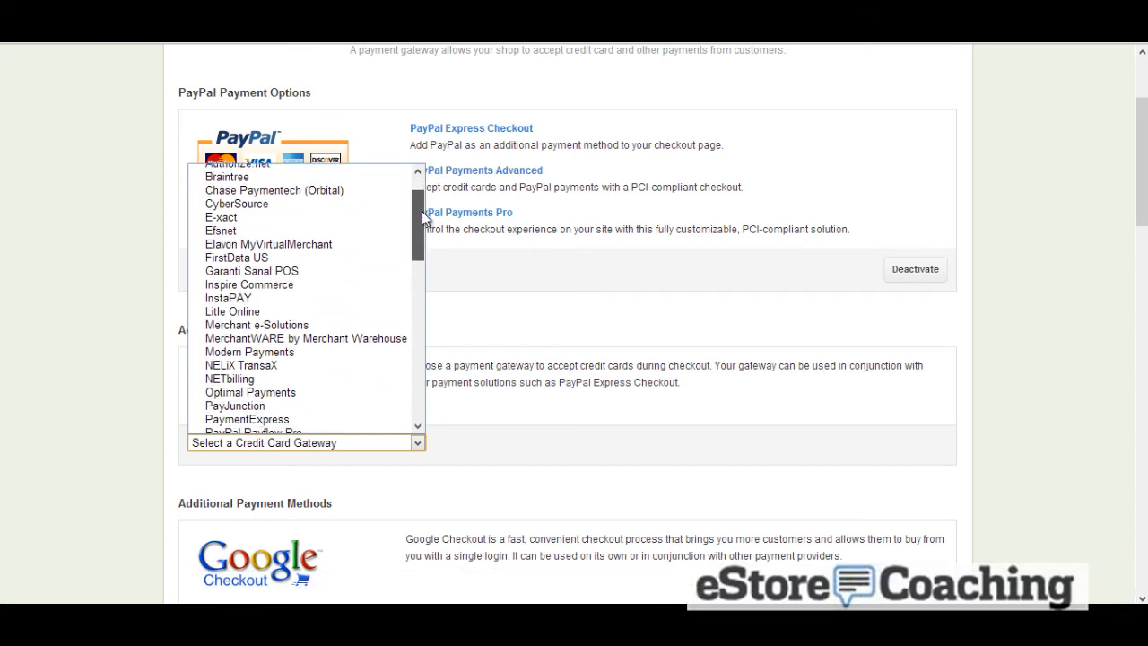
pyautogui.moveTo(421, 211); pyautogui.dragTo(433, 381)
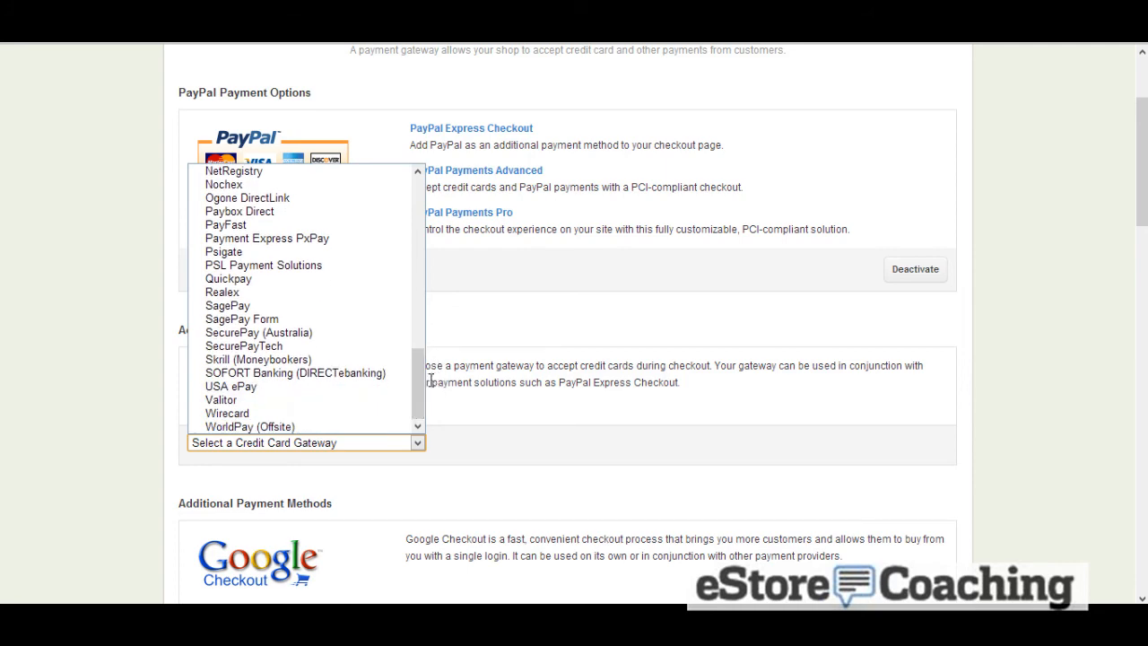
pyautogui.click(600, 378)
# Update the refund, privacy and terms of service policies
pyautogui.scroll(-15, 918, 390)
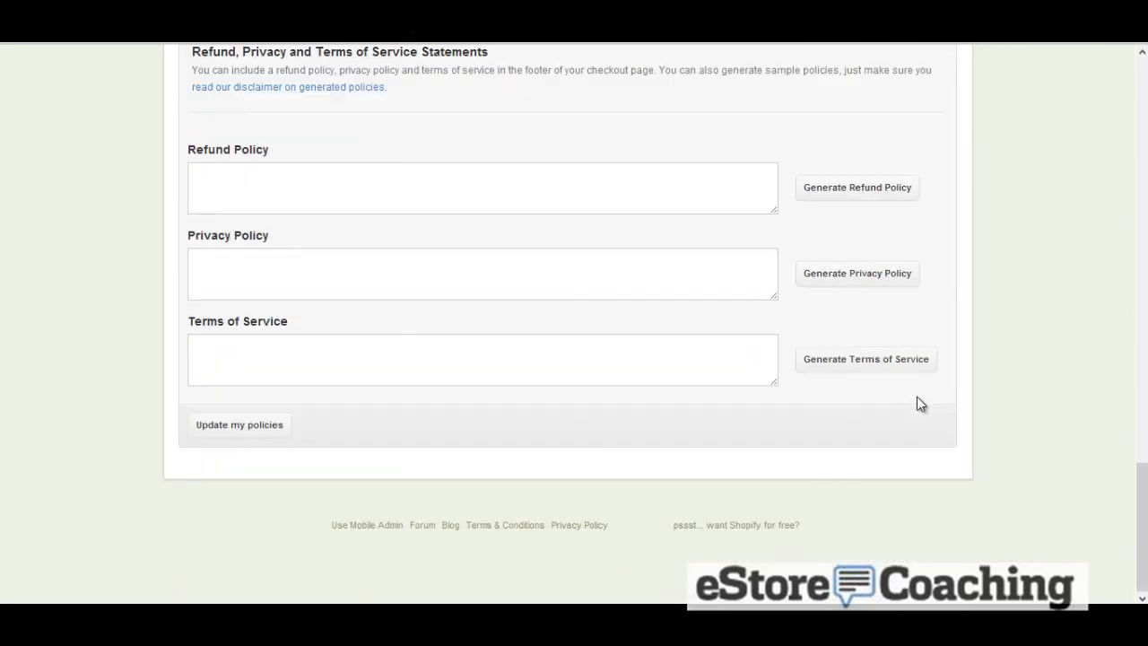
pyautogui.click(255, 431)
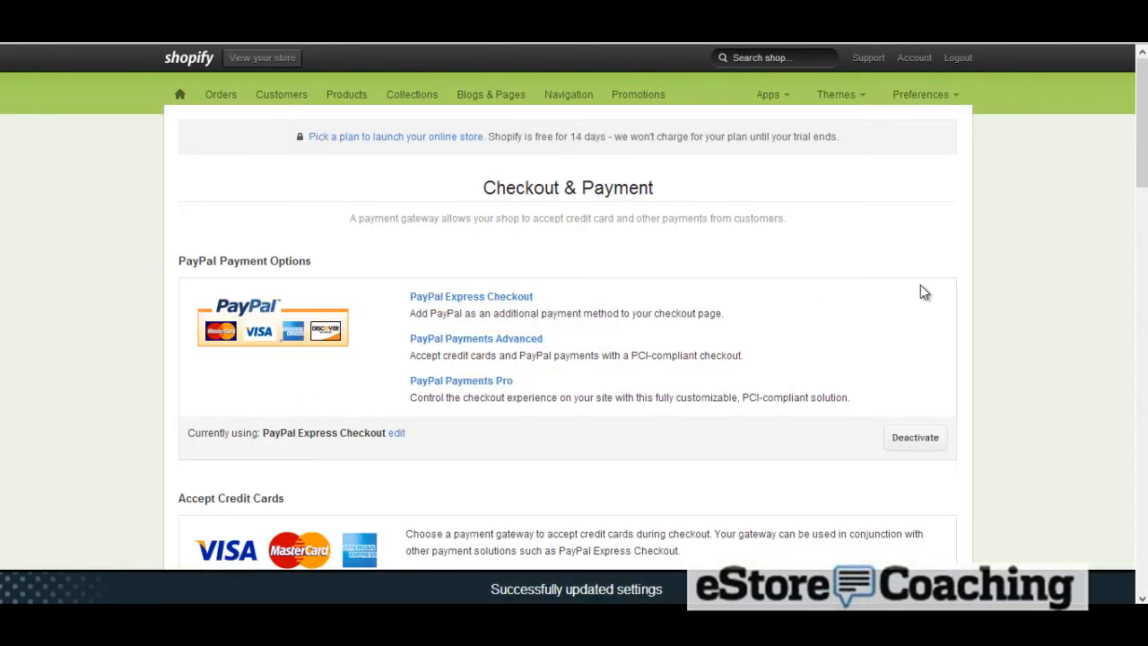
# Open the Shipping settings and review the shipping rates
pyautogui.click(961, 100)
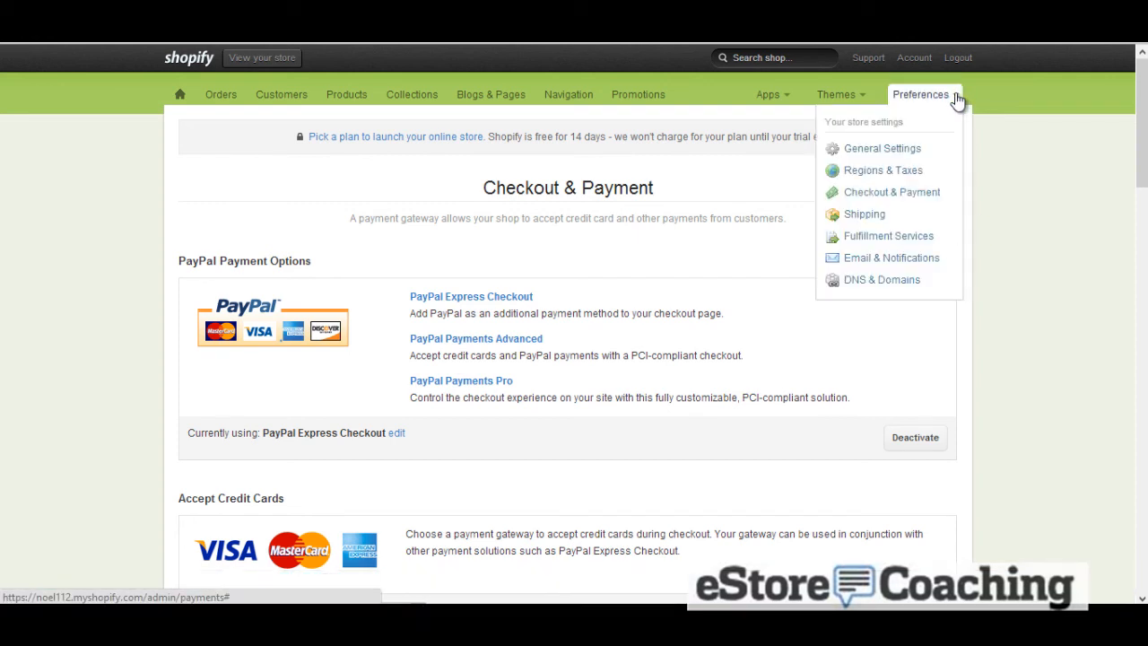
pyautogui.click(884, 218)
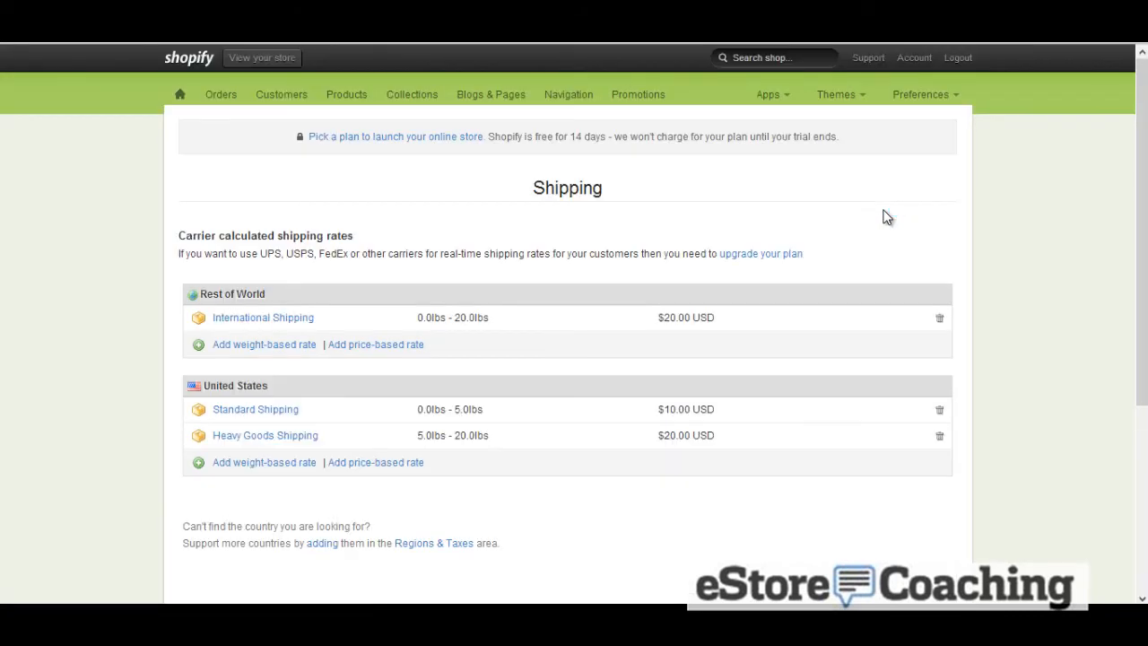
pyautogui.scroll(-1, 884, 218)
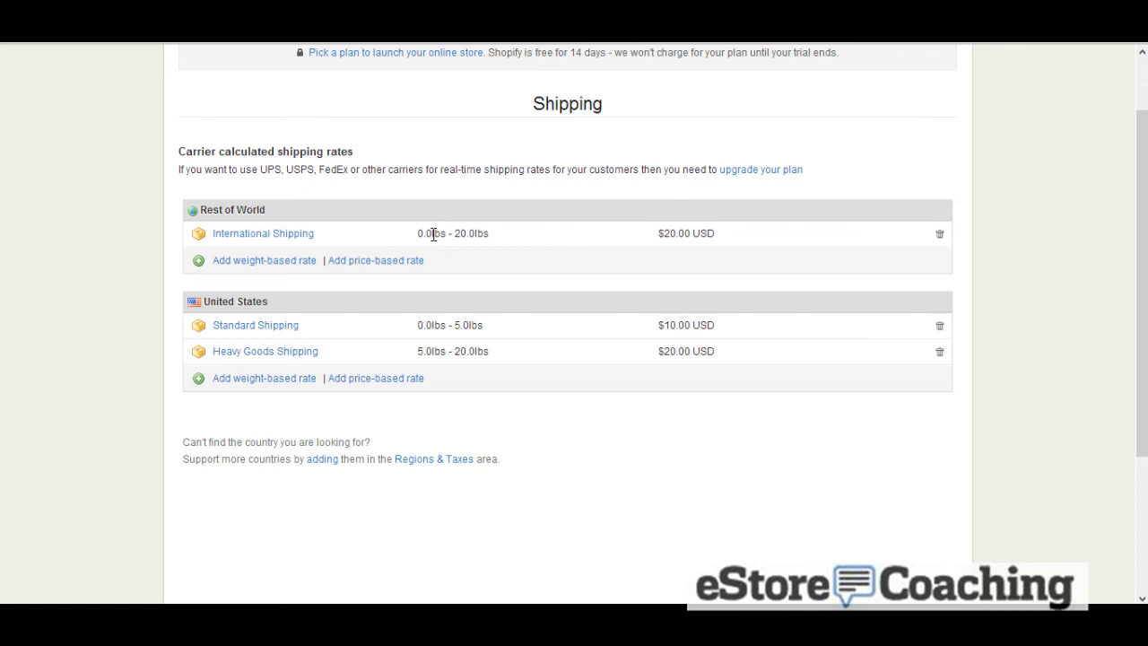
# Open the United States weight-based and then price-based shipping rate forms without adding a rate
pyautogui.click(276, 382)
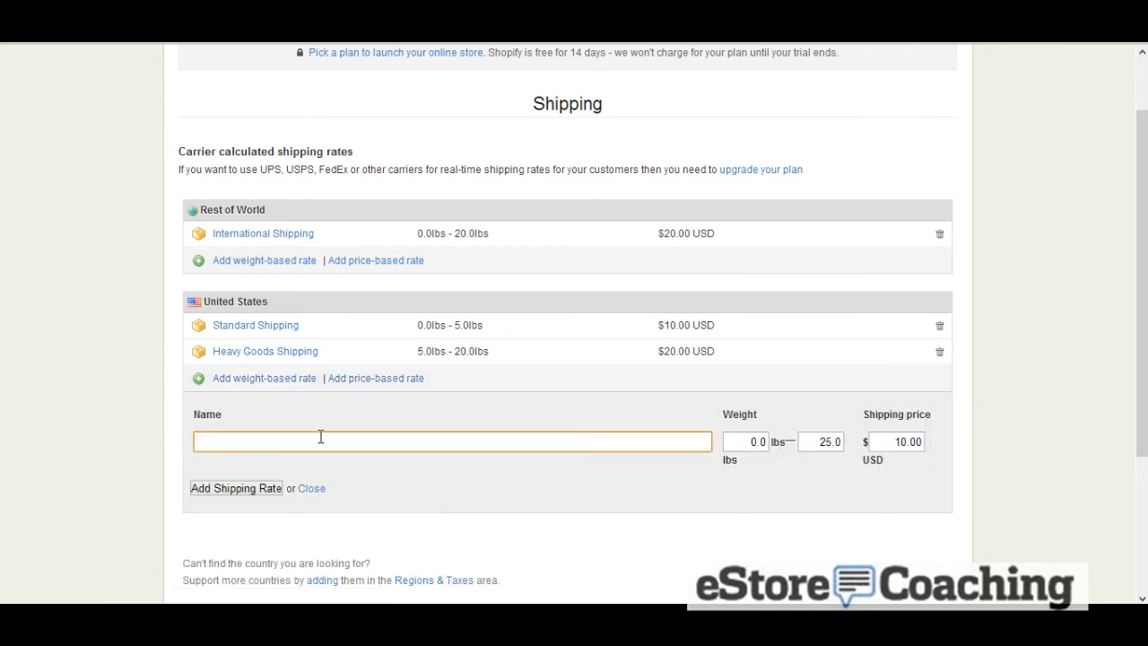
pyautogui.click(349, 384)
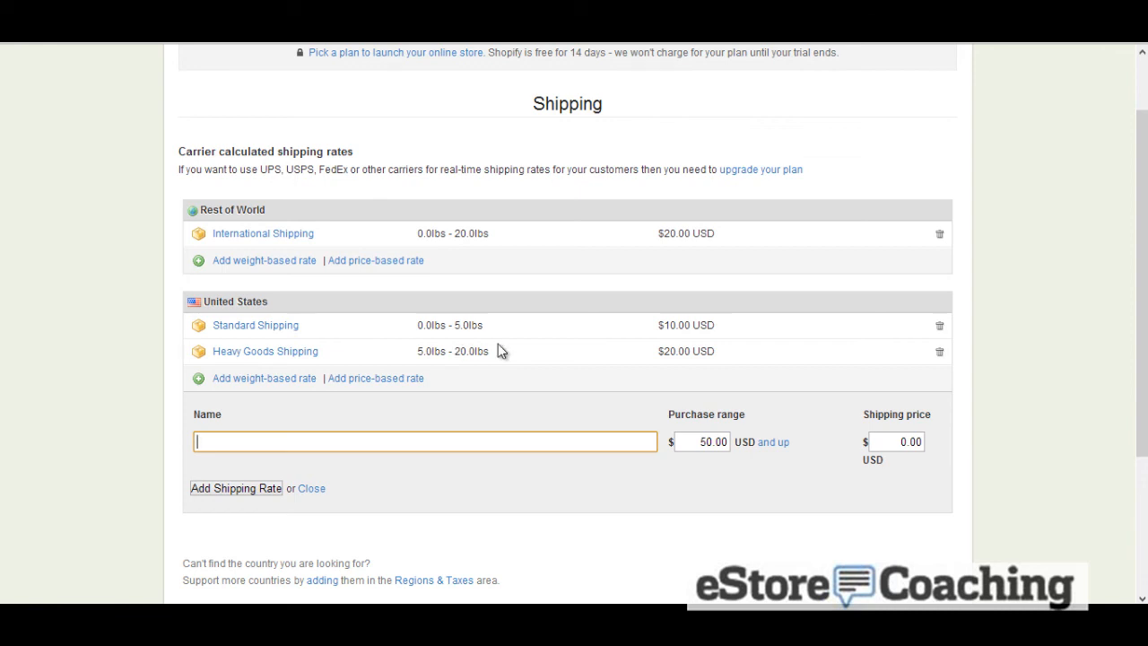
pyautogui.scroll(1, 499, 350)
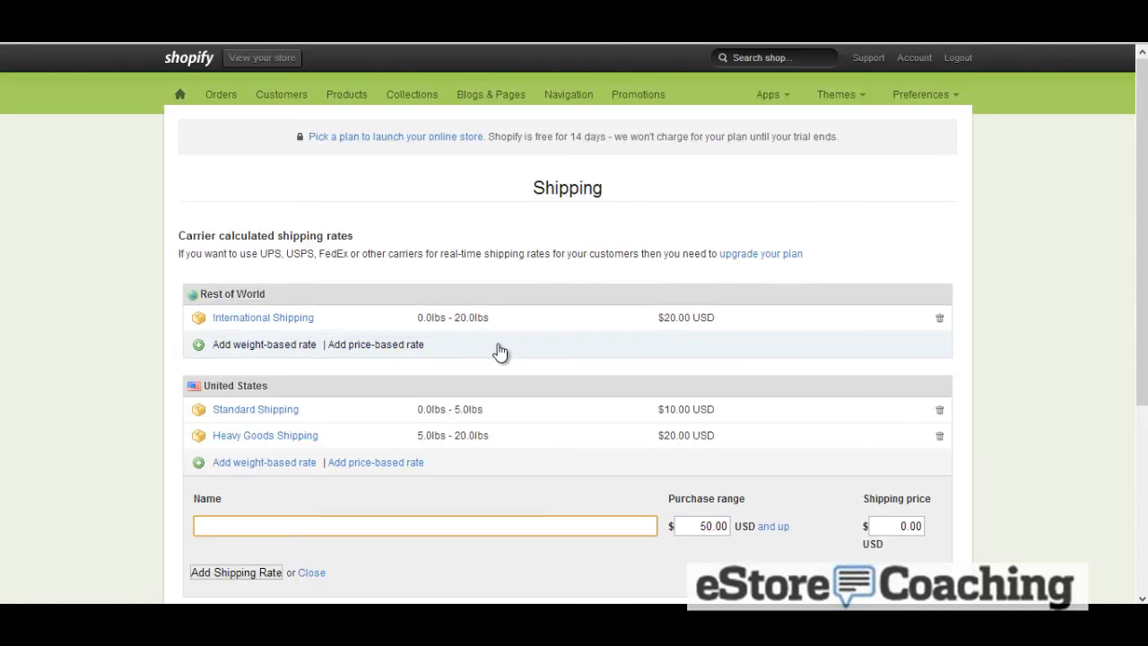
# Open the Fulfillment Services settings and browse the available fulfillment services
pyautogui.click(900, 97)
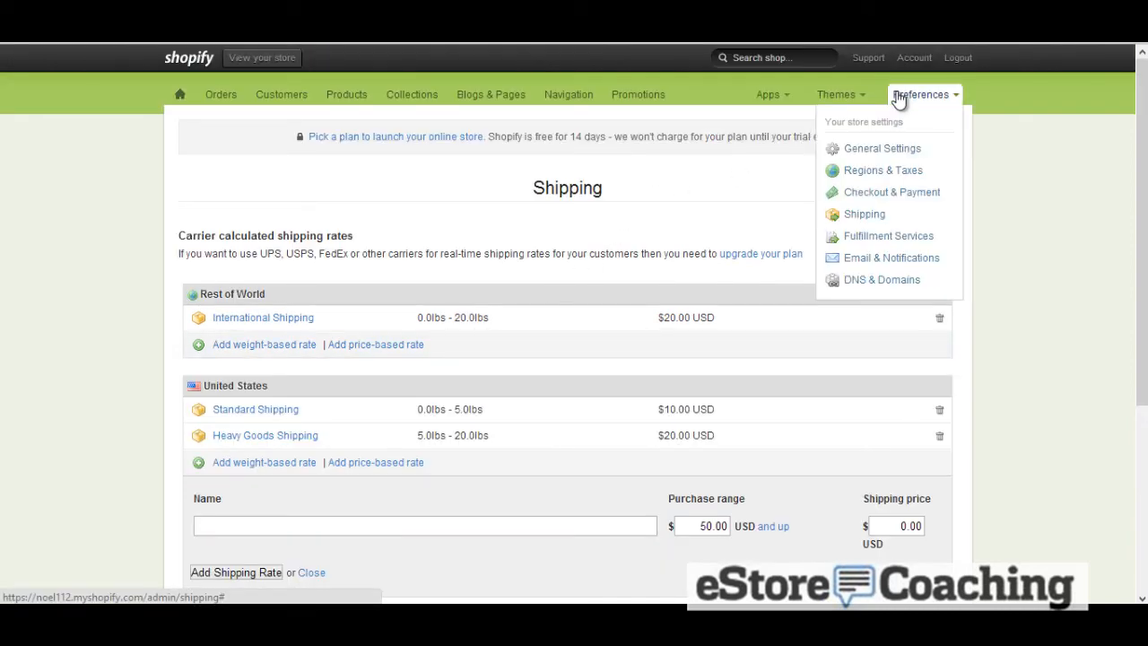
pyautogui.click(915, 239)
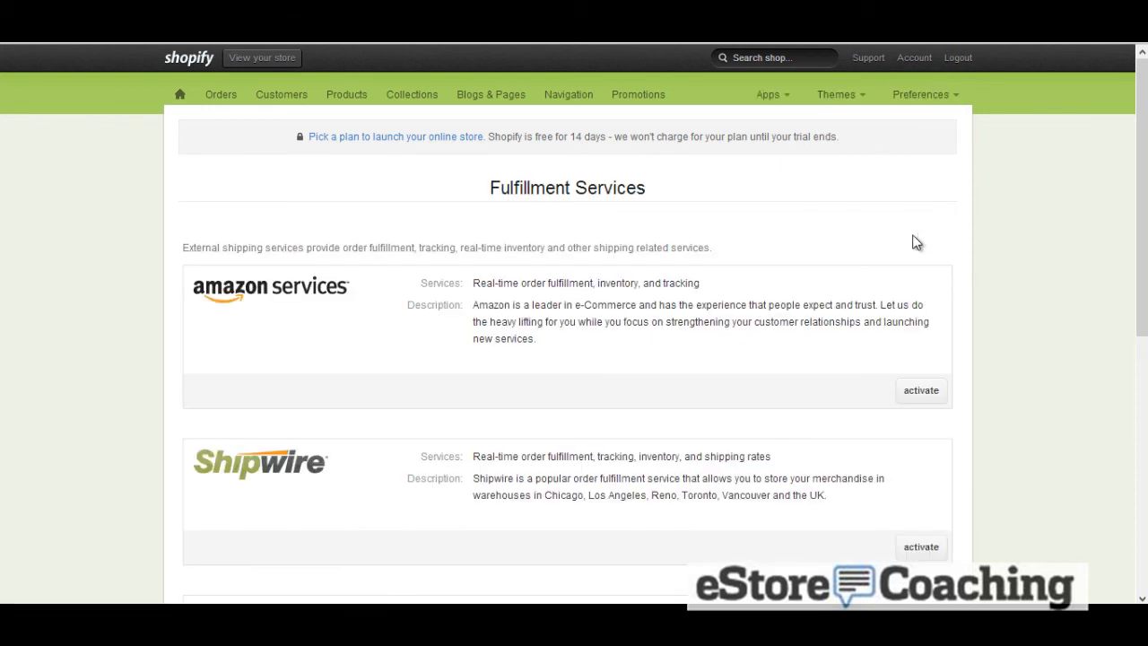
pyautogui.scroll(-3, 915, 243)
pyautogui.scroll(-2, 915, 247)
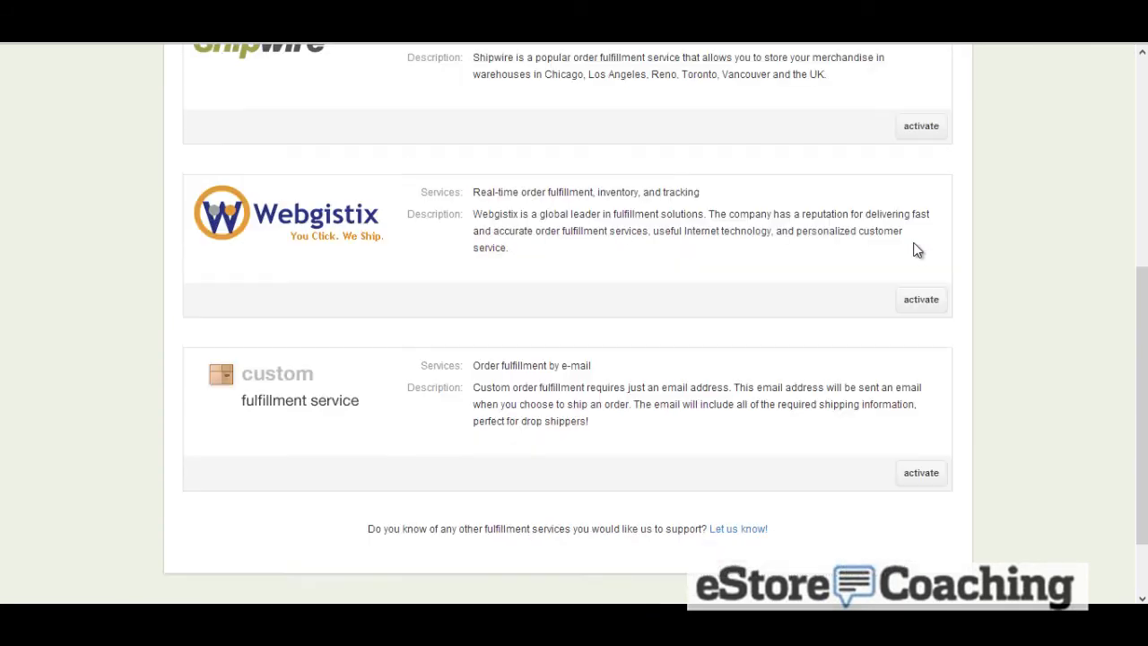
pyautogui.scroll(5, 915, 246)
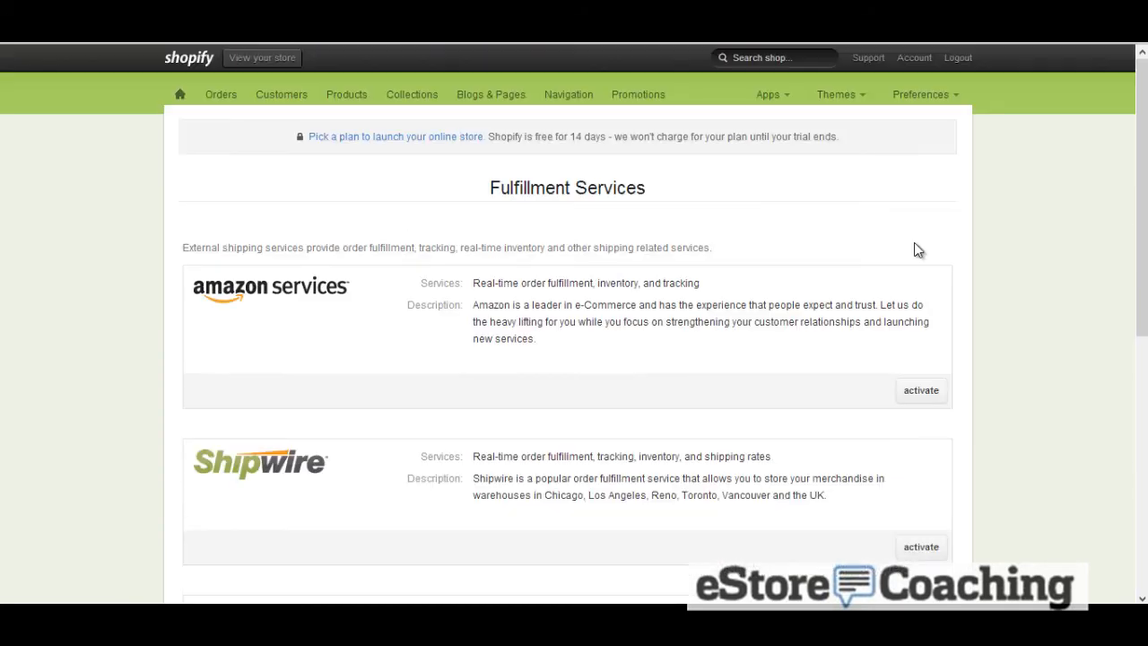
# Open the Email & Notifications settings and look over the email templates and order notifications
pyautogui.click(926, 100)
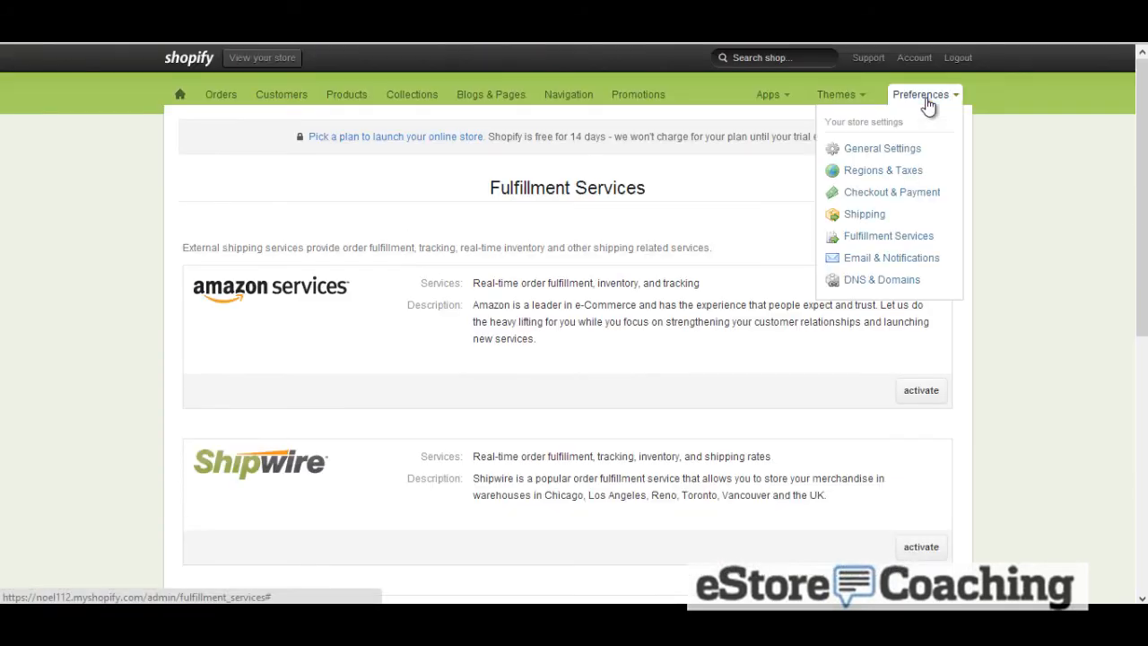
pyautogui.click(904, 258)
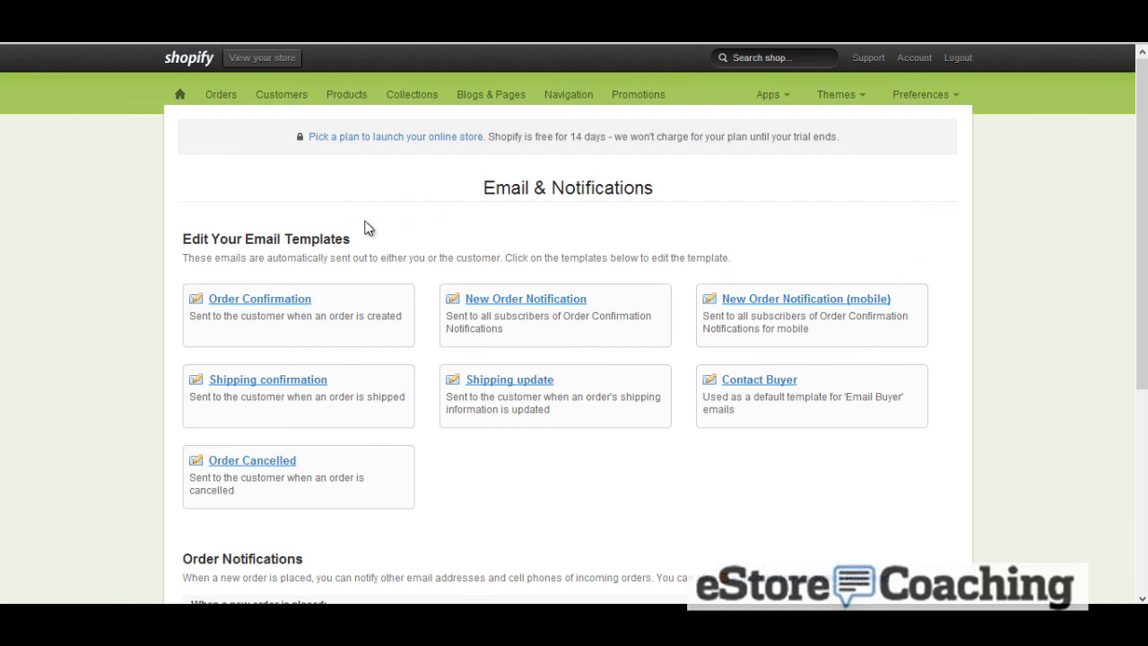
pyautogui.scroll(-2, 366, 228)
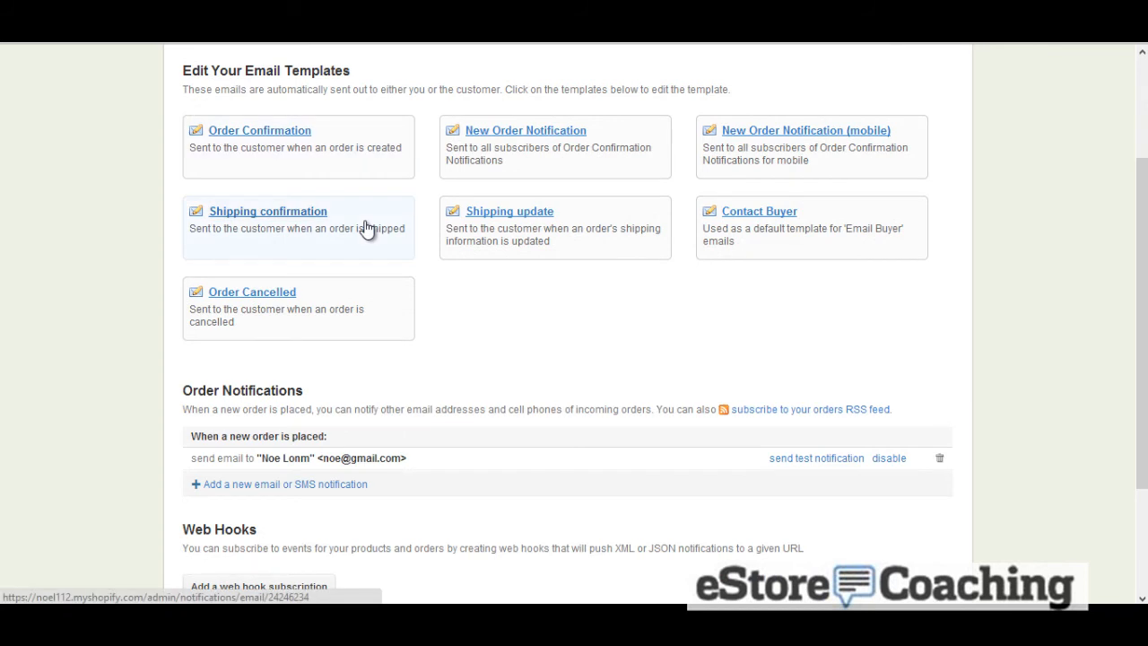
pyautogui.scroll(-2, 366, 228)
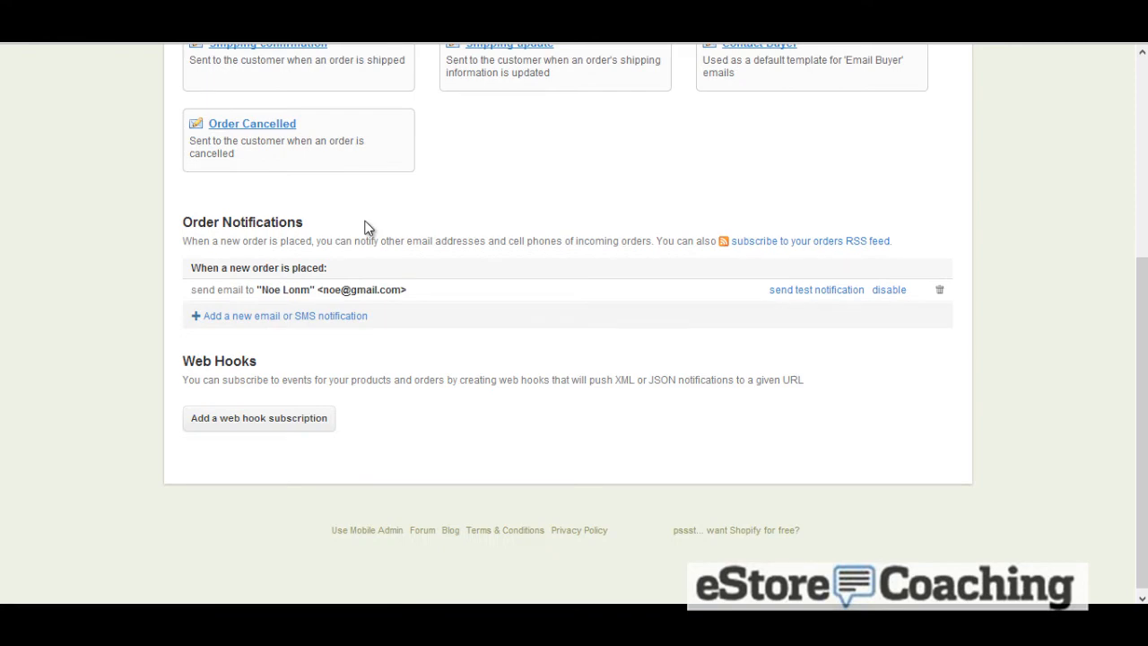
pyautogui.scroll(4, 366, 228)
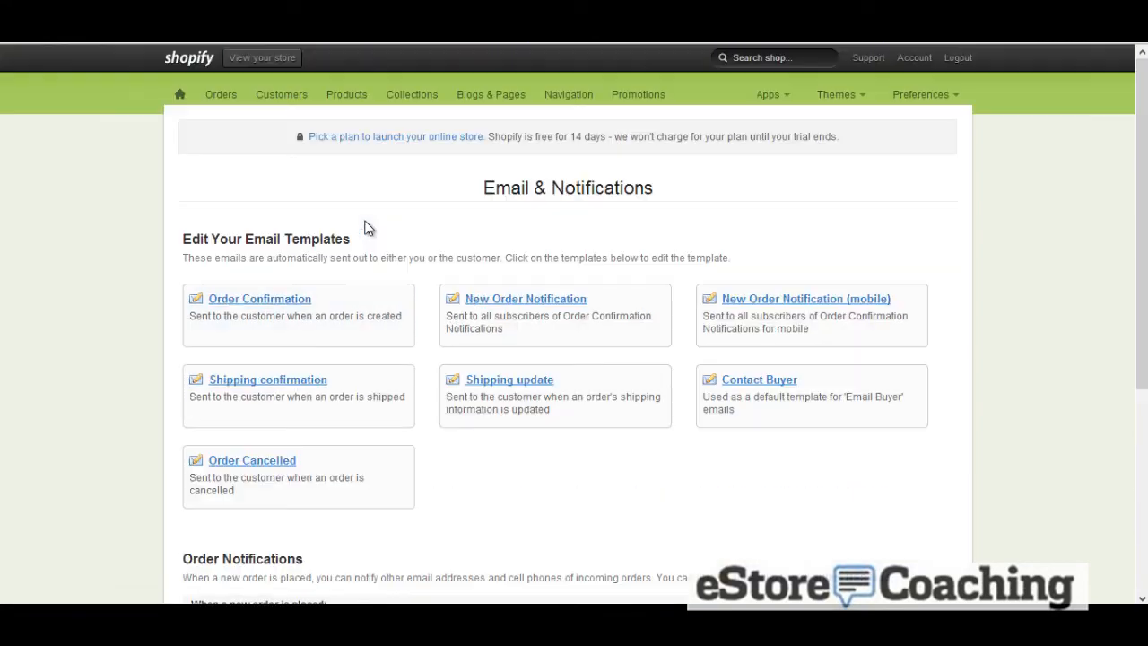
# Open the Order Confirmation email template and read through its subject and plain text body
pyautogui.click(303, 298)
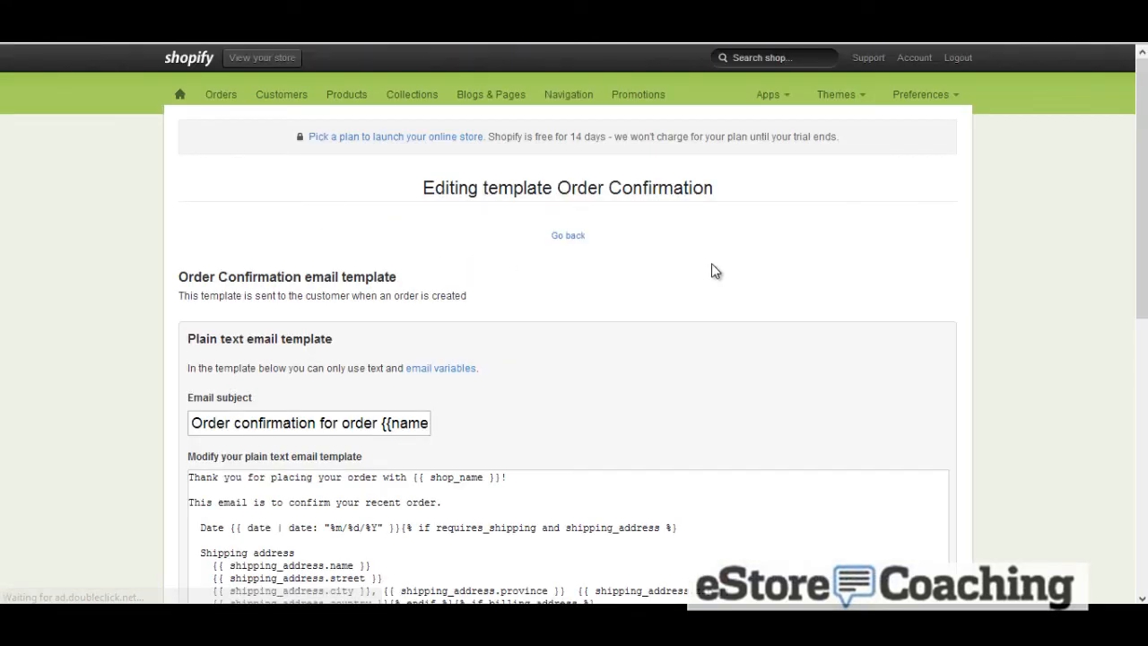
pyautogui.scroll(-1, 802, 271)
pyautogui.scroll(-1, 806, 271)
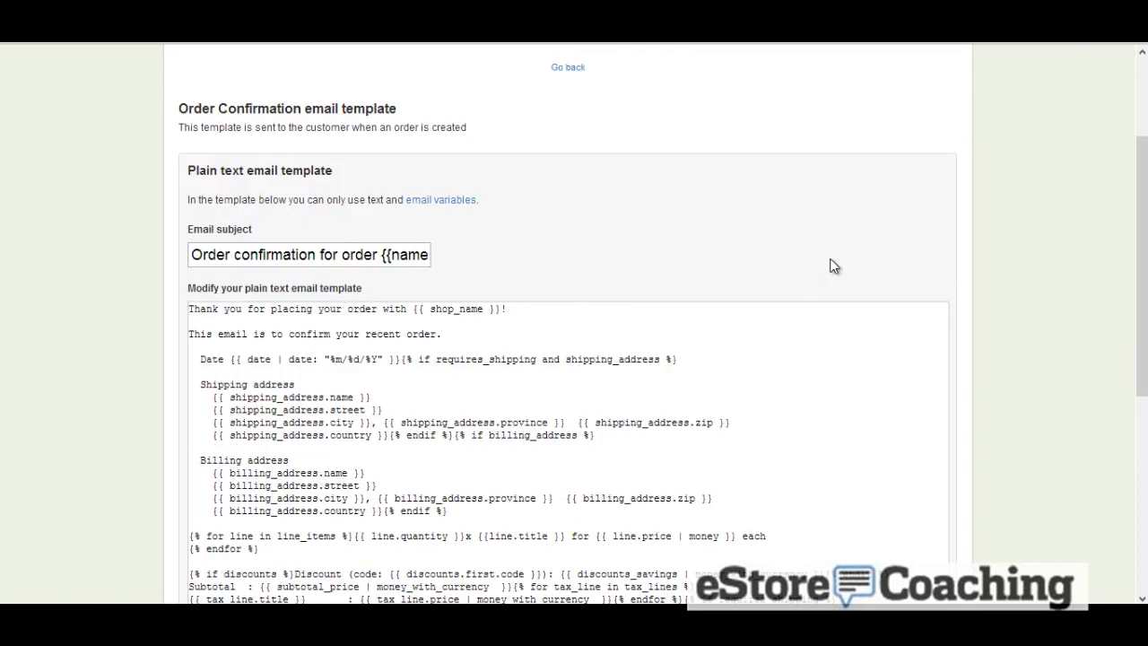
pyautogui.scroll(-2, 977, 241)
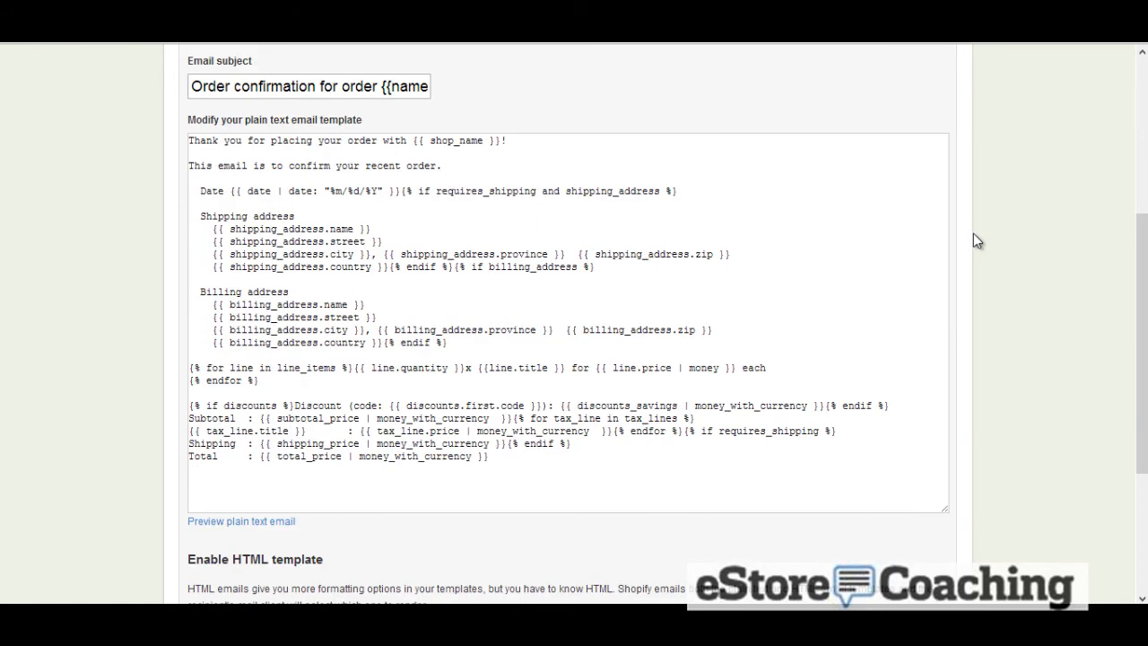
pyautogui.scroll(-2, 976, 241)
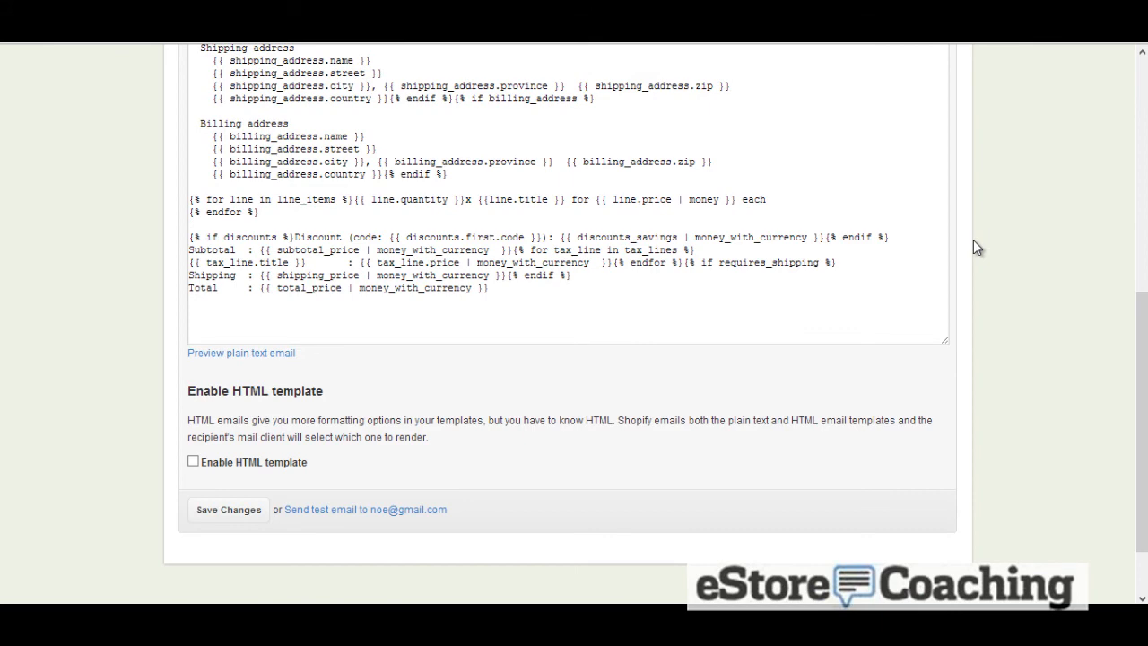
pyautogui.scroll(5, 974, 241)
pyautogui.scroll(1, 973, 239)
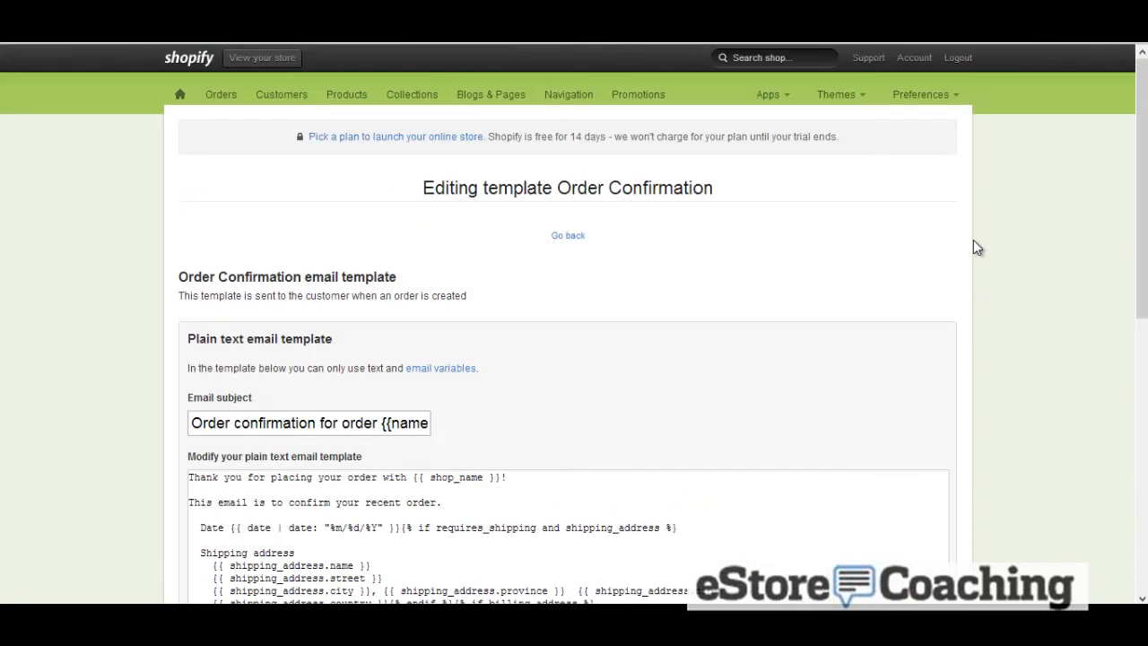
# Open the Customers list and view the newsletter subscriber's customer details before returning to the list
pyautogui.click(939, 98)
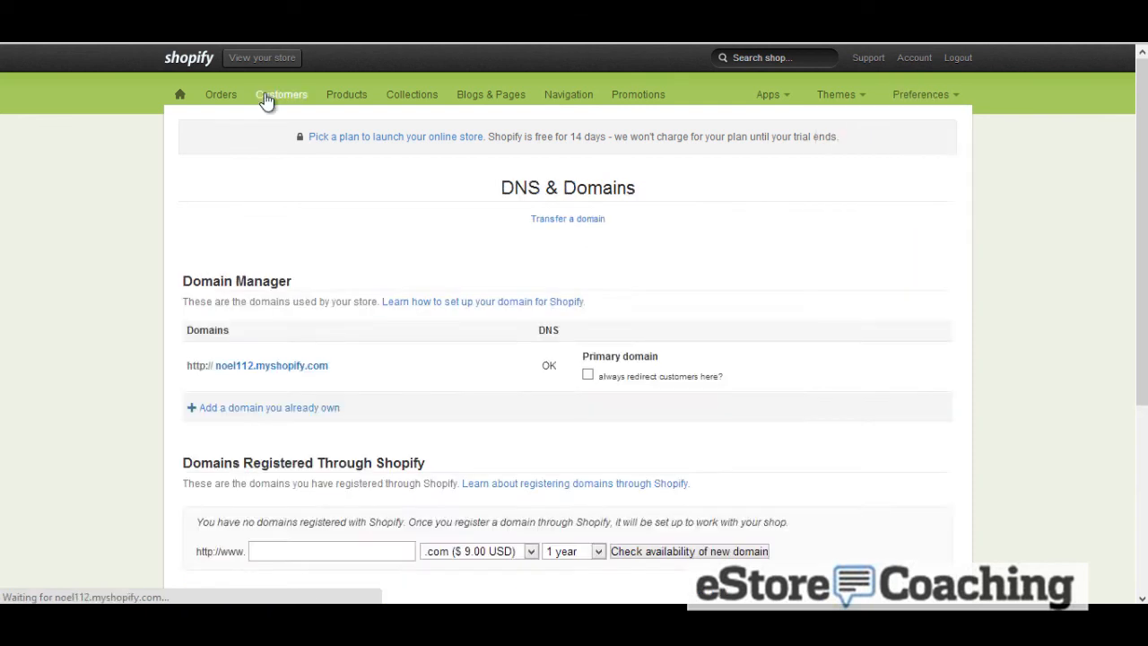
pyautogui.click(266, 98)
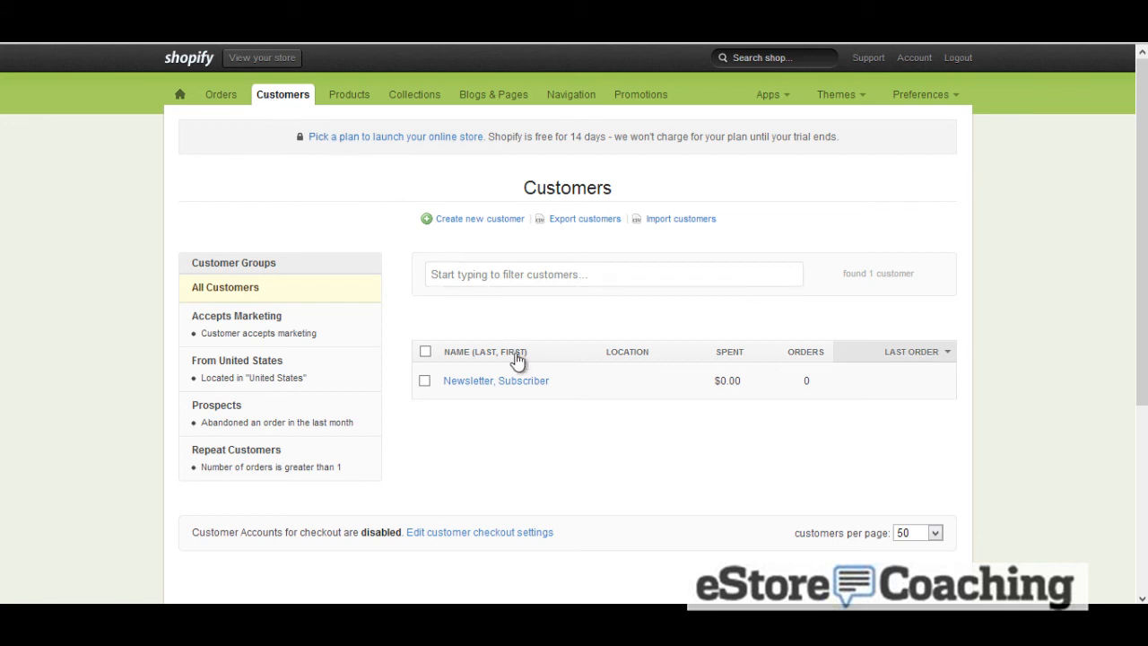
pyautogui.click(525, 384)
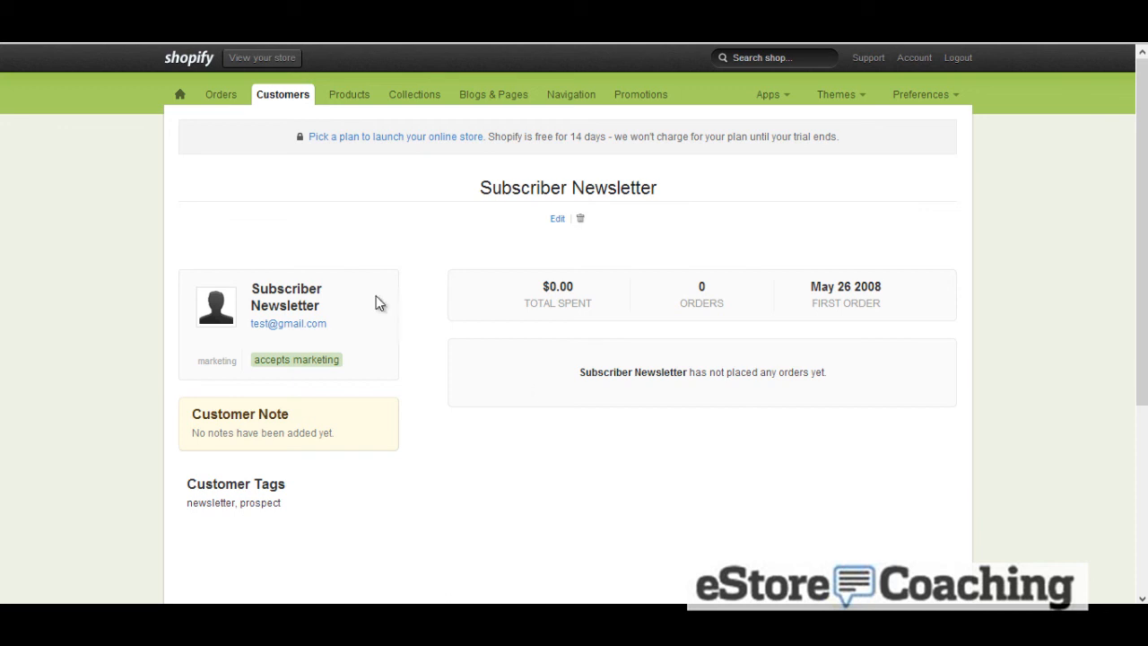
pyautogui.click(261, 94)
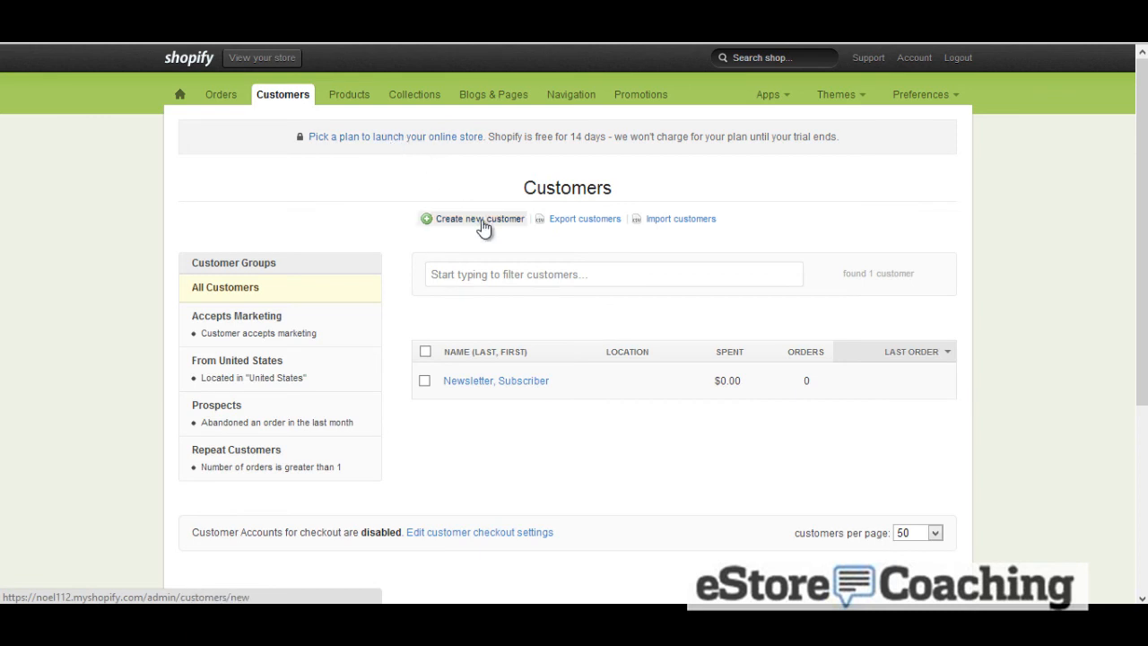
# Open the new customer form, review its fields, and cancel without creating a customer
pyautogui.click(480, 220)
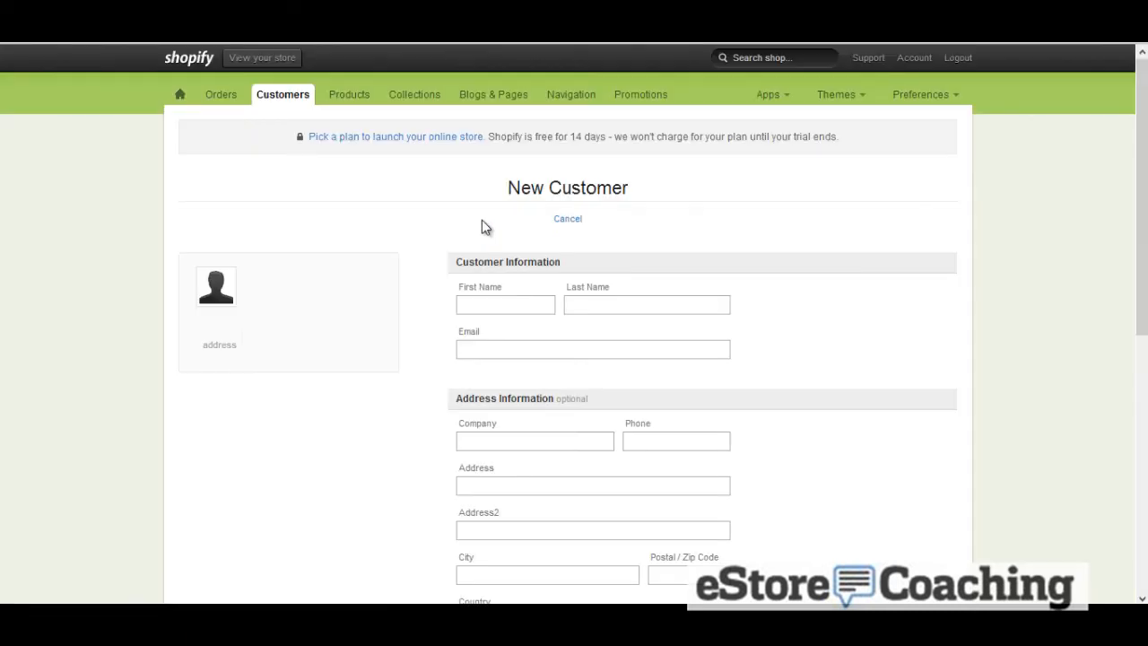
pyautogui.scroll(-5, 481, 221)
pyautogui.scroll(-1, 482, 224)
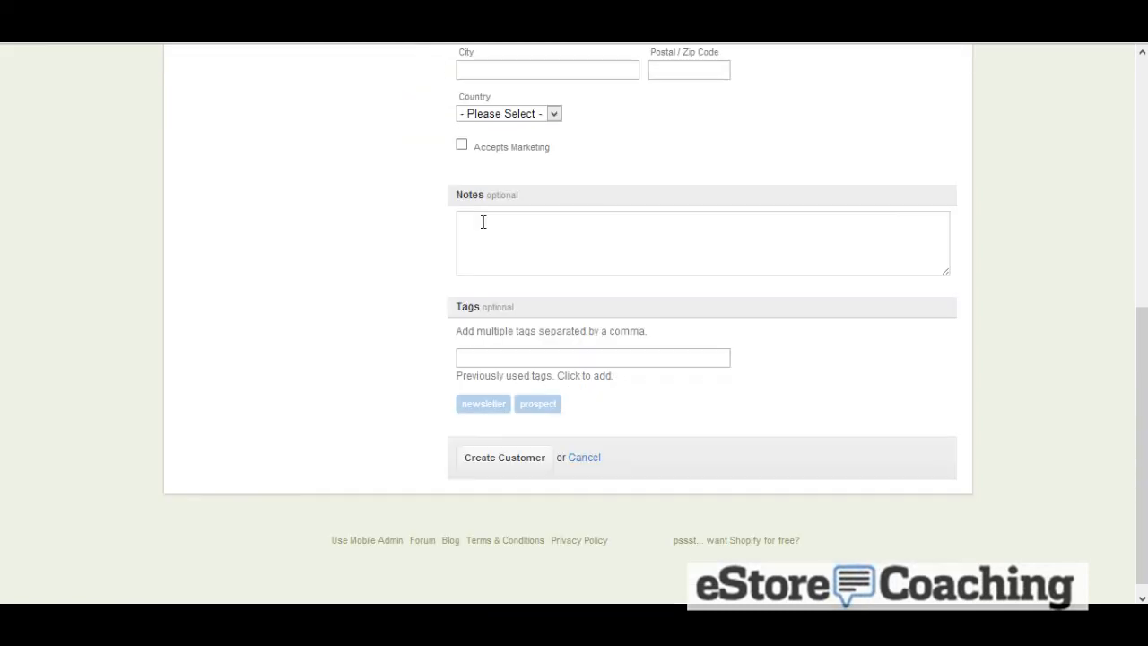
pyautogui.click(599, 462)
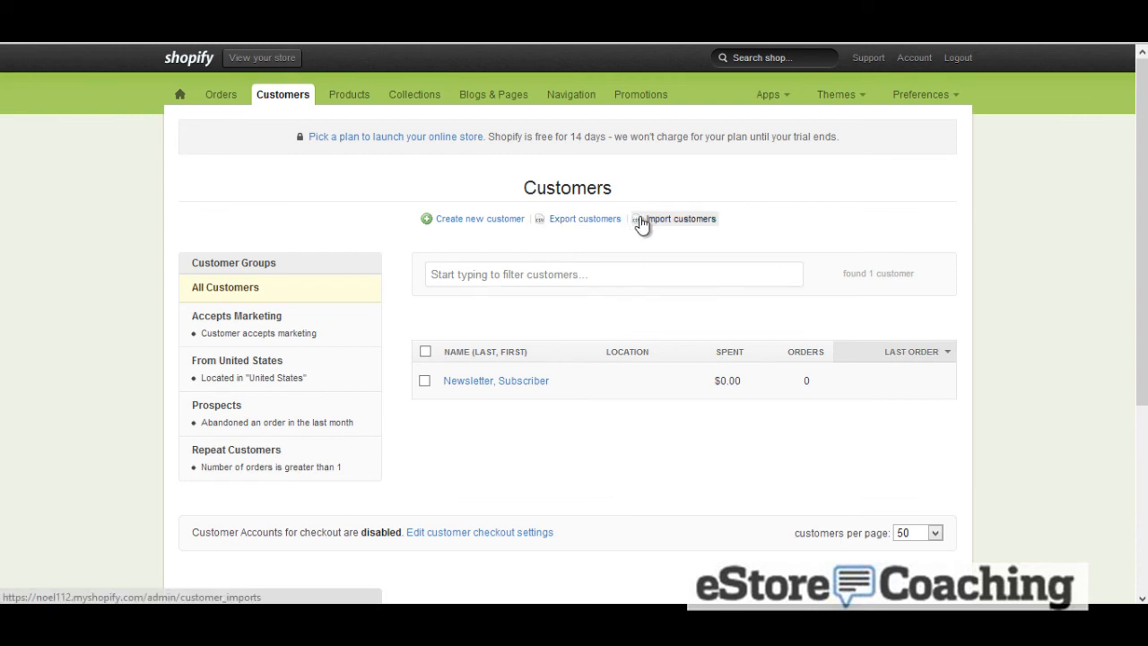
# Open the Orders page and look over its overview of order management features
pyautogui.click(226, 96)
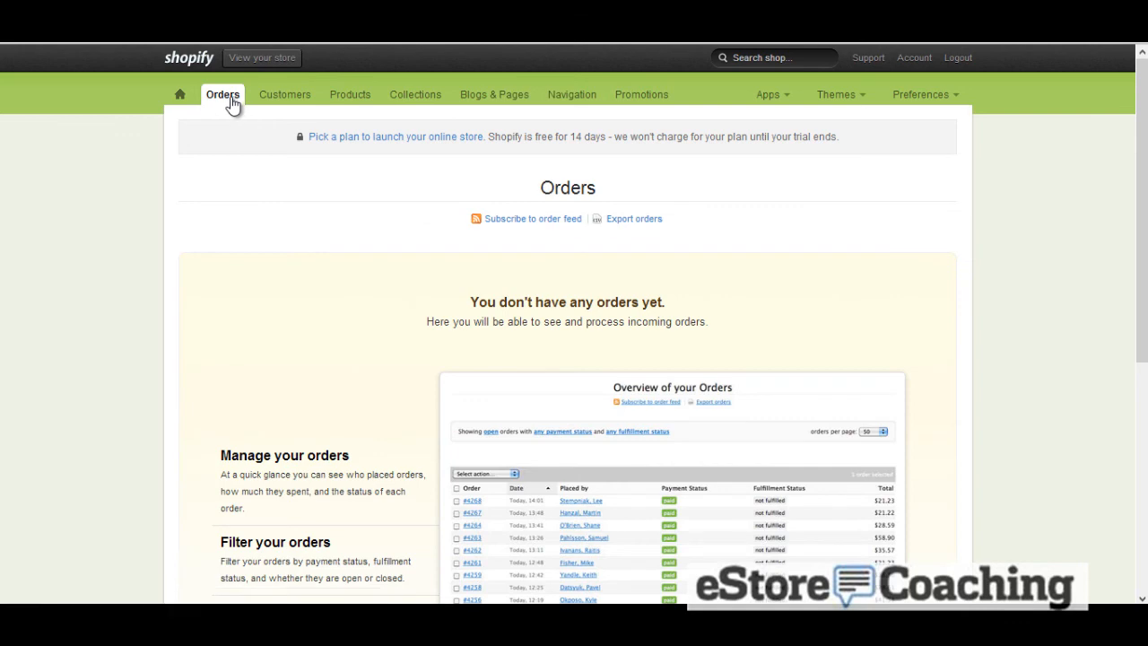
pyautogui.scroll(-2, 233, 106)
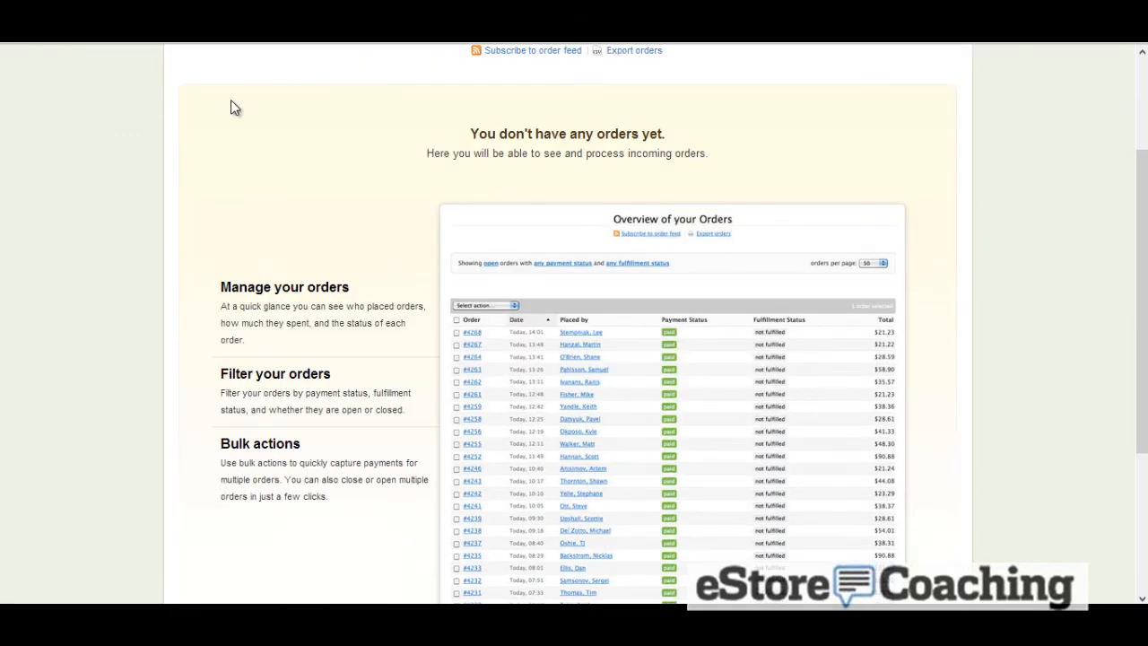
pyautogui.scroll(-1, 231, 108)
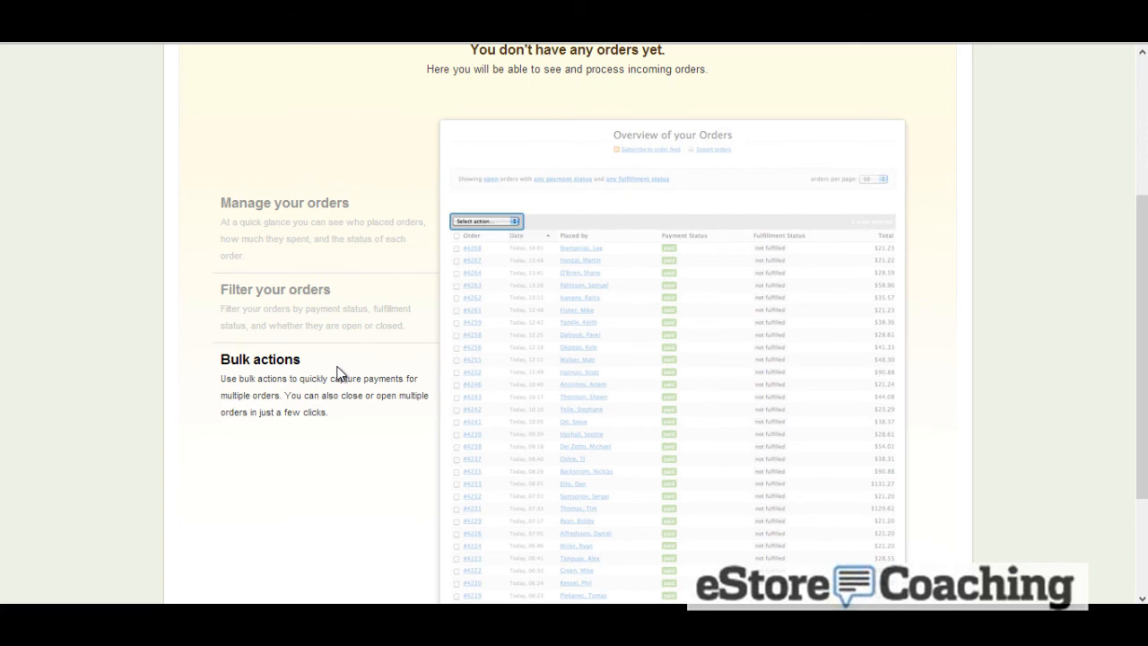
pyautogui.scroll(-2, 341, 410)
pyautogui.scroll(5, 341, 410)
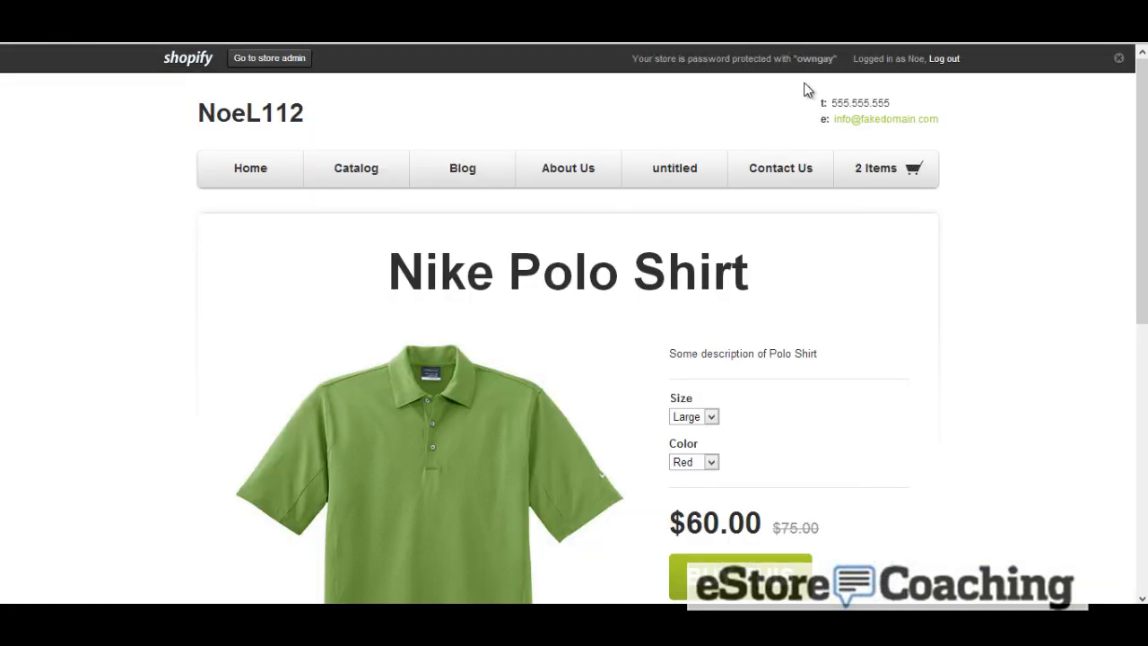
# Add the Large / Red Nike Polo Shirt to the storefront cart, then return to the admin Orders page
pyautogui.scroll(-3, 766, 350)
pyautogui.click(734, 405)
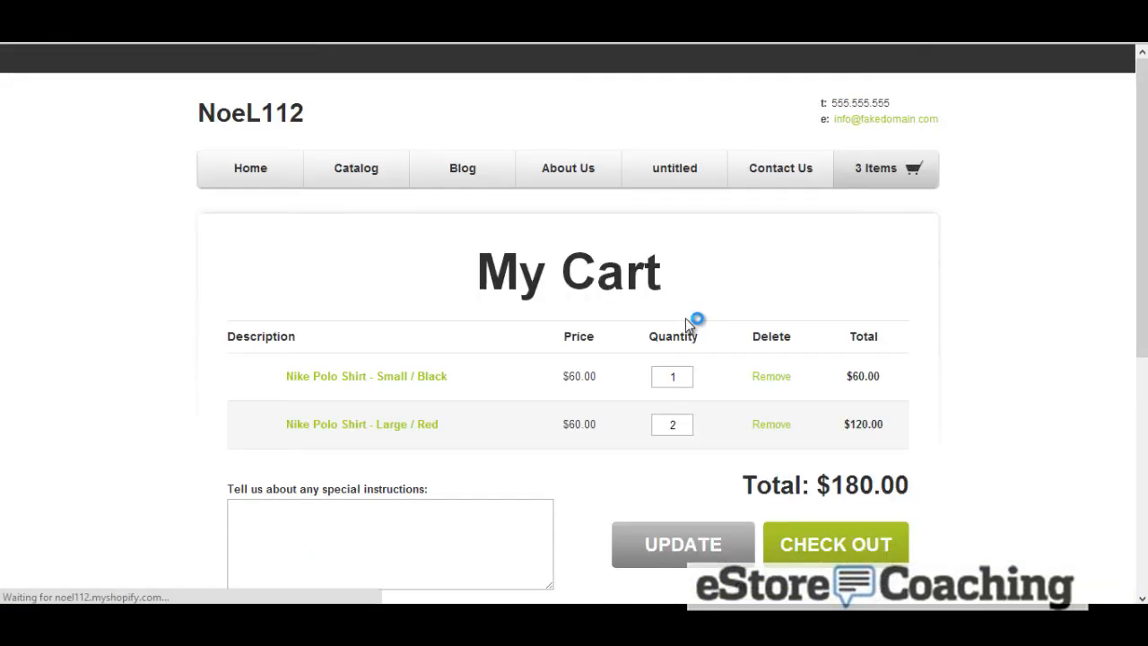
pyautogui.click(817, 406)
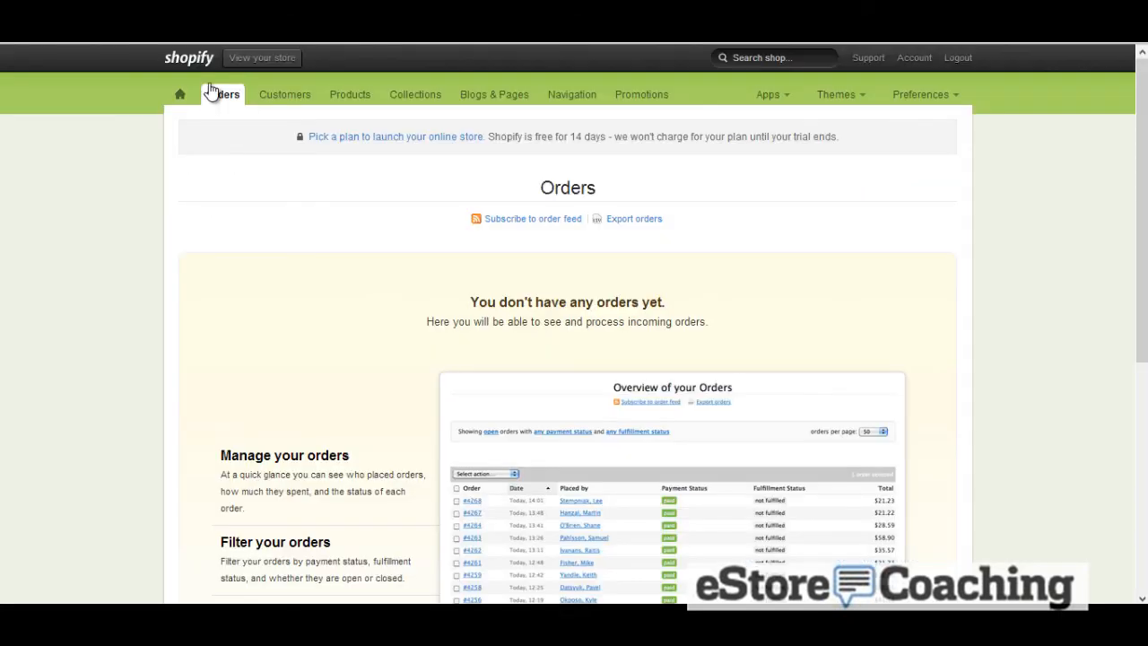
# Open the admin dashboard and scroll through its statistics and recent activity feed
pyautogui.click(180, 99)
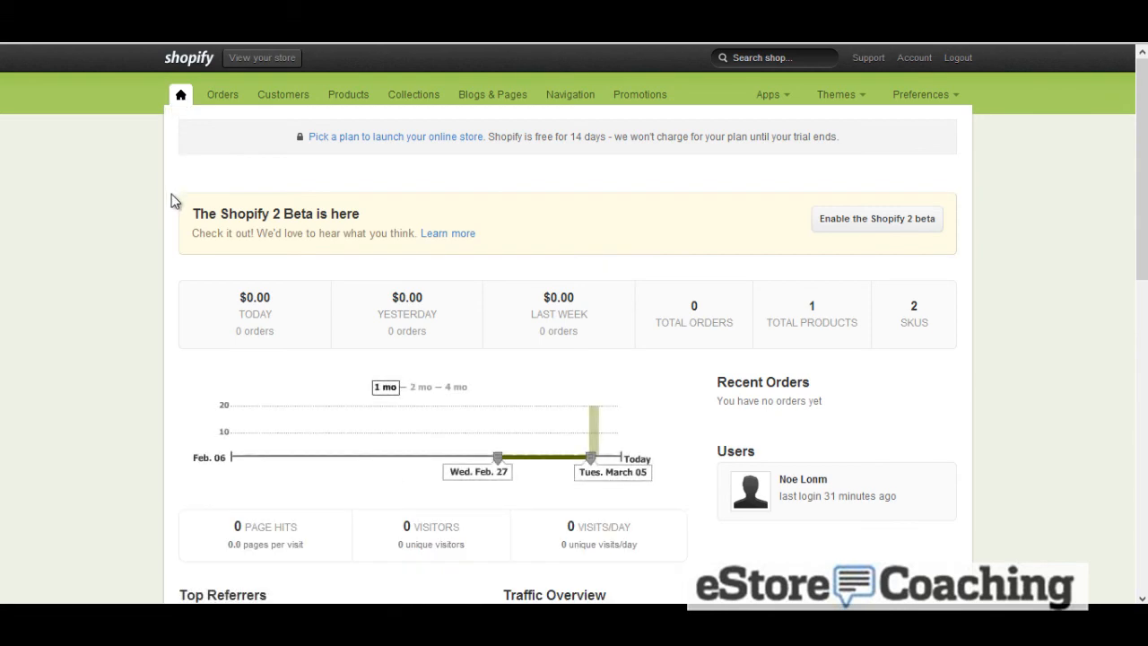
pyautogui.scroll(-3, 173, 197)
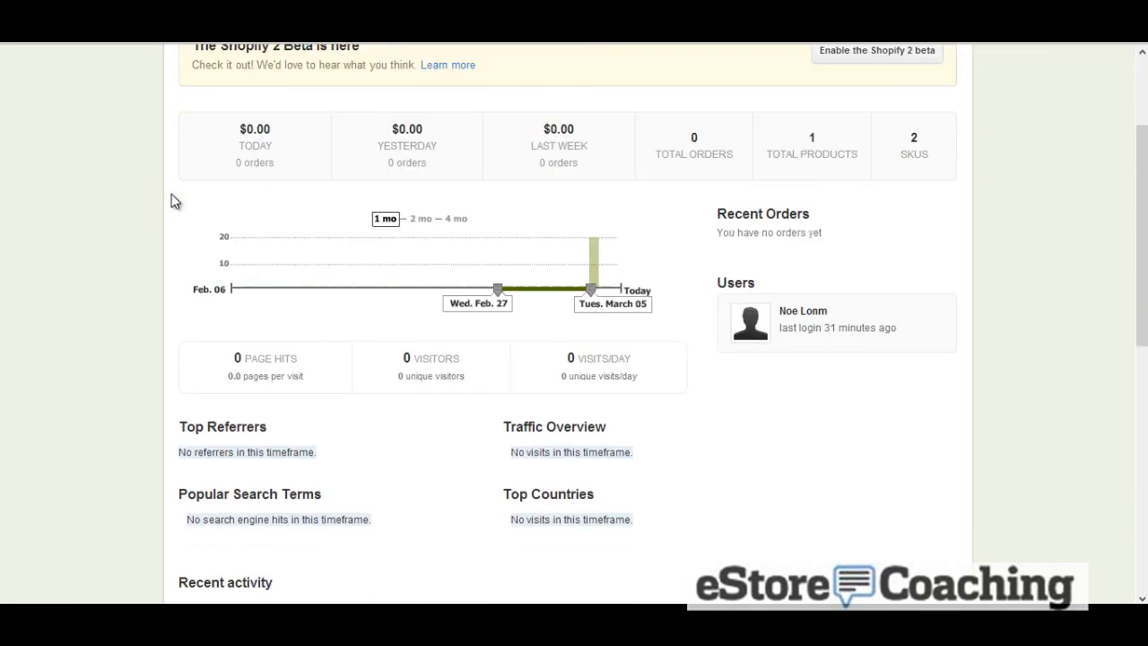
pyautogui.scroll(-3, 175, 201)
pyautogui.scroll(-6, 175, 201)
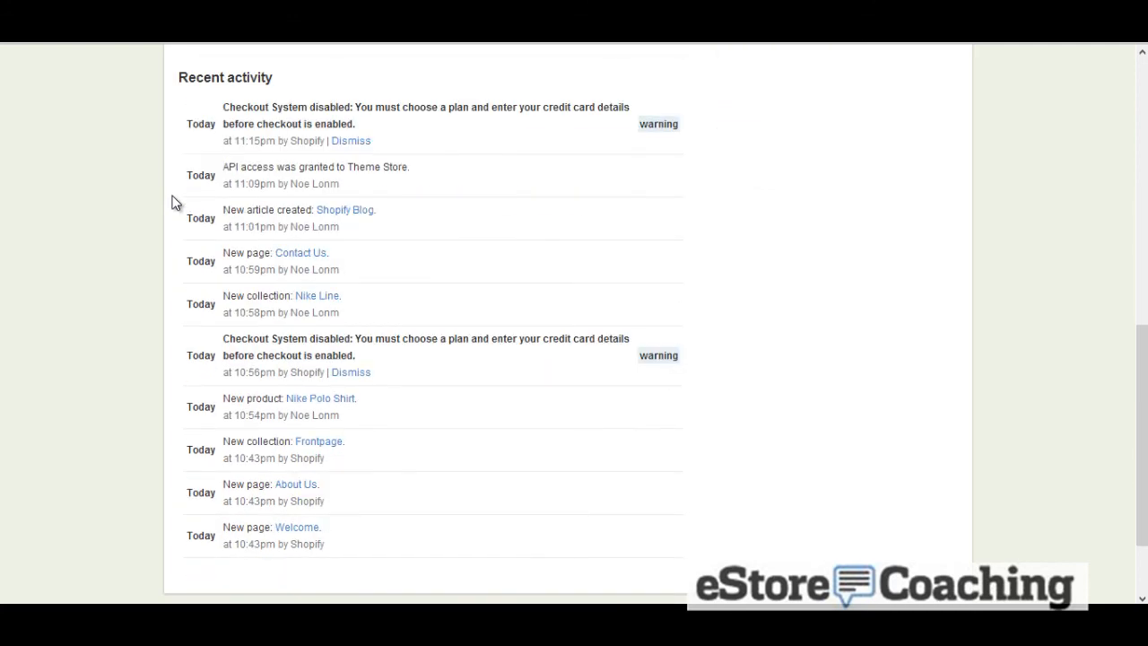
pyautogui.scroll(-3, 175, 203)
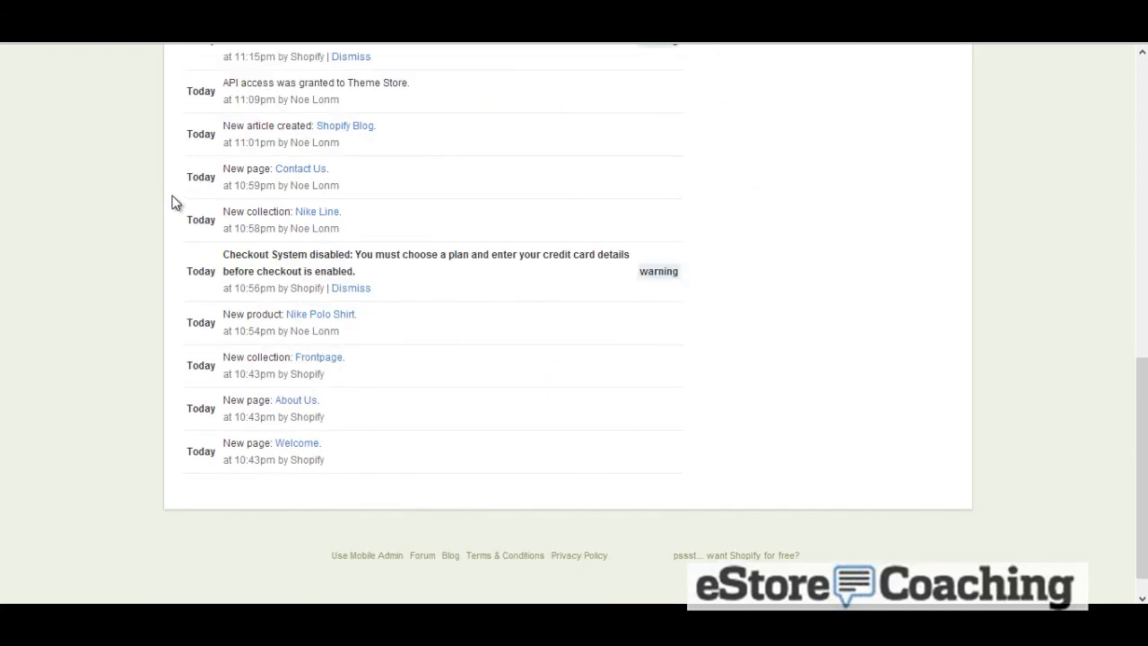
pyautogui.scroll(10, 174, 203)
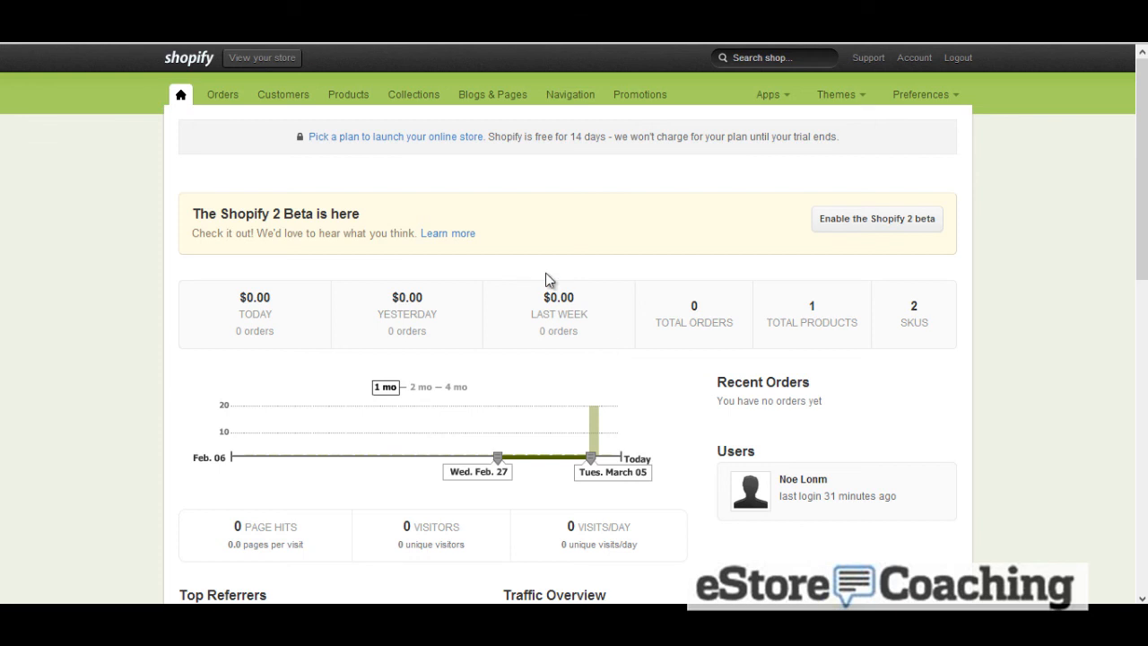
# Open the plan selection page and compare the Basic, Professional, Business and Unlimited plans
pyautogui.click(472, 140)
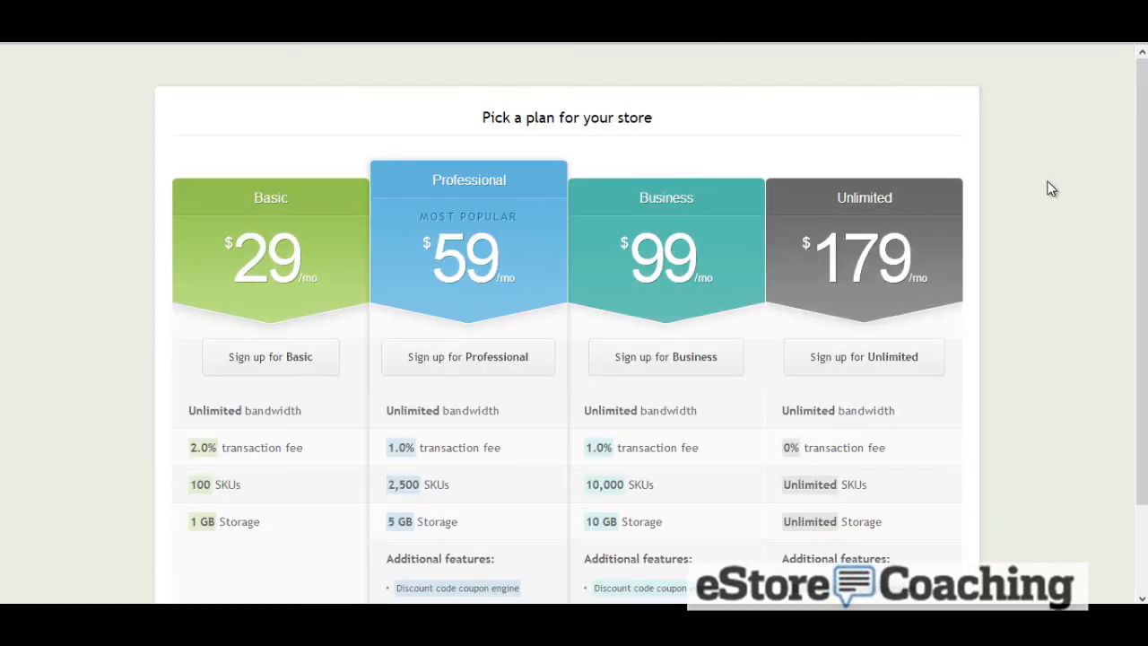
pyautogui.scroll(-1, 1051, 192)
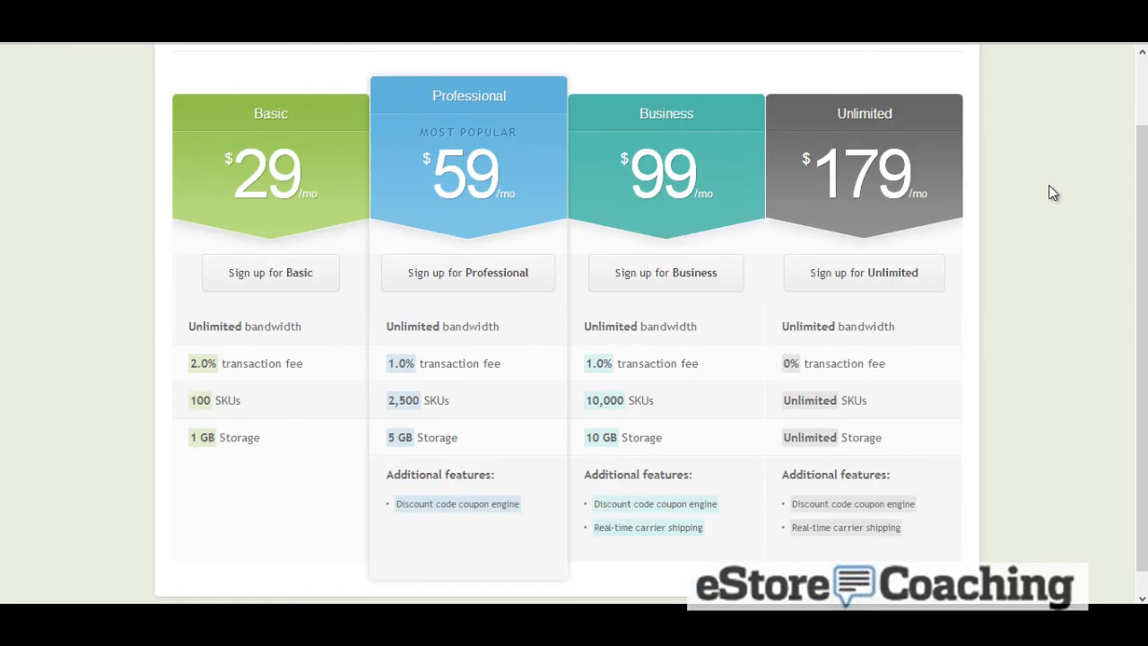
pyautogui.scroll(1, 1051, 192)
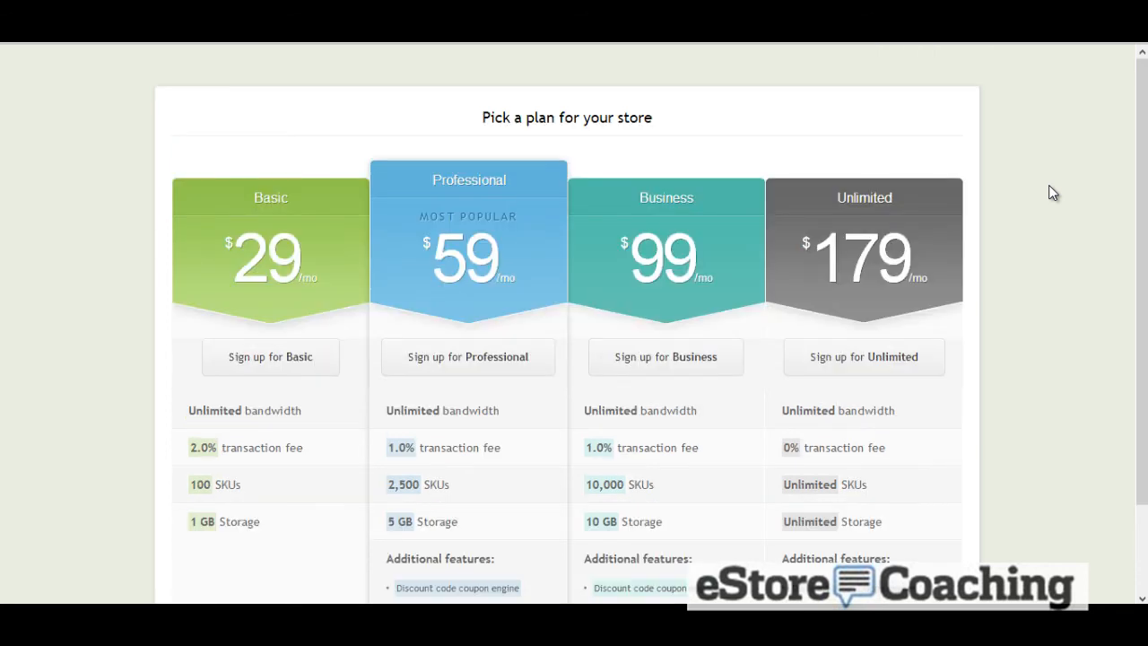
pyautogui.scroll(-1, 1051, 192)
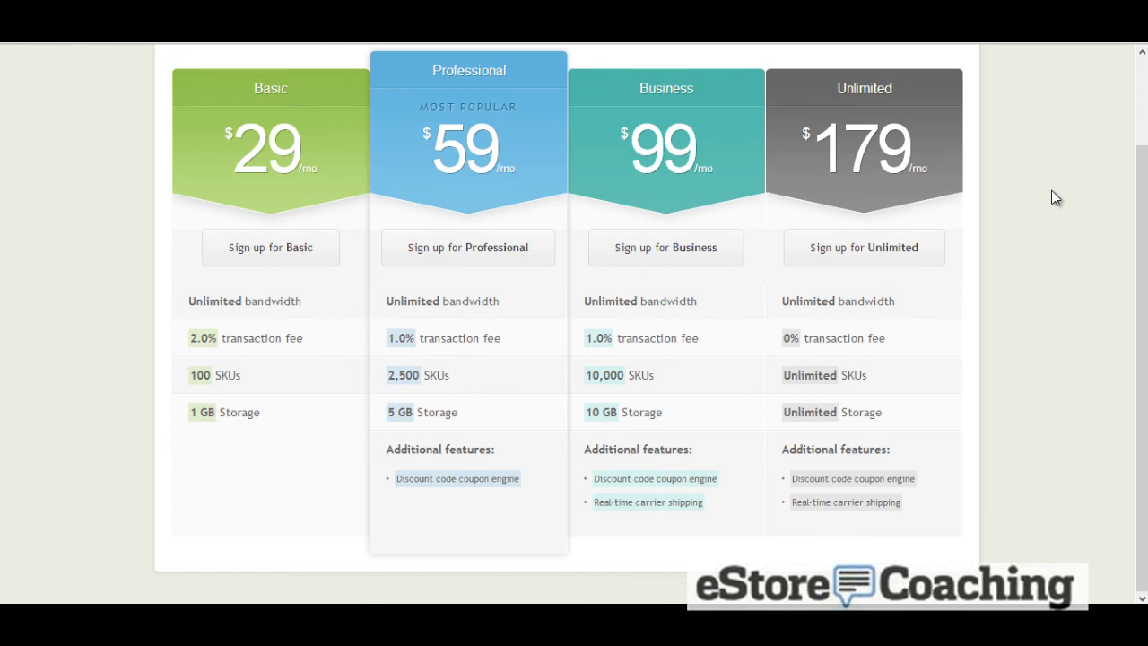